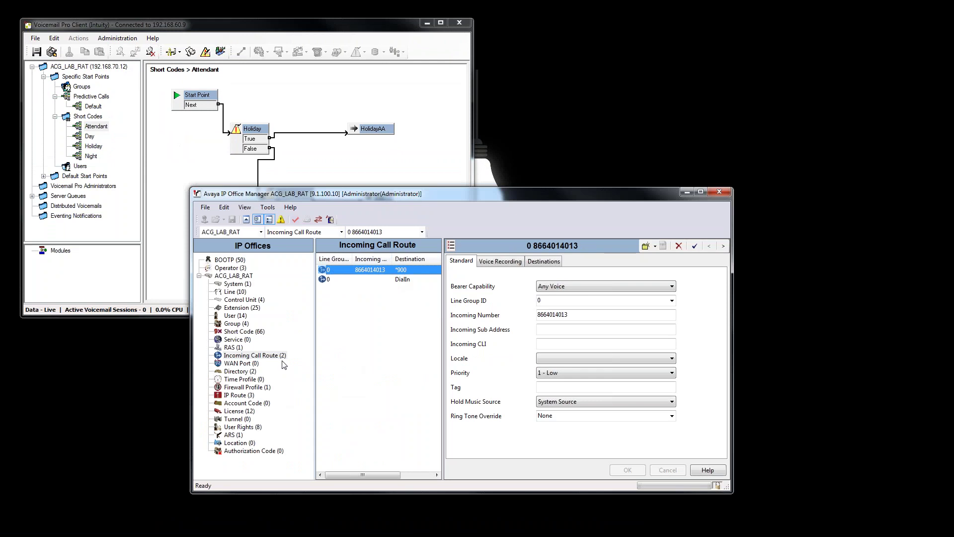
Check the *900 short code's telephone number in Manager, then show Voicemail Pro's Attendant flow.
left_click(250, 335)
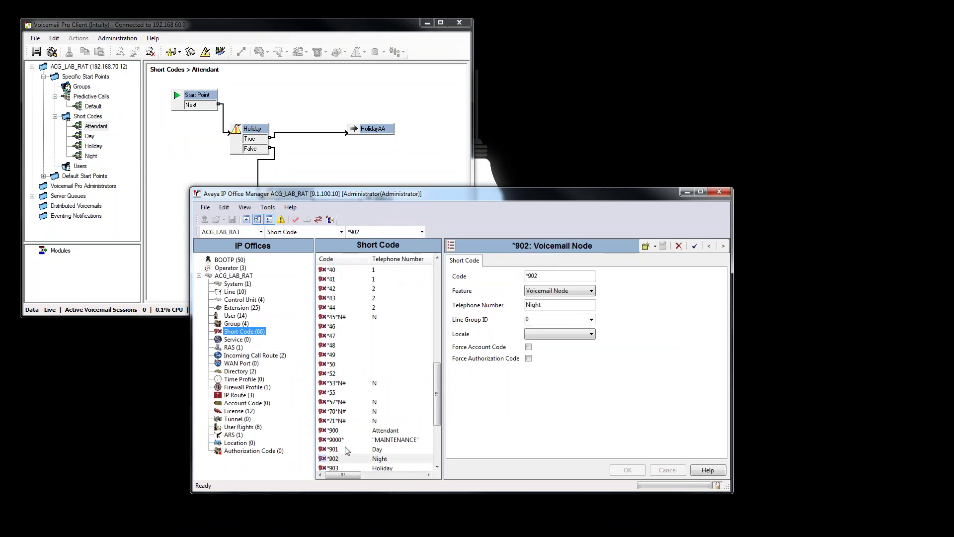
left_click(345, 431)
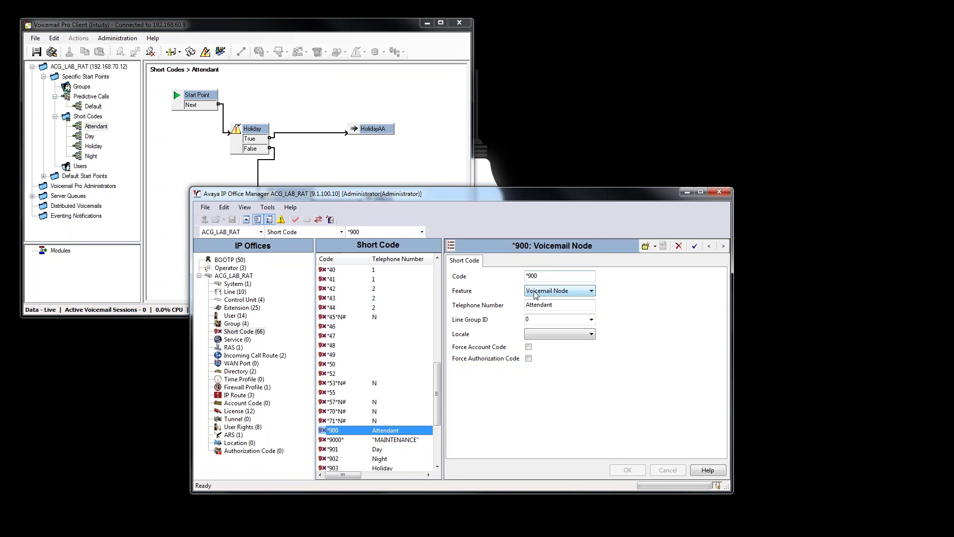
left_click(562, 306)
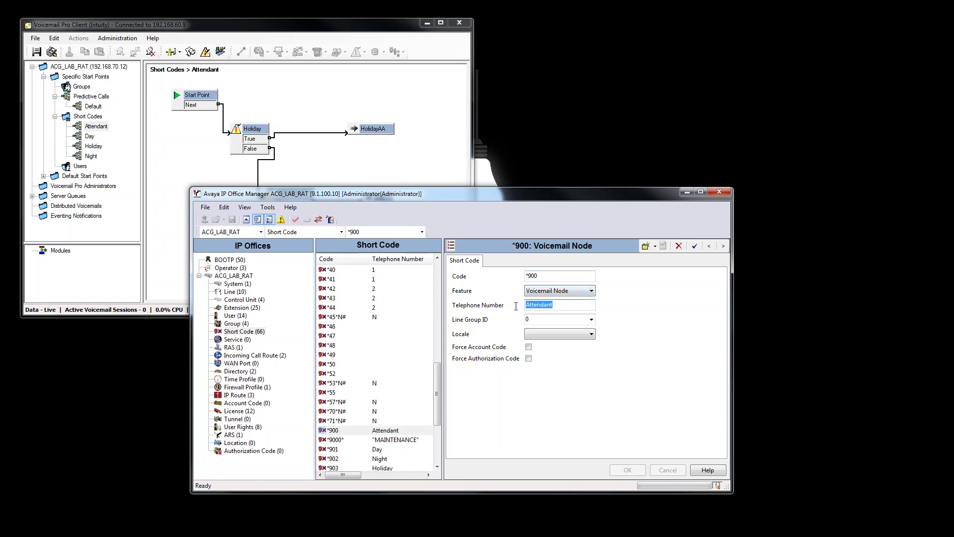
left_click(559, 308)
left_click(109, 134)
left_click(106, 129)
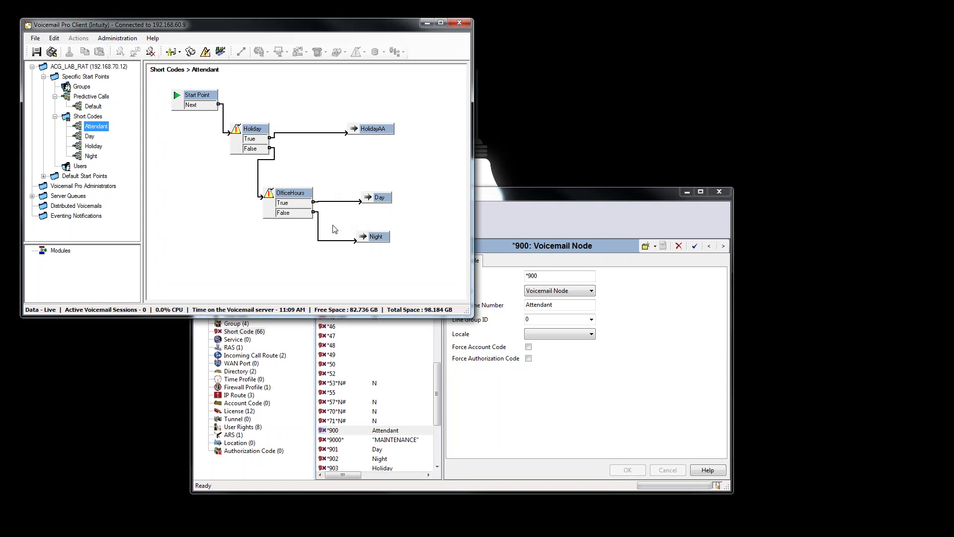
Add a new start point named WeatherInt under Short Codes.
left_click(88, 117)
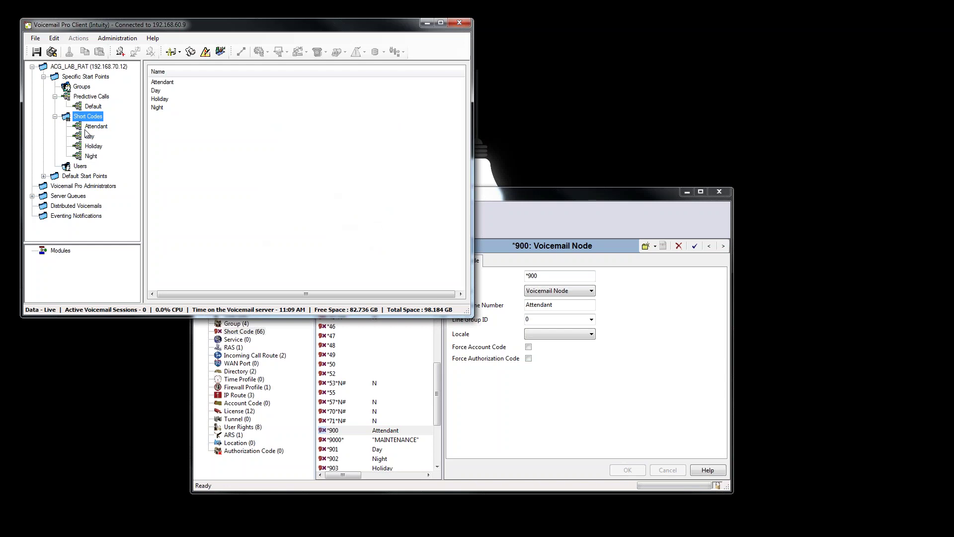
left_click(198, 129)
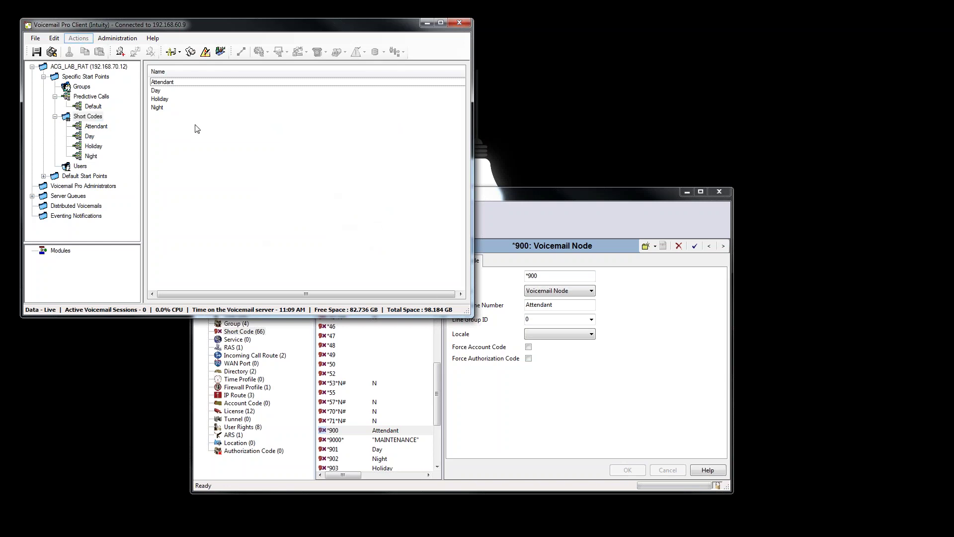
left_click(84, 117)
right_click(85, 116)
left_click(99, 122)
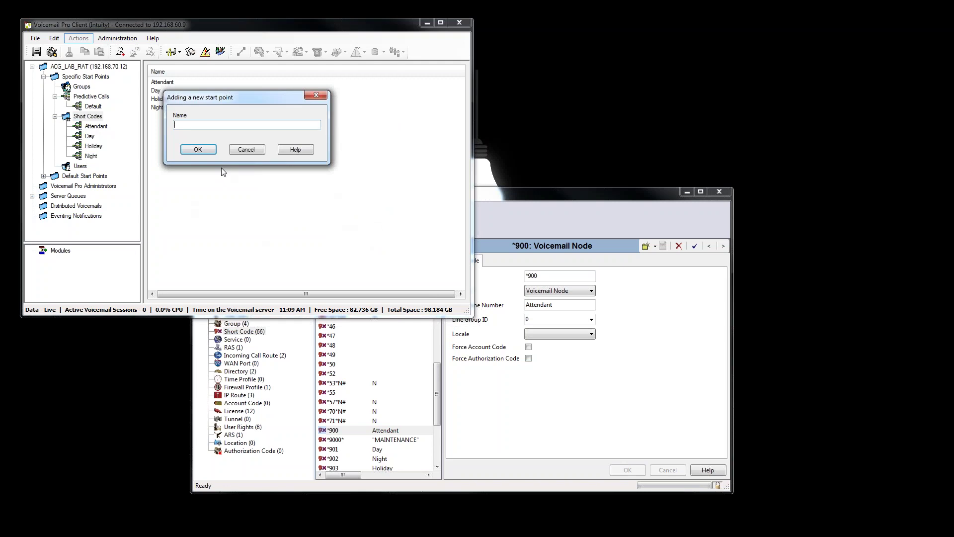
type("WeatherIN")
key("BackSpace")
left_click(198, 149)
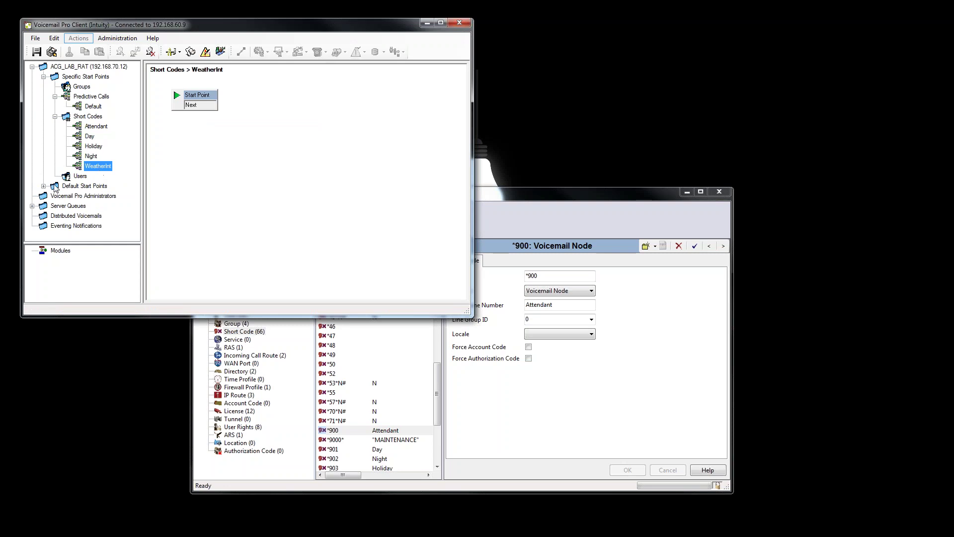
Place a Menu action on the WeatherInt canvas.
left_click(226, 237)
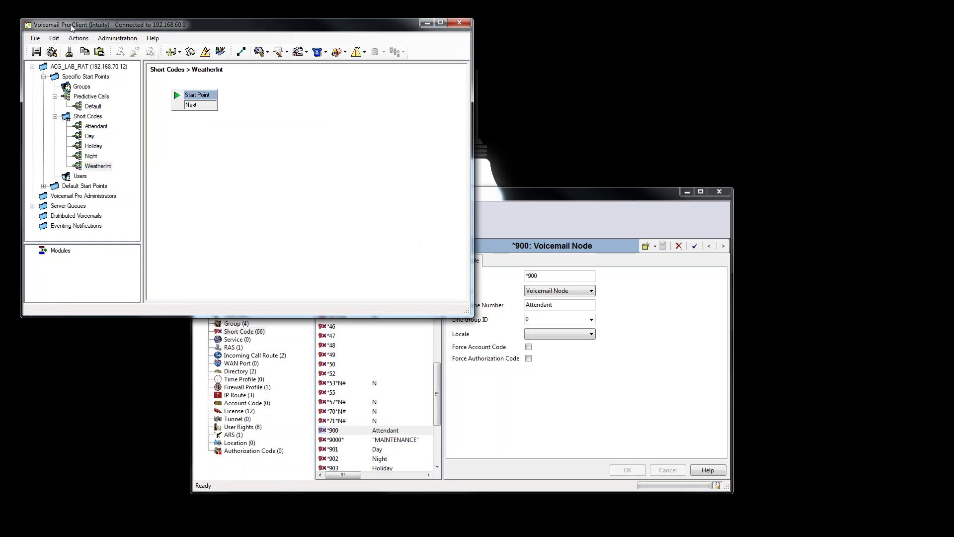
left_click(79, 38)
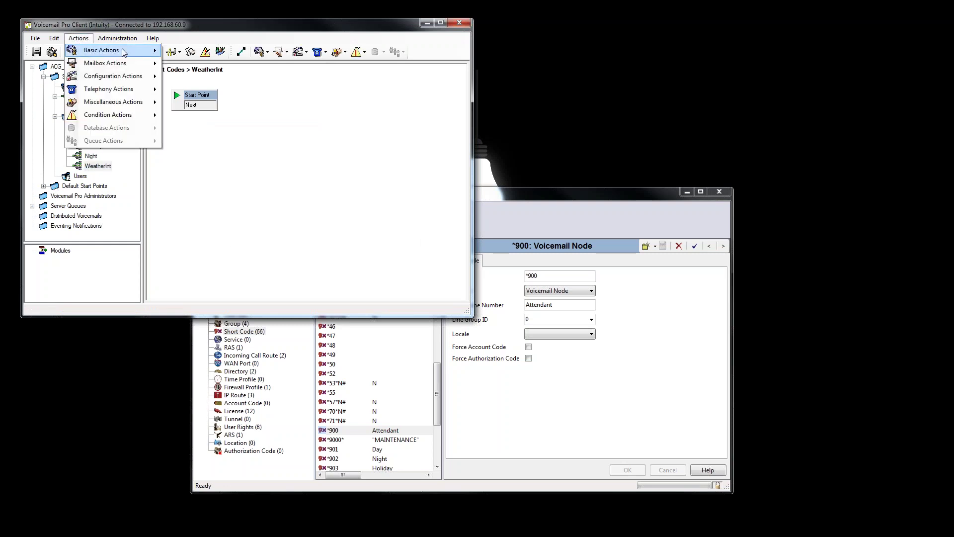
mouse_move(119, 52)
left_click(189, 77)
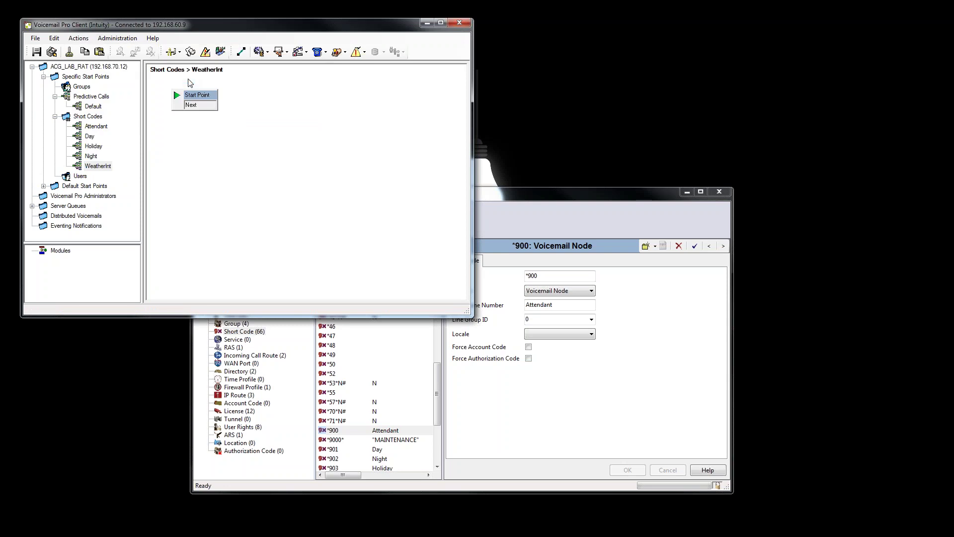
left_click(209, 147)
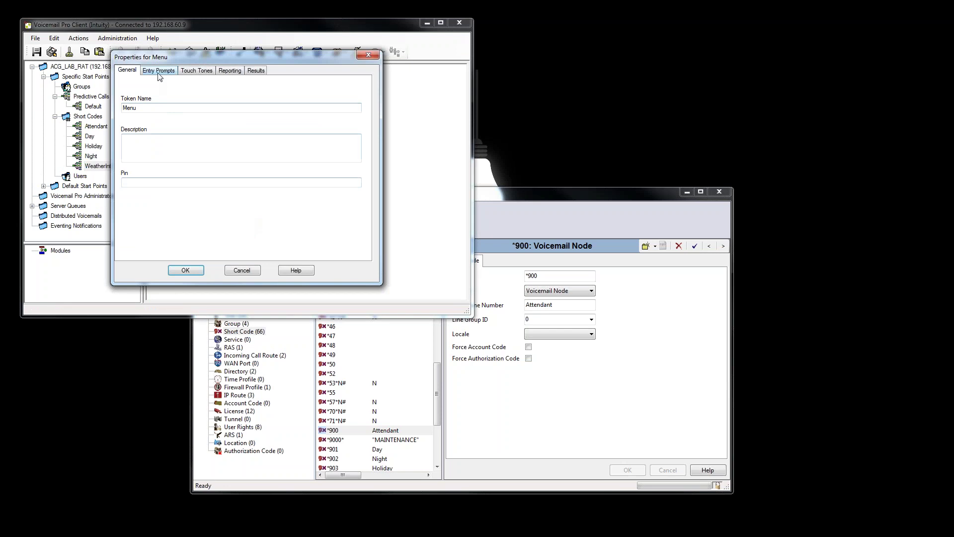
Enable touch tones 1, 2 and 3 on the Menu and link Start Point's Next to it.
left_click(159, 70)
left_click(197, 74)
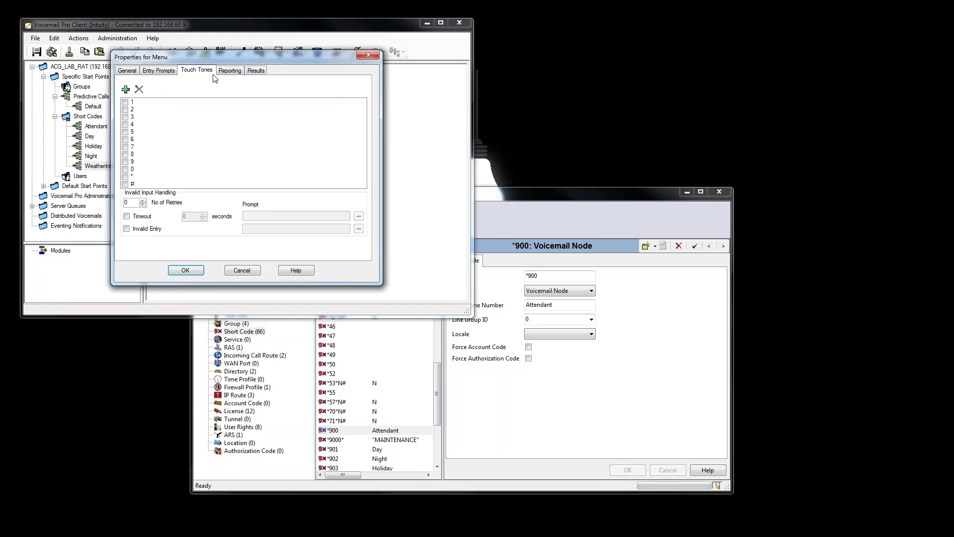
left_click(232, 74)
left_click(209, 74)
left_click(126, 104)
left_click(126, 105)
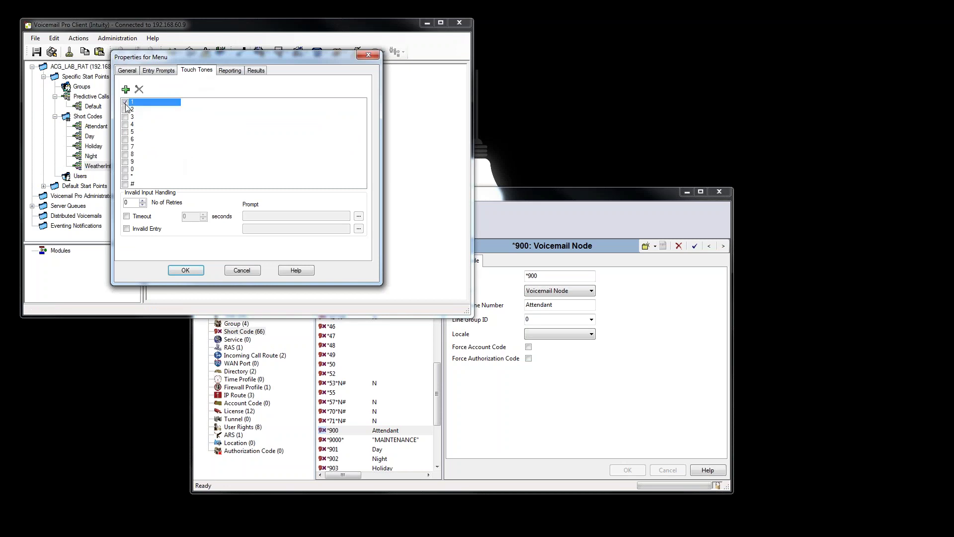
left_click(126, 110)
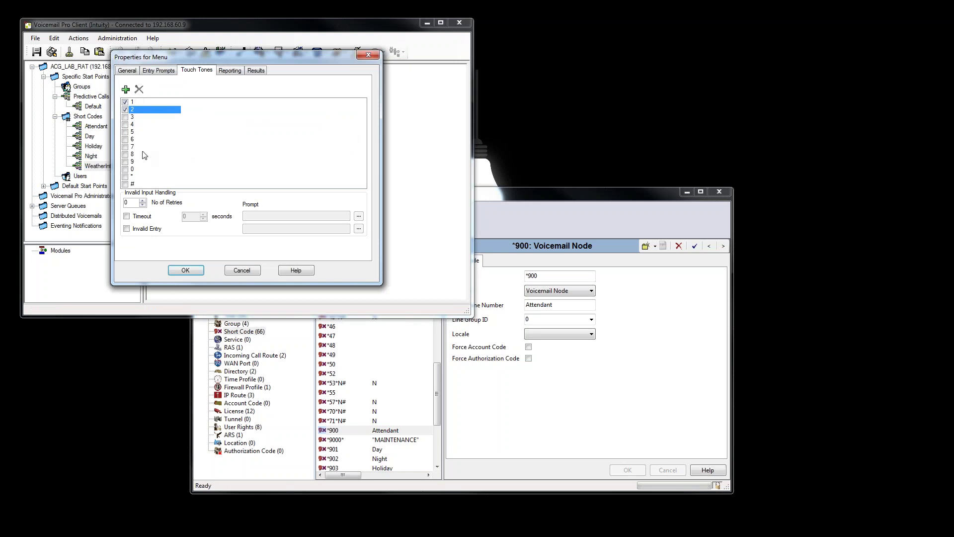
left_click(125, 118)
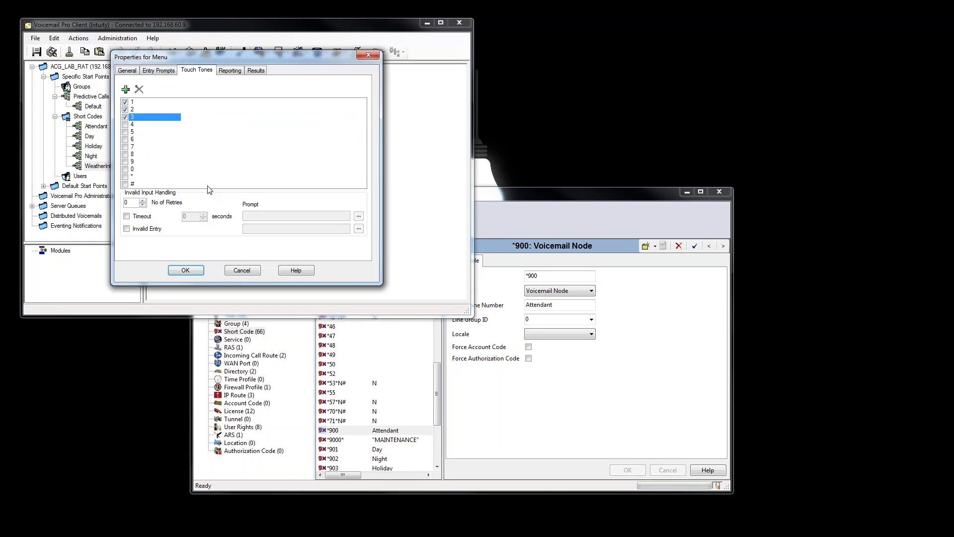
left_click(186, 271)
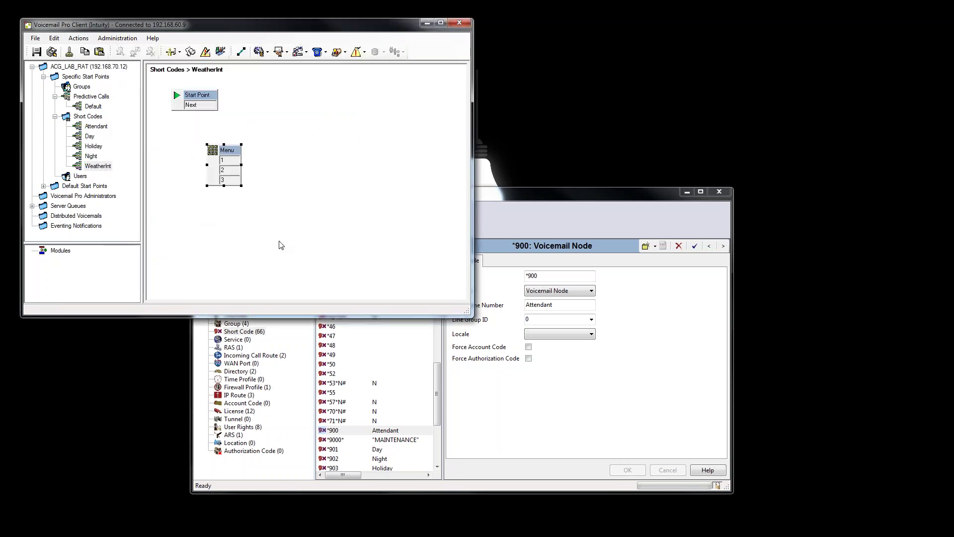
left_click(241, 51)
left_click_drag(204, 107, 209, 151)
Create a user-defined variable named Weather and update the variable list.
left_click(80, 39)
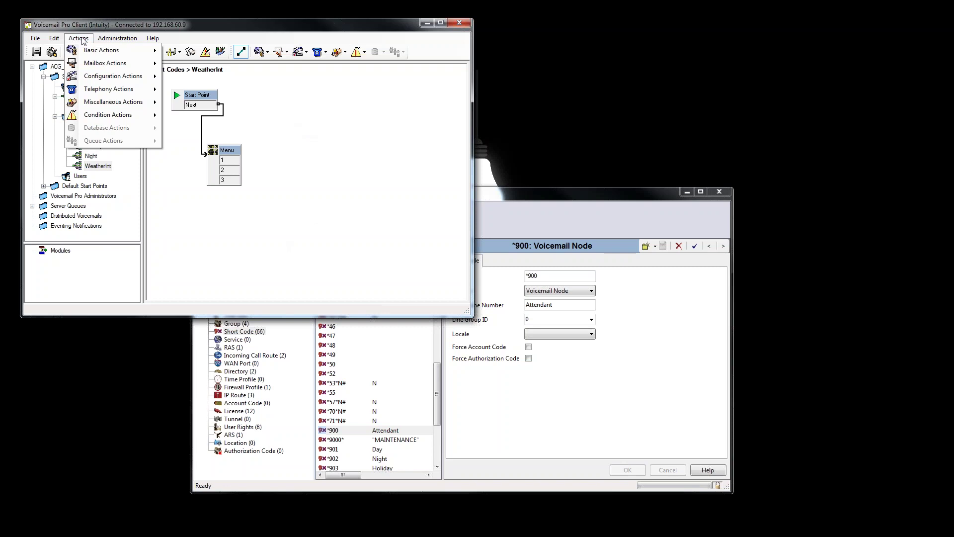
left_click(189, 230)
left_click(191, 51)
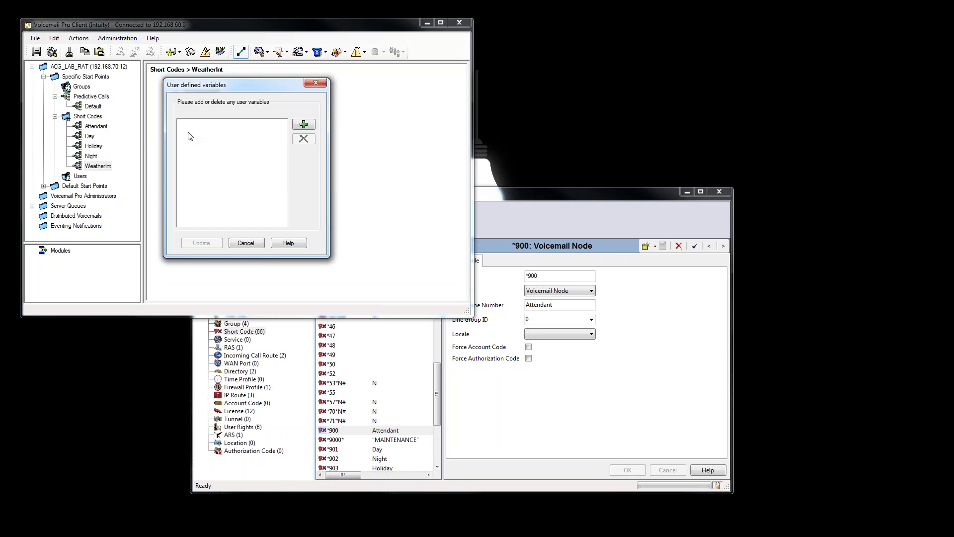
left_click(303, 124)
type("Weather")
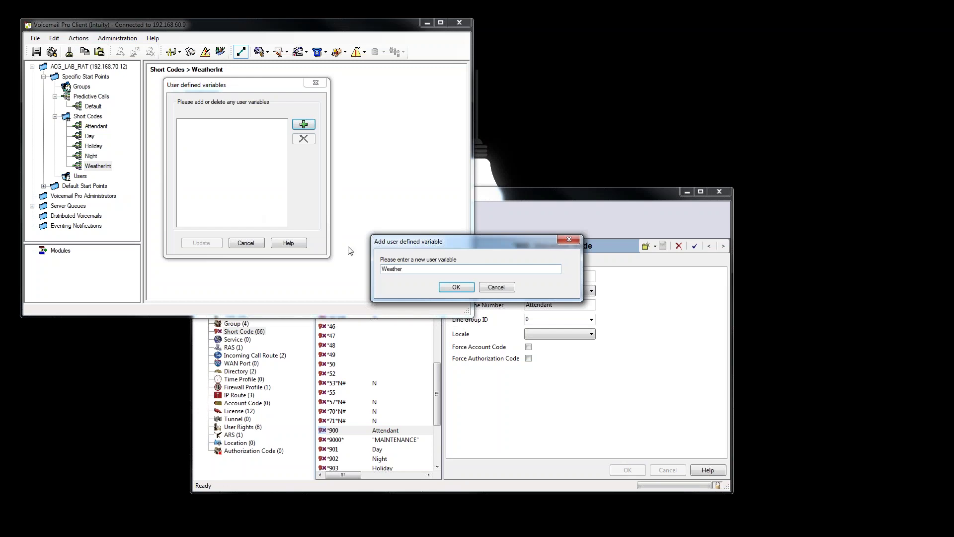
left_click(455, 286)
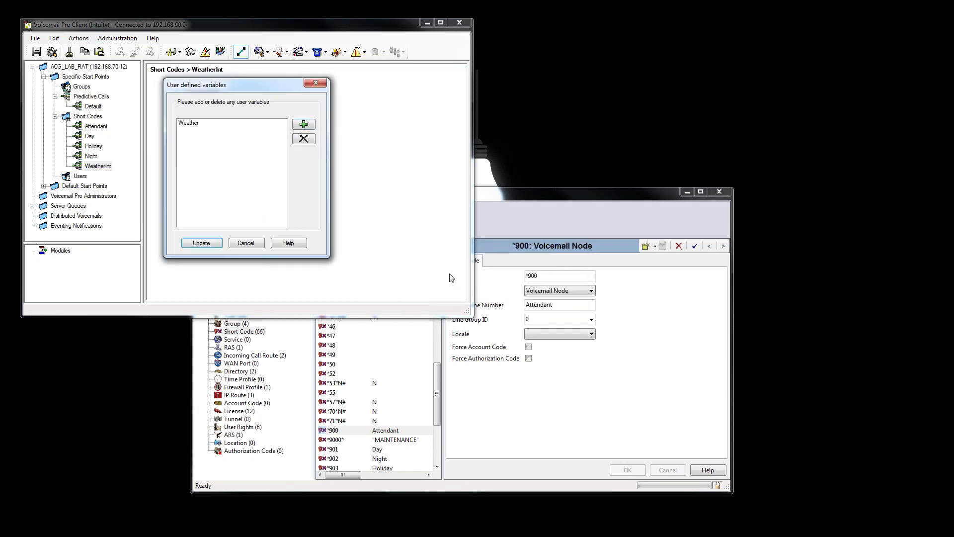
left_click(201, 243)
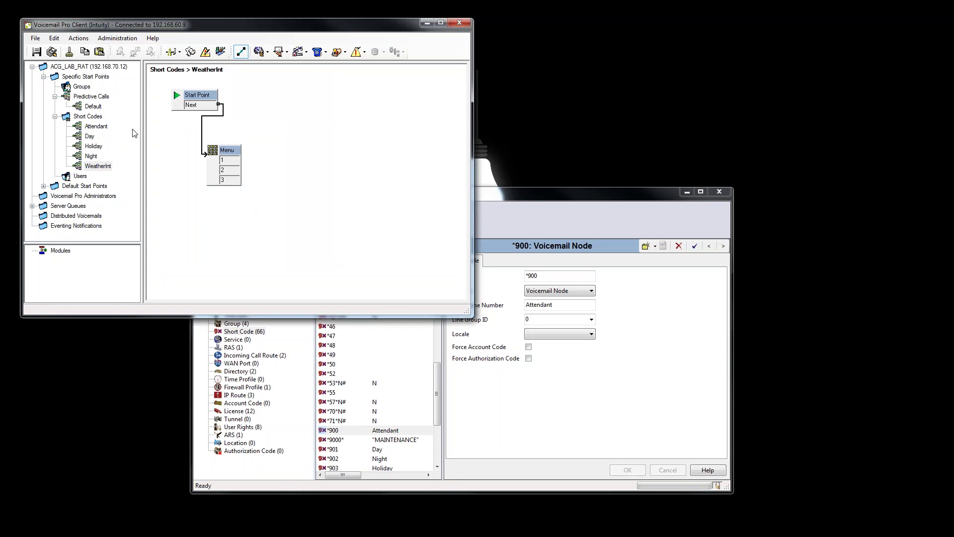
Add a short code start point named WeatherOPEN.
right_click(97, 120)
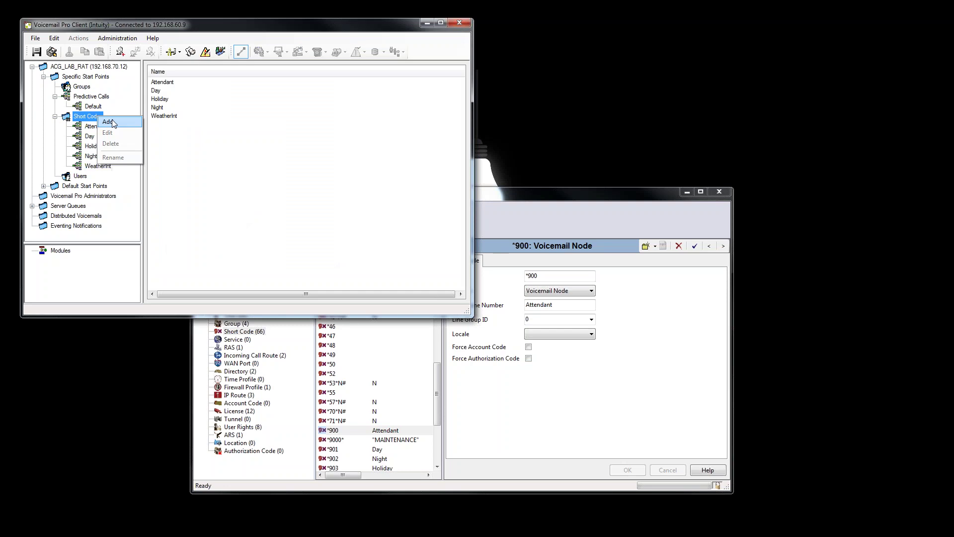
left_click(107, 122)
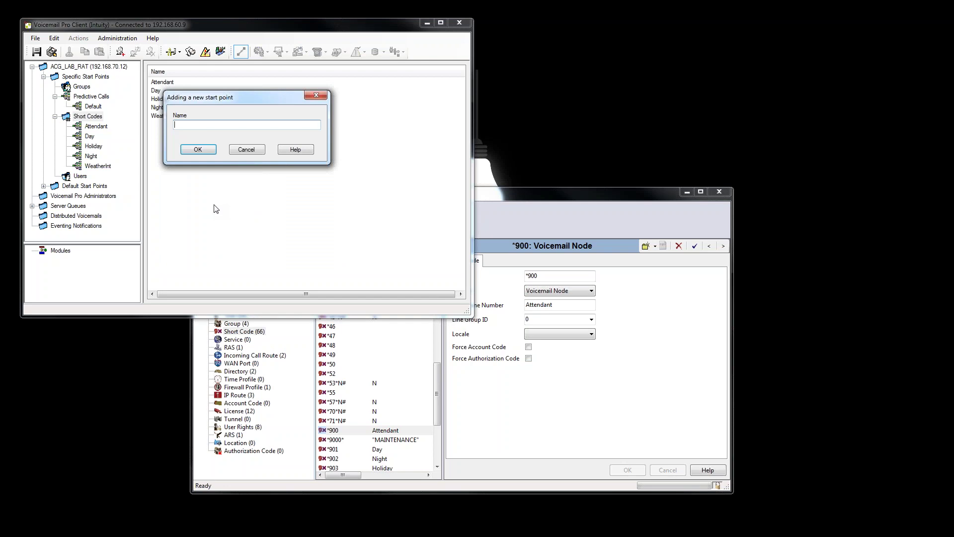
type("WeatherOPEN")
left_click(200, 151)
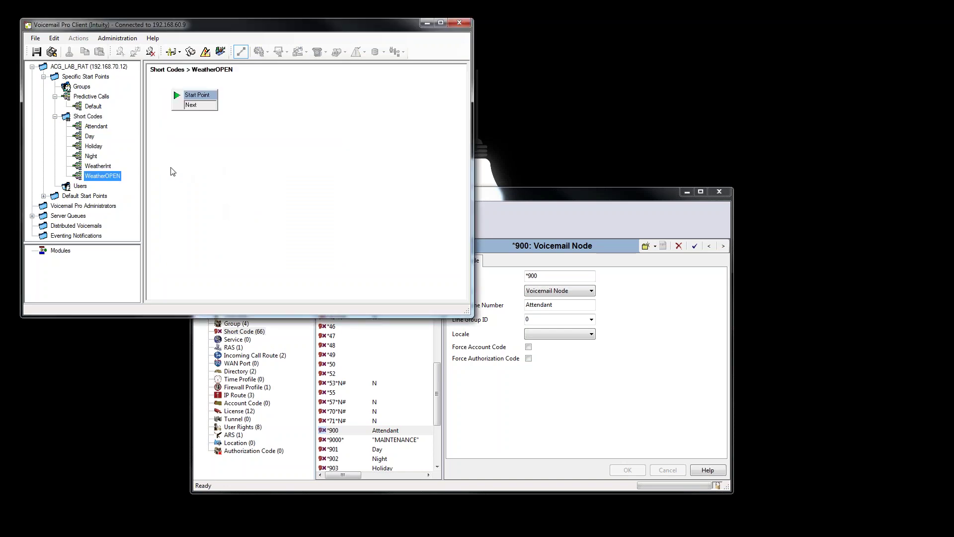
Add a WeatherCLOSED short code start point, then return to WeatherOPEN.
right_click(92, 116)
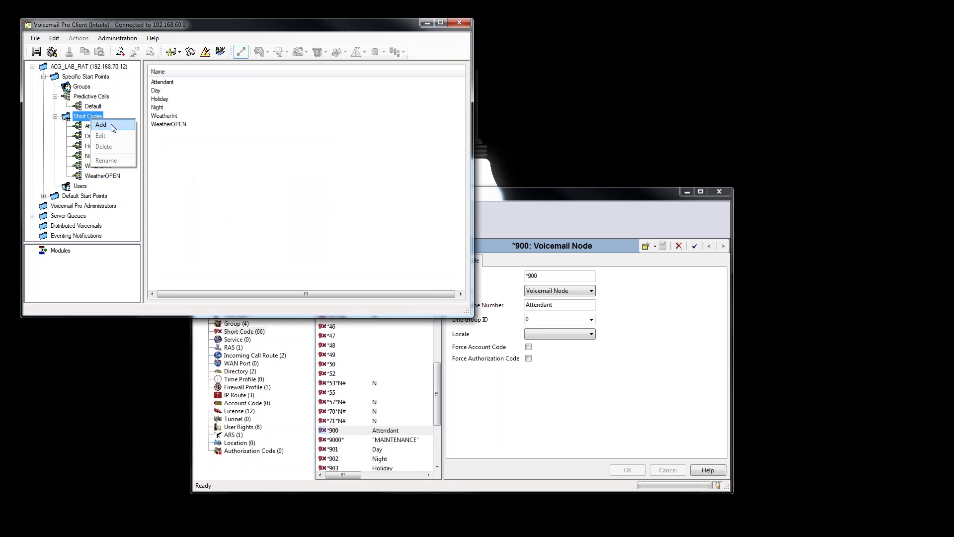
left_click(107, 126)
type("WeatherCLOSED")
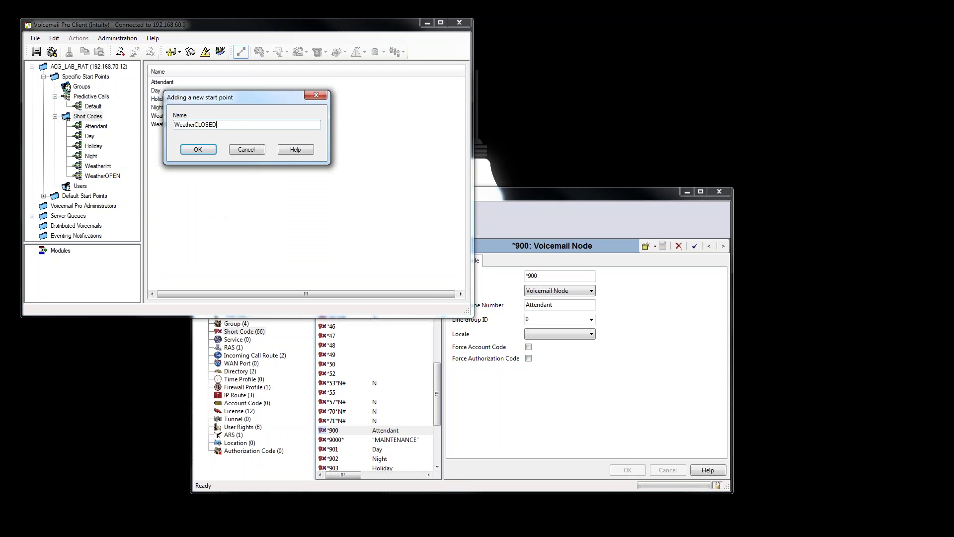
left_click(199, 150)
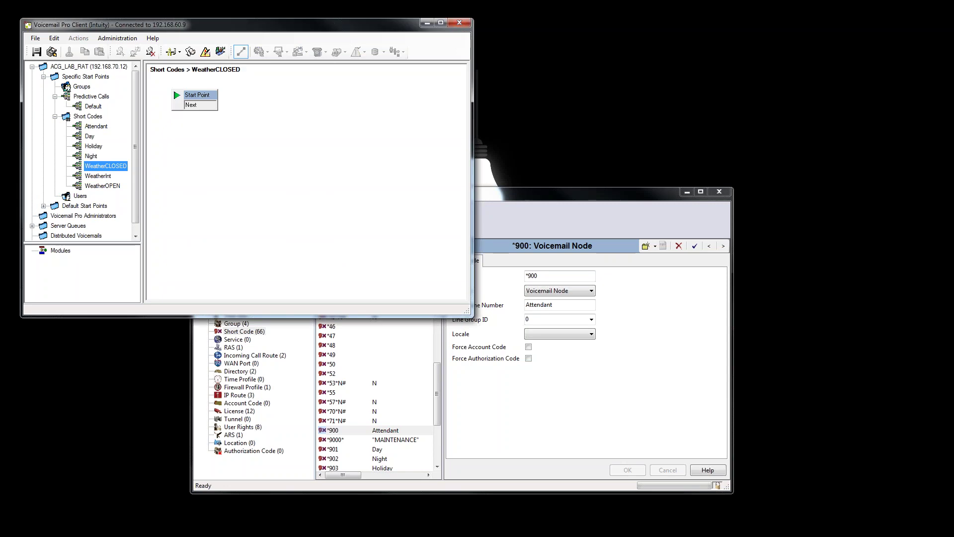
left_click(170, 177)
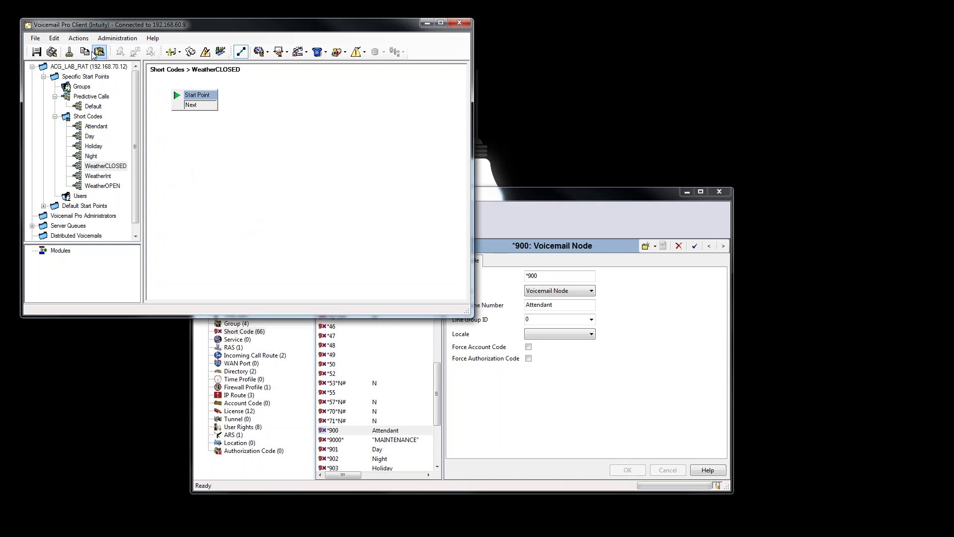
left_click(112, 186)
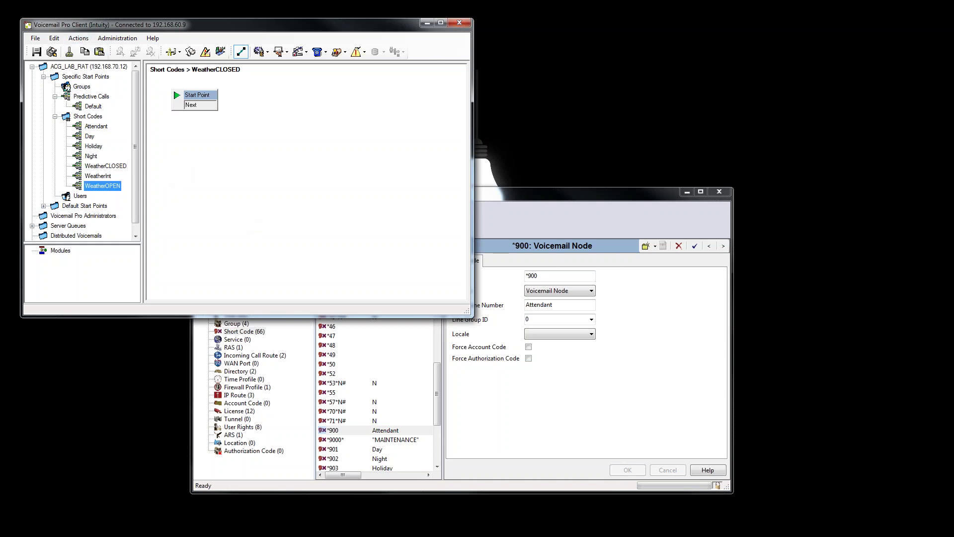
Add a Set User Variable node to WeatherOPEN that sets Weather to OPEN.
left_click(245, 159)
left_click(78, 38)
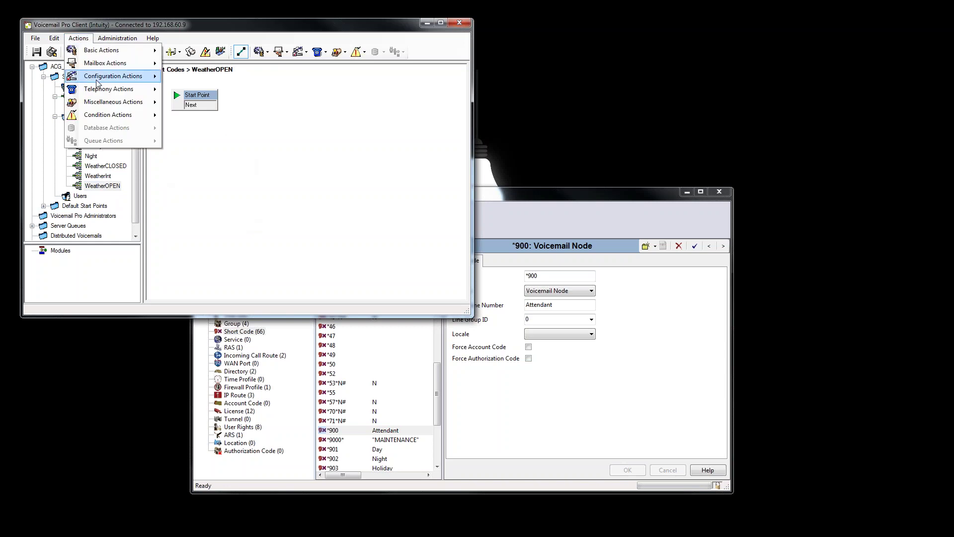
mouse_move(106, 103)
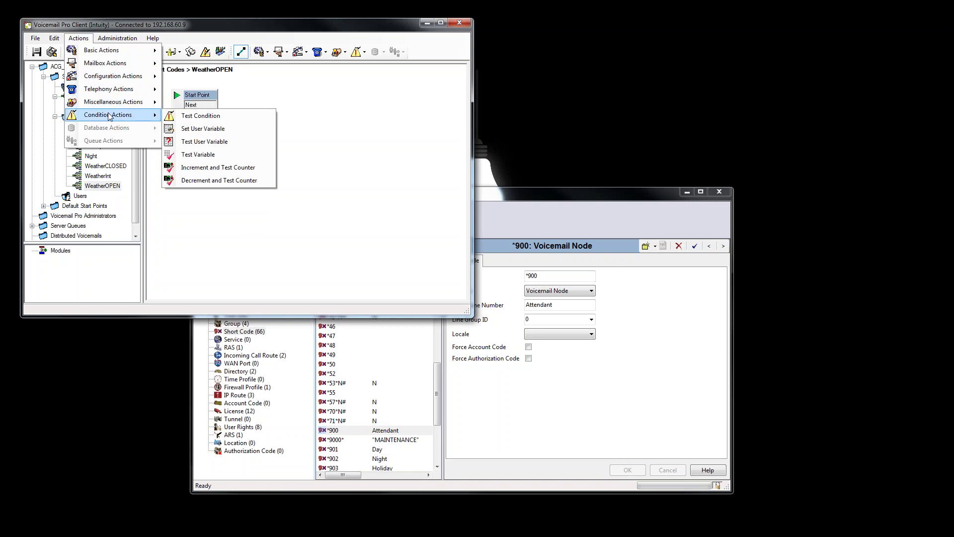
left_click(221, 129)
left_click(237, 155)
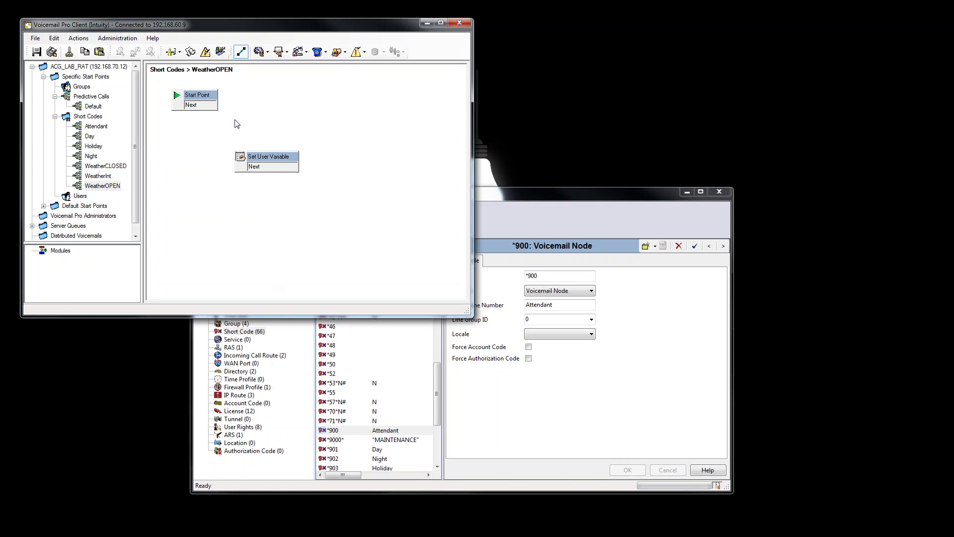
double_click(267, 159)
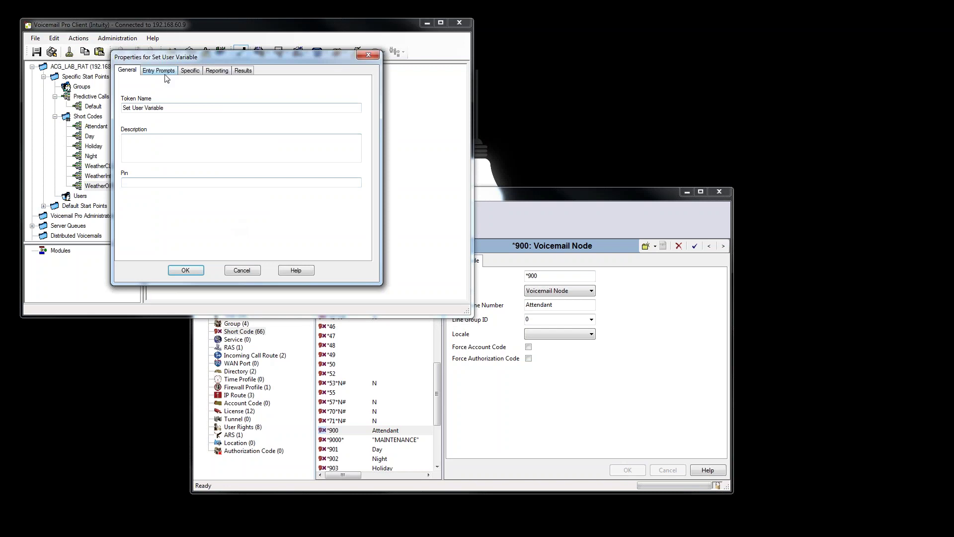
left_click(185, 72)
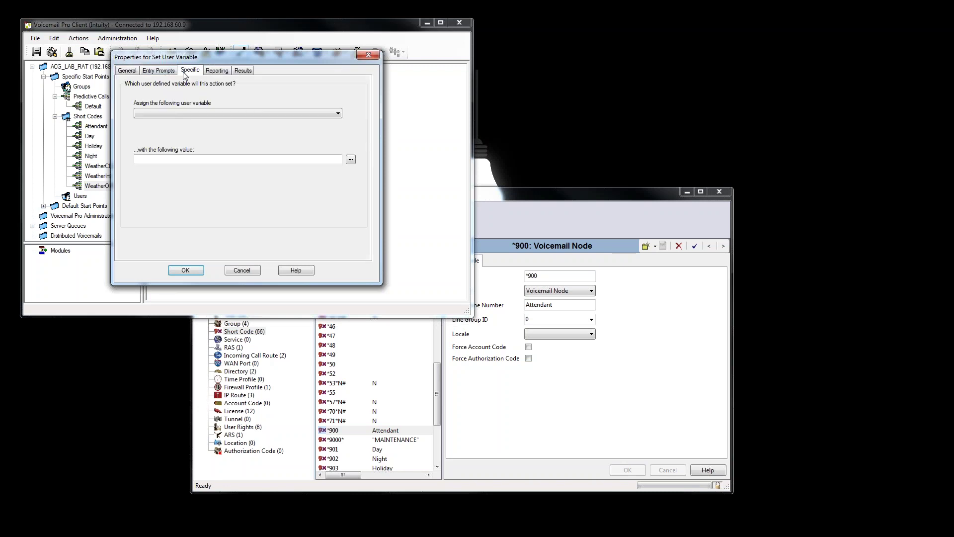
left_click(184, 113)
left_click(179, 123)
left_click(164, 159)
left_click_drag(195, 62, 283, 74)
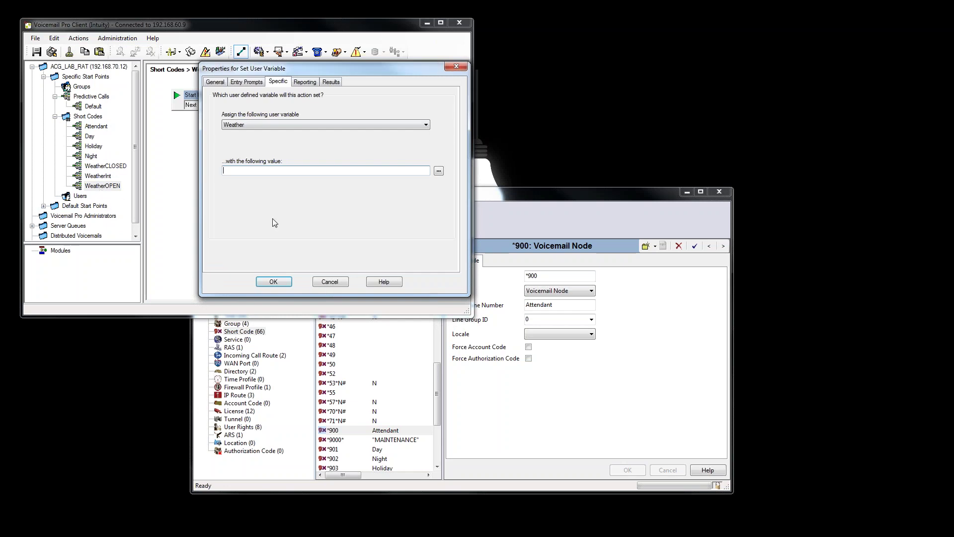
type("0PEN")
left_click(273, 281)
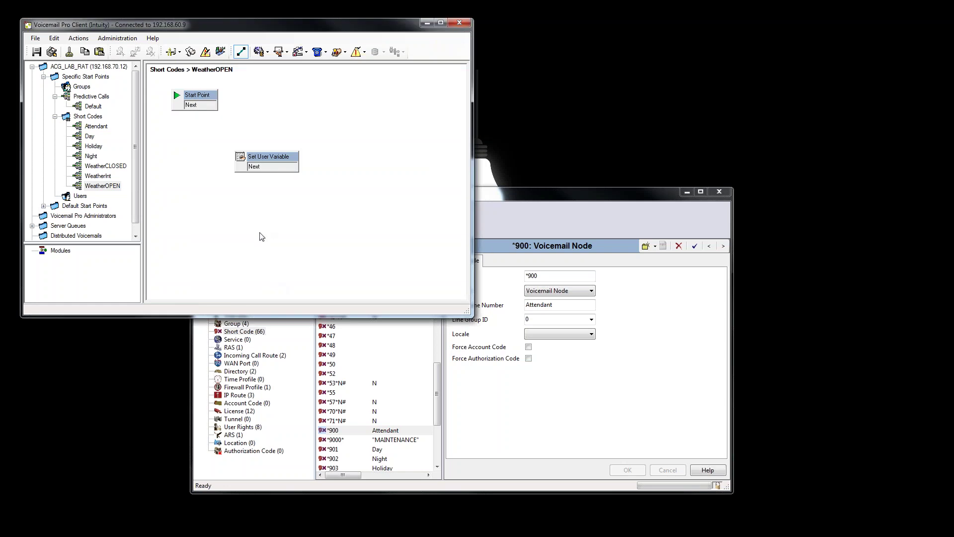
Add a Disconnect node and link Start Point to Set User Variable.
left_click(79, 39)
mouse_move(82, 55)
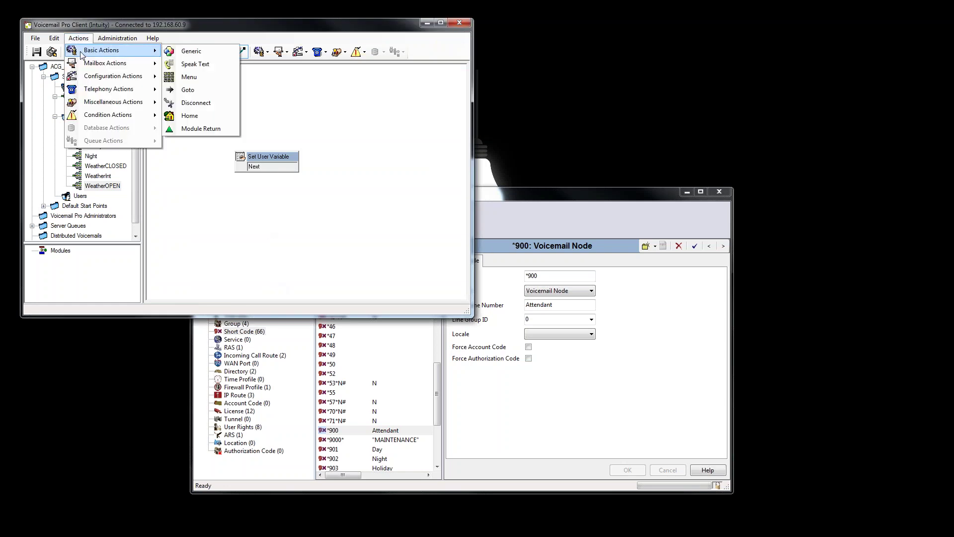
left_click(196, 102)
left_click(371, 200)
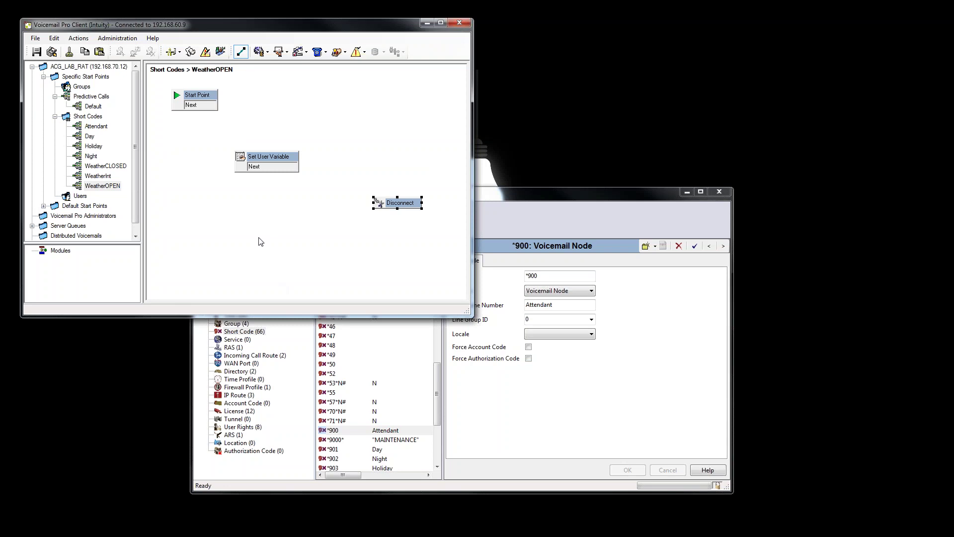
left_click(240, 53)
left_click_drag(212, 103, 249, 165)
mouse_move(202, 113)
left_mouse_down()
mouse_move(240, 159)
mouse_move(380, 204)
left_mouse_up()
left_click(241, 52)
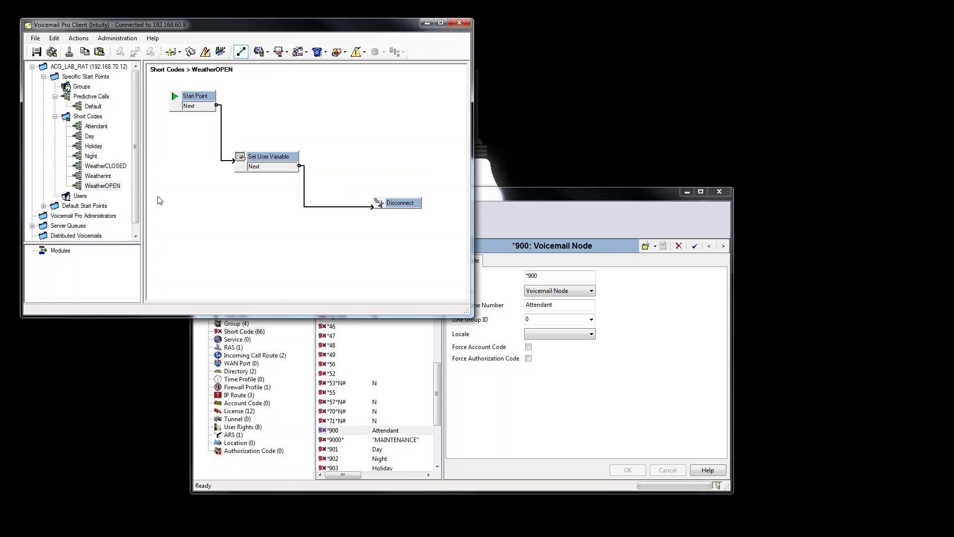
Place a Set User Variable node below Start Point in the WeatherCLOSED flow.
left_click(106, 166)
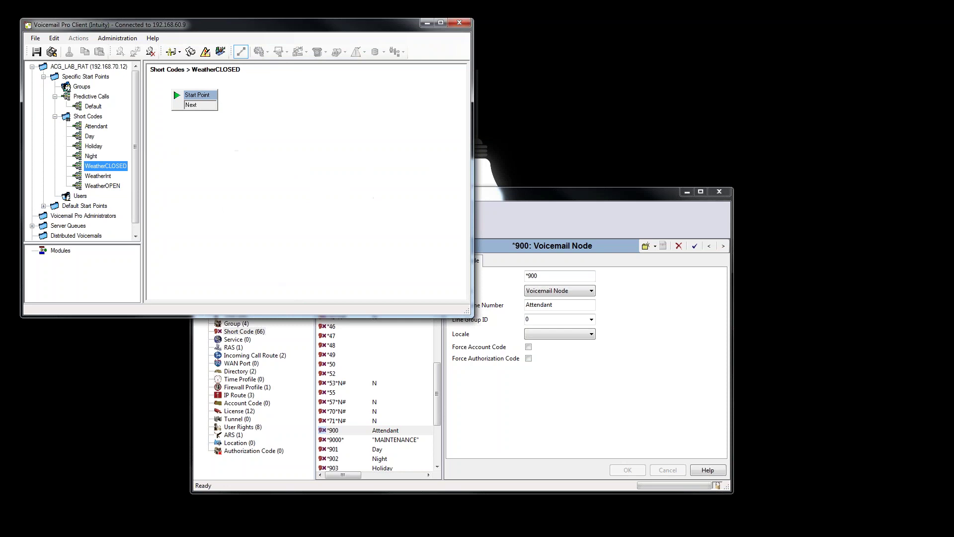
left_click(192, 138)
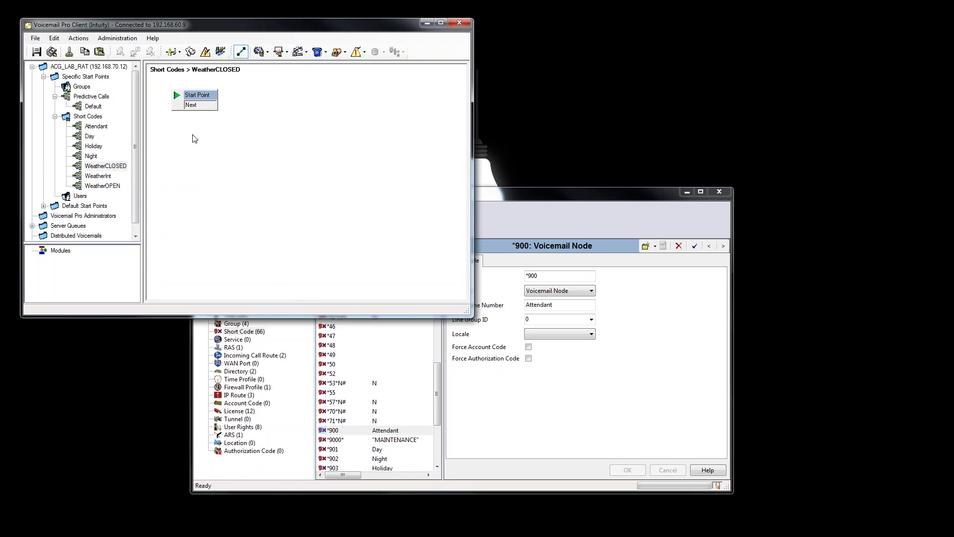
left_click(80, 39)
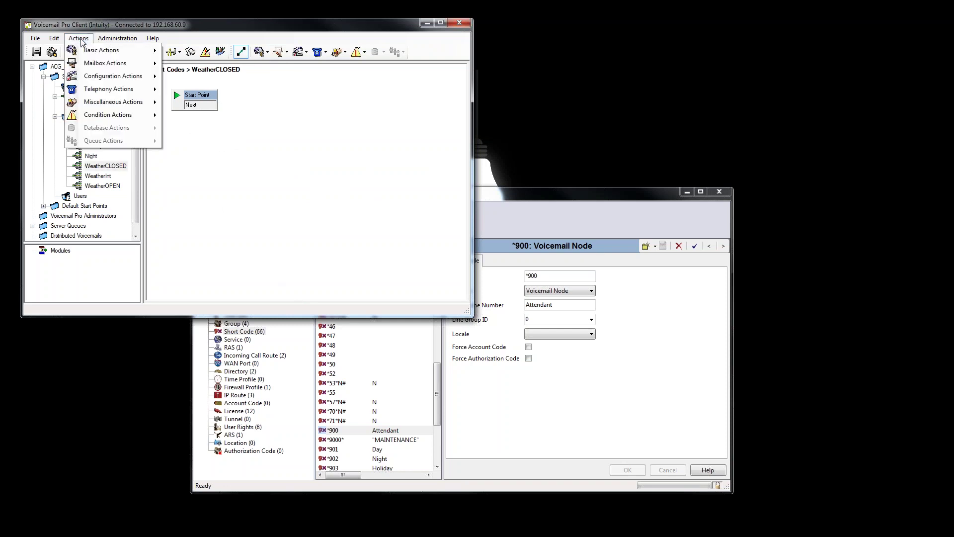
mouse_move(103, 103)
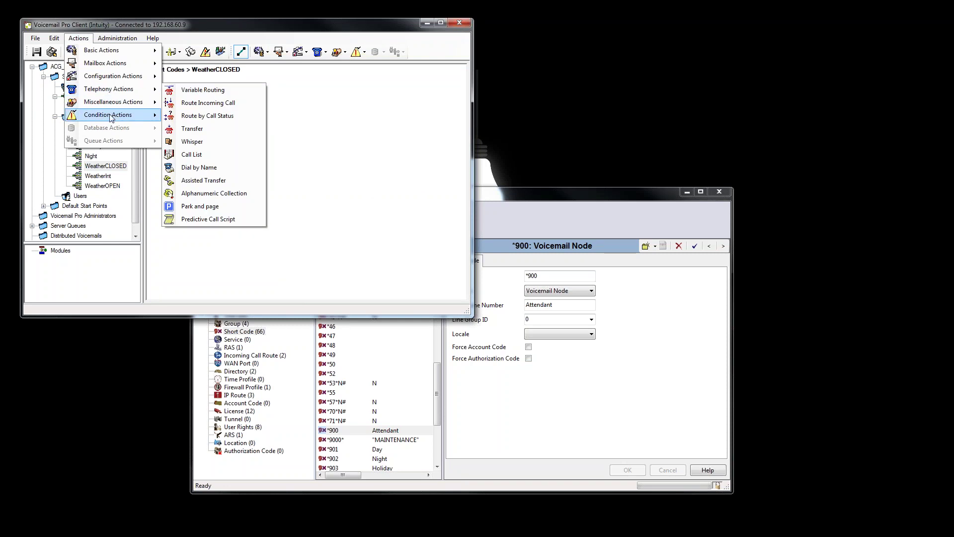
left_click(203, 128)
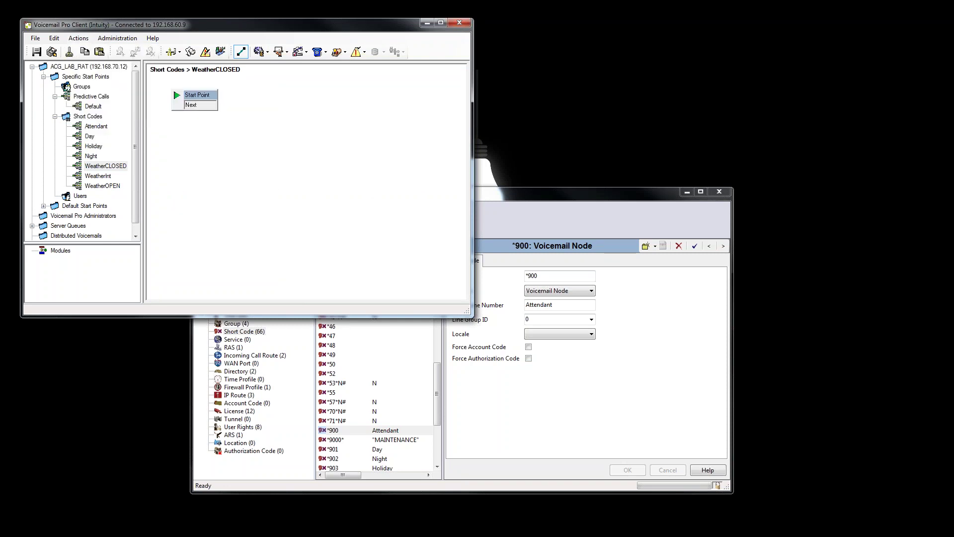
left_click(246, 140)
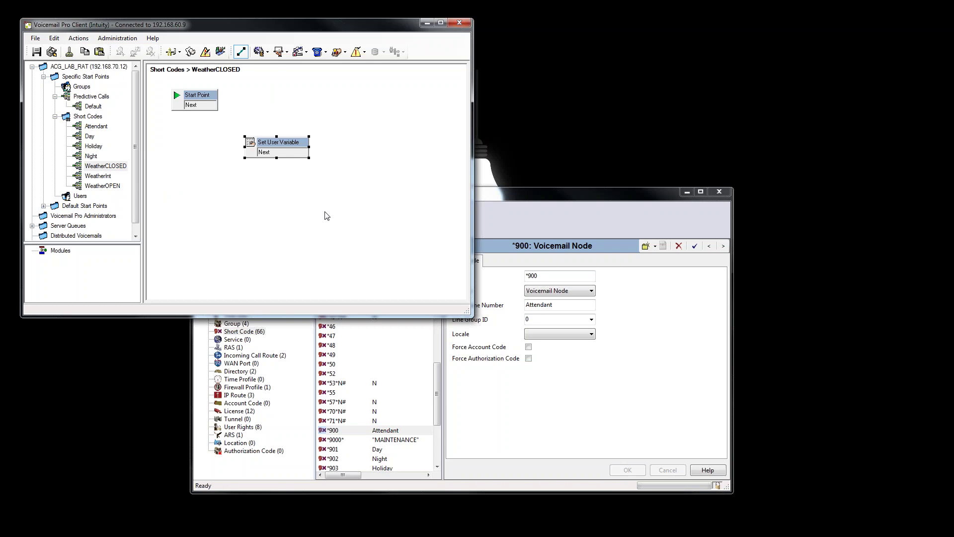
Set the node to assign the Weather variable the value CLOSED.
double_click(296, 144)
left_click(189, 71)
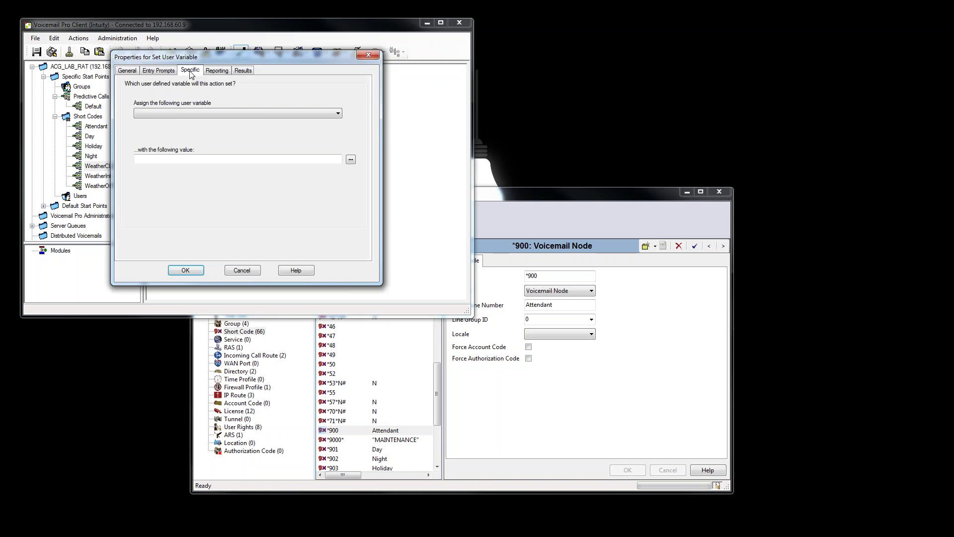
left_click(187, 114)
left_click(180, 121)
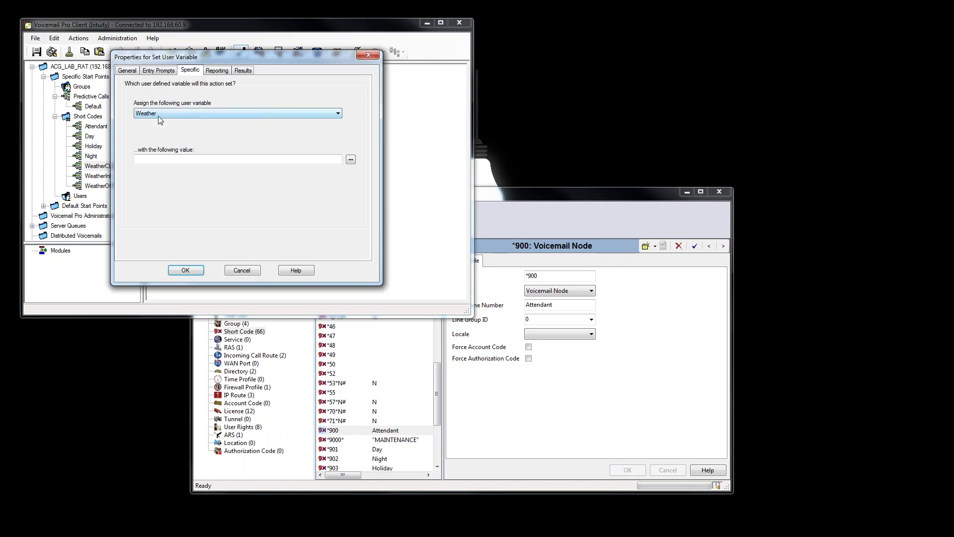
left_click(167, 159)
type("CLOSED")
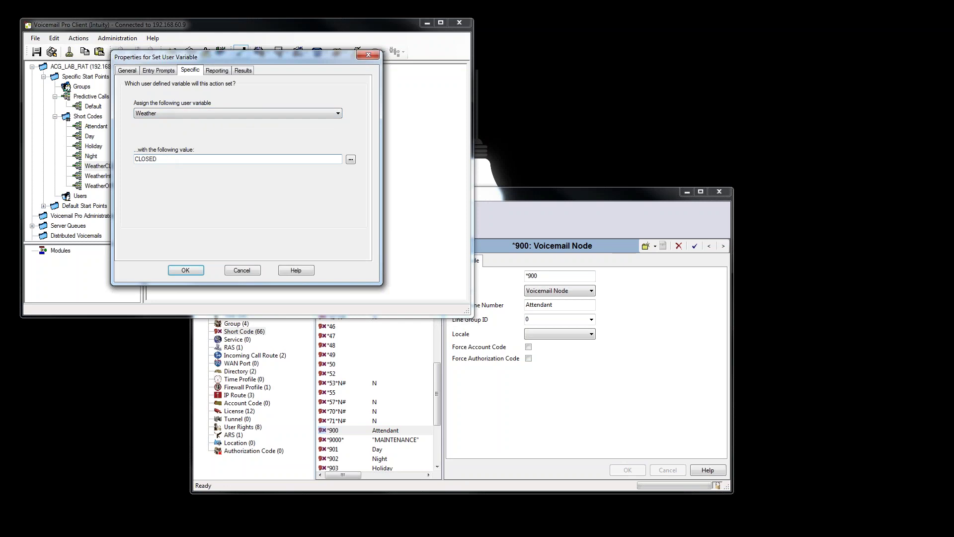
left_click(184, 269)
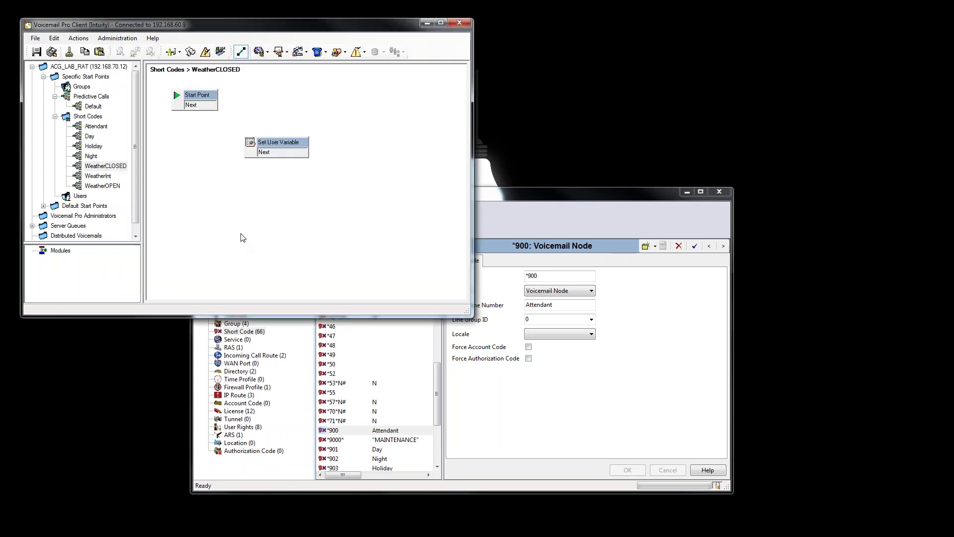
left_click(78, 39)
Add a Disconnect node and chain Start Point → Set User Variable → Disconnect in WeatherCLOSED.
mouse_move(100, 52)
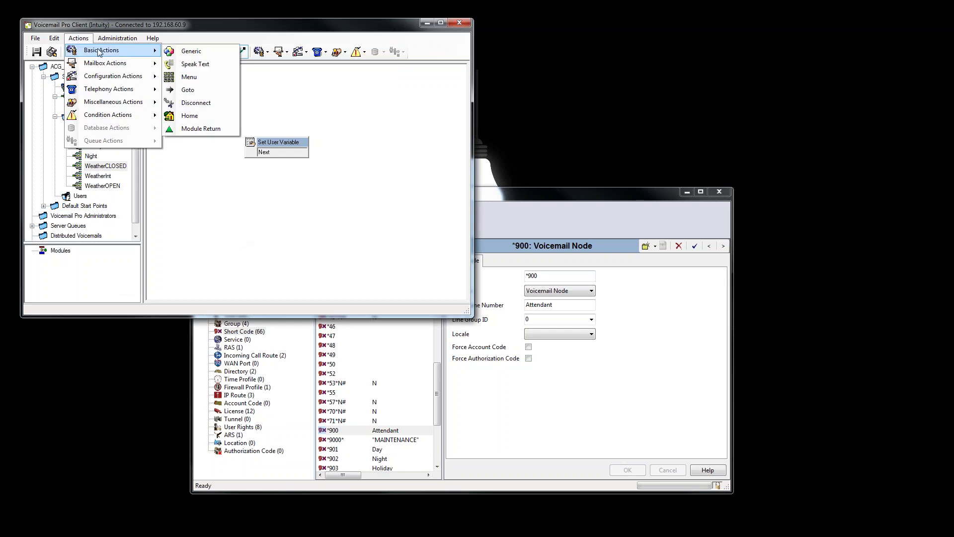
left_click(199, 103)
left_click(377, 203)
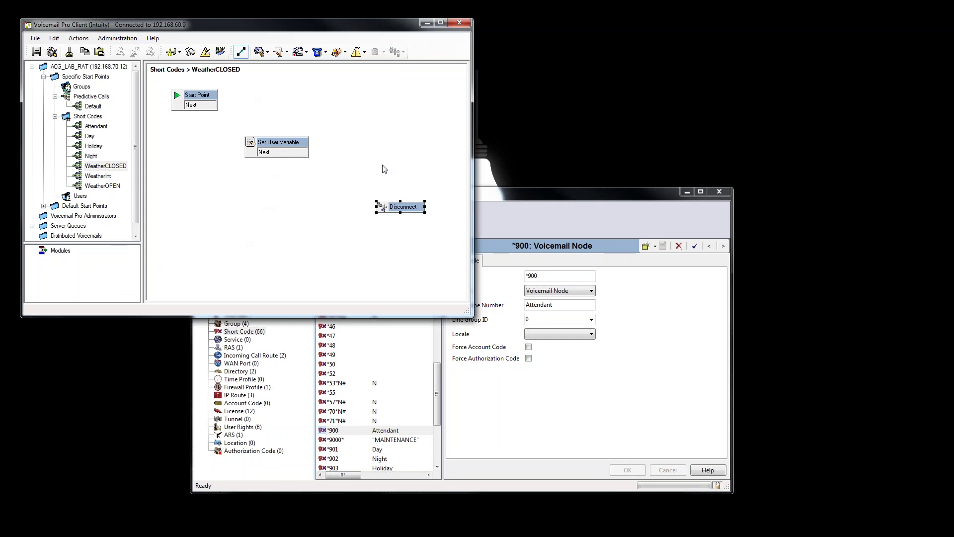
left_click(383, 146)
left_click_drag(217, 106, 250, 144)
left_click_drag(309, 152, 382, 208)
left_click(103, 128)
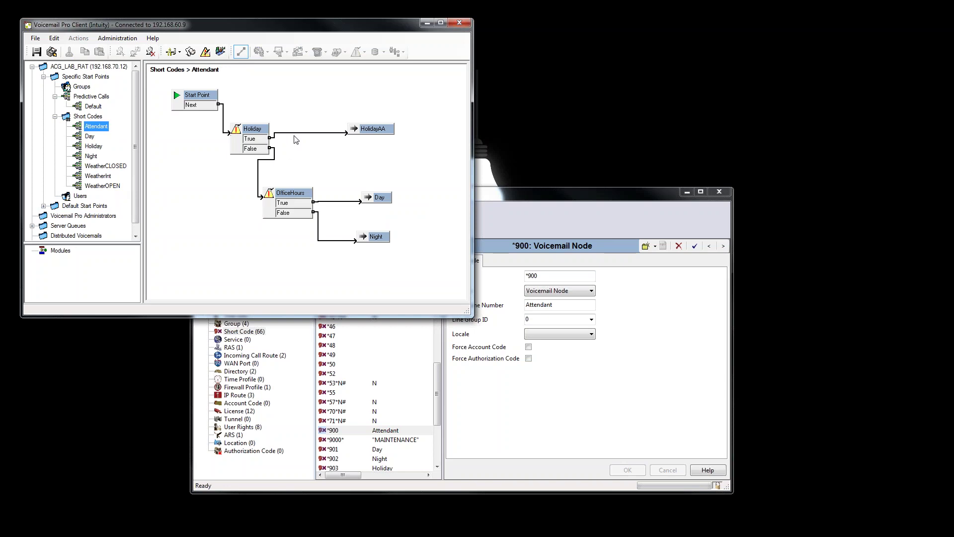
Move the Attendant flow's nodes lower and delete the Start Point to Holiday link.
left_click(188, 122)
key("ctrl+a")
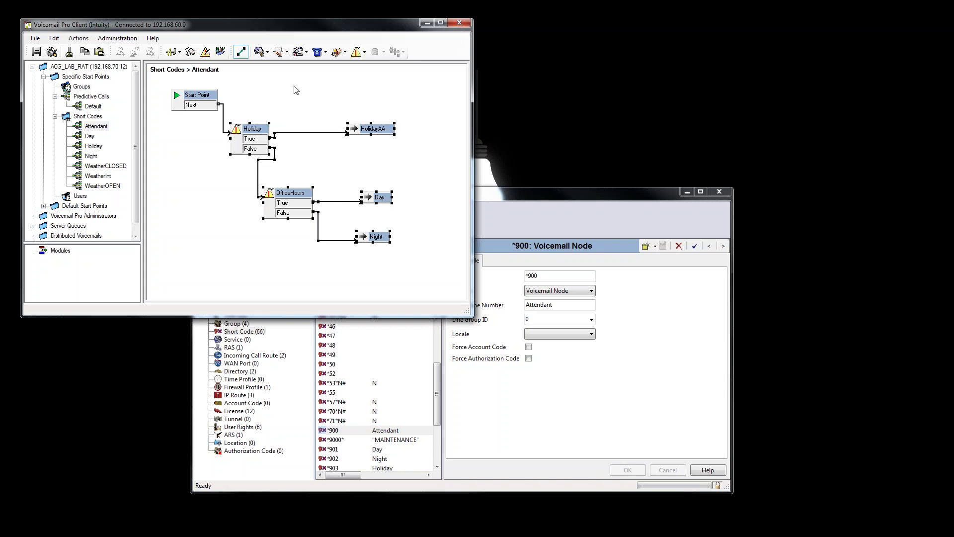
left_click(265, 156)
left_click(241, 52)
key("ctrl+a")
left_click_drag(256, 148, 259, 201)
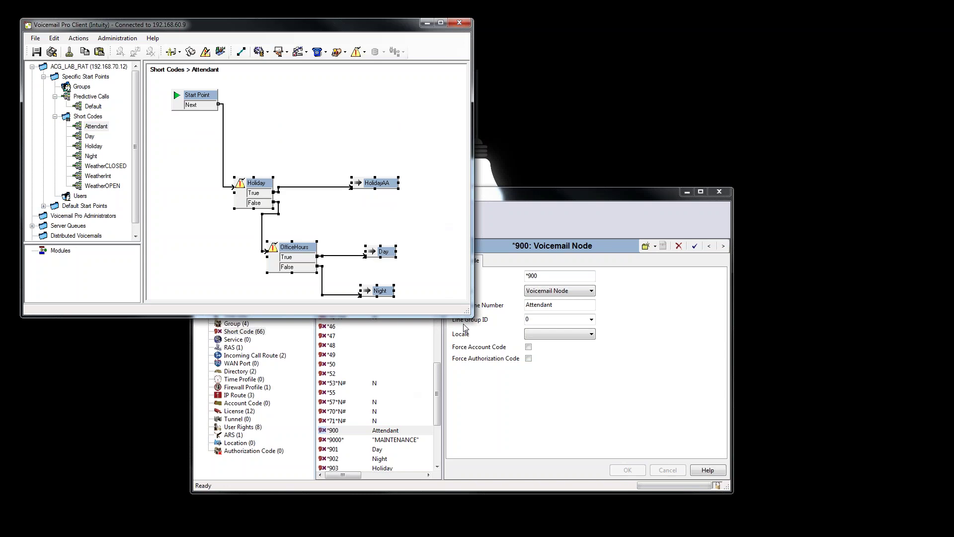
left_click_drag(469, 315, 482, 383)
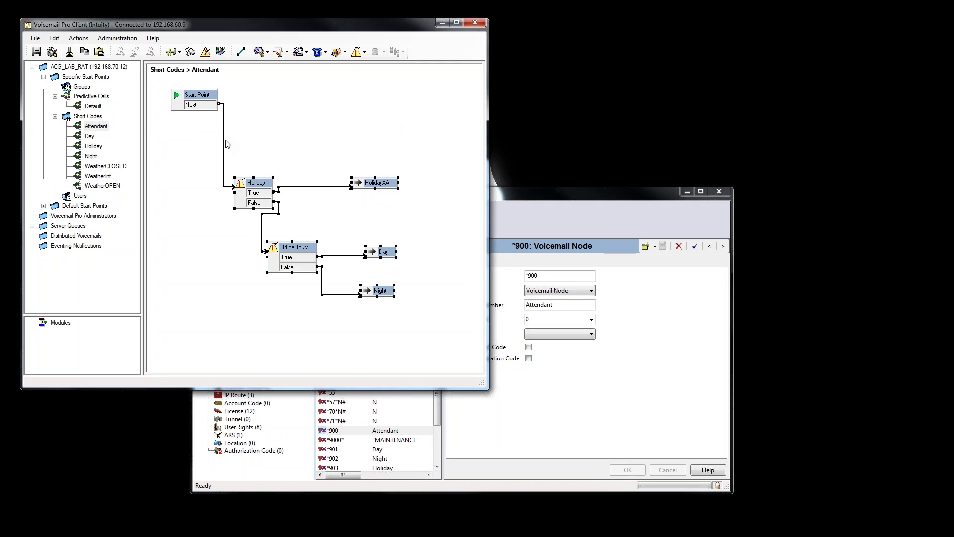
left_click(224, 143)
key("Delete")
Place a Test User Variable node below Start Point in the Attendant flow.
left_click(82, 42)
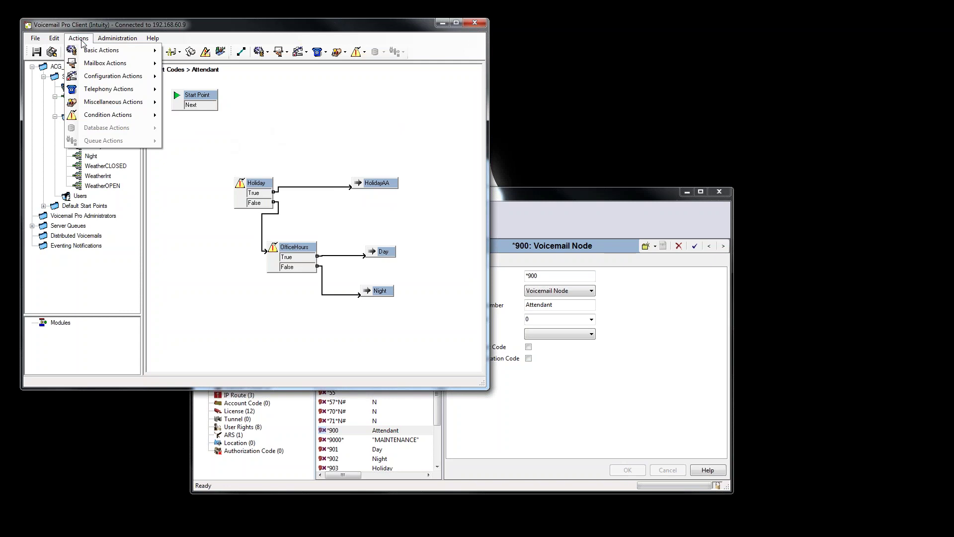
mouse_move(98, 55)
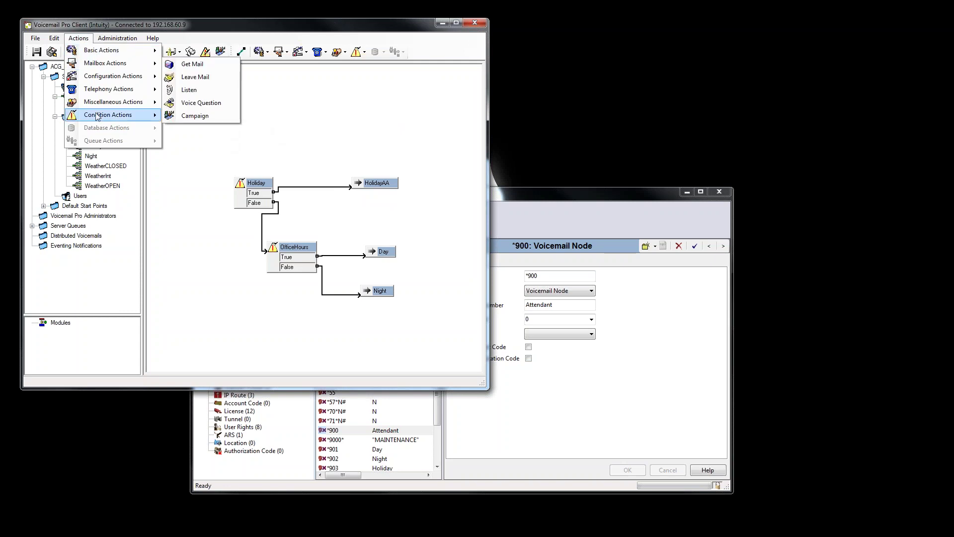
mouse_move(97, 116)
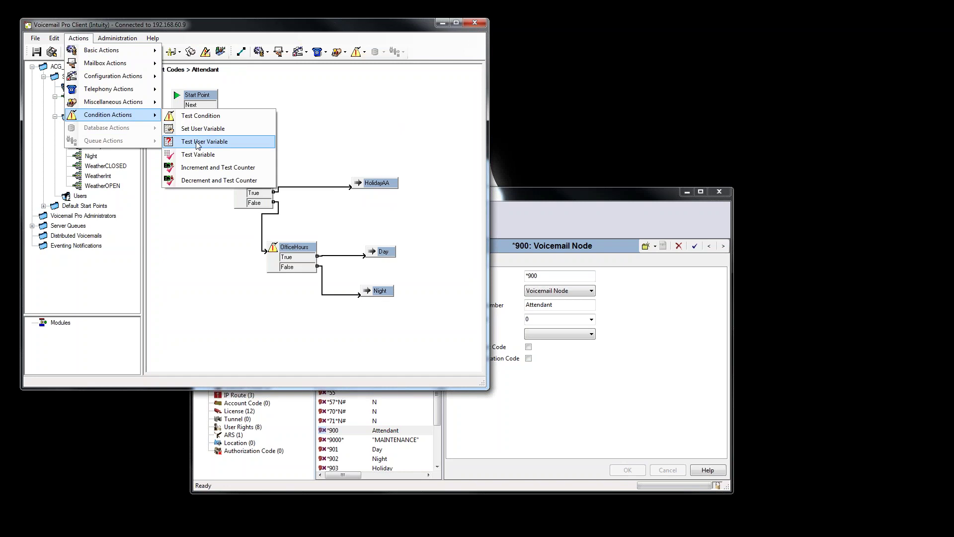
left_click(198, 145)
left_click(211, 143)
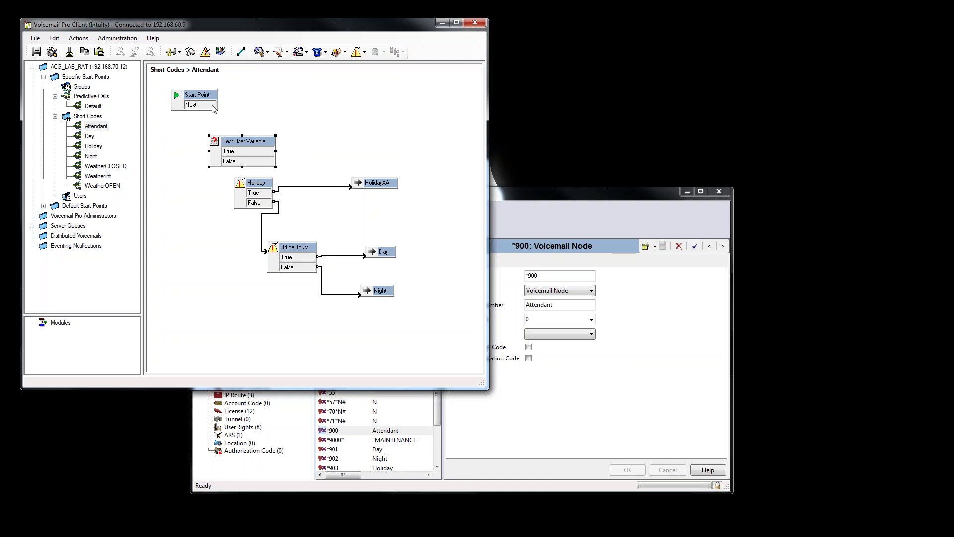
left_click_drag(213, 106, 213, 145)
left_click(241, 51)
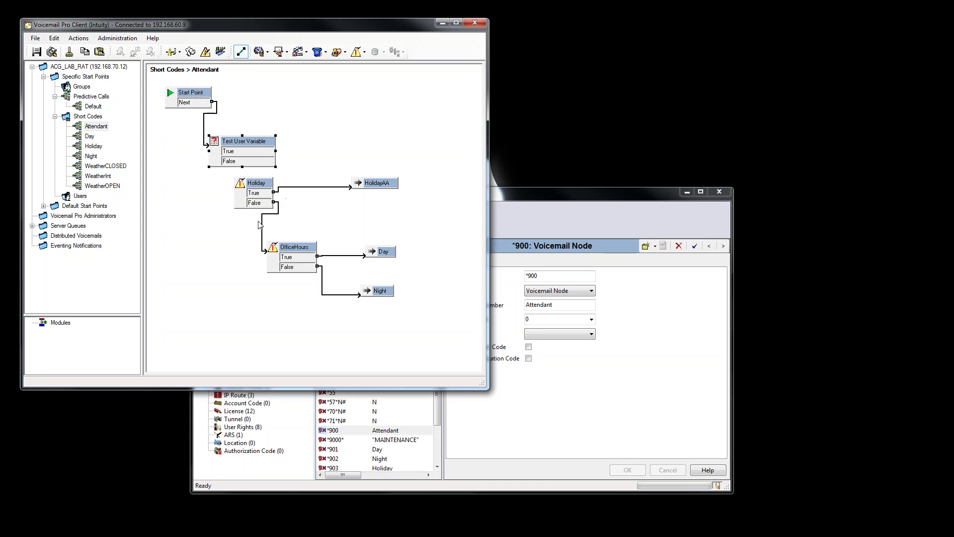
Configure the Test User Variable node to check whether Weather matches OPEN.
double_click(246, 144)
left_click(198, 106)
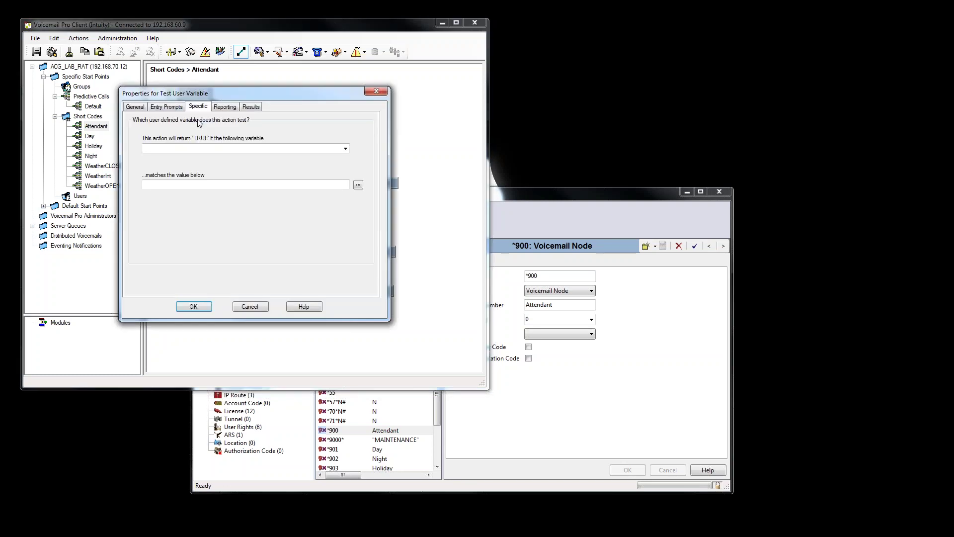
left_click(346, 149)
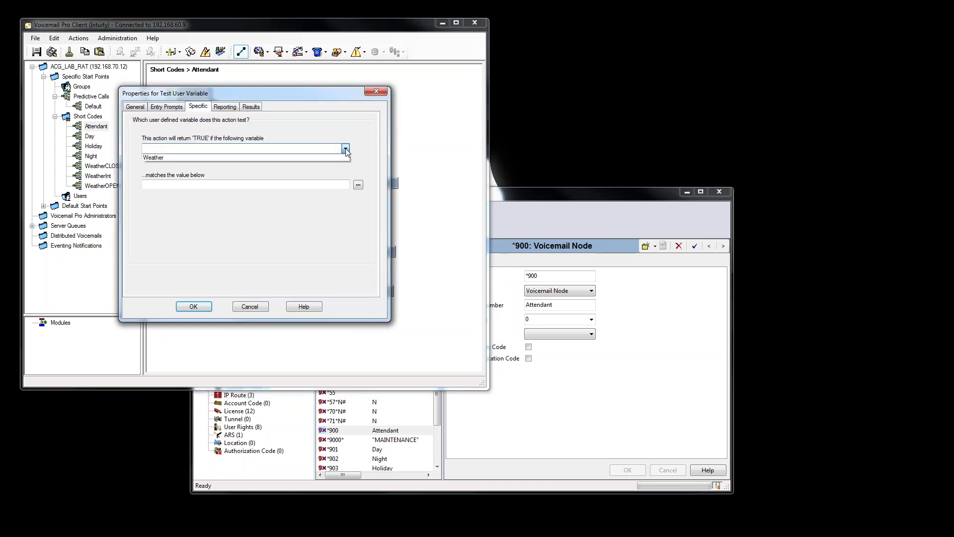
left_click(157, 157)
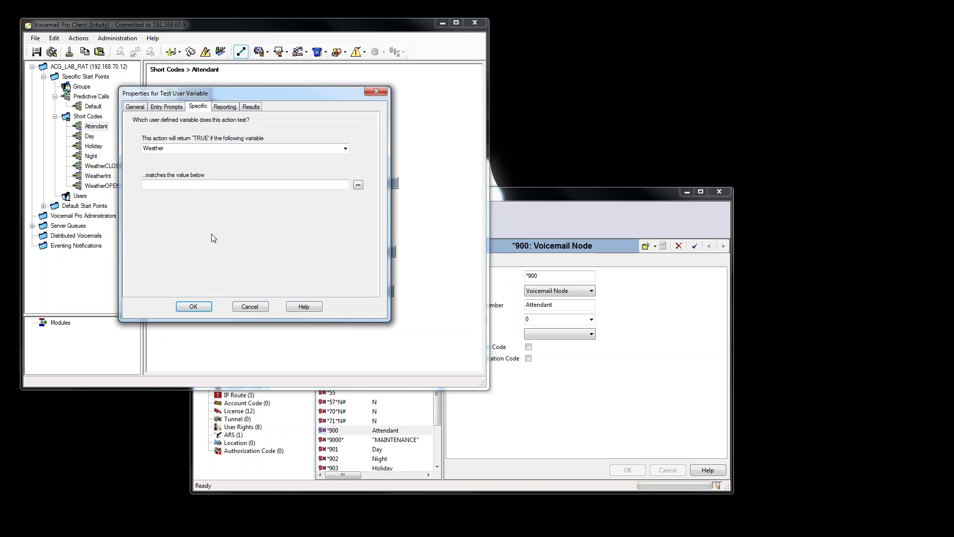
type("OPEN")
left_click(193, 306)
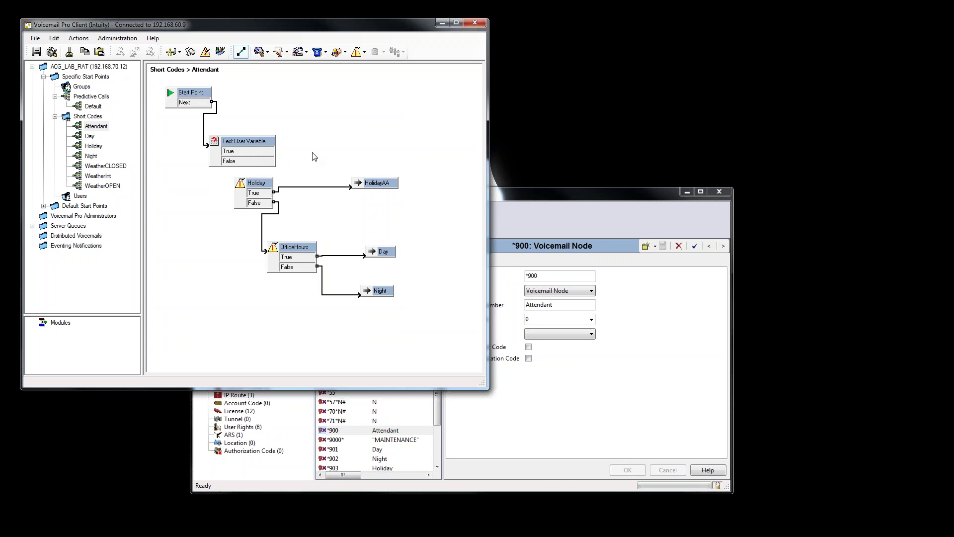
left_click(78, 39)
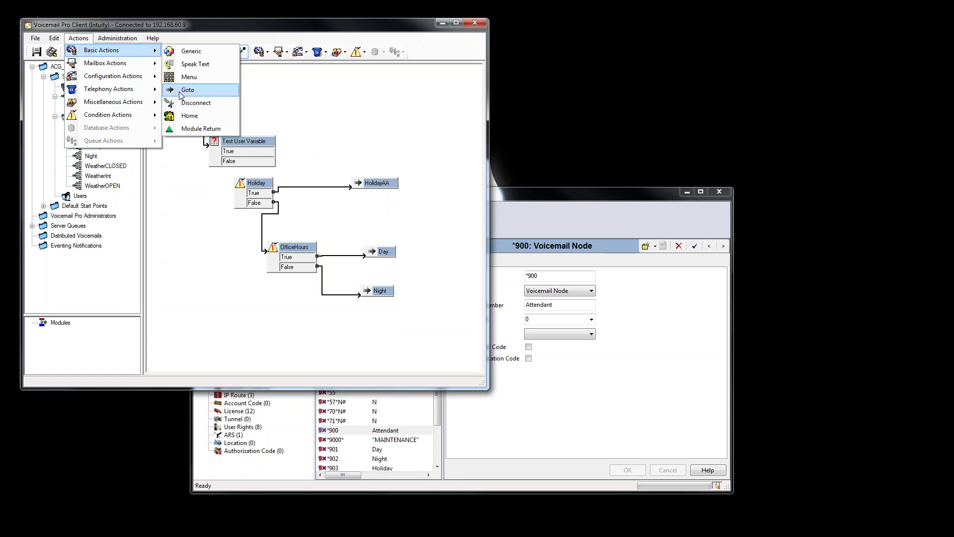
Add a Goto node to the Attendant flow and paste a duplicate below it.
left_click(187, 90)
left_click(336, 123)
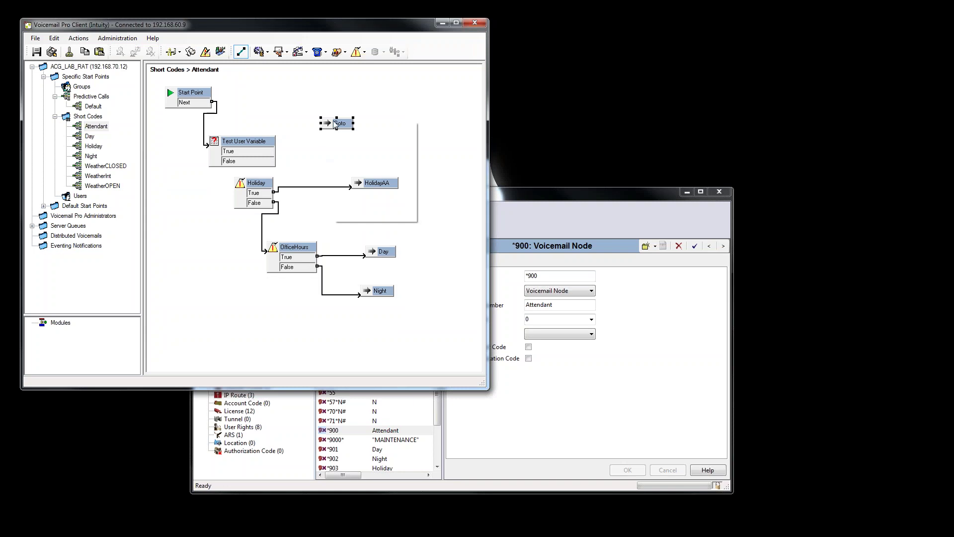
right_click(334, 122)
left_click(342, 139)
right_click(325, 151)
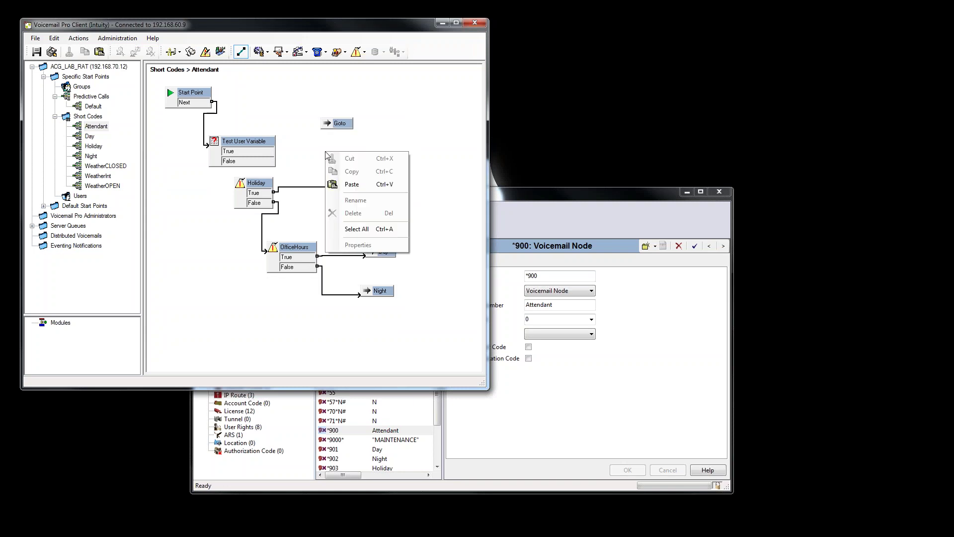
left_click(351, 184)
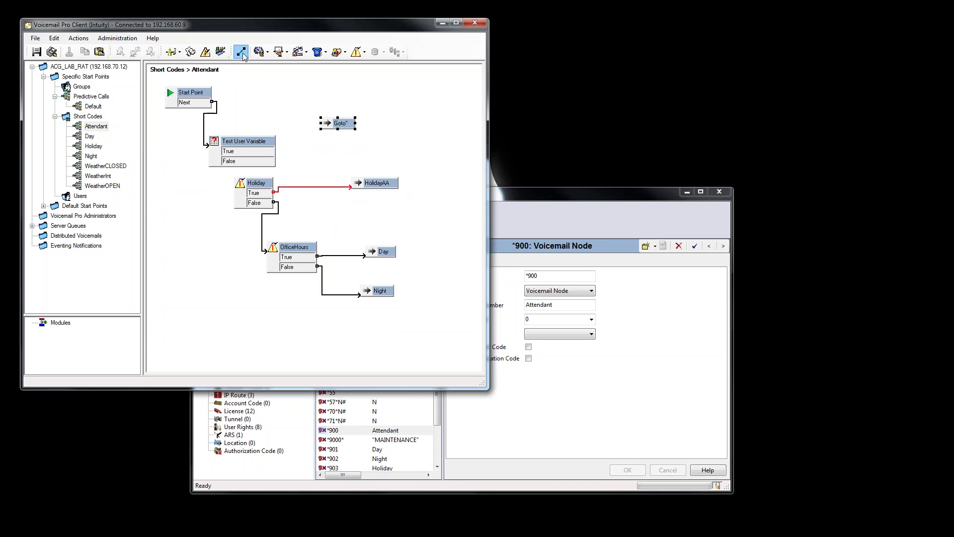
left_click(338, 125)
left_click_drag(346, 124, 328, 157)
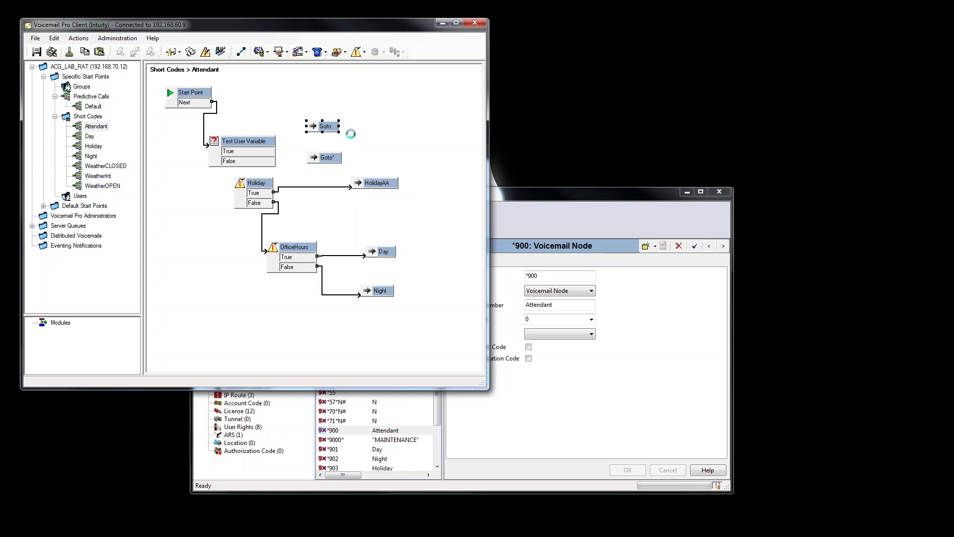
Abandon naming the Goto 'Weather' without a destination, then save and make the flow live.
double_click(324, 127)
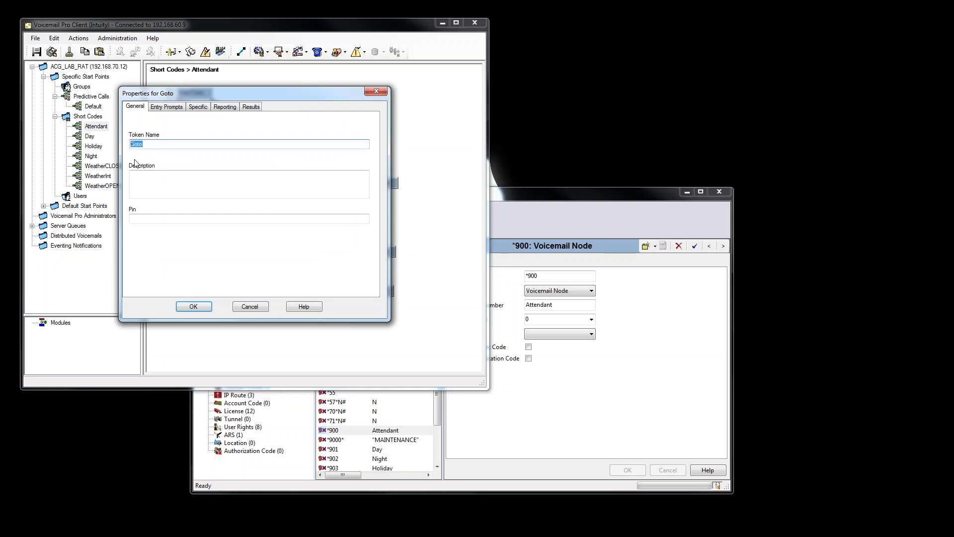
type("WeatherOPEN")
key("ctrl+a")
left_click(189, 143)
left_click(193, 306)
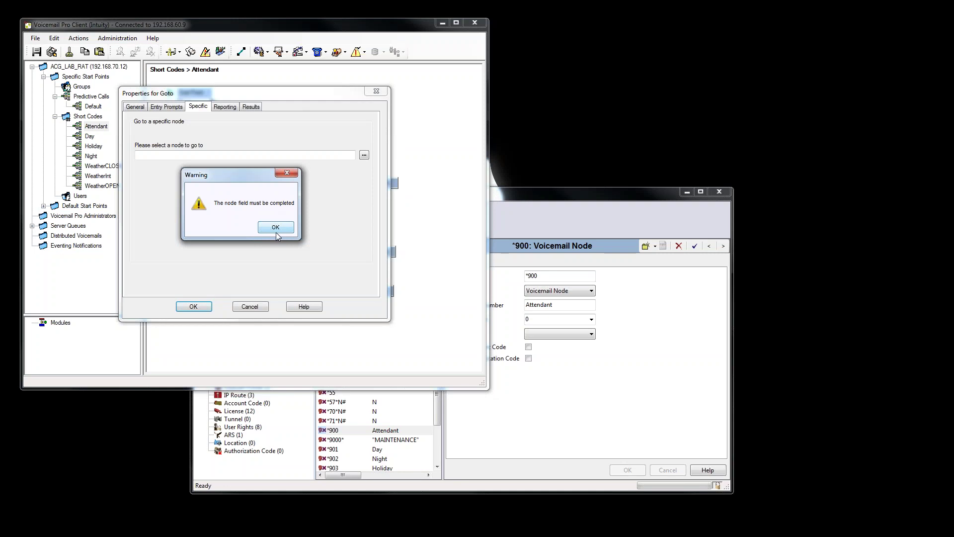
left_click(276, 227)
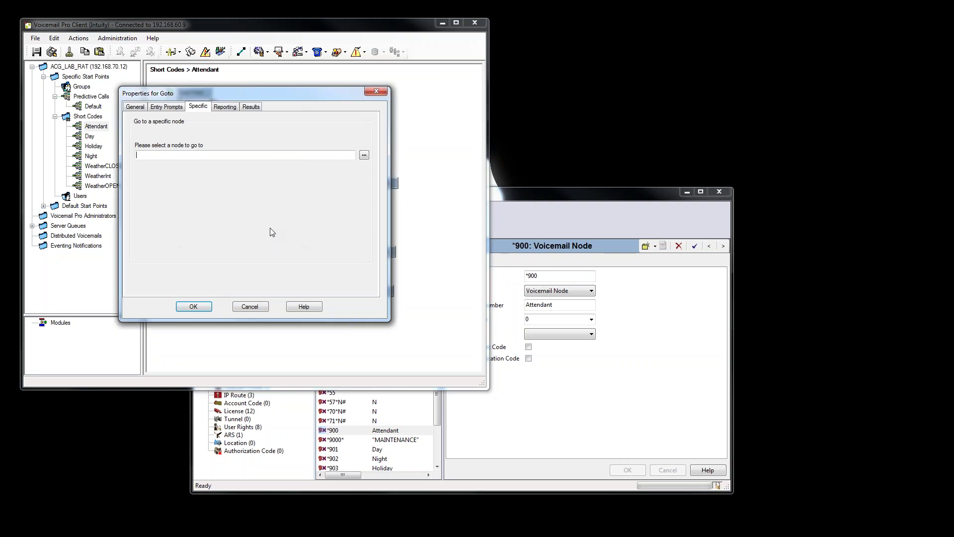
left_click(364, 157)
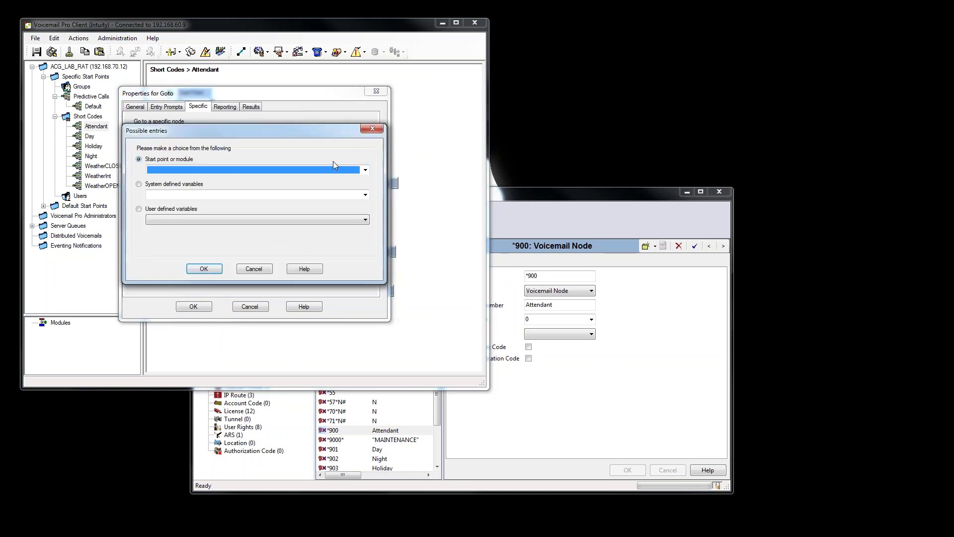
left_click(257, 269)
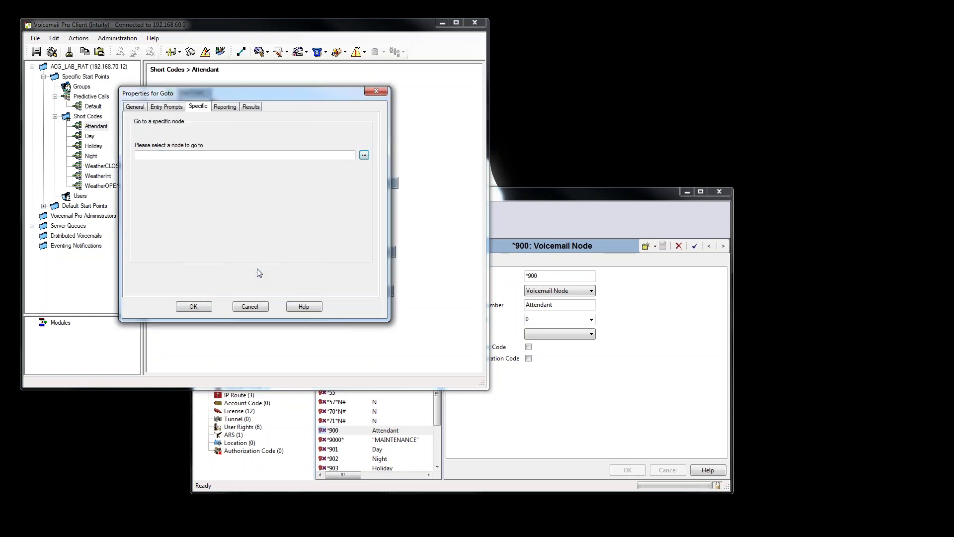
left_click(251, 307)
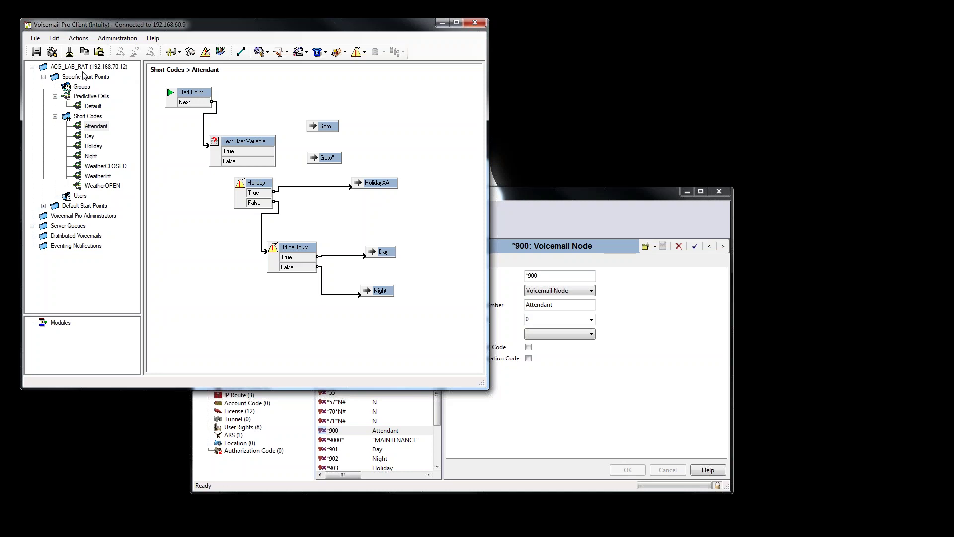
left_click(52, 52)
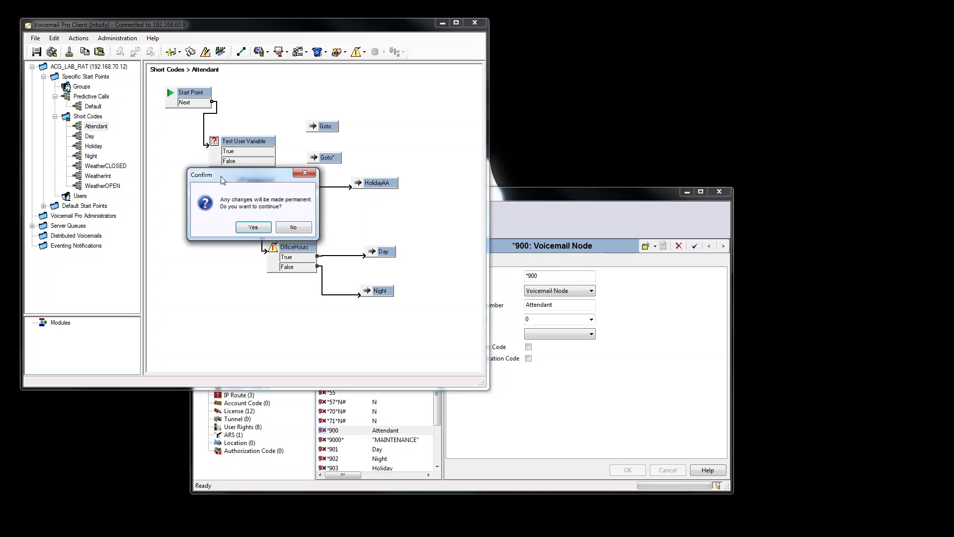
left_click(252, 227)
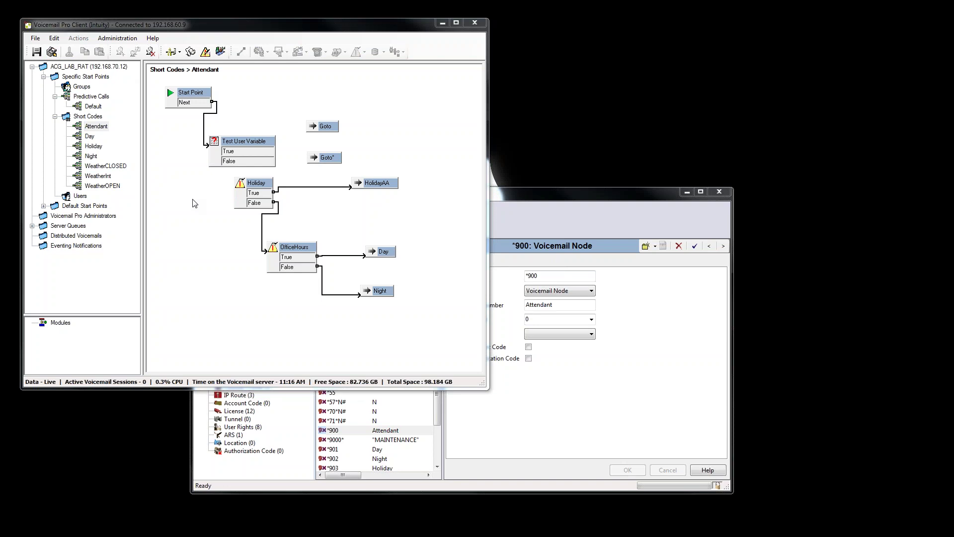
Open the WeatherInt flow and enable touch tones 1, 2 and 3 on its Menu node.
left_click(102, 177)
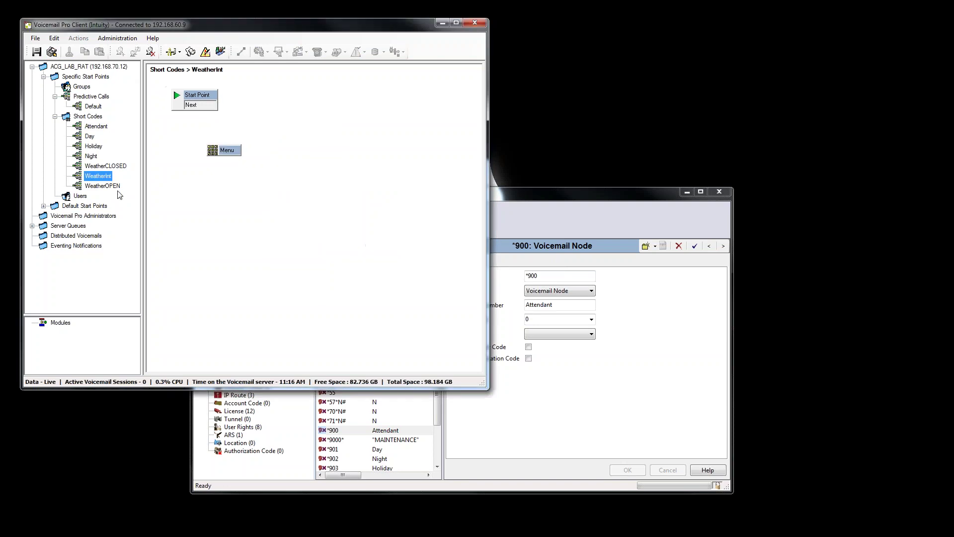
left_click(236, 151)
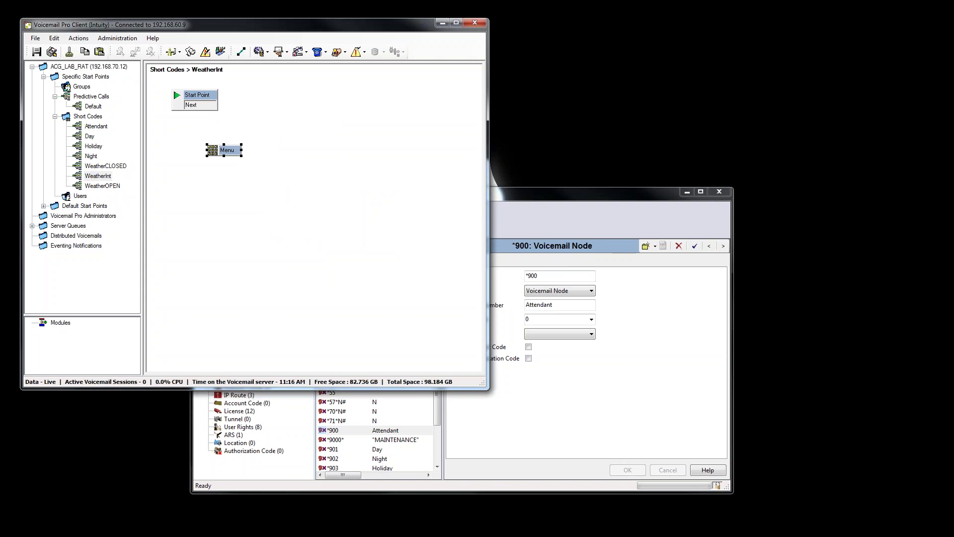
double_click(232, 151)
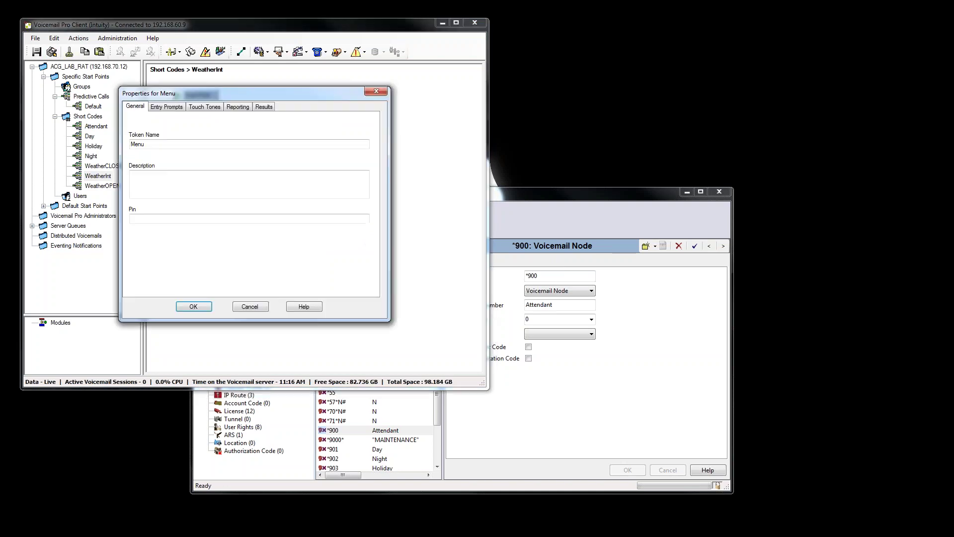
left_click(182, 108)
left_click(202, 108)
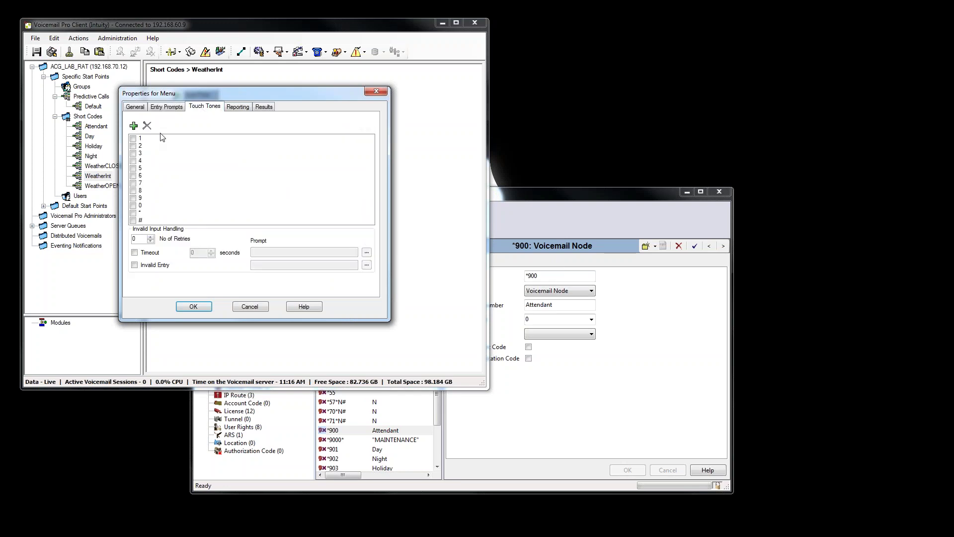
left_click(134, 140)
left_click(133, 139)
left_click(134, 146)
left_click(133, 153)
left_click(133, 154)
left_click(193, 307)
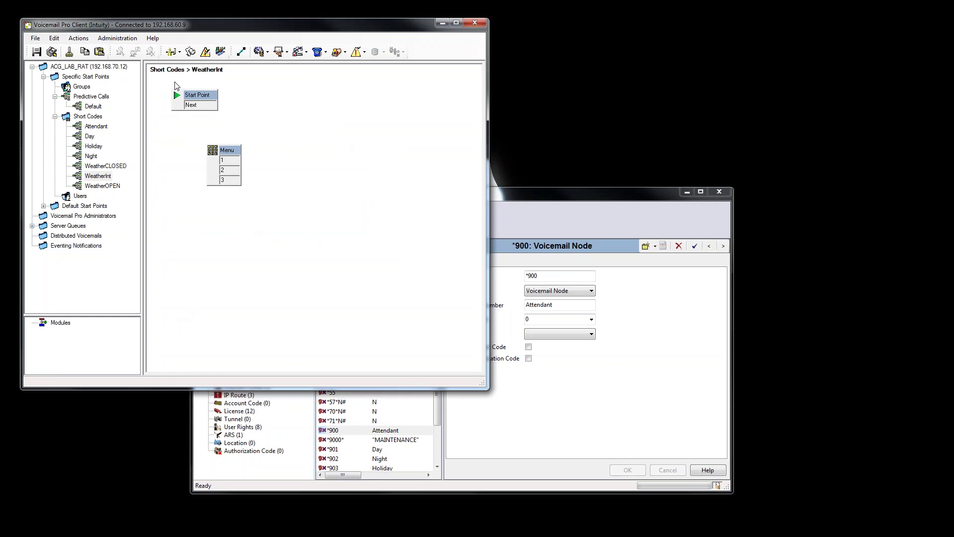
left_click(79, 38)
Add a Goto node right of the Menu targeting Short Codes.WeatherOPEN.
mouse_move(92, 52)
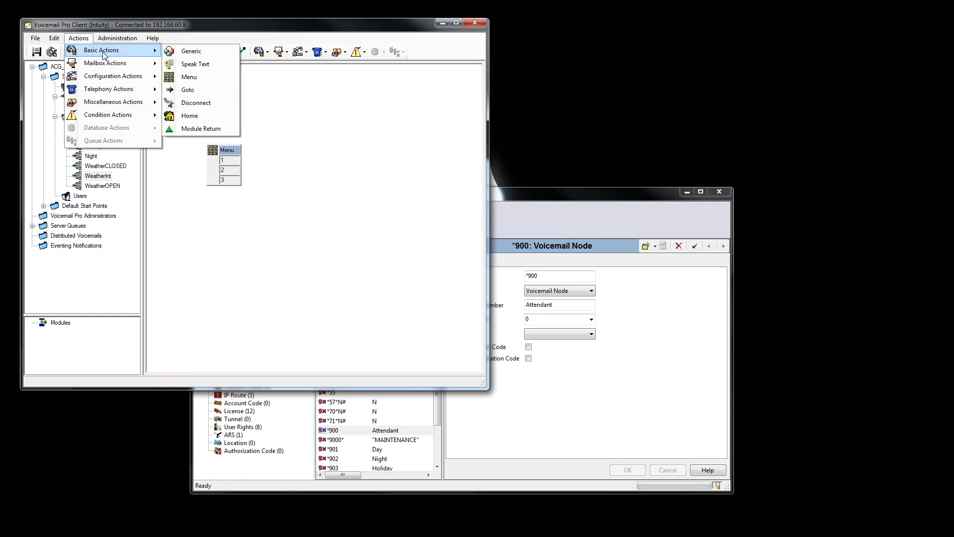
left_click(193, 93)
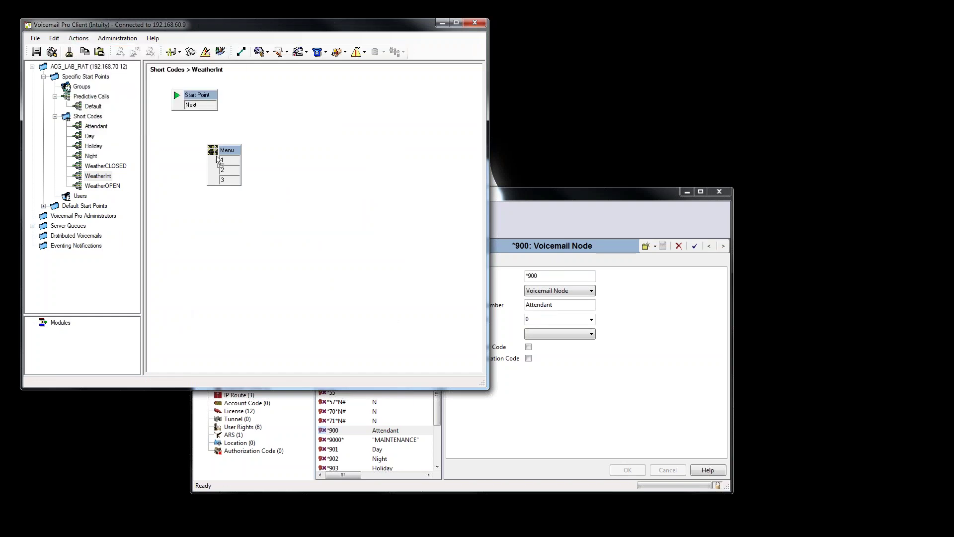
left_click(293, 149)
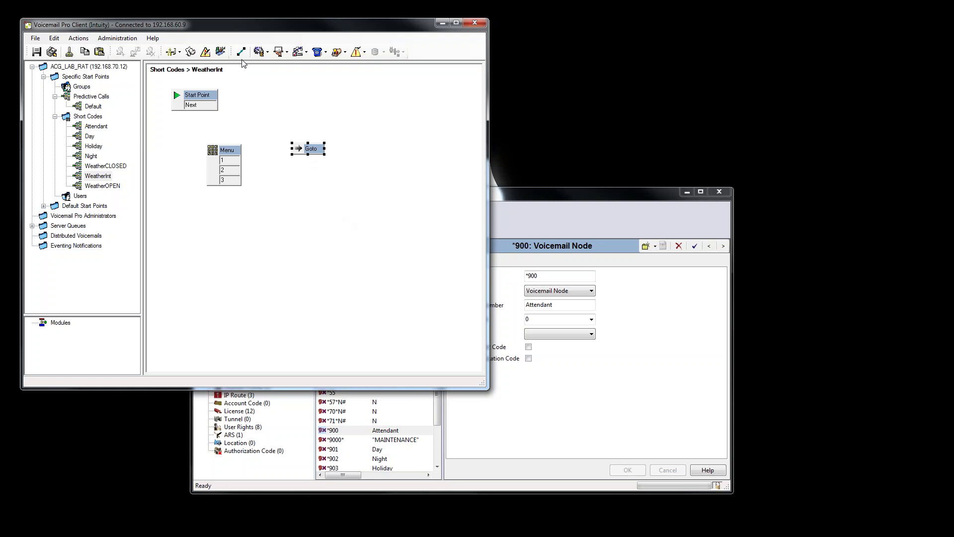
double_click(317, 149)
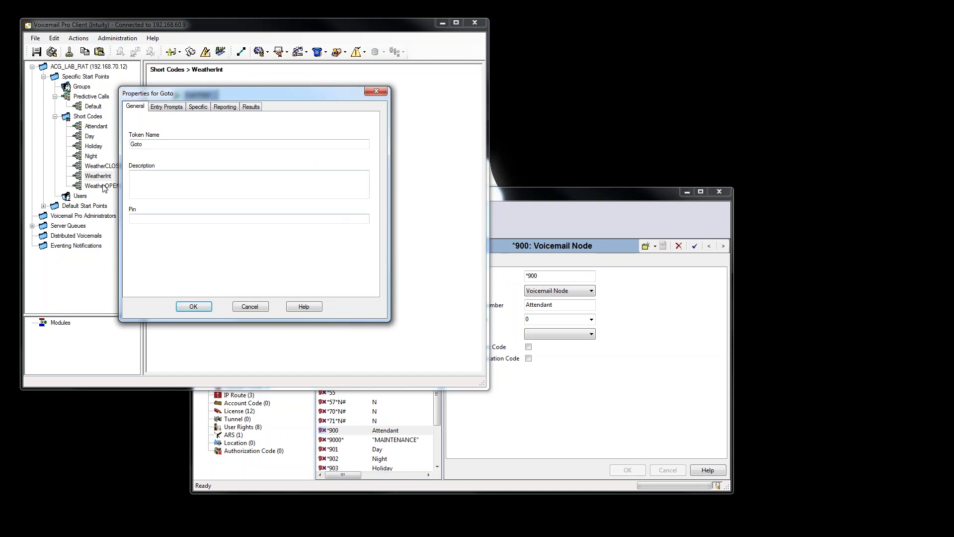
left_click(199, 106)
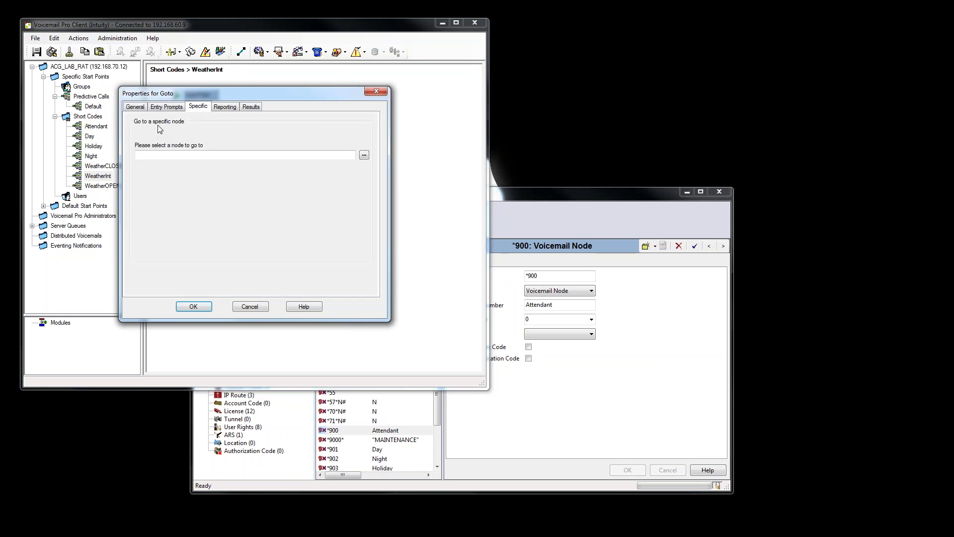
left_click(176, 155)
left_click(364, 155)
left_click(366, 171)
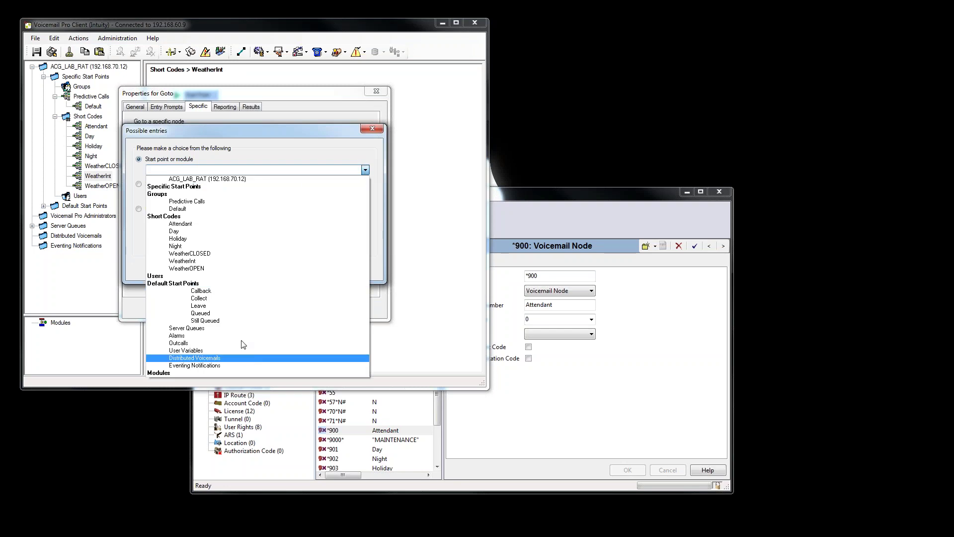
left_click(216, 269)
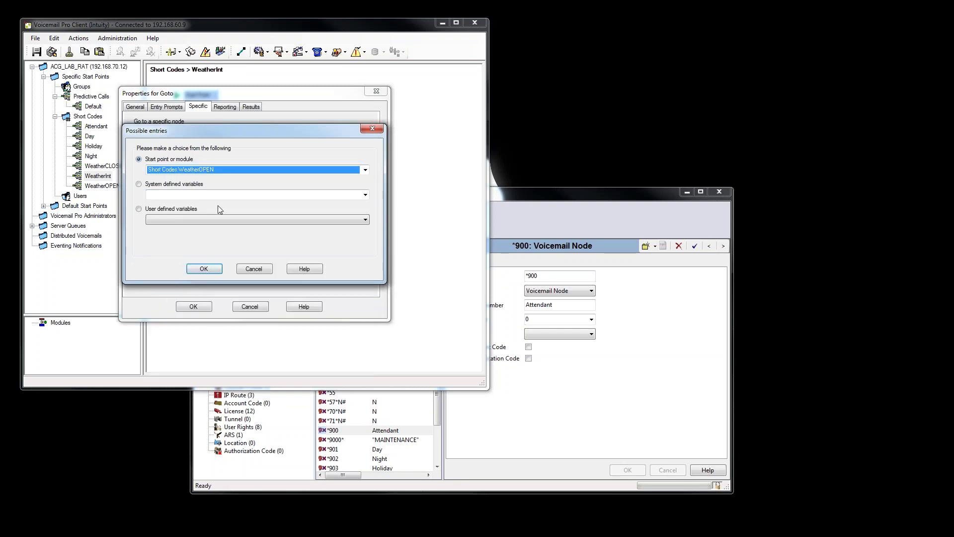
left_click(201, 269)
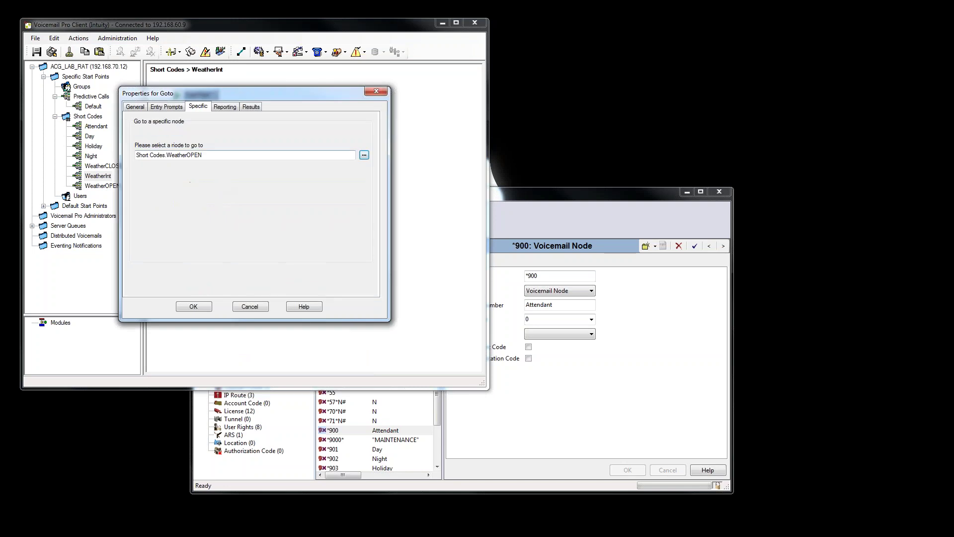
left_click(193, 306)
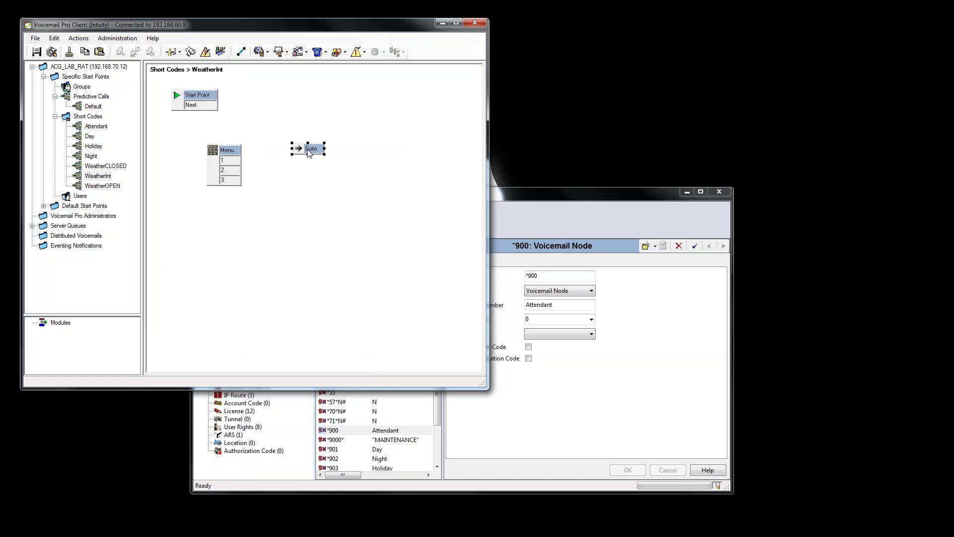
Rename the Goto node's token name to OPEN.
double_click(308, 150)
left_click(144, 143)
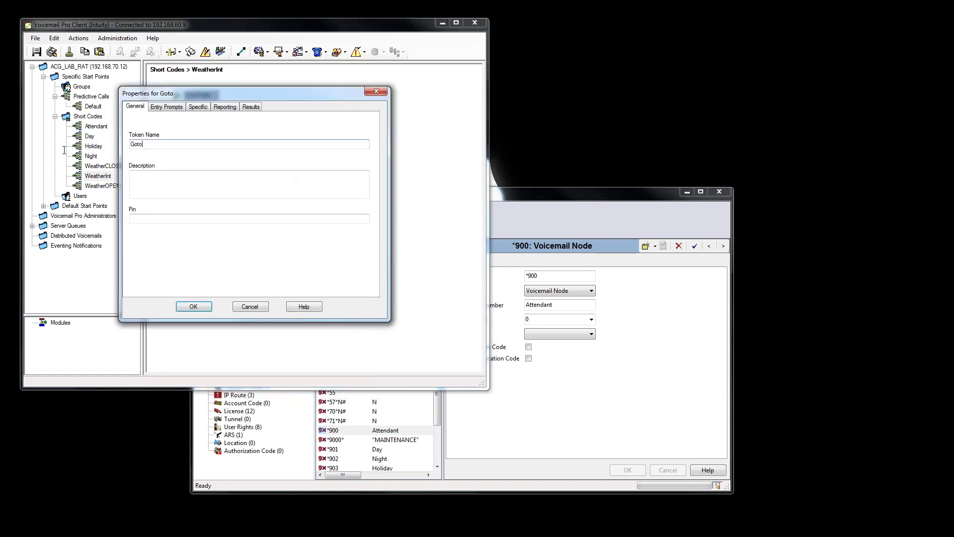
key("shift+Home")
type("0")
left_click(193, 306)
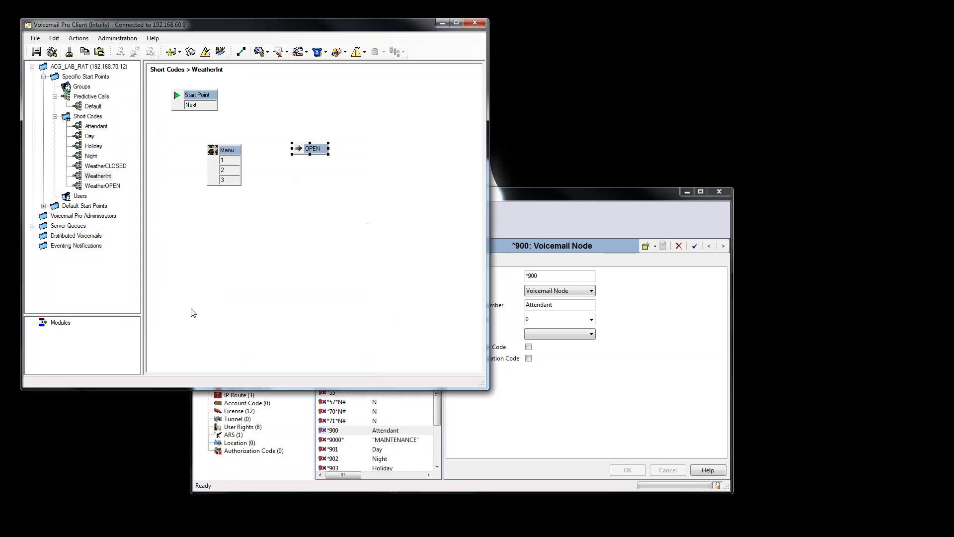
Add a Goto node below OPEN with token name CLOSE.
left_click(79, 39)
mouse_move(149, 52)
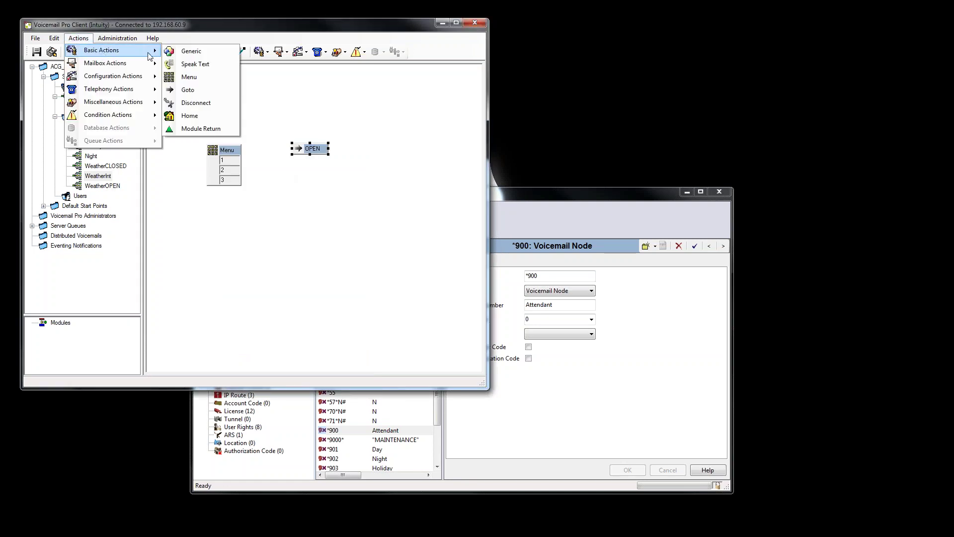
left_click(189, 90)
left_click(301, 174)
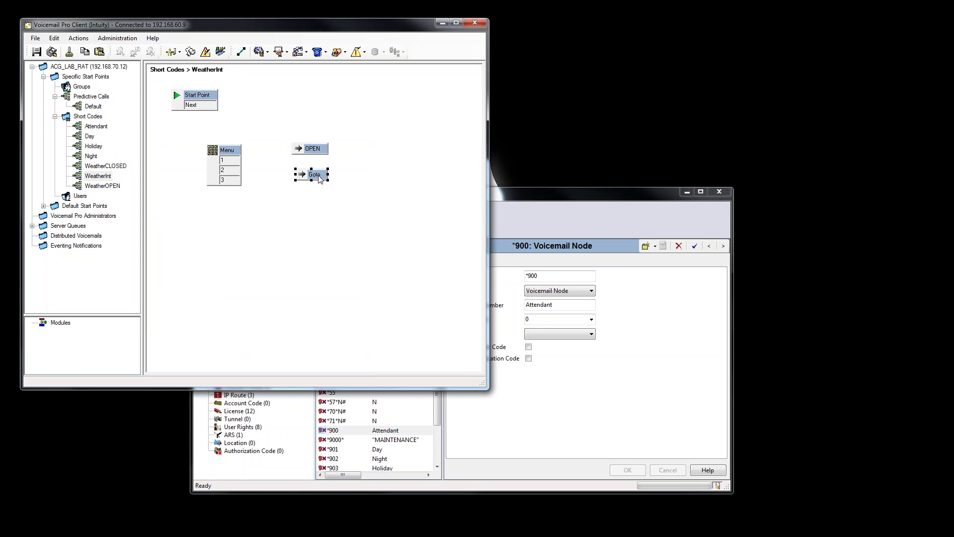
double_click(318, 176)
left_click(163, 143)
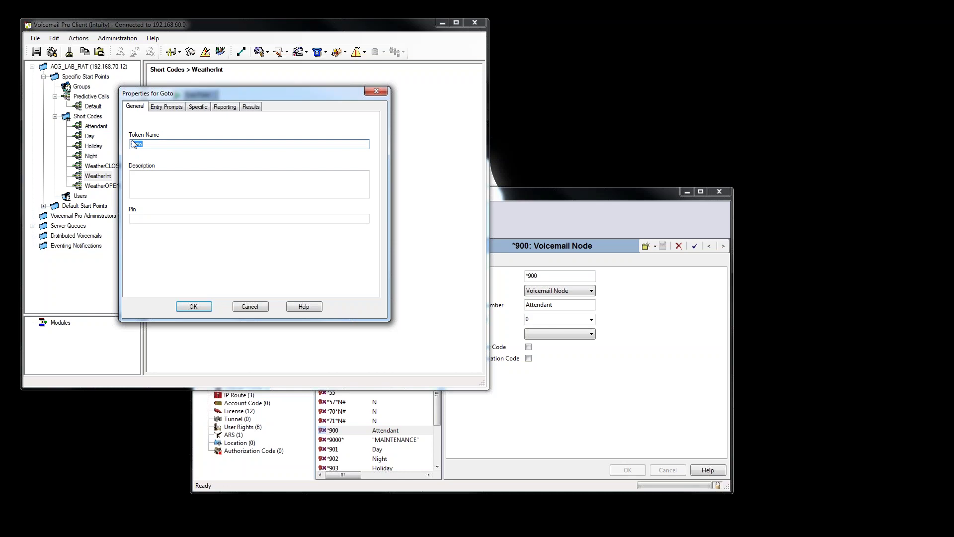
type("CLOSE")
Point the CLOSE Goto at Short Codes.WeatherCLOSED and confirm its settings.
left_click(198, 108)
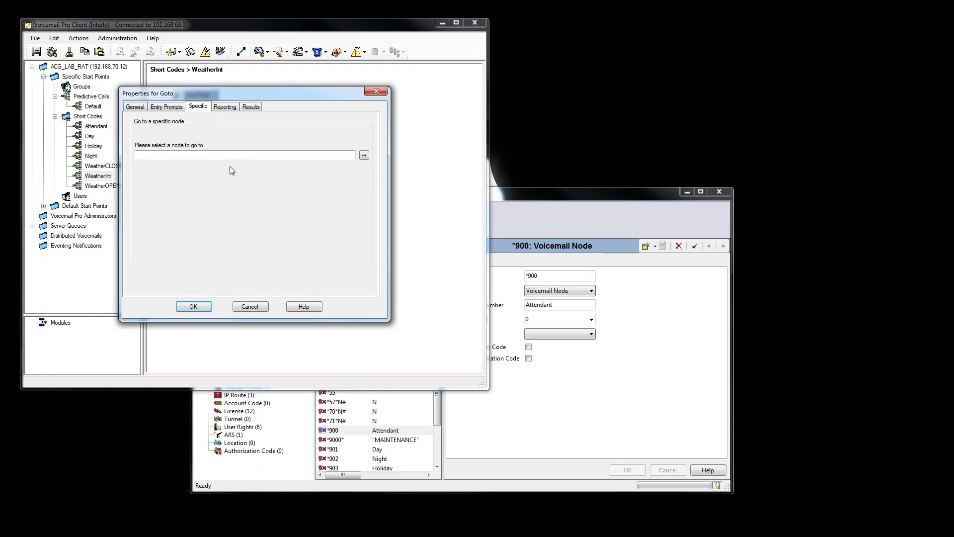
left_click(366, 155)
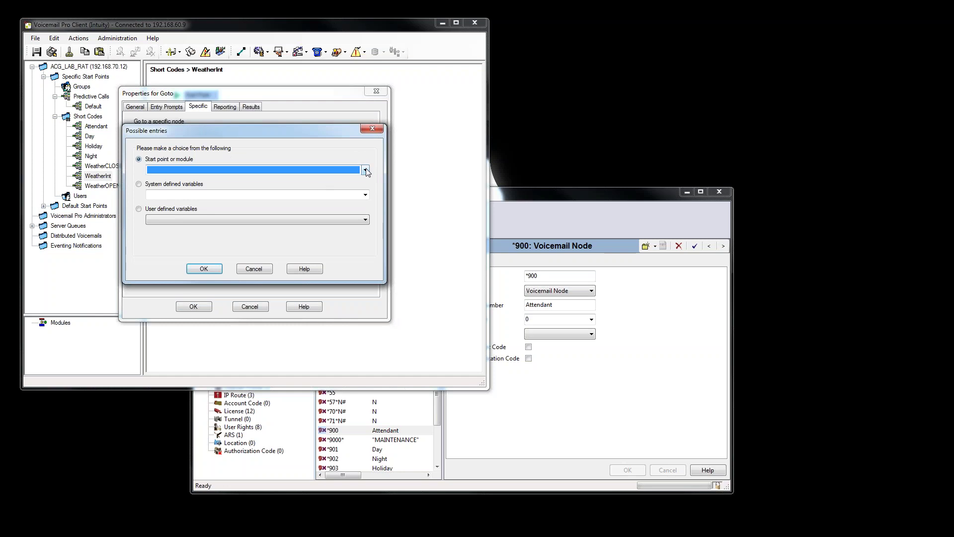
left_click(365, 170)
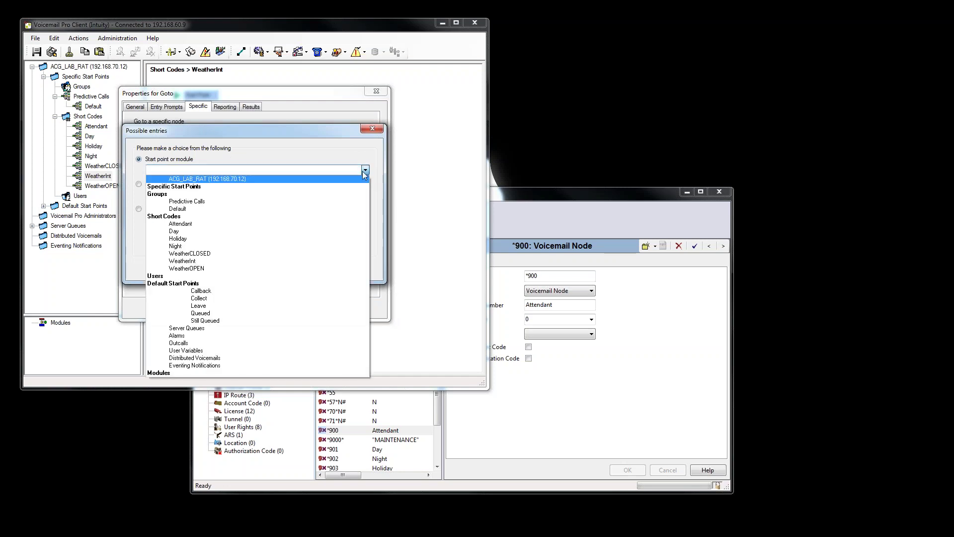
left_click(207, 254)
left_click(214, 269)
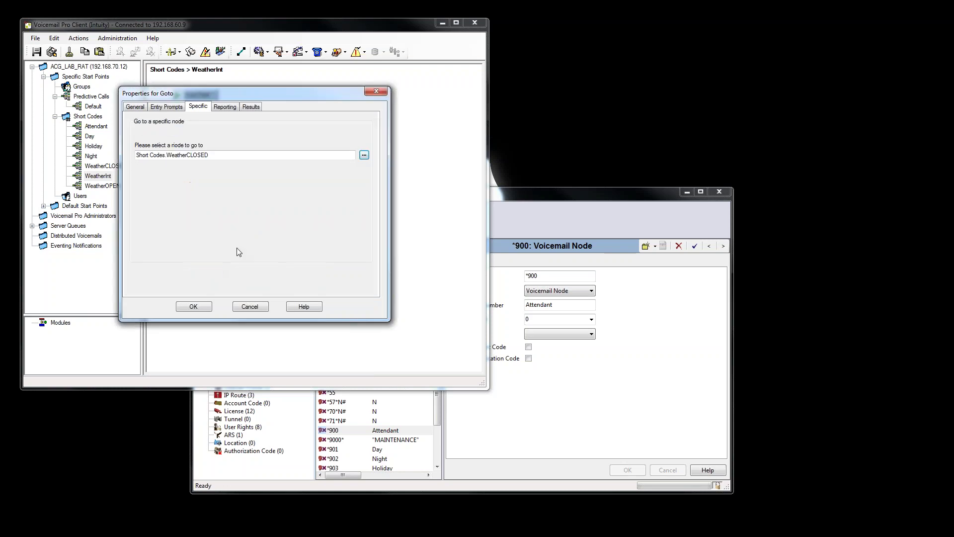
left_click(140, 108)
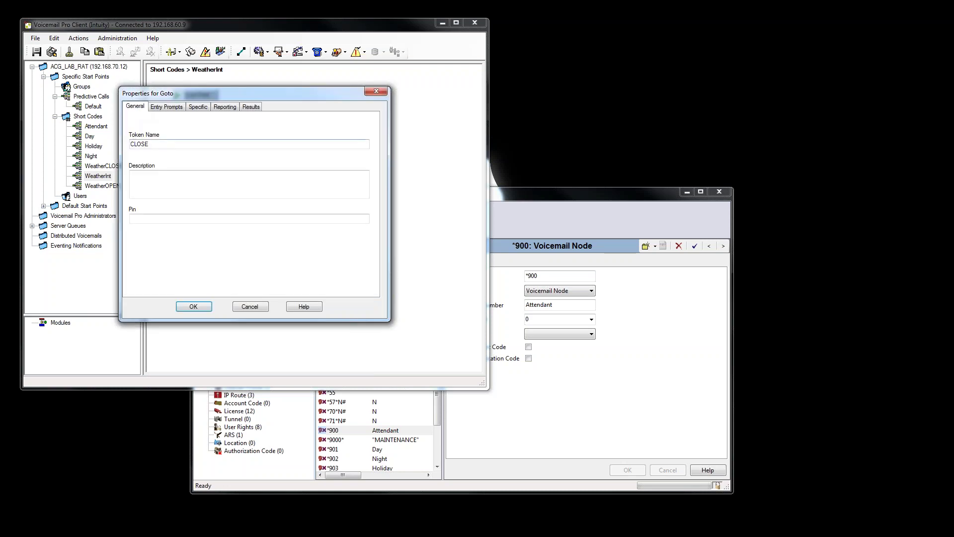
left_click(200, 109)
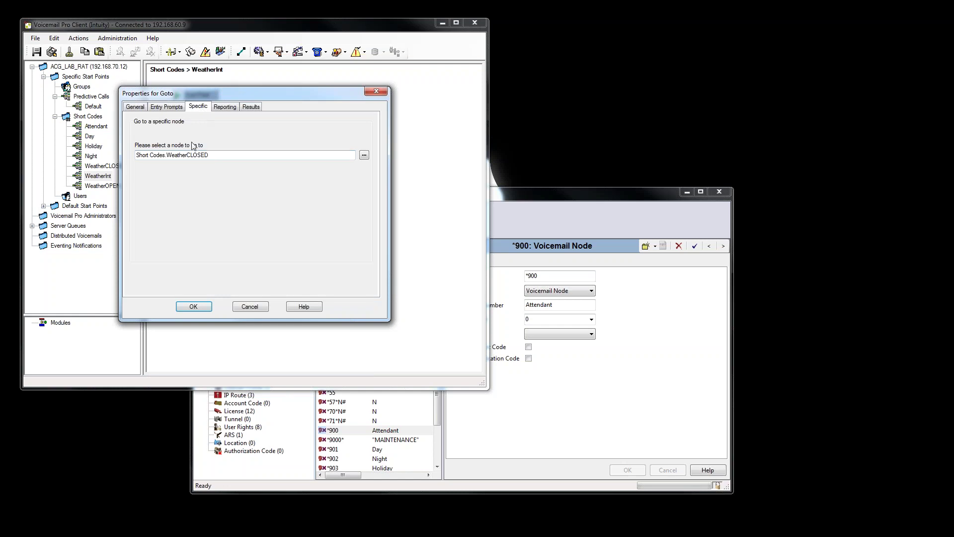
left_click(198, 306)
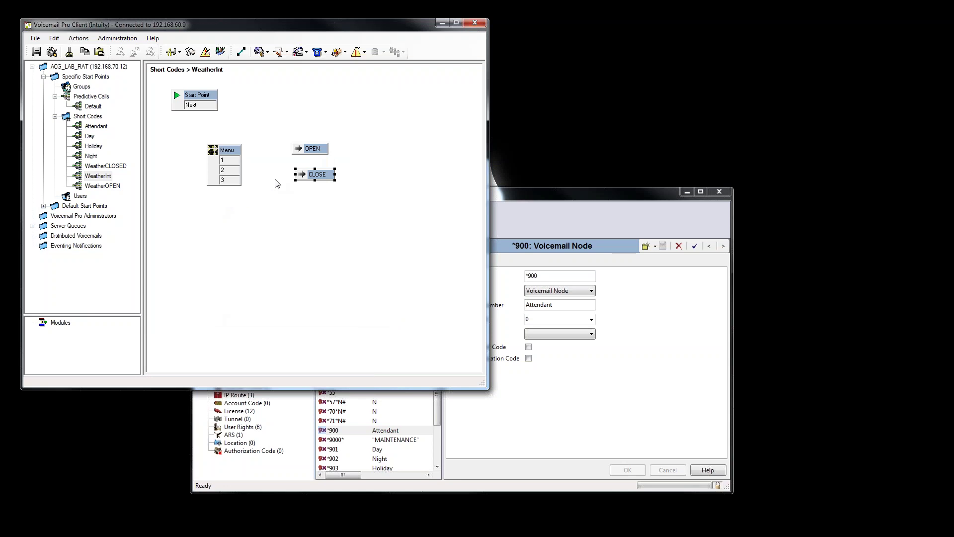
Add an Edit Play List node below CLOSE in the WeatherInt flow.
left_click(82, 40)
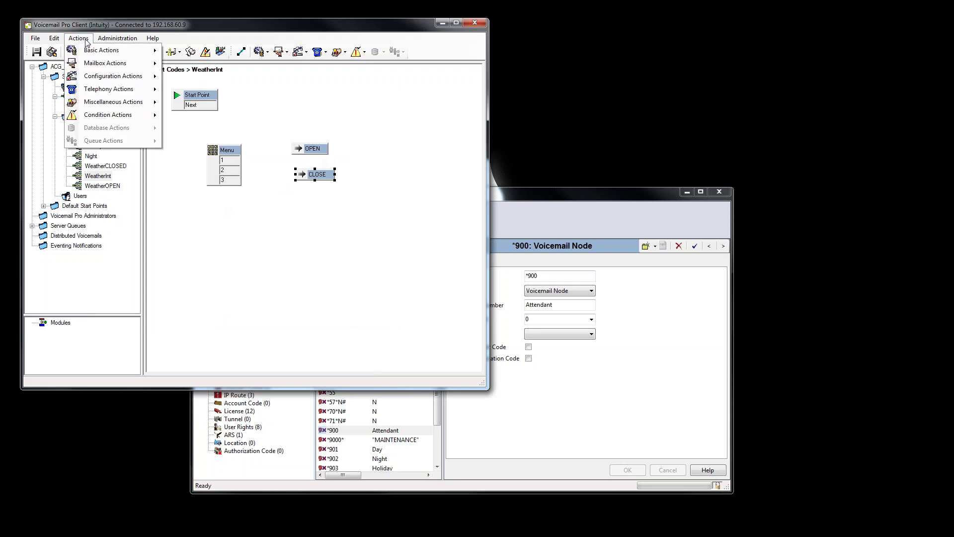
mouse_move(101, 54)
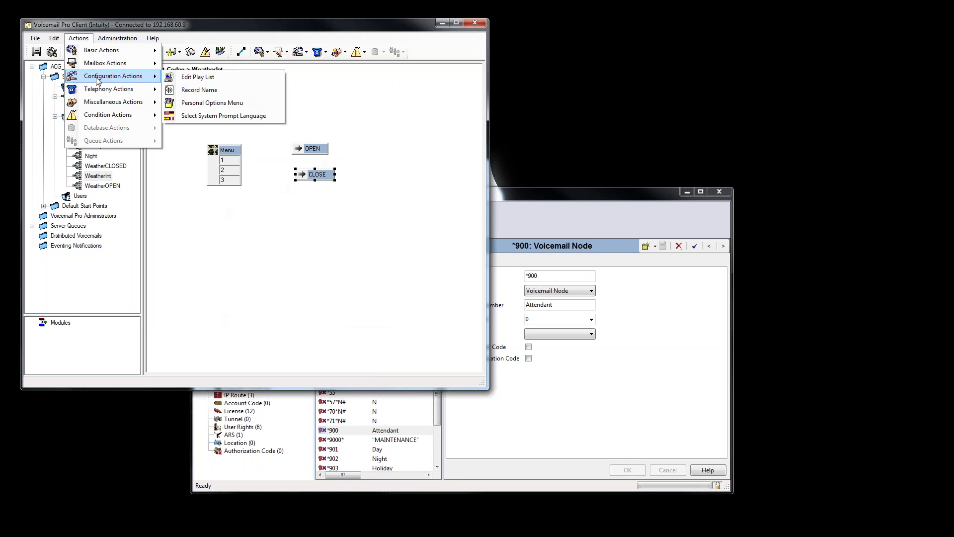
left_click(207, 78)
left_click(293, 206)
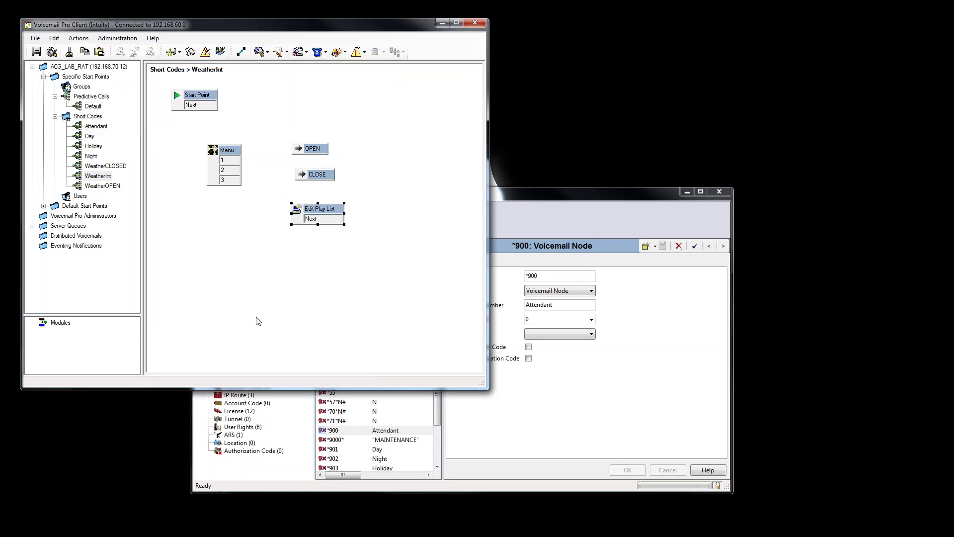
left_click(215, 267)
Link Start Point to Menu, options 1/2/3 to OPEN, CLOSE, Edit Play List, and save live.
left_click(244, 54)
mouse_move(216, 104)
left_mouse_down()
mouse_move(214, 149)
mouse_move(309, 148)
mouse_move(309, 156)
mouse_move(298, 150)
left_mouse_up()
left_click_drag(238, 170, 297, 177)
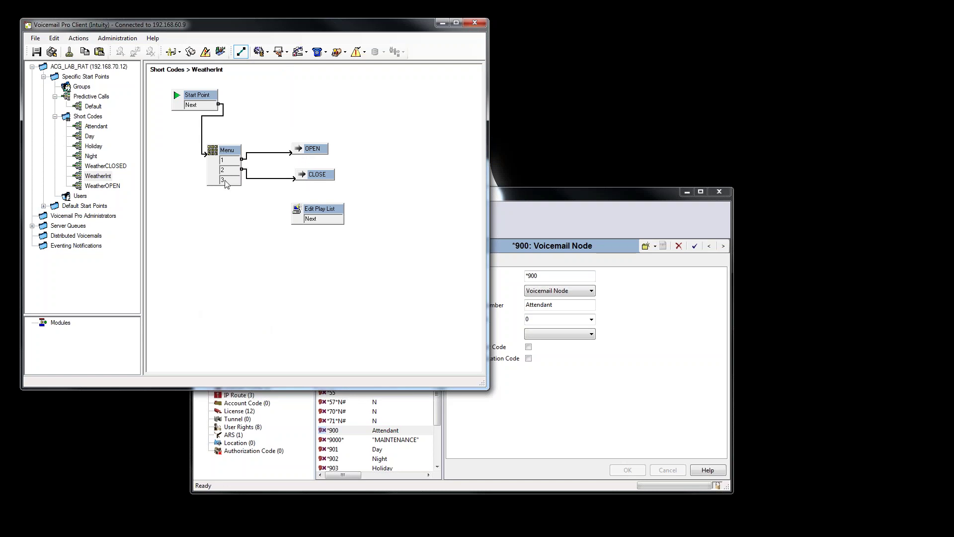
left_click_drag(225, 184, 301, 212)
left_click(51, 51)
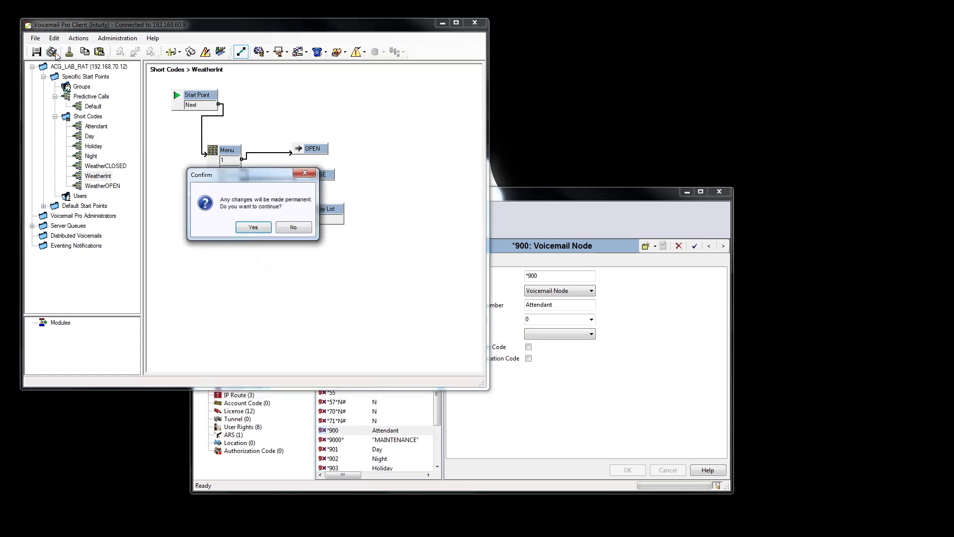
left_click(253, 227)
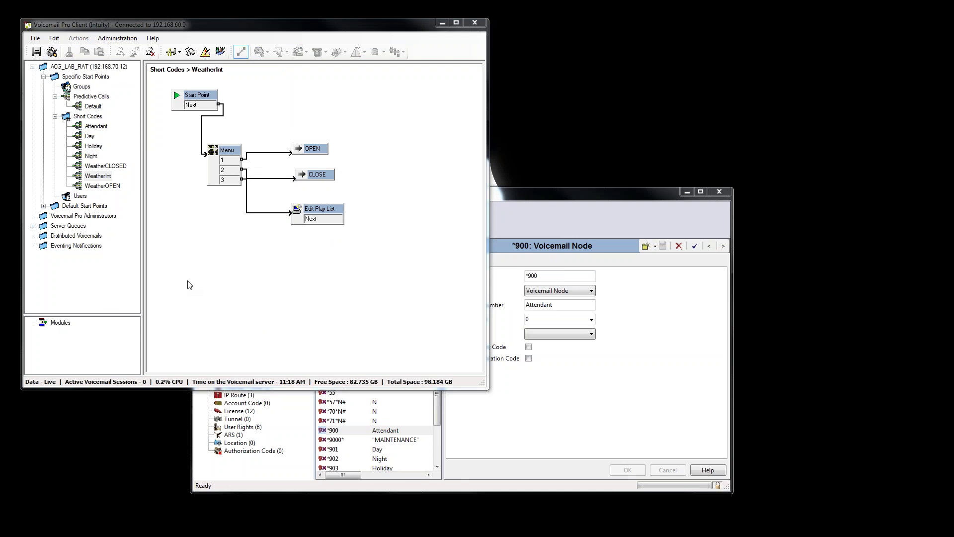
Add a new short code start point named 'Weather' and open its flow.
right_click(91, 118)
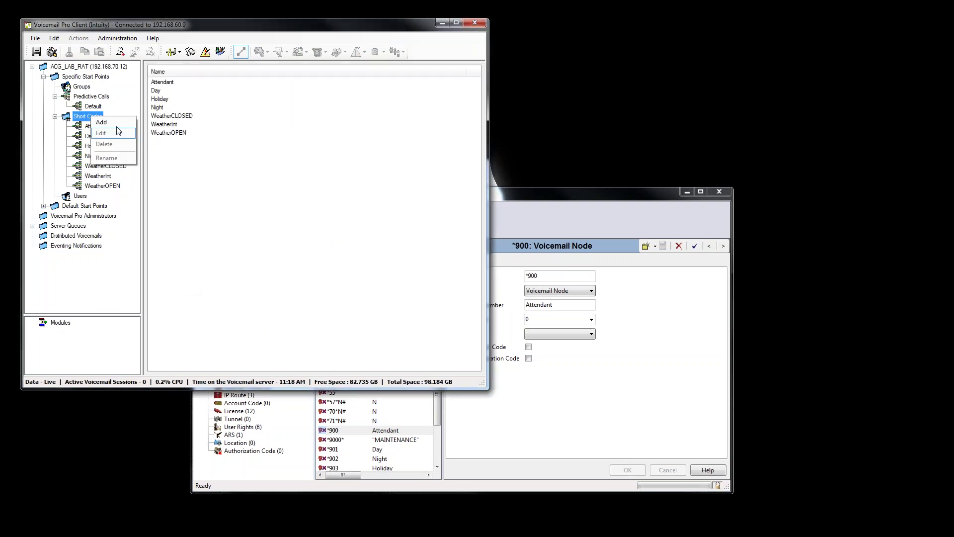
left_click(234, 267)
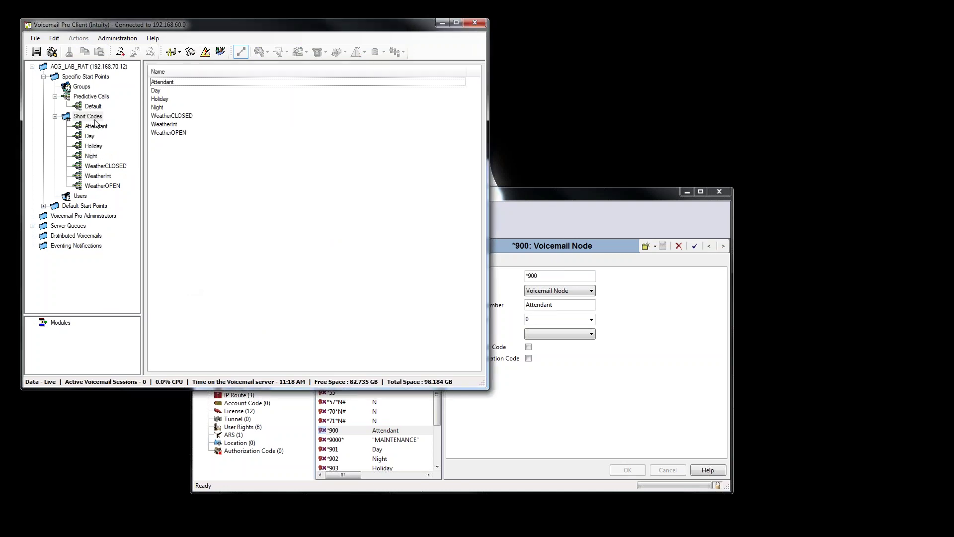
right_click(95, 120)
left_click(118, 125)
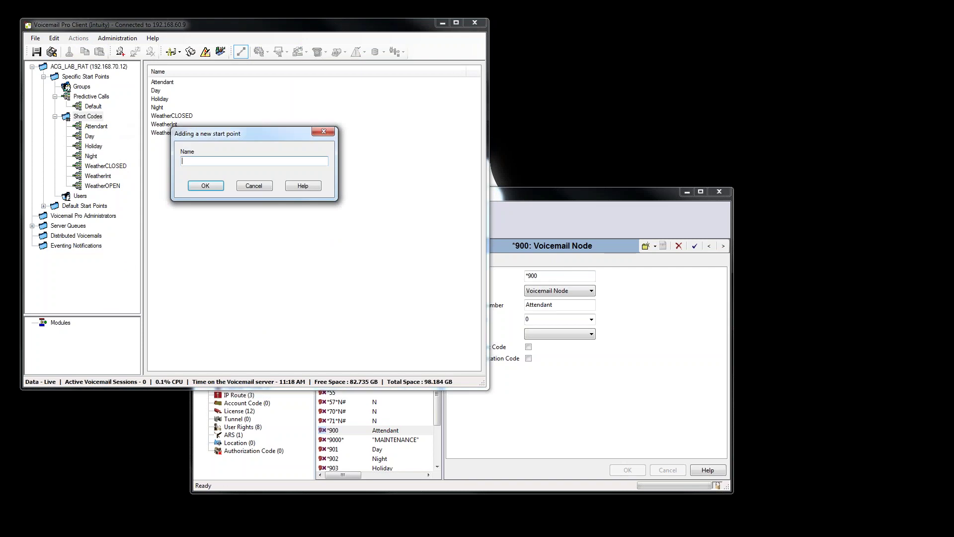
type("Weather")
left_click(201, 186)
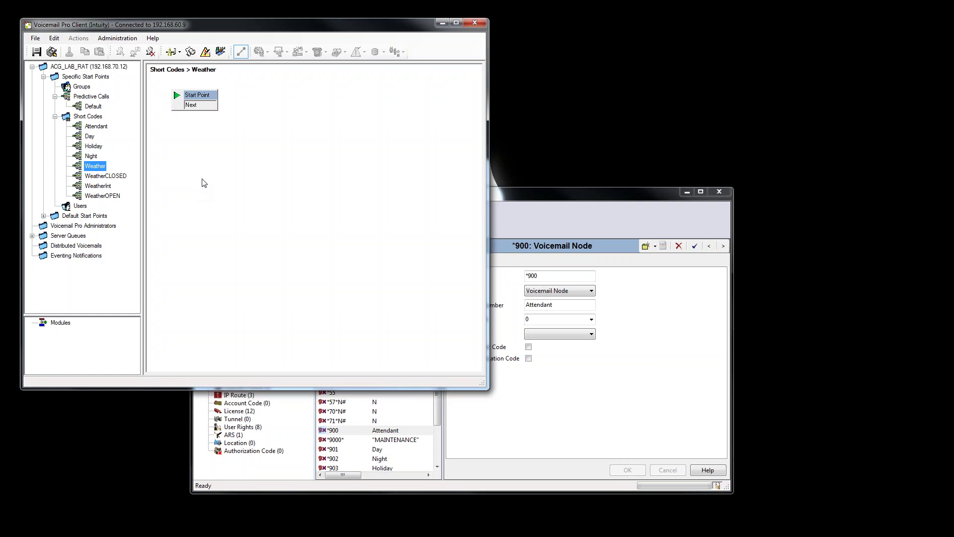
left_click(202, 180)
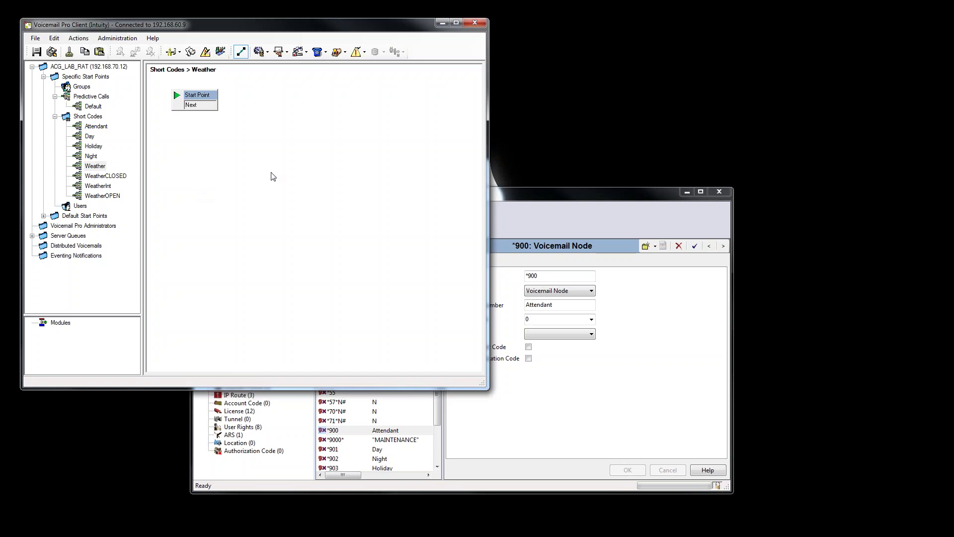
Place a Menu node below Start Point and open its properties.
left_click(79, 38)
mouse_move(145, 56)
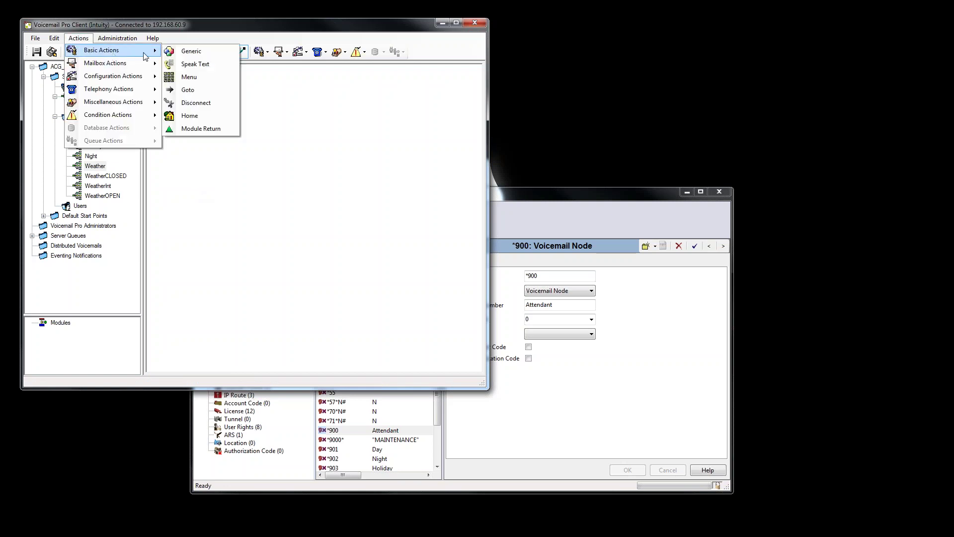
left_click(189, 77)
left_click(212, 147)
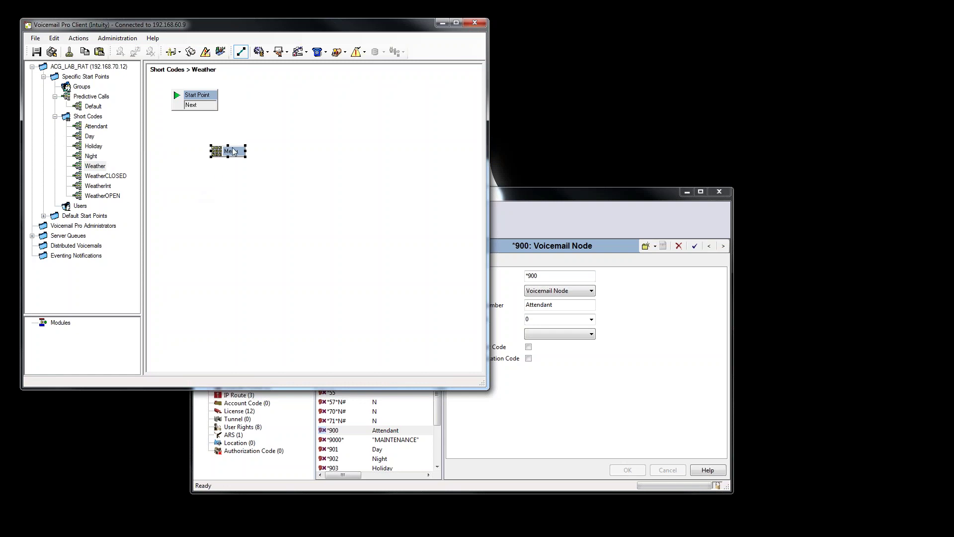
double_click(233, 153)
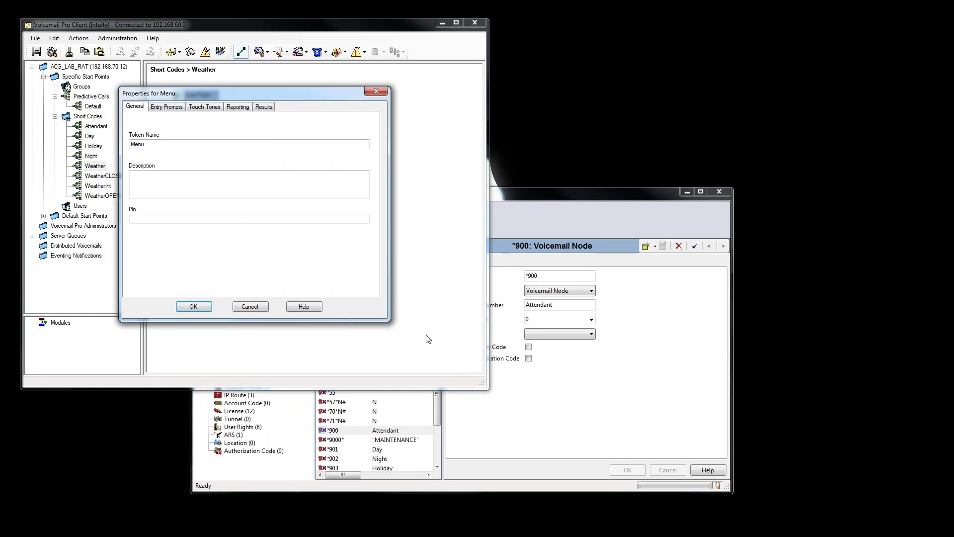
Add a custom touch-tone sequence starting with 2, after checking user extensions in IP Office Manager.
left_click(209, 107)
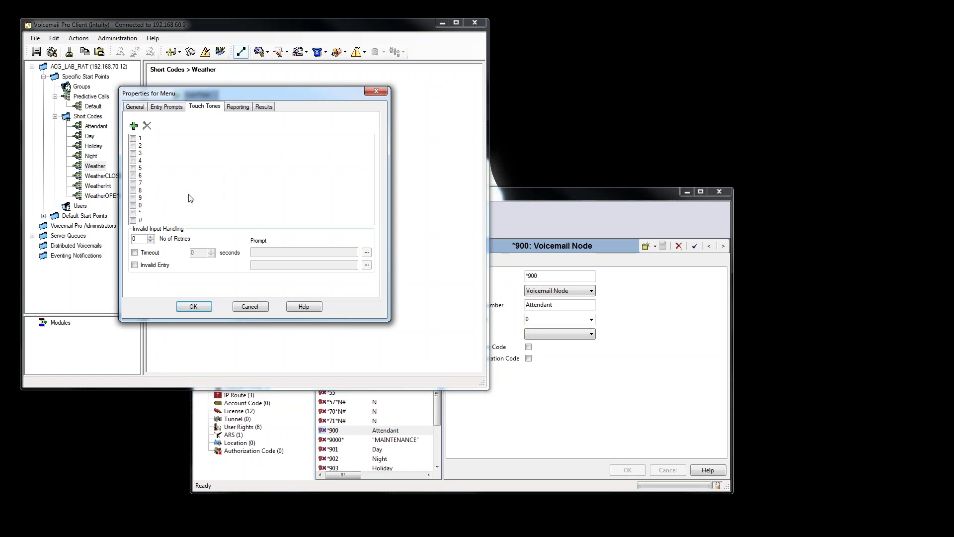
left_click(133, 125)
left_click_drag(409, 244, 301, 209)
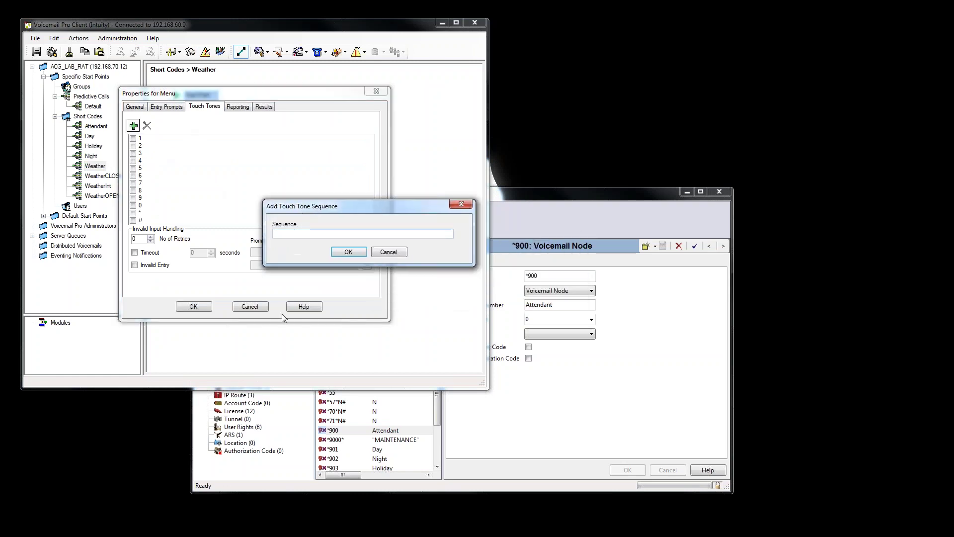
left_click(534, 476)
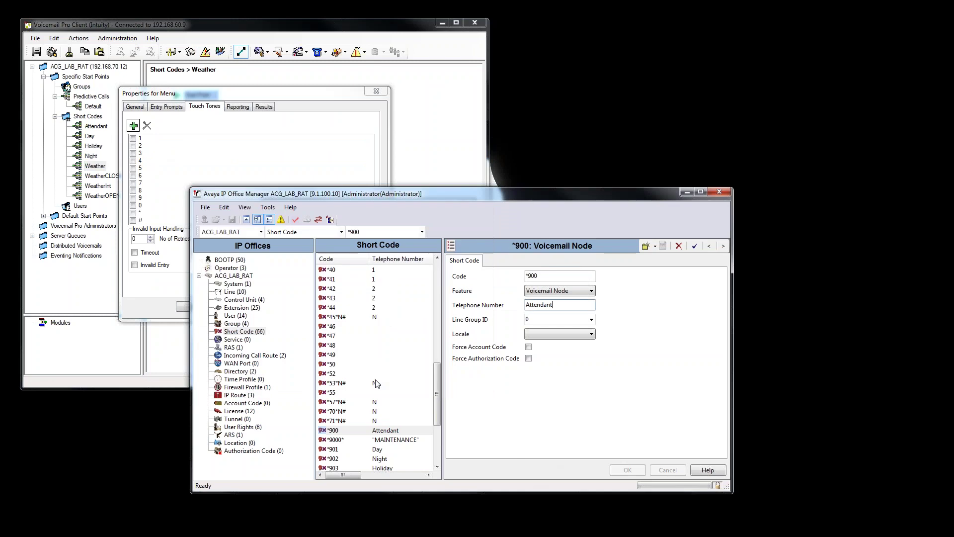
left_click(243, 316)
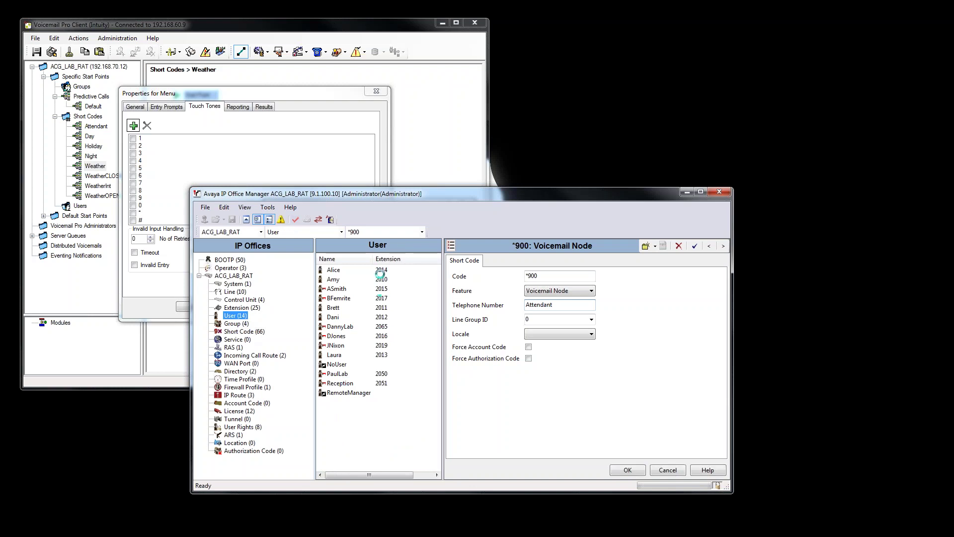
left_click(375, 300)
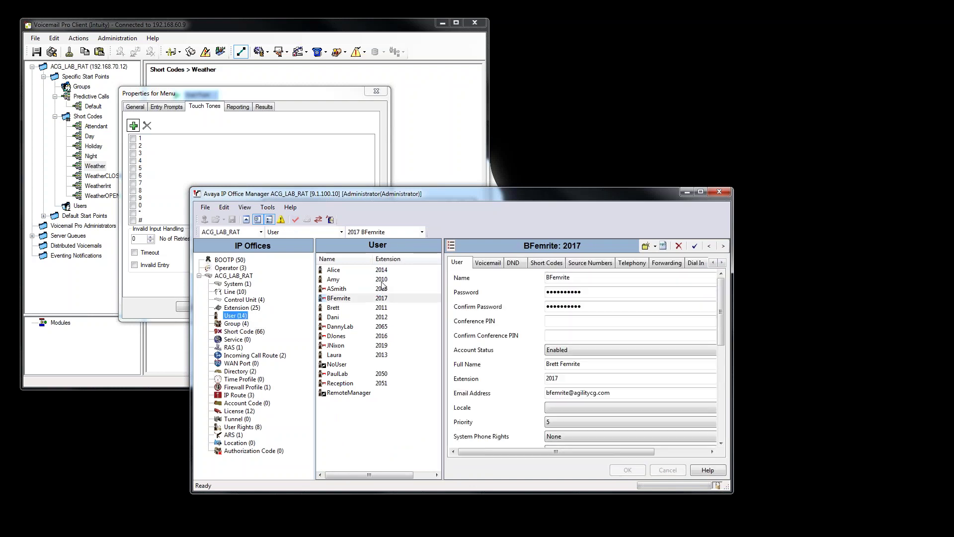
left_click(133, 125)
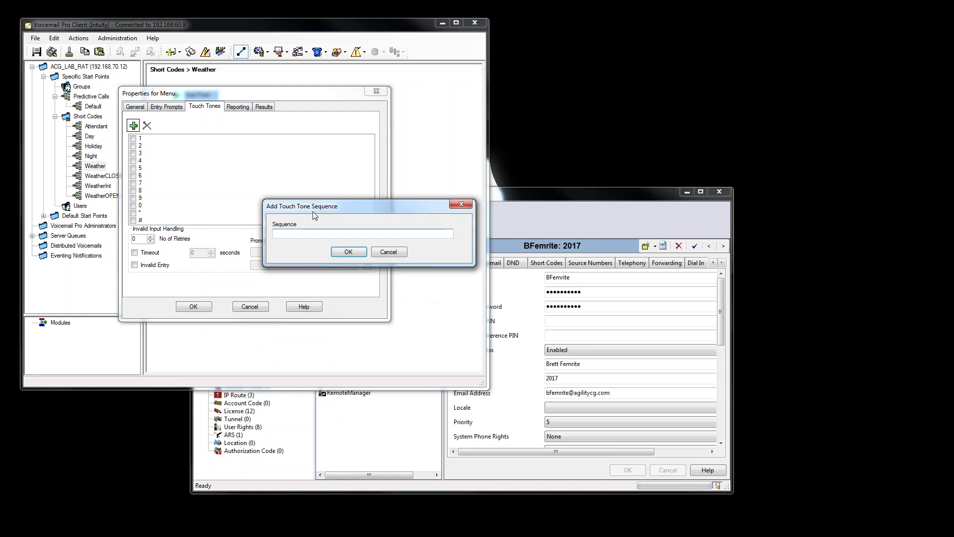
type("2")
Confirm the 2??? sequence and enable touch tones 1, 2 and 5 on the Menu.
left_click(348, 252)
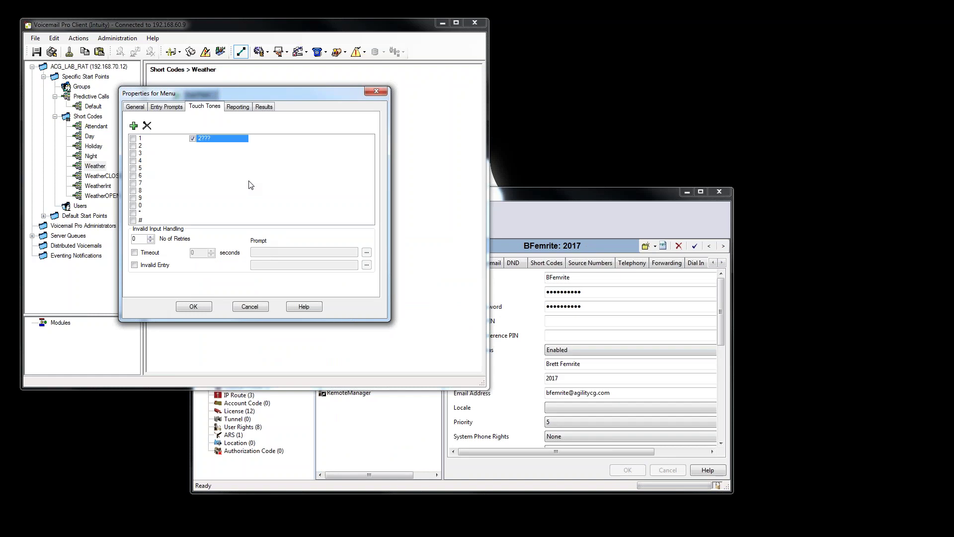
left_click(133, 138)
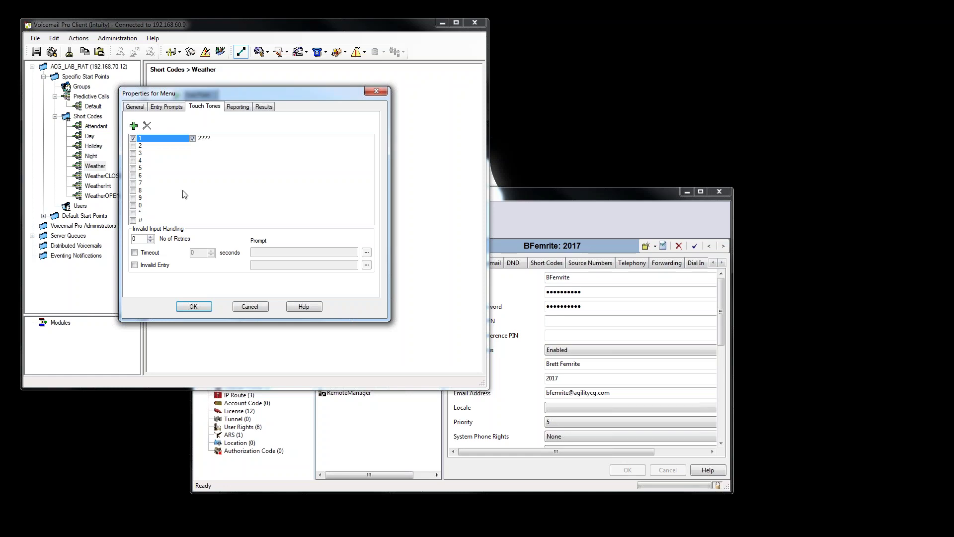
left_click(133, 145)
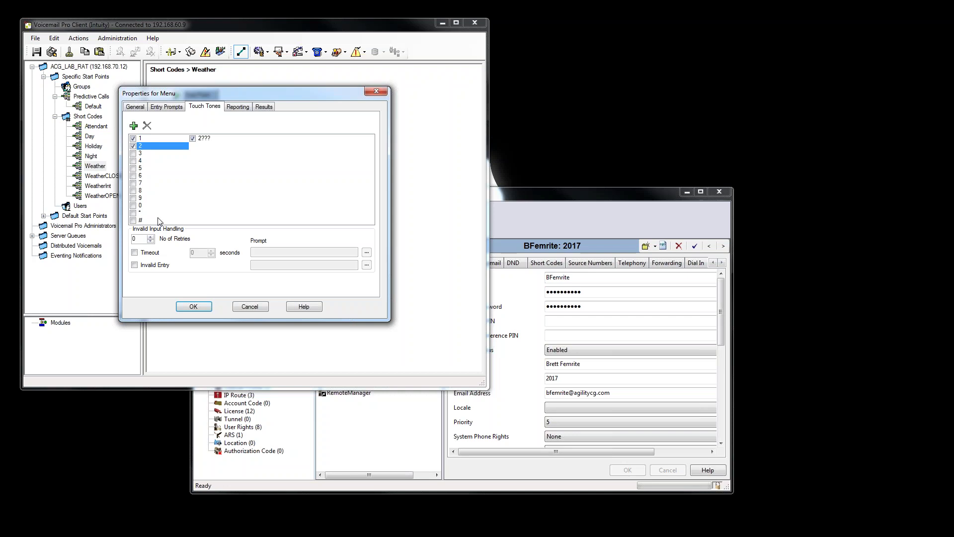
left_click(133, 168)
left_click(193, 307)
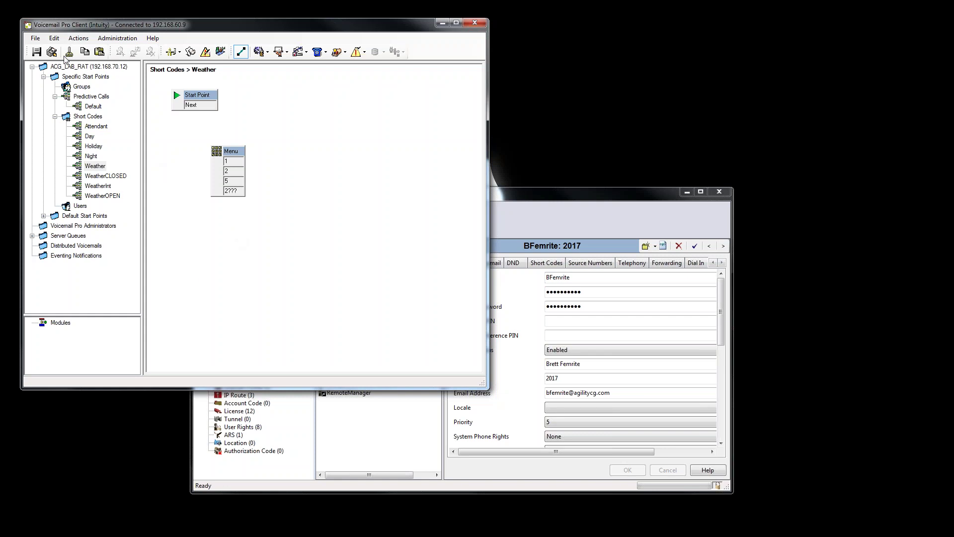
Add a Transfer node right of the Menu and paste three copies of it.
left_click(79, 38)
mouse_move(131, 57)
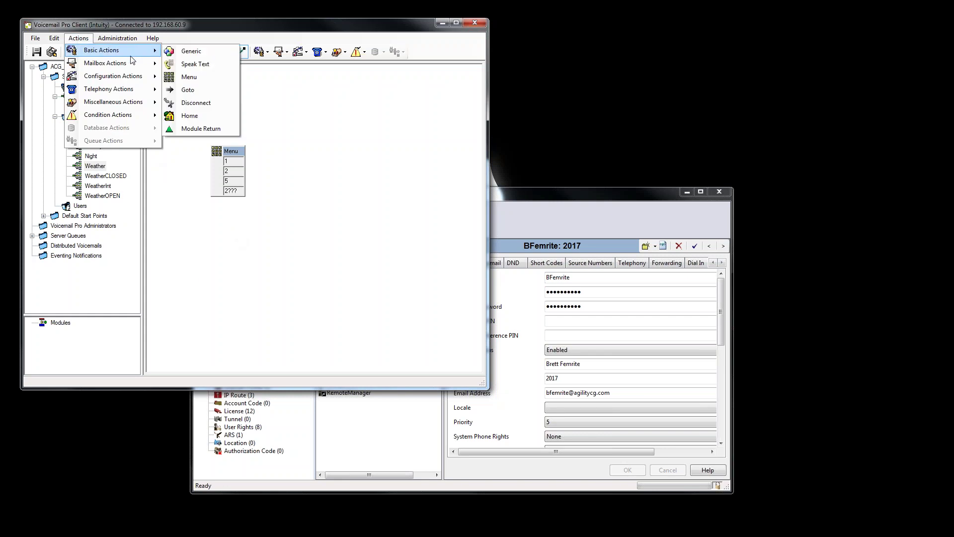
mouse_move(130, 92)
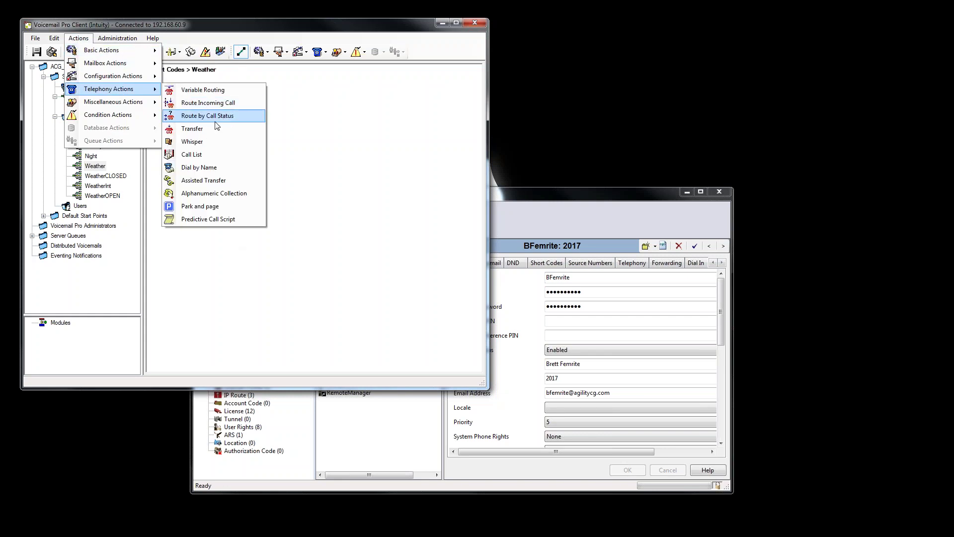
left_click(216, 129)
left_click(292, 135)
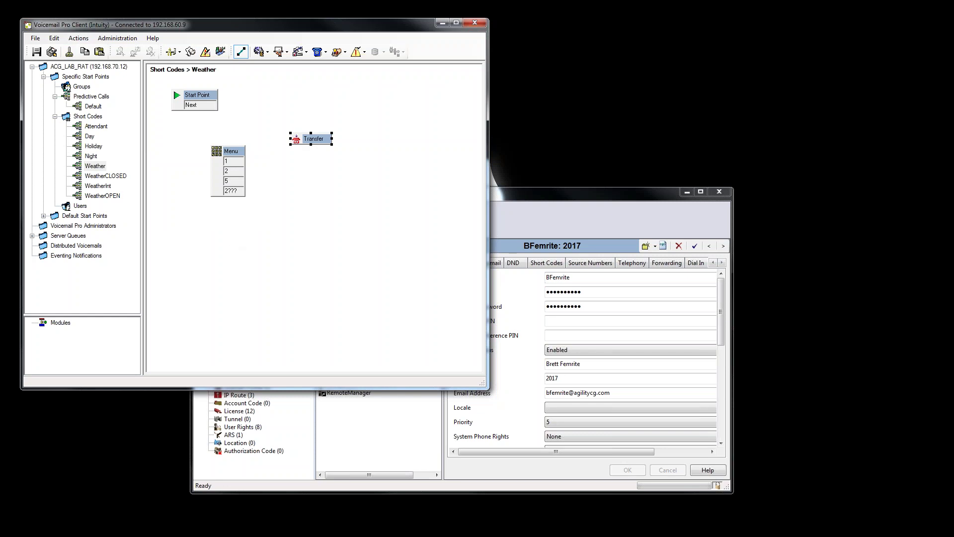
right_click(308, 137)
left_click(341, 158)
right_click(306, 163)
left_click(334, 190)
right_click(318, 185)
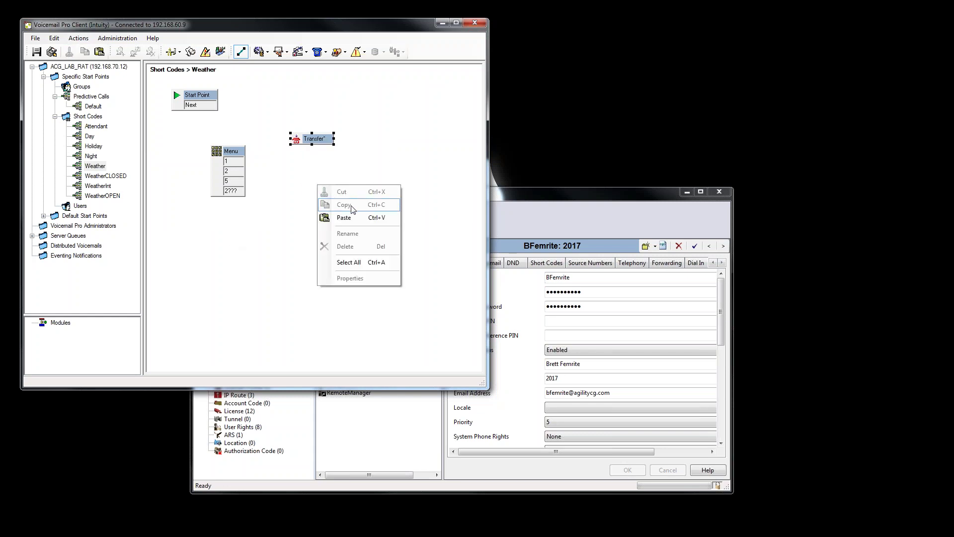
left_click(351, 217)
right_click(316, 177)
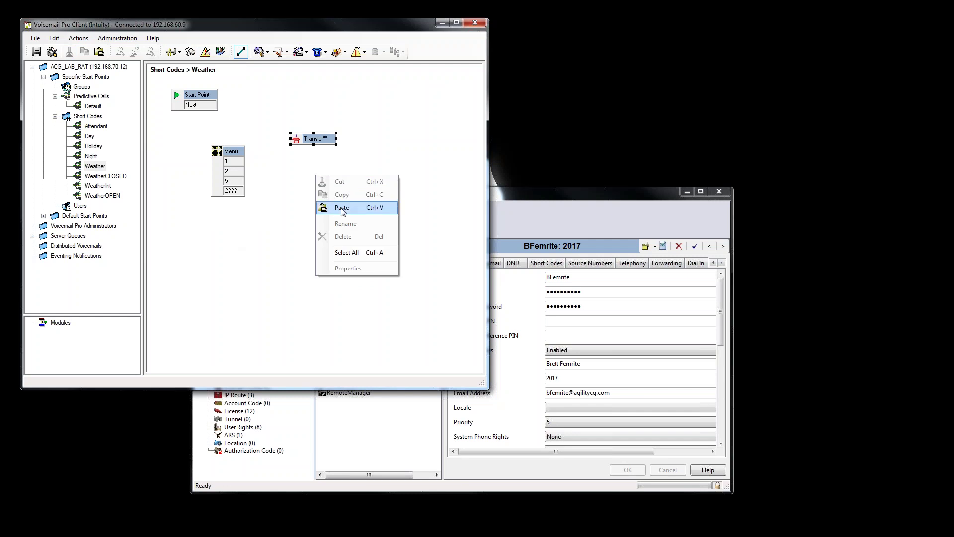
left_click(342, 209)
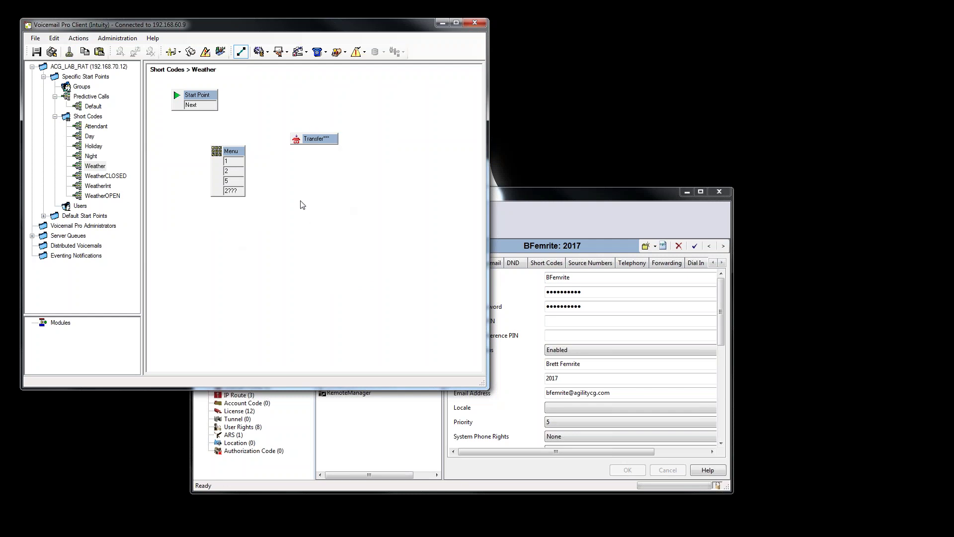
Arrange the four Transfer nodes in a column and open the top one's properties.
left_click(310, 142)
left_click_drag(311, 141, 315, 175)
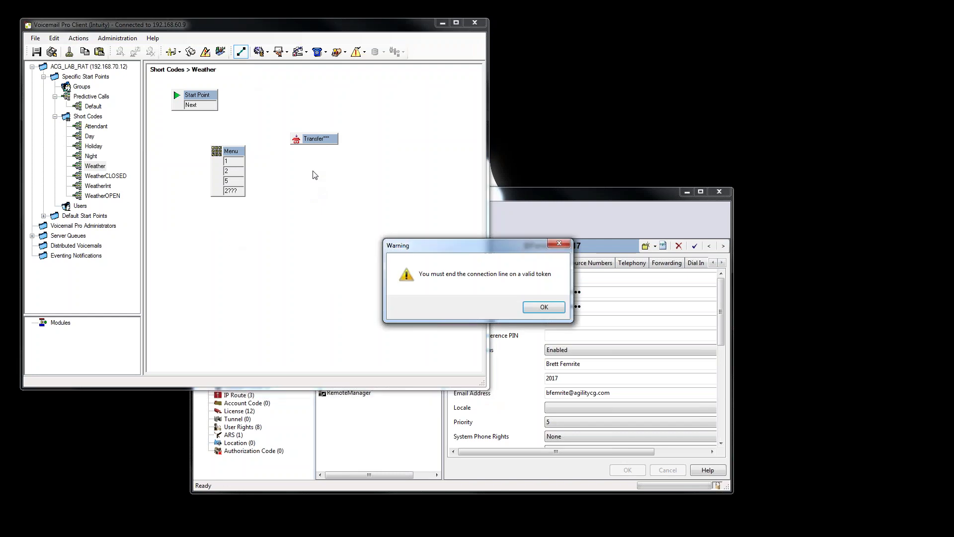
left_click(544, 306)
left_click(241, 51)
left_click_drag(306, 139, 309, 238)
left_click_drag(312, 141, 311, 223)
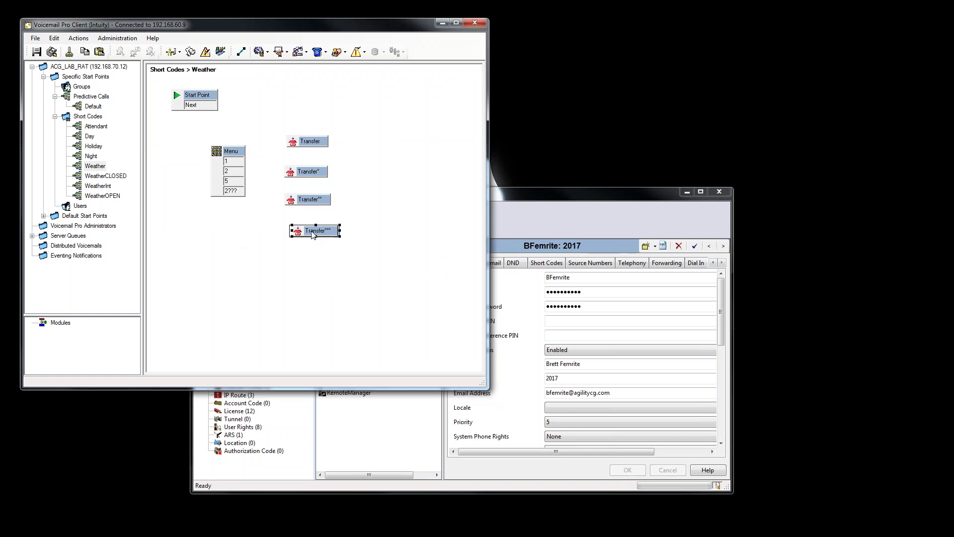
left_click(370, 187)
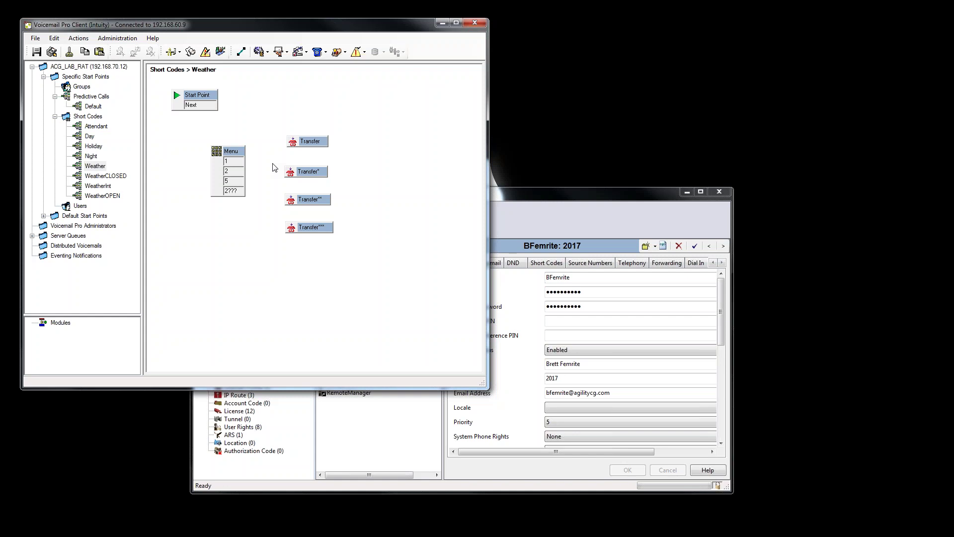
left_click(312, 143)
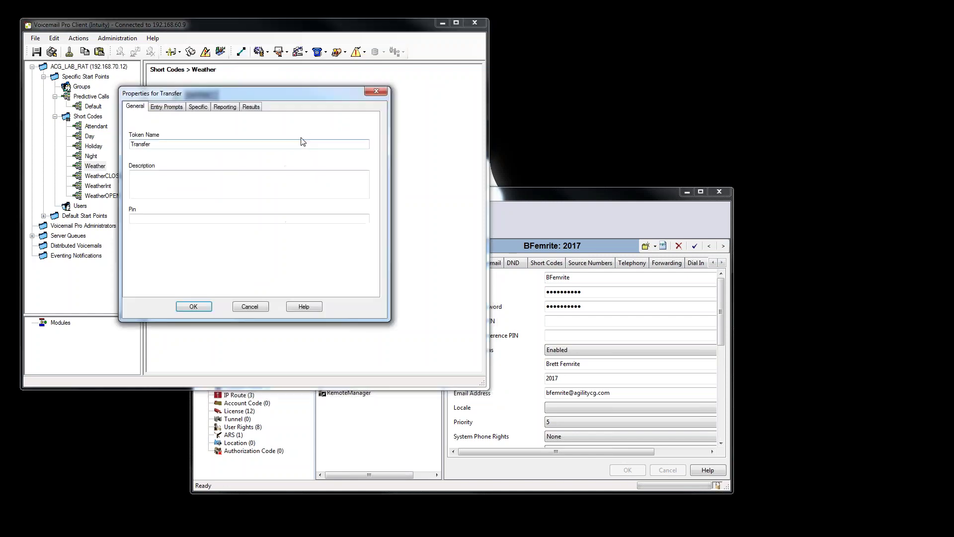
Name the top Transfer 'Sales' and set its destination to the Sales hunt group's extension.
type("Sales")
left_click(167, 107)
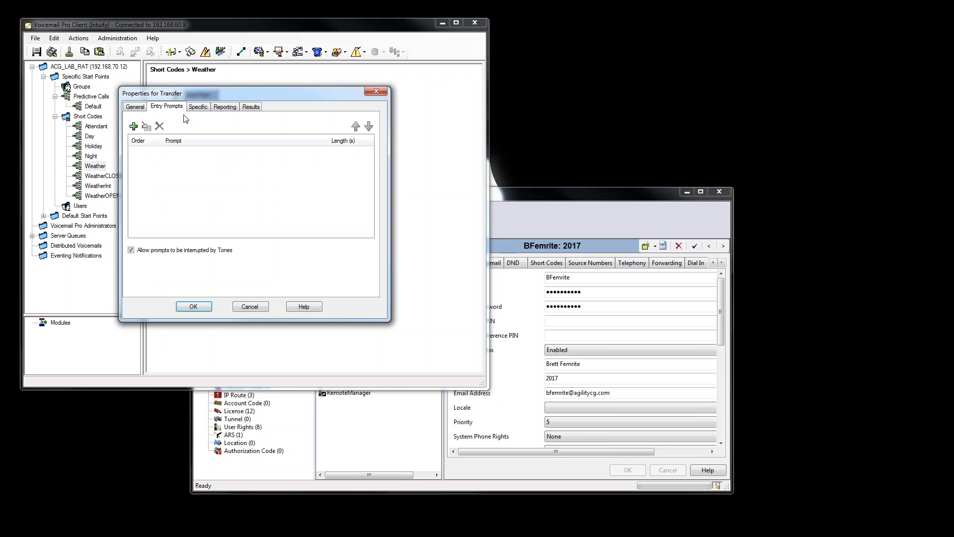
left_click(198, 107)
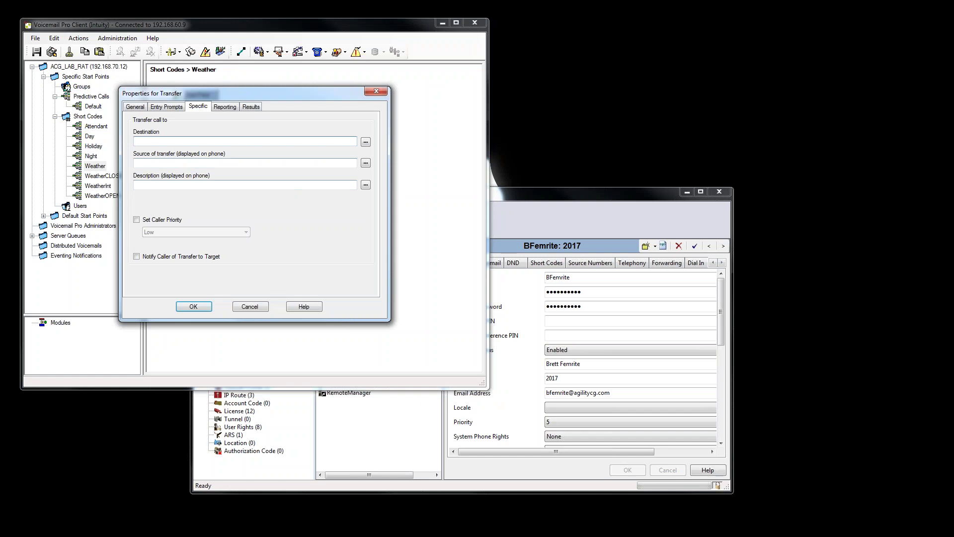
left_click(458, 462)
left_click(245, 323)
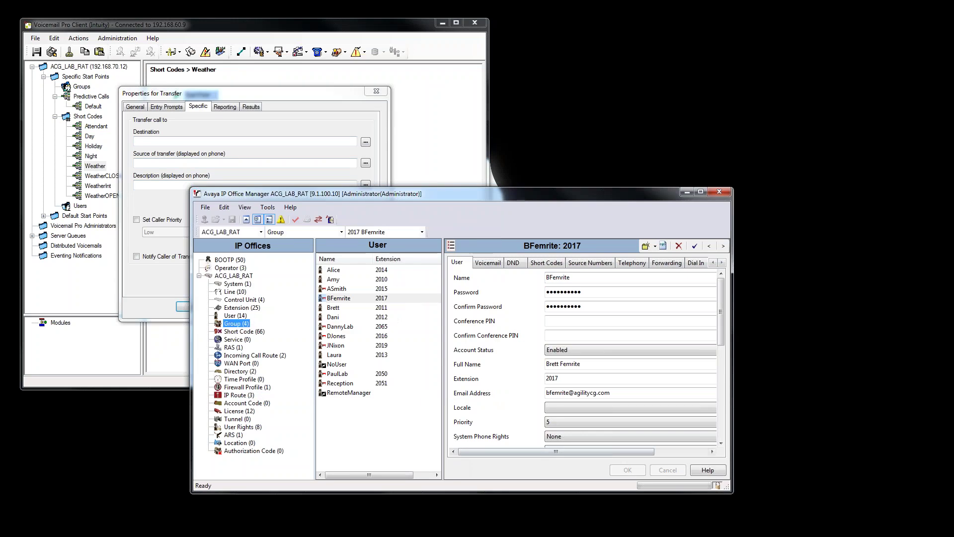
left_click(365, 271)
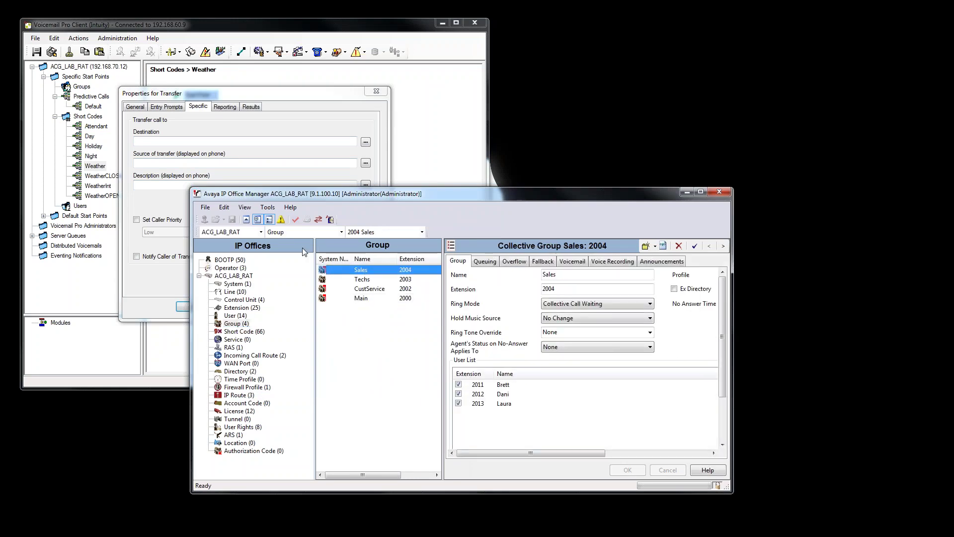
left_click(197, 155)
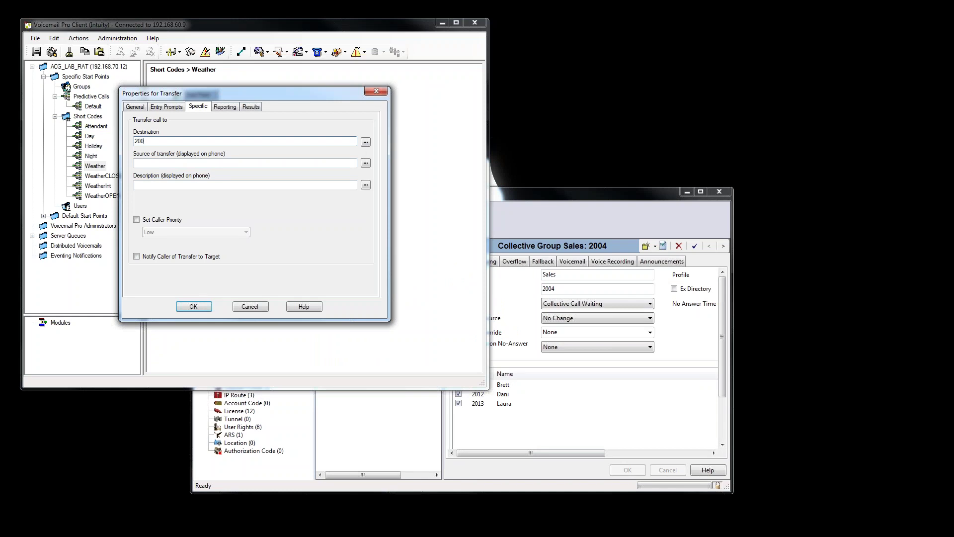
left_click(194, 306)
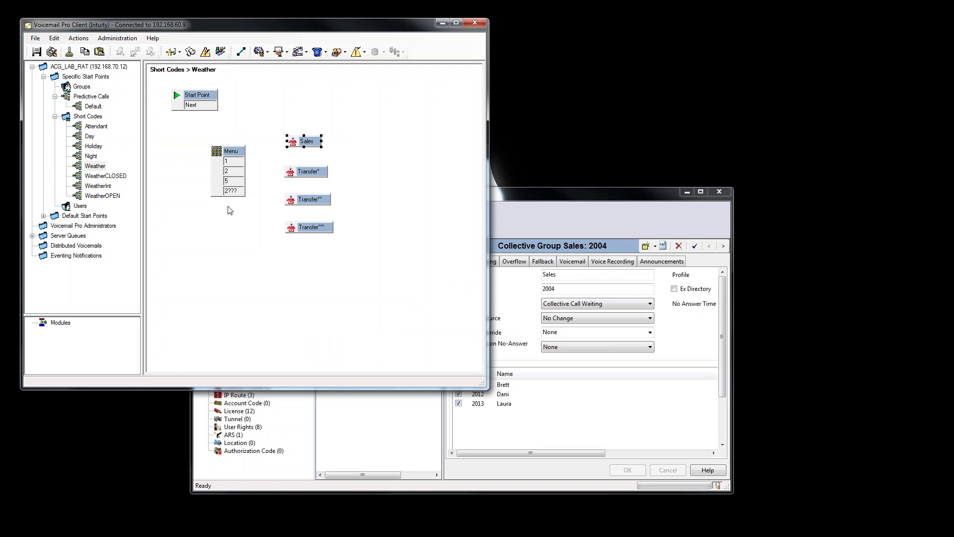
Look up the target user's extension in IP Office Manager's user list.
left_click(567, 198)
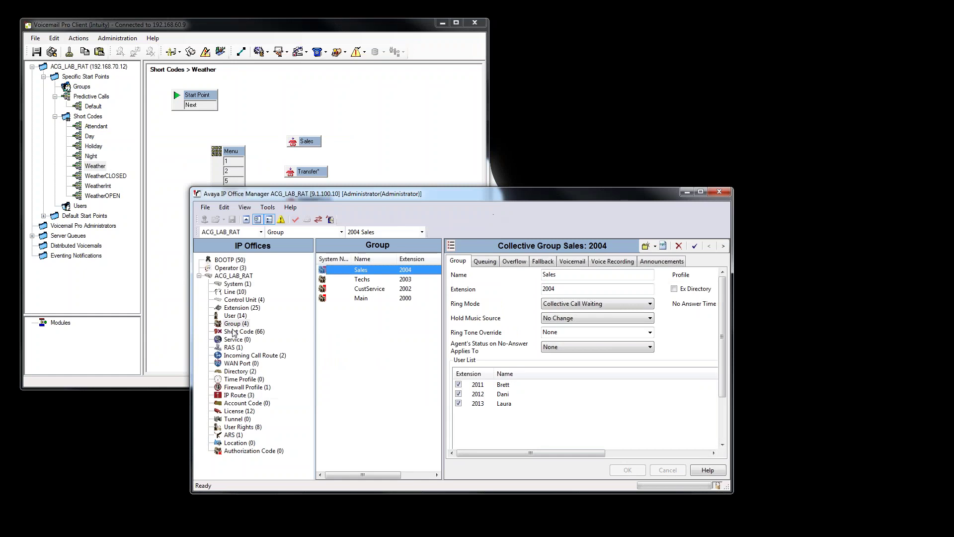
left_click(235, 316)
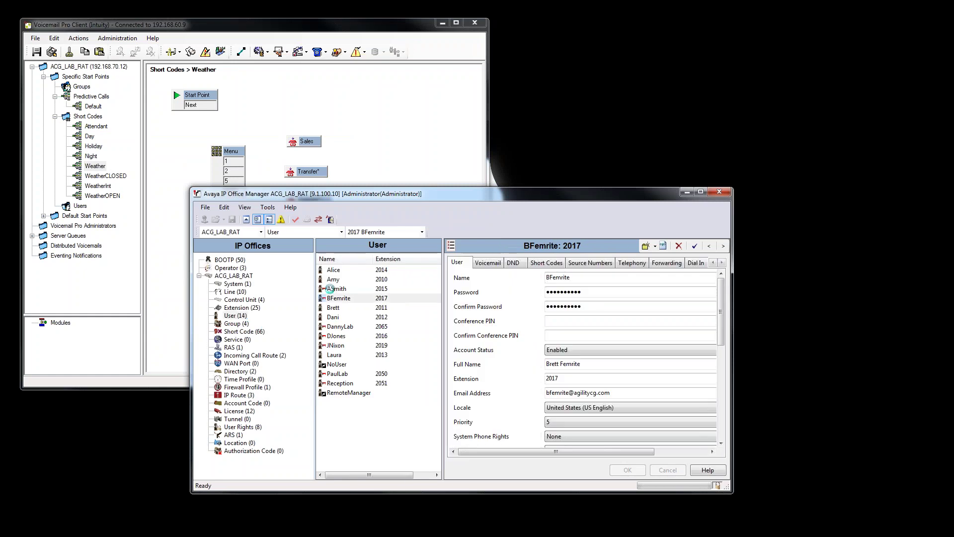
left_click(340, 289)
left_click(339, 279)
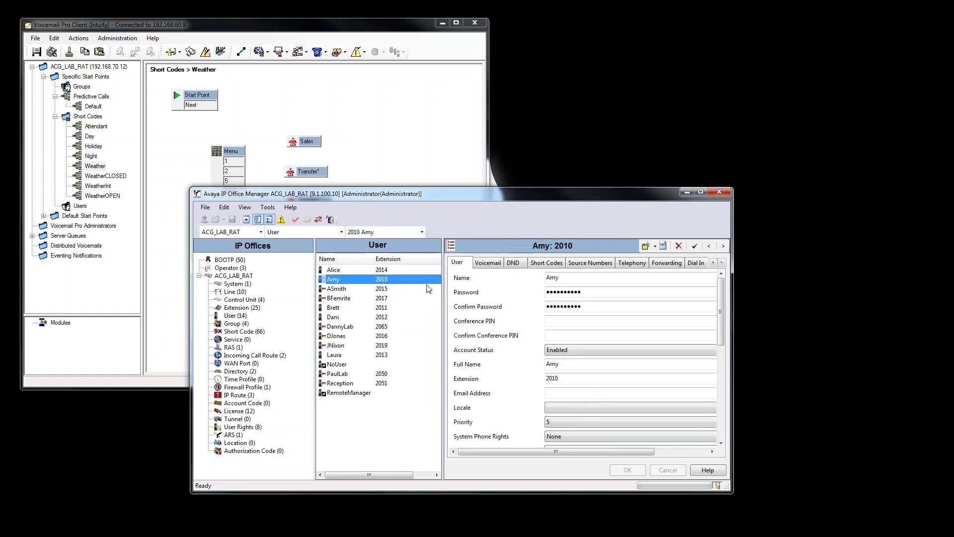
Rename the second Transfer node to the user's name and set its specific destination to their extension.
left_click(311, 172)
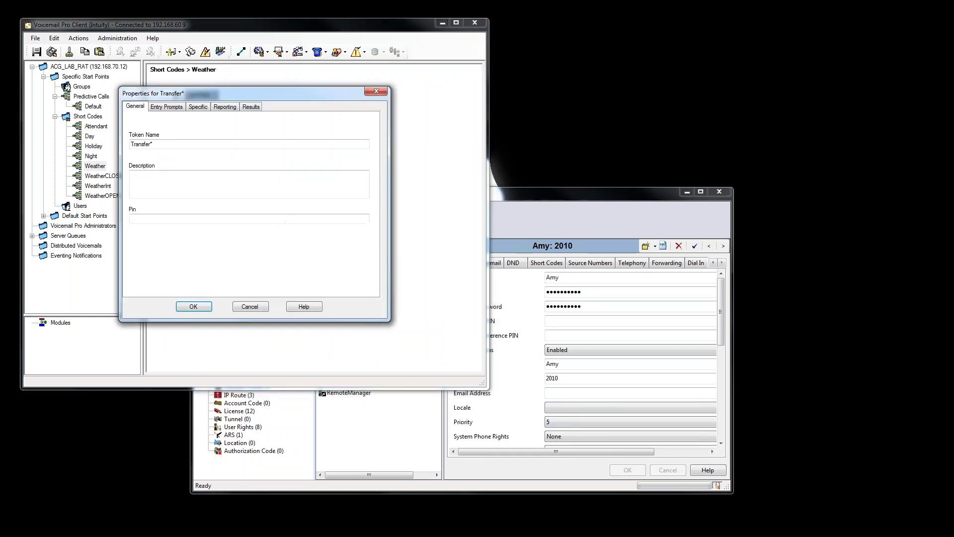
left_click_drag(162, 144, 118, 144)
type("Amy")
left_click(197, 106)
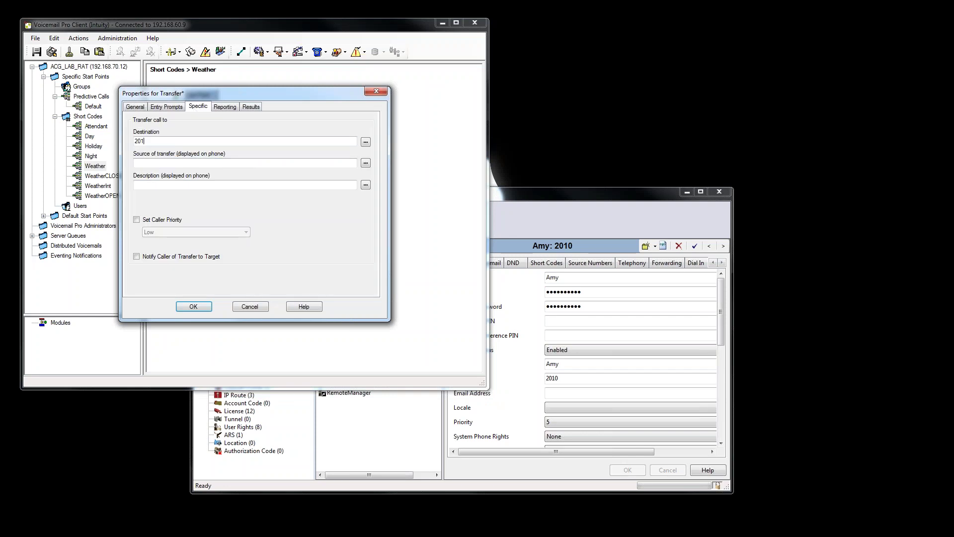
left_click(191, 306)
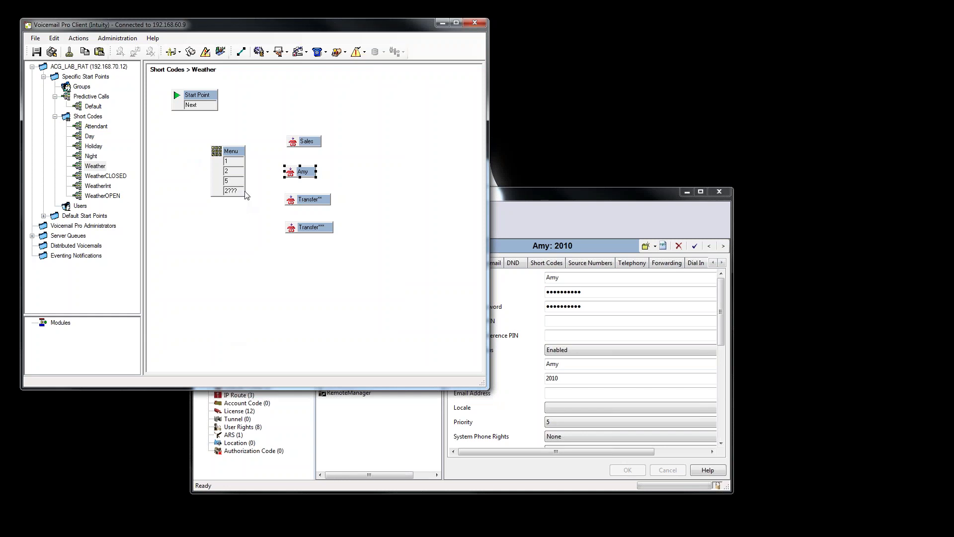
Look up the Main group's extension in IP Office Manager.
left_click(557, 220)
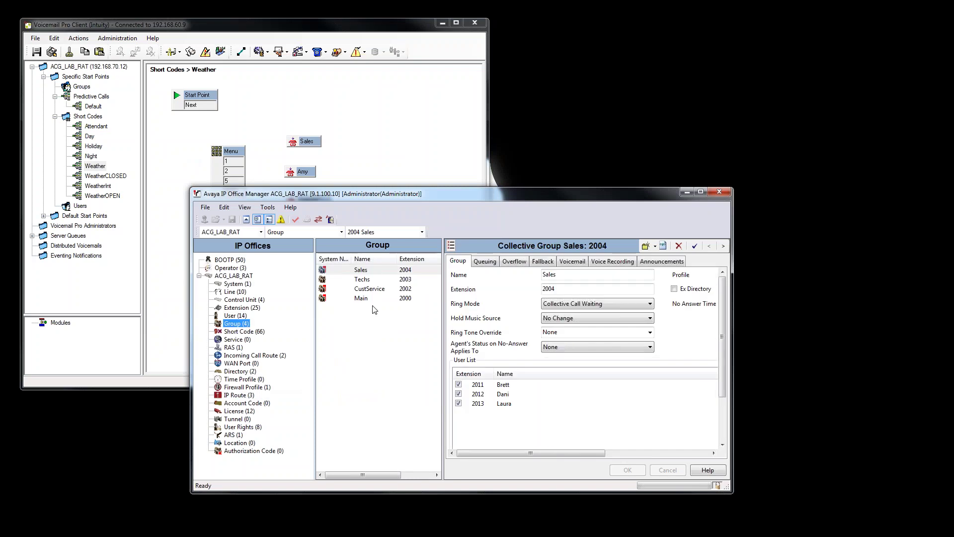
left_click(372, 298)
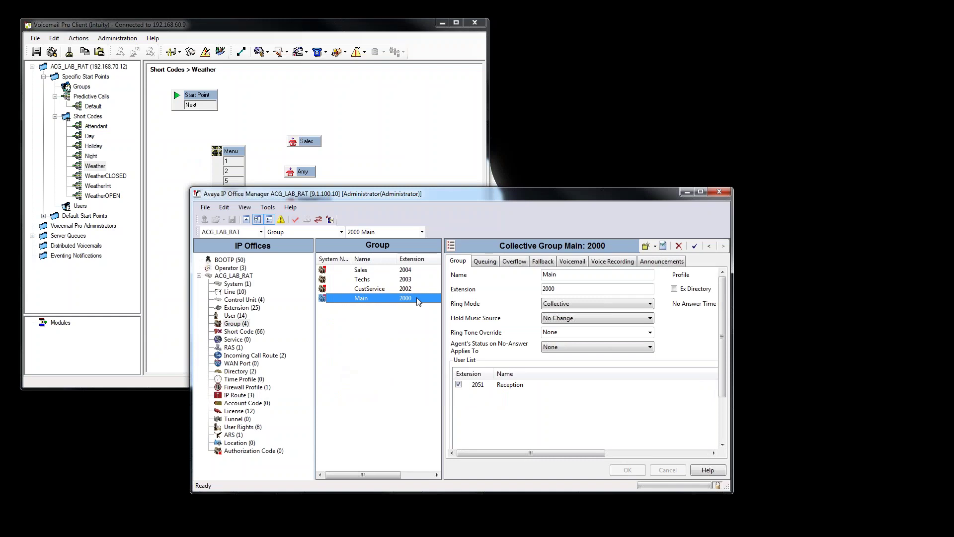
double_click(558, 289)
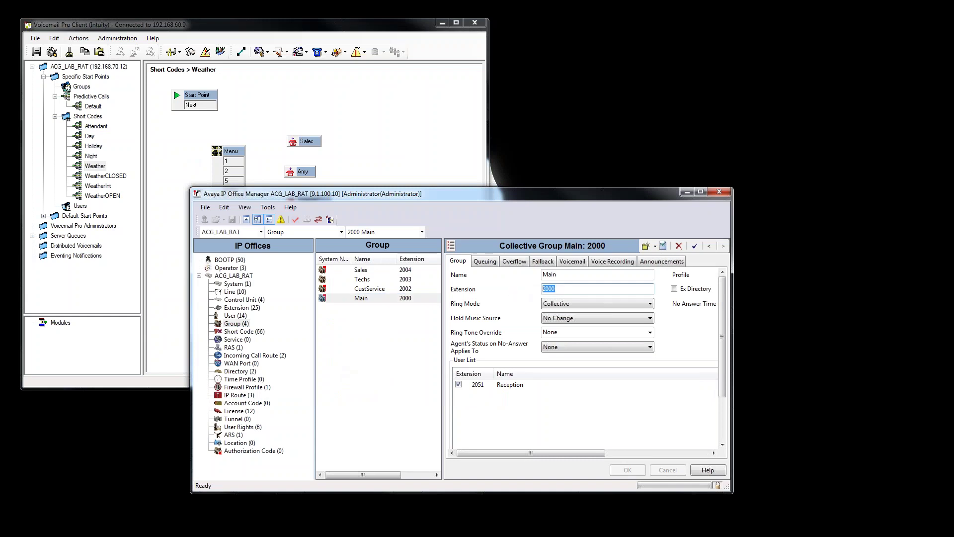
Rename the third Transfer node GenVM, keeping its specific destination 2000.
left_click(387, 123)
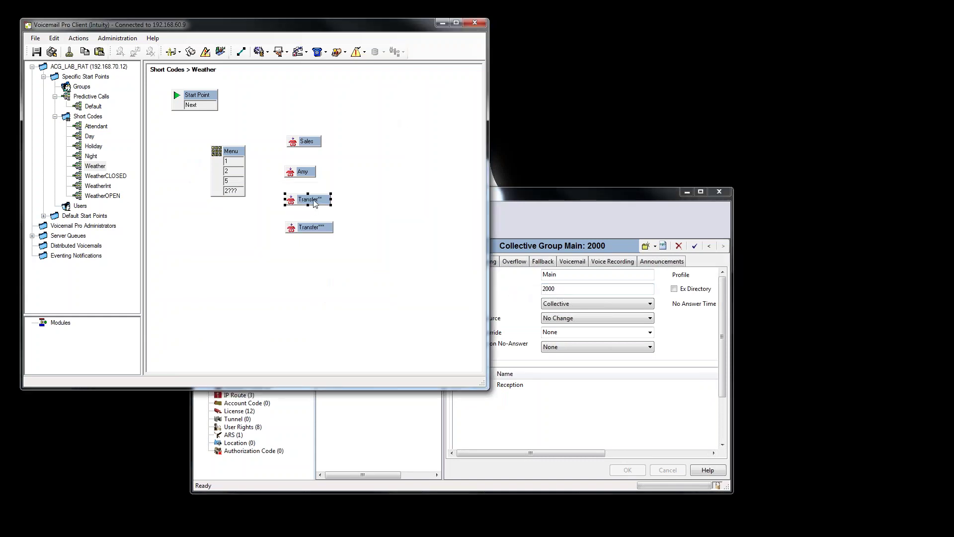
double_click(320, 198)
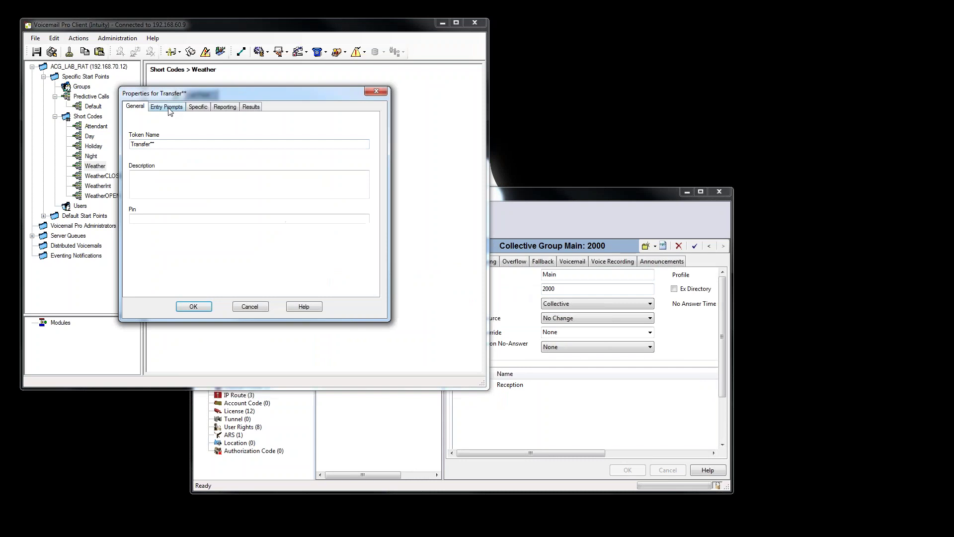
left_click_drag(164, 144, 79, 145)
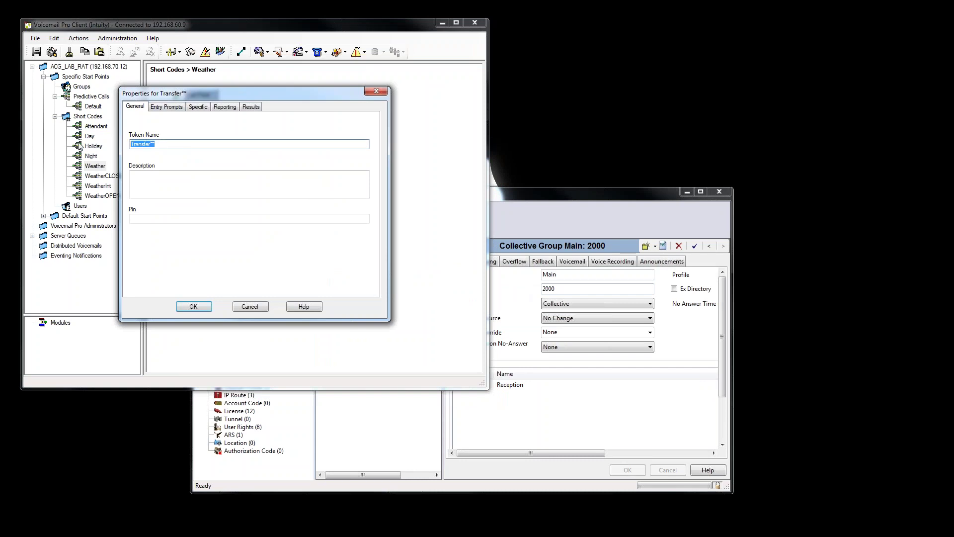
type("GenVM")
left_click(191, 108)
left_click(186, 143)
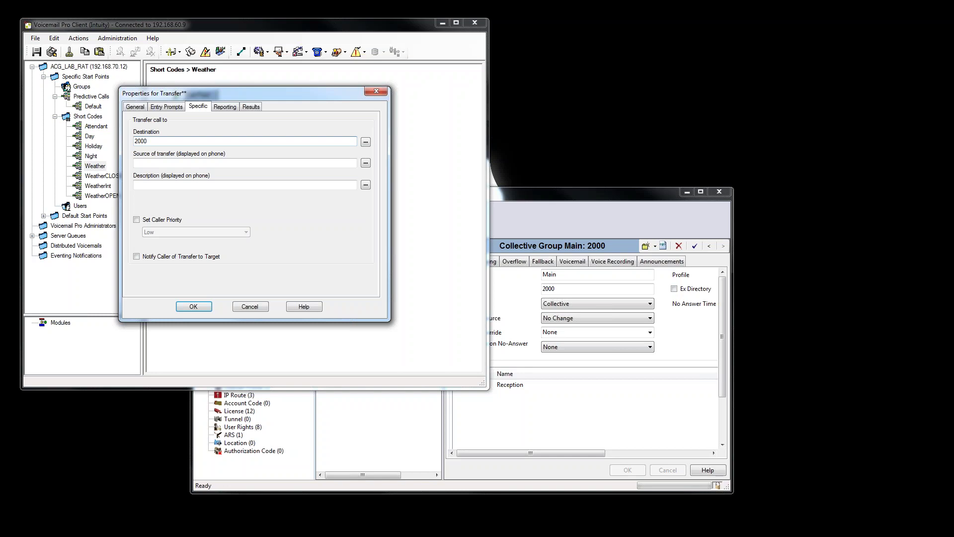
key("Return")
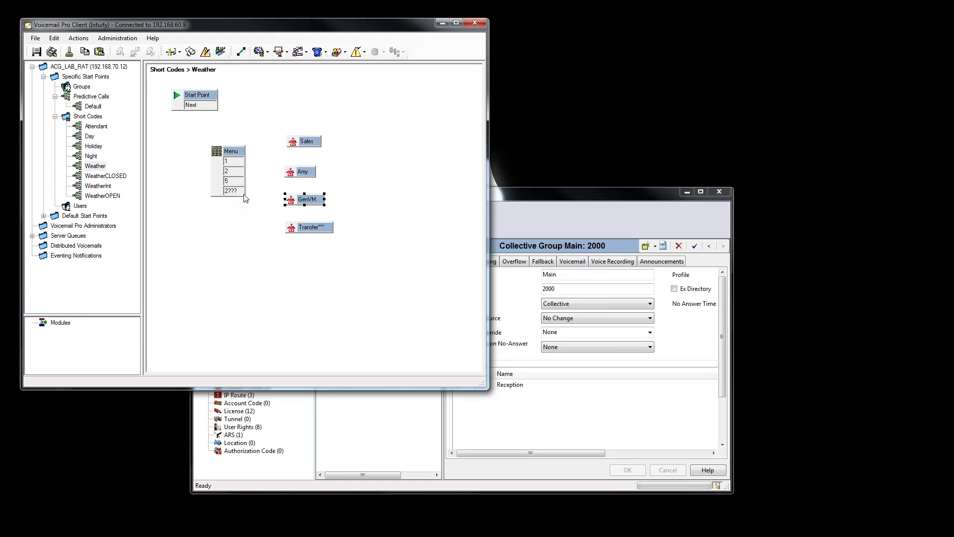
Rename the last Transfer node EXTTransfer with the system variable $KEY as its destination.
double_click(317, 231)
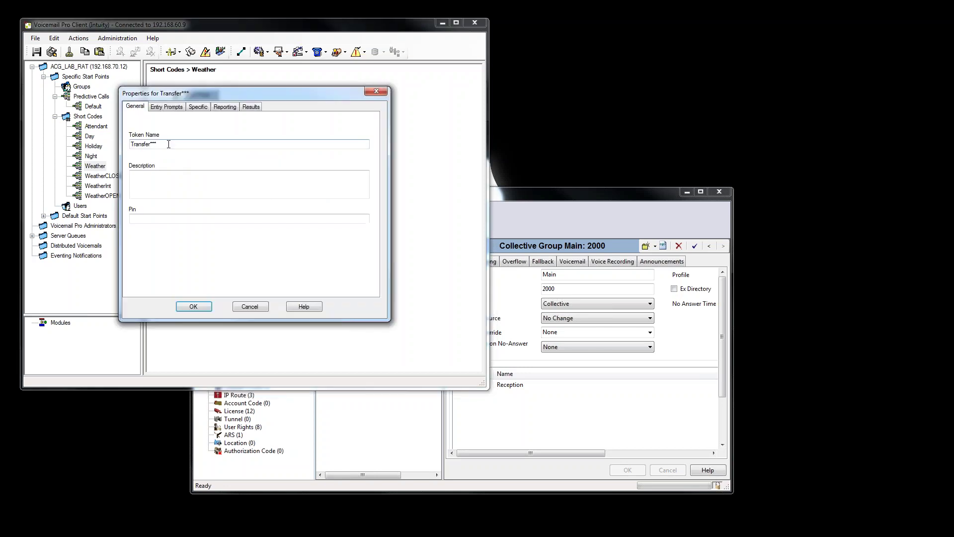
type("EXT")
left_click(198, 107)
left_click(190, 139)
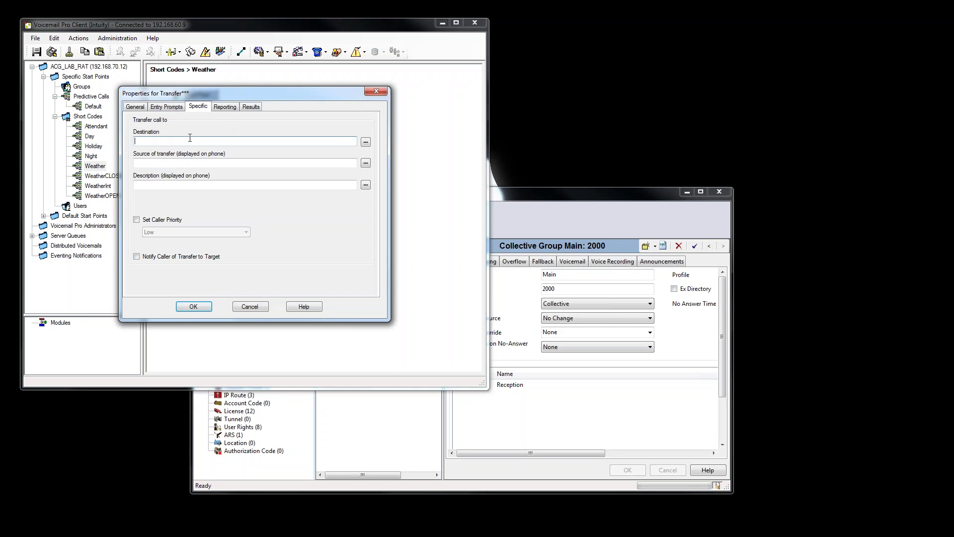
left_click(366, 143)
left_click(320, 171)
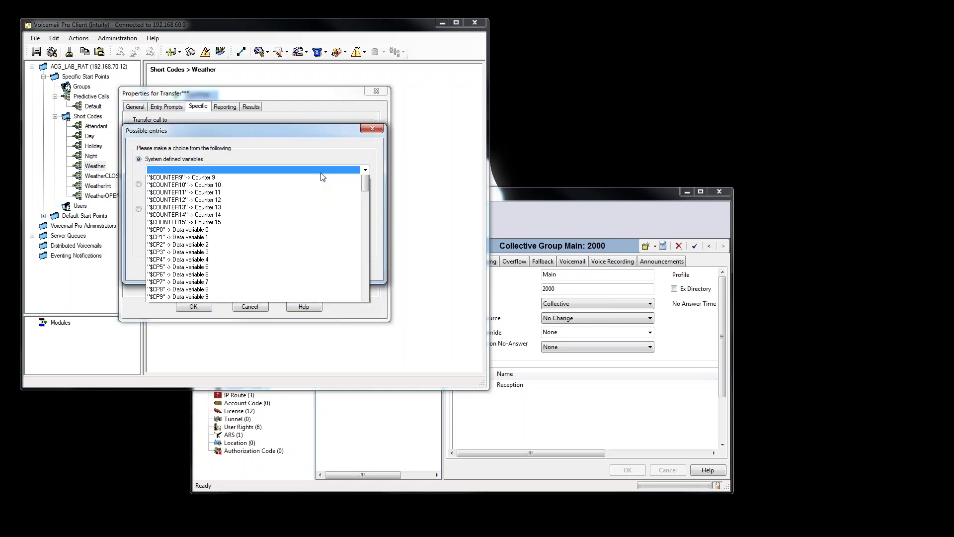
left_click_drag(363, 198, 365, 262)
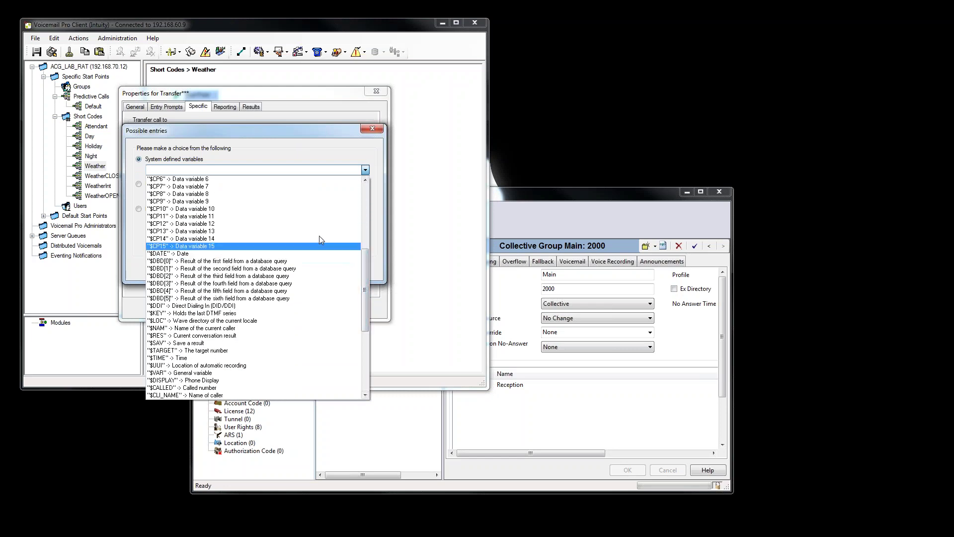
left_click(219, 313)
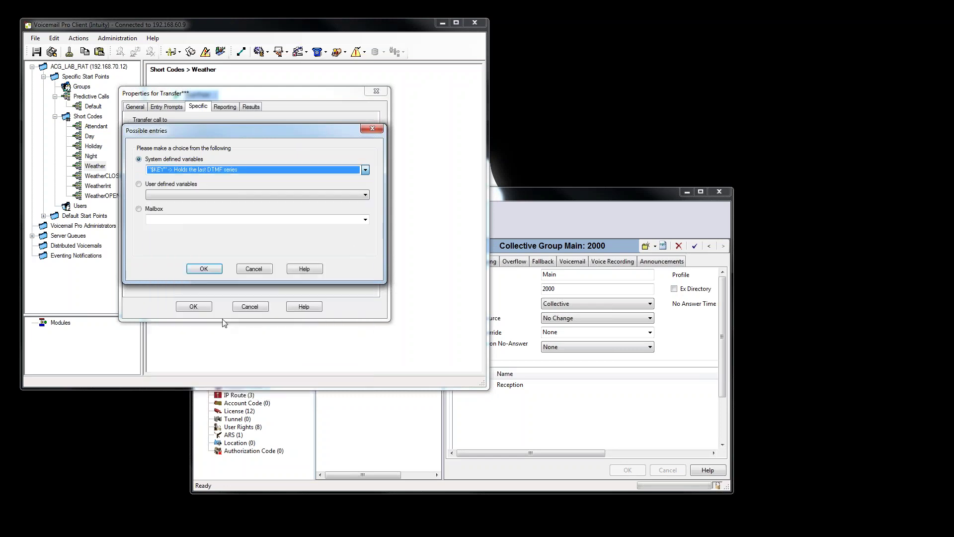
left_click(203, 269)
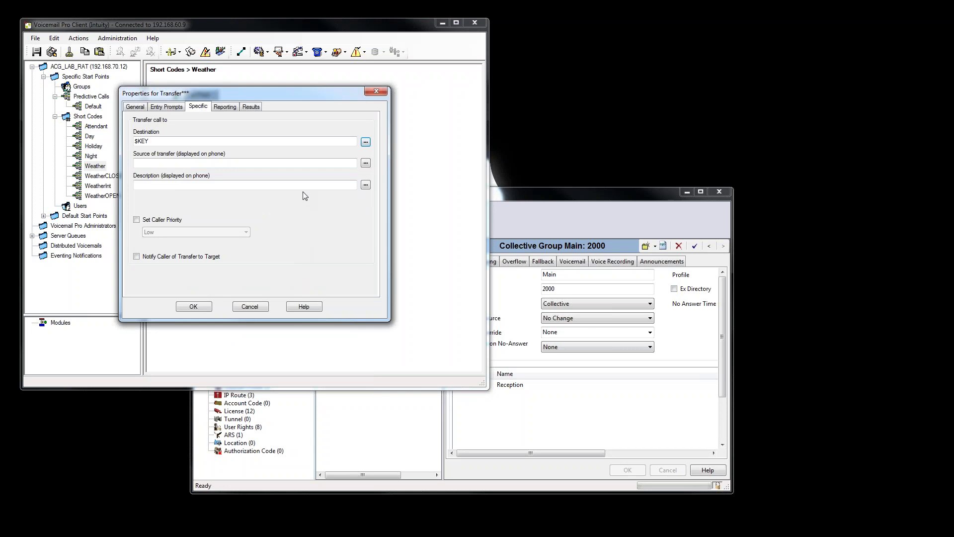
left_click(194, 307)
Reopen EXTTransfer's properties to verify the $KEY destination.
double_click(329, 226)
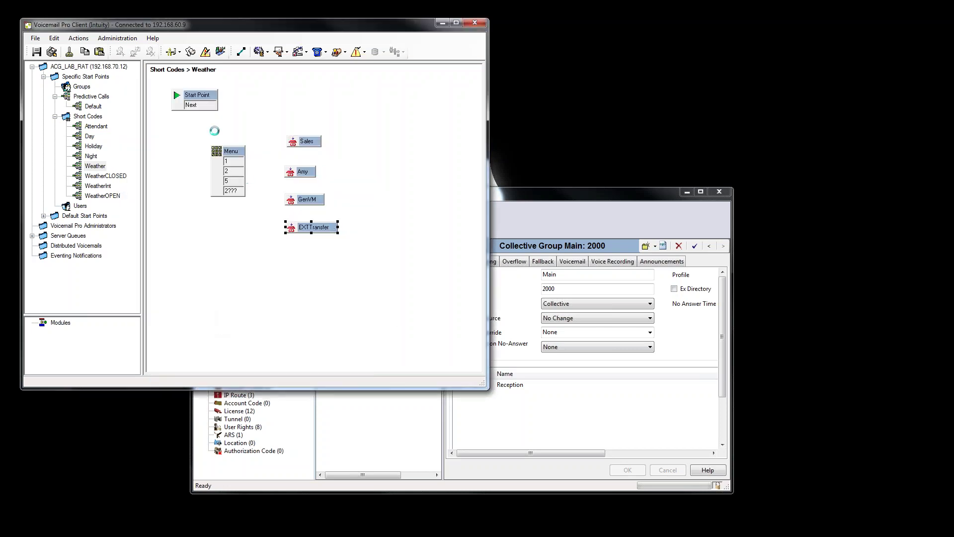
left_click(199, 107)
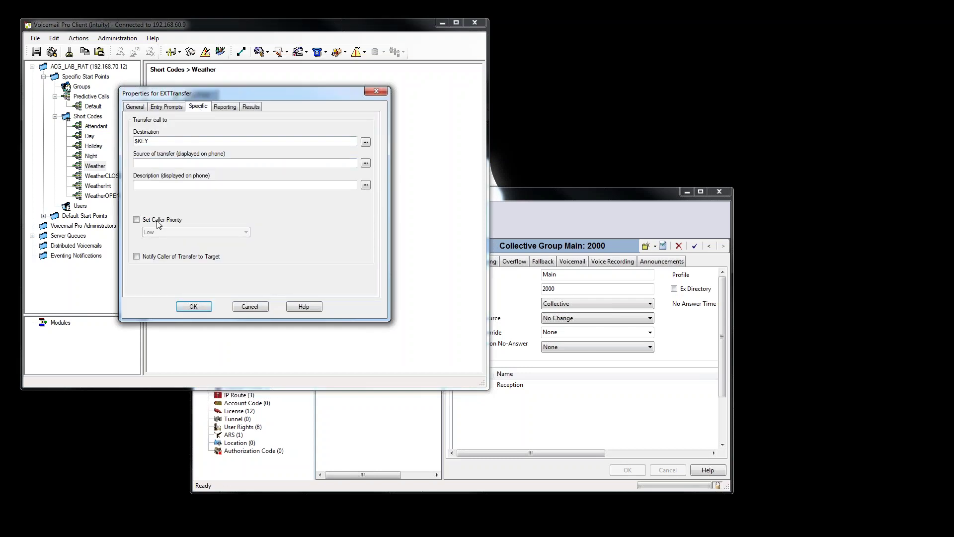
left_click(202, 306)
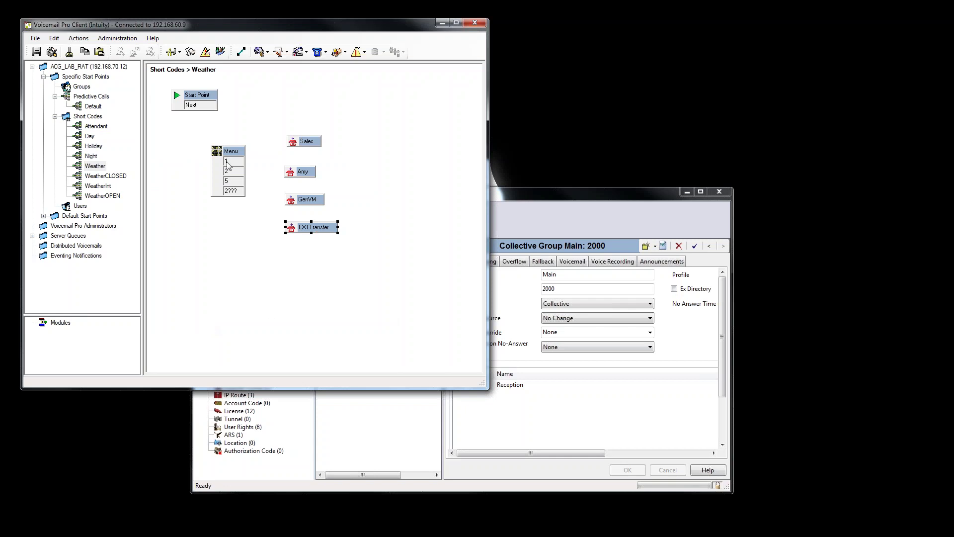
Connect Start Point to the Menu, and Menu outputs 2, 5, 2??? to the user's node, GenVM, EXTTransfer.
left_click(242, 51)
mouse_move(215, 105)
left_mouse_down()
mouse_move(222, 159)
mouse_move(297, 142)
left_mouse_up()
left_click_drag(245, 171, 291, 175)
left_click_drag(231, 184, 293, 201)
left_click_drag(236, 191, 292, 229)
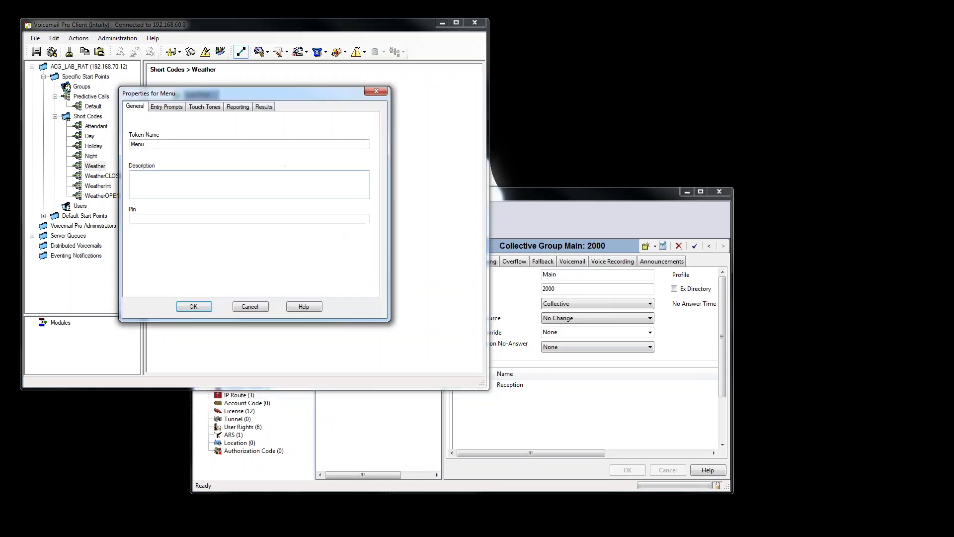
Enable Menu touch tone 3, wire it to the user's Transfer node, and save and make the flow live.
left_click(205, 110)
left_click(137, 153)
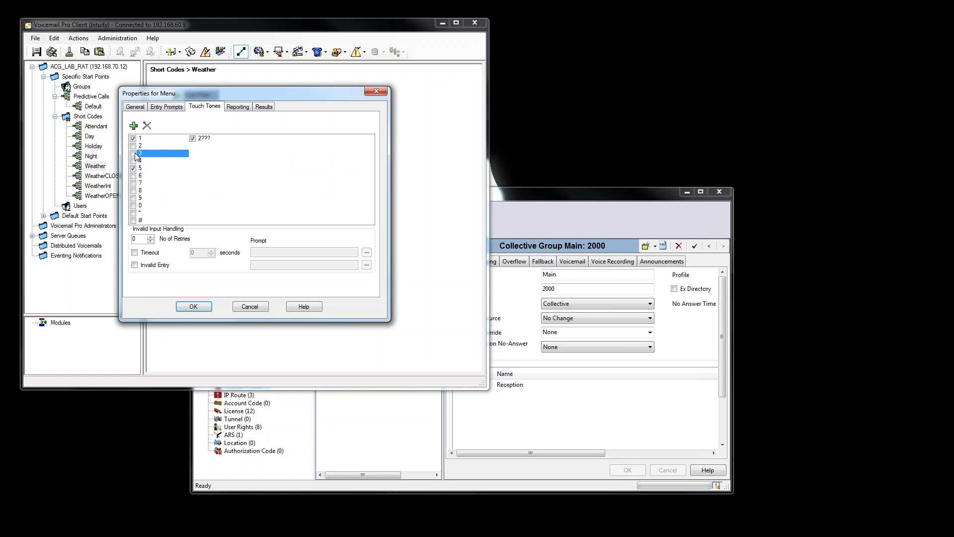
left_click(133, 153)
left_click(195, 307)
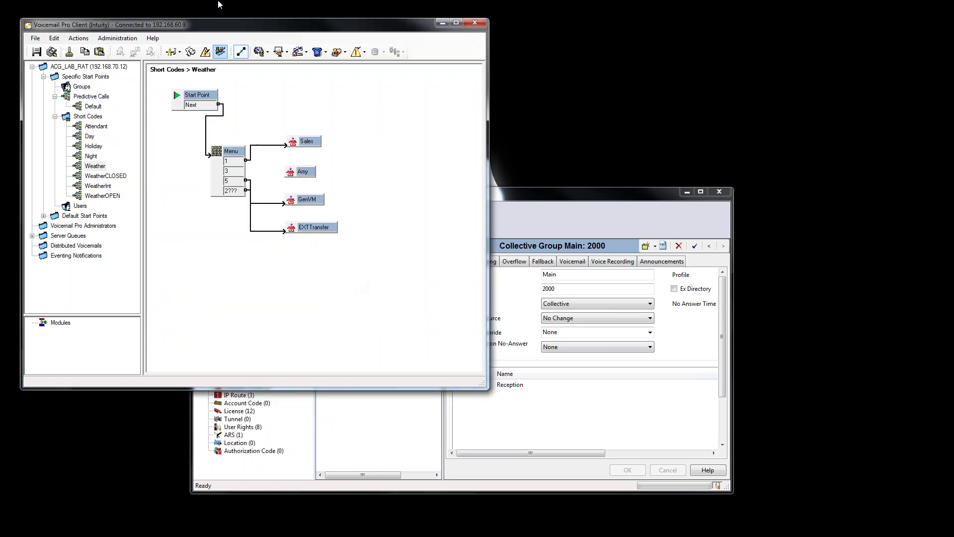
left_click_drag(233, 173, 298, 178)
left_click(52, 52)
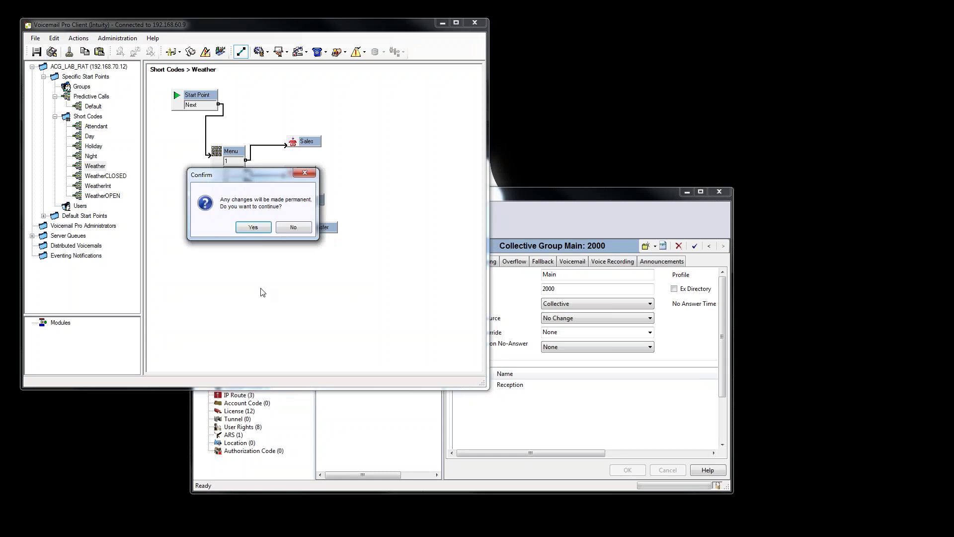
left_click(253, 228)
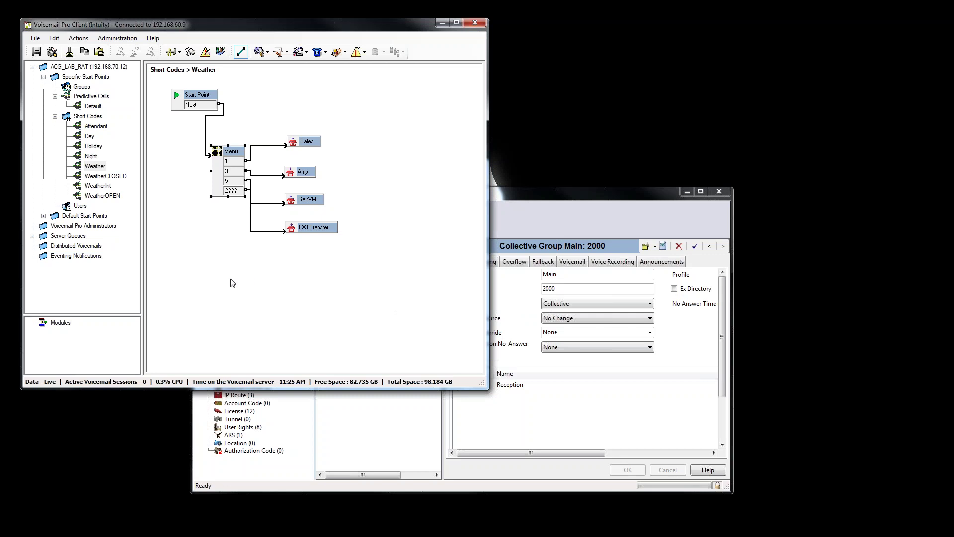
Add a new Menu entry prompt named Weather.wav.
left_click(164, 105)
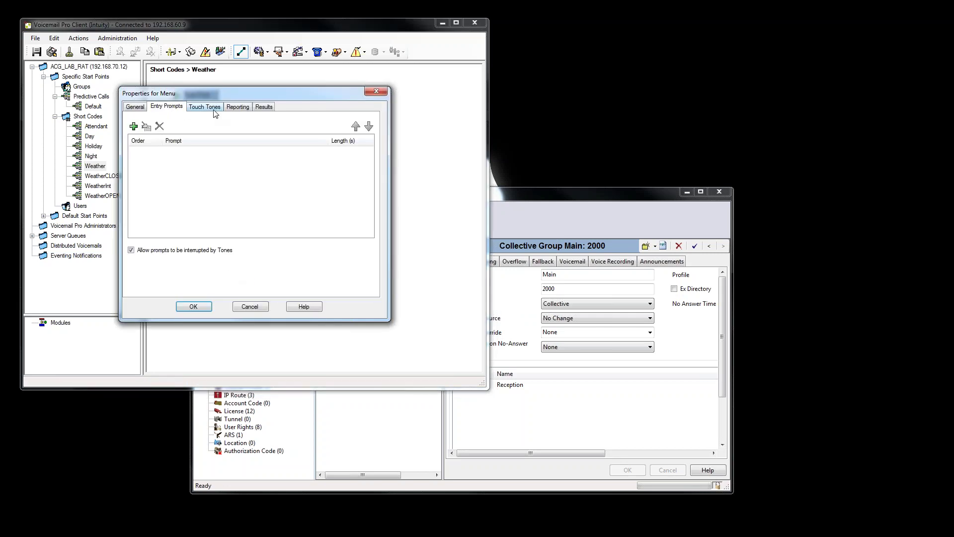
left_click(133, 126)
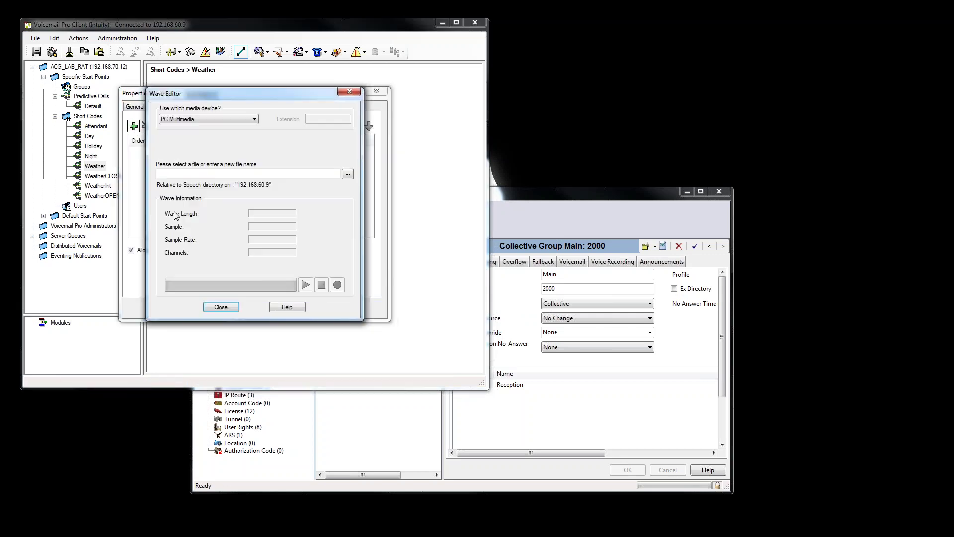
left_click(348, 173)
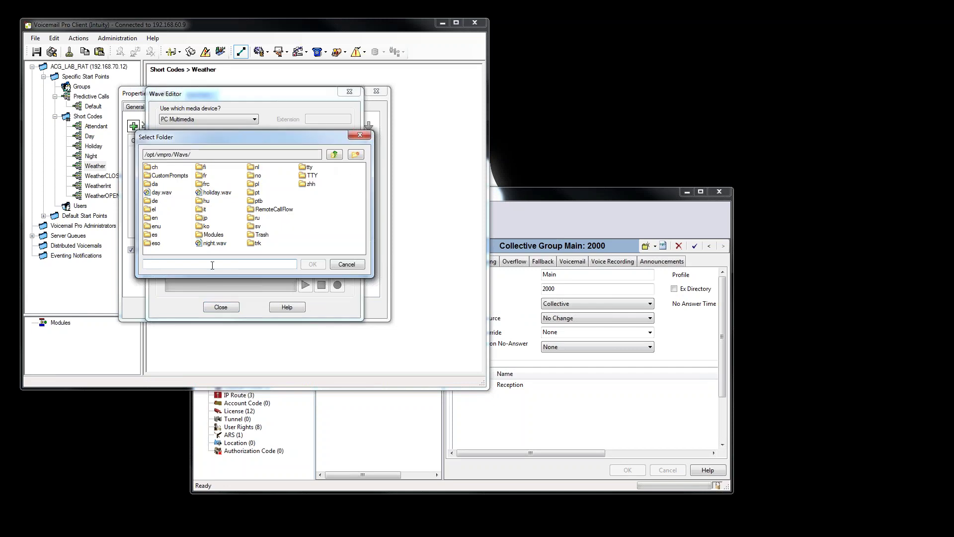
left_click(353, 264)
left_click(199, 174)
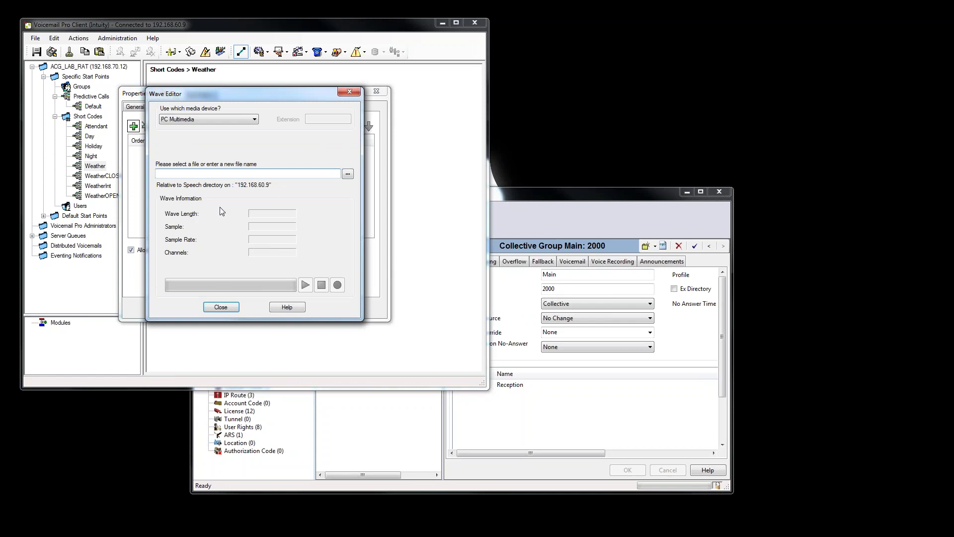
type("Wea")
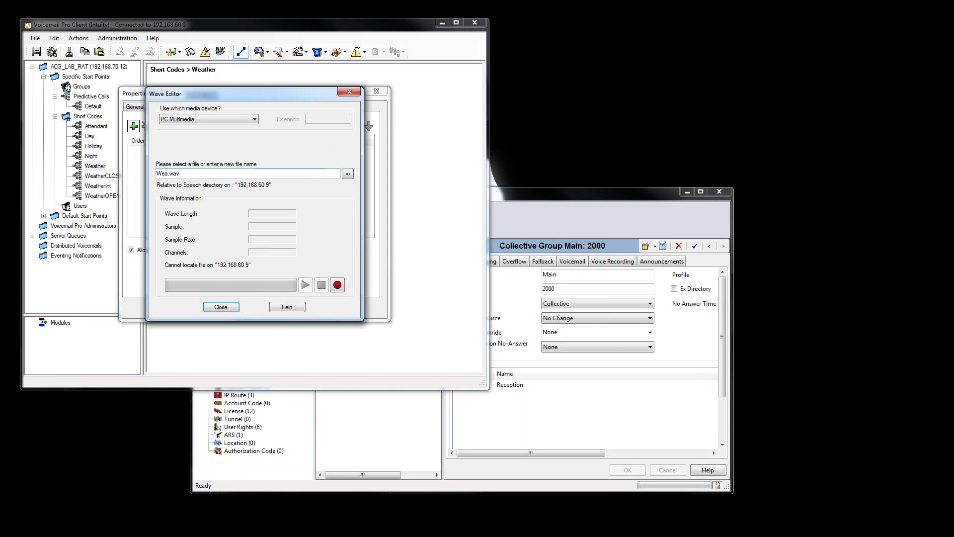
type("ther")
Record the Weather prompt through a telephony handset on extension 2050.
left_click(231, 120)
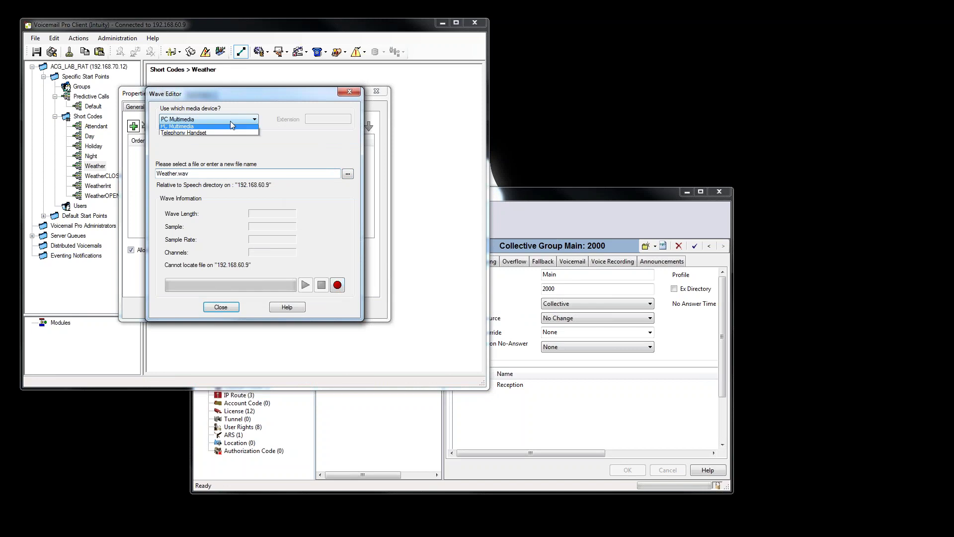
left_click(201, 136)
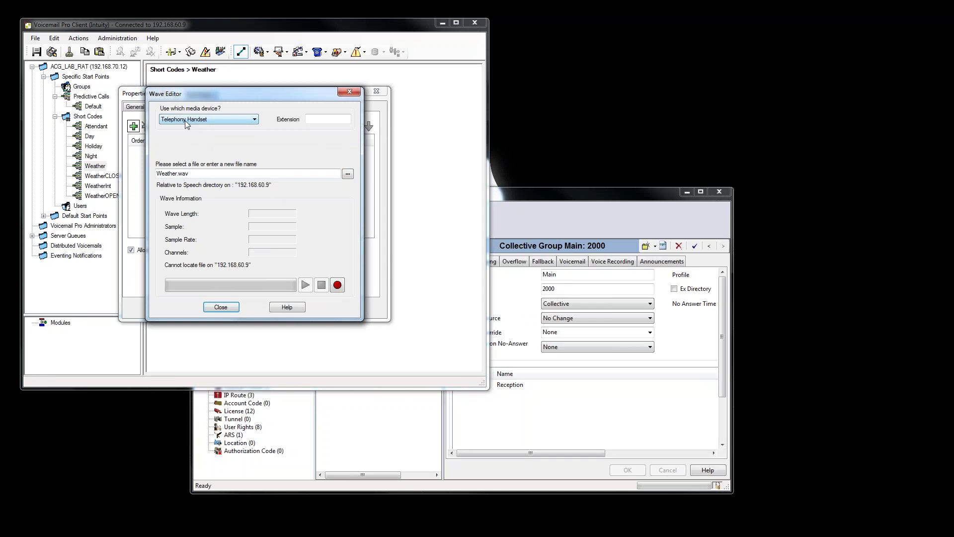
left_click(323, 118)
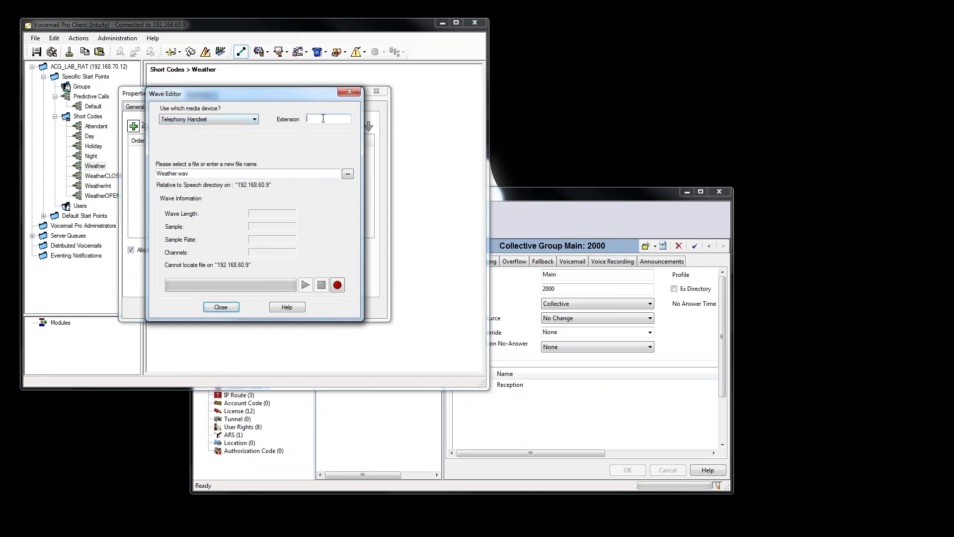
type("2050")
left_click(337, 286)
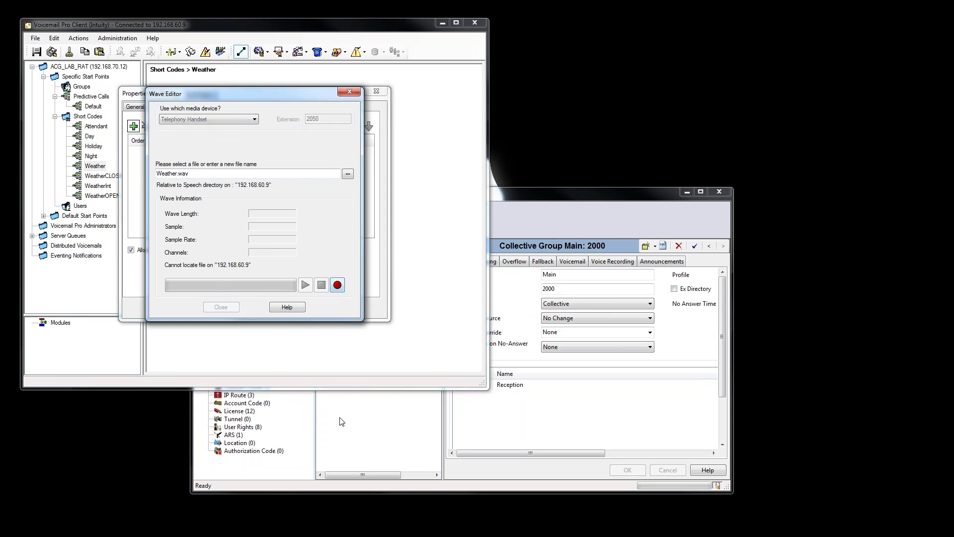
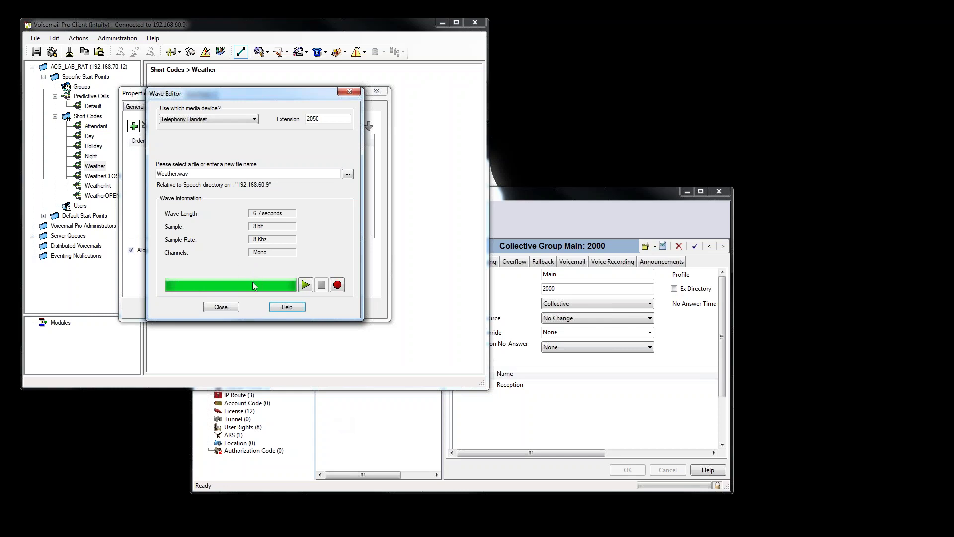
Play back Weather.wav and accept it as the Menu's entry prompt.
left_click(305, 284)
left_click(228, 308)
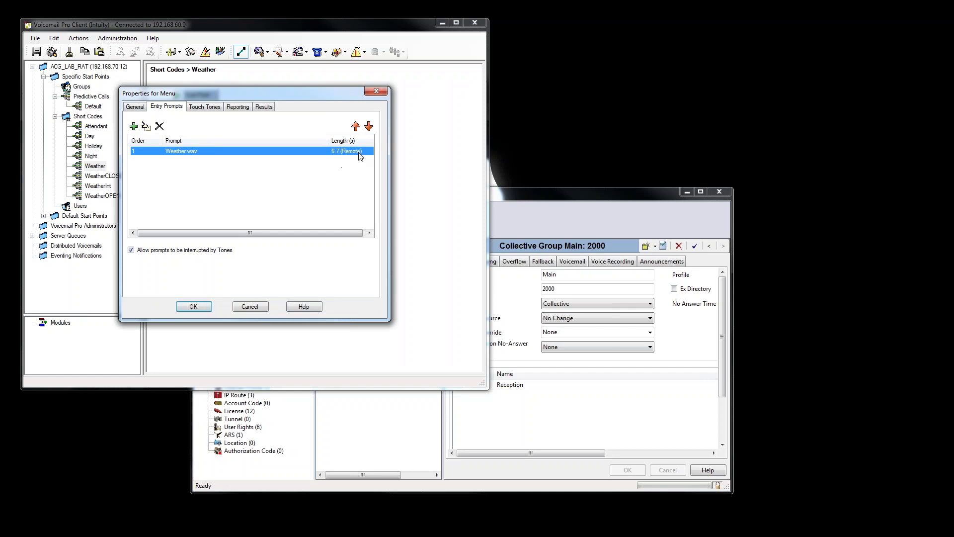
left_click(194, 307)
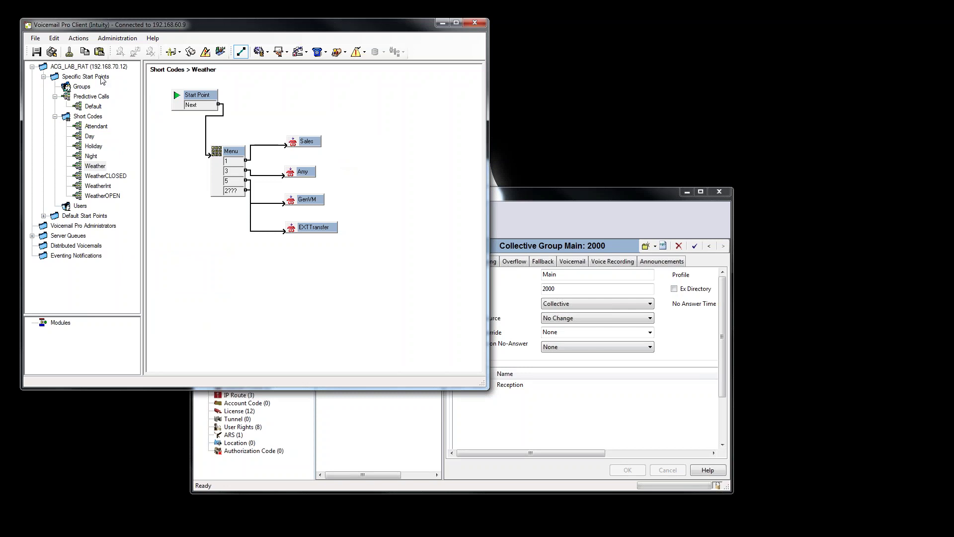
Save and make the call flows live, then display the WeatherInt flow.
left_click(51, 52)
left_click(259, 229)
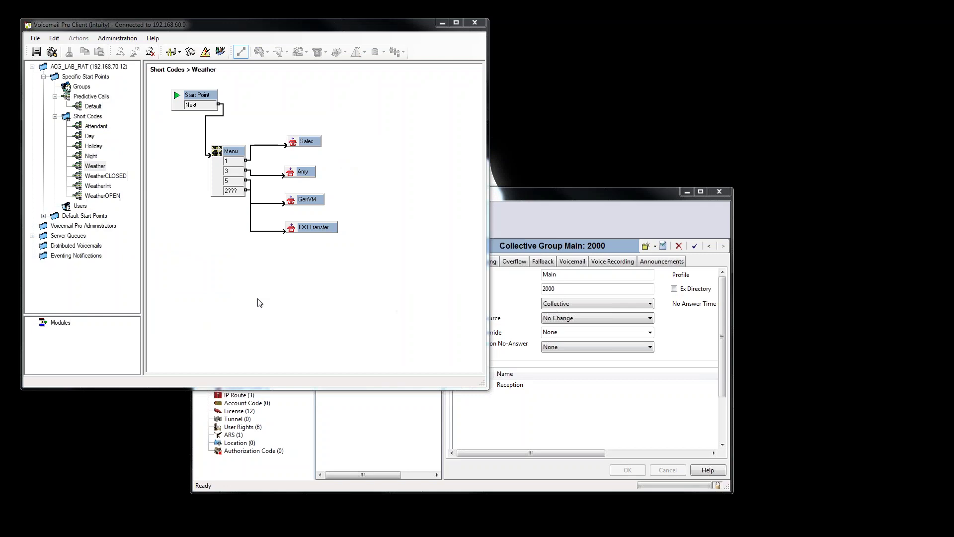
left_click(94, 186)
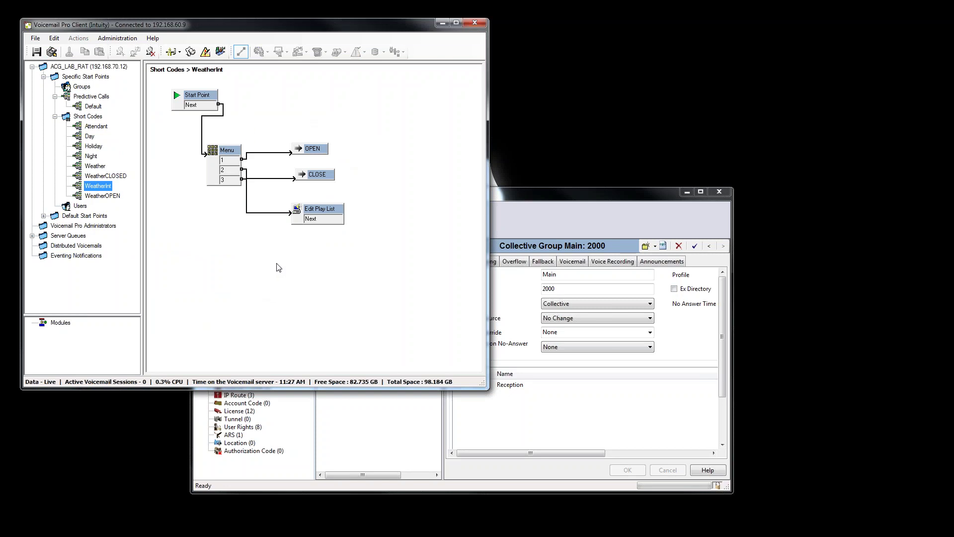
Point WeatherInt's Edit Play List action at weather.wav and save the flows live.
left_click(330, 215)
double_click(332, 209)
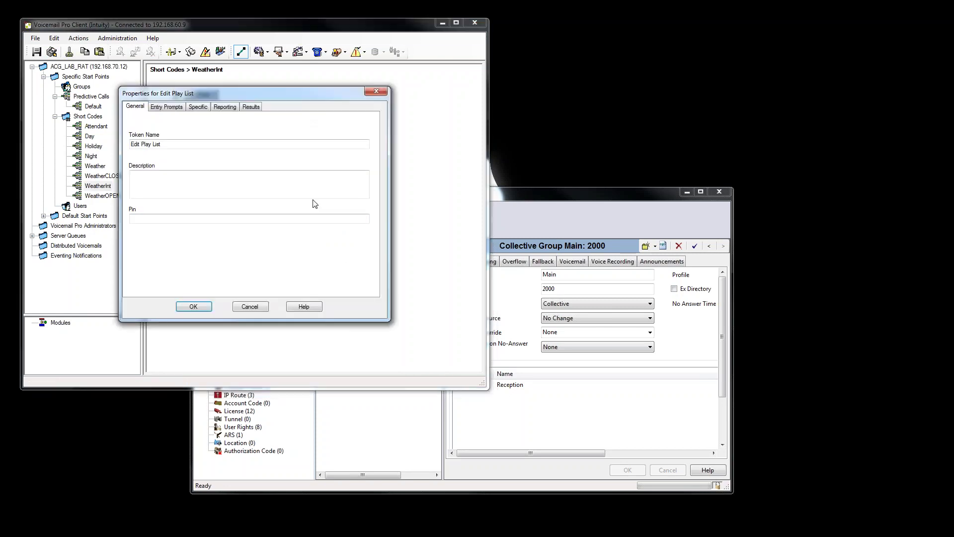
left_click_drag(298, 98, 378, 258)
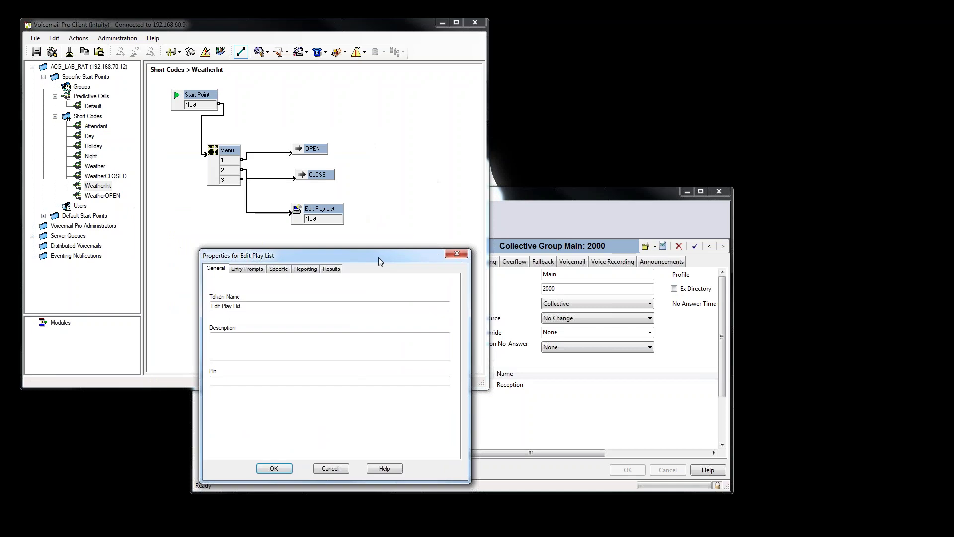
left_click(277, 271)
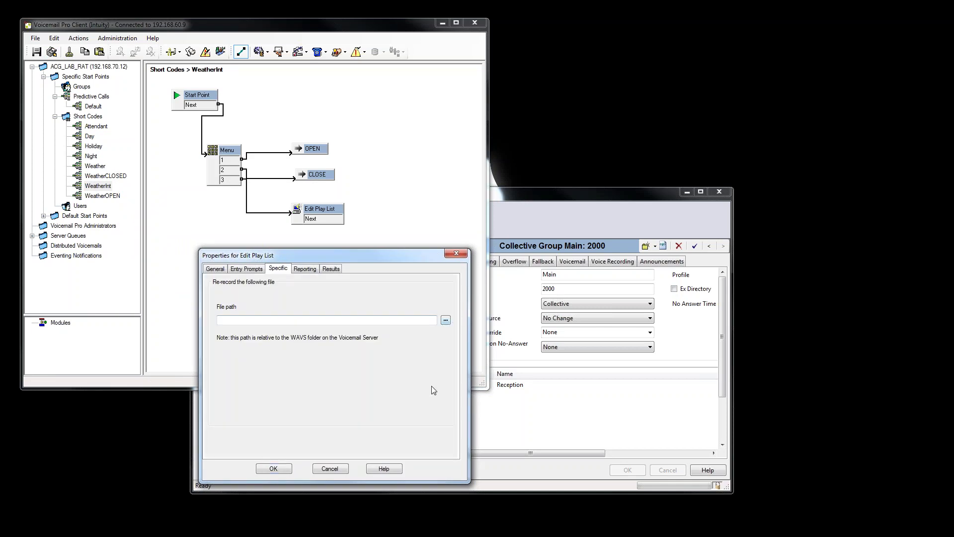
left_click(431, 338)
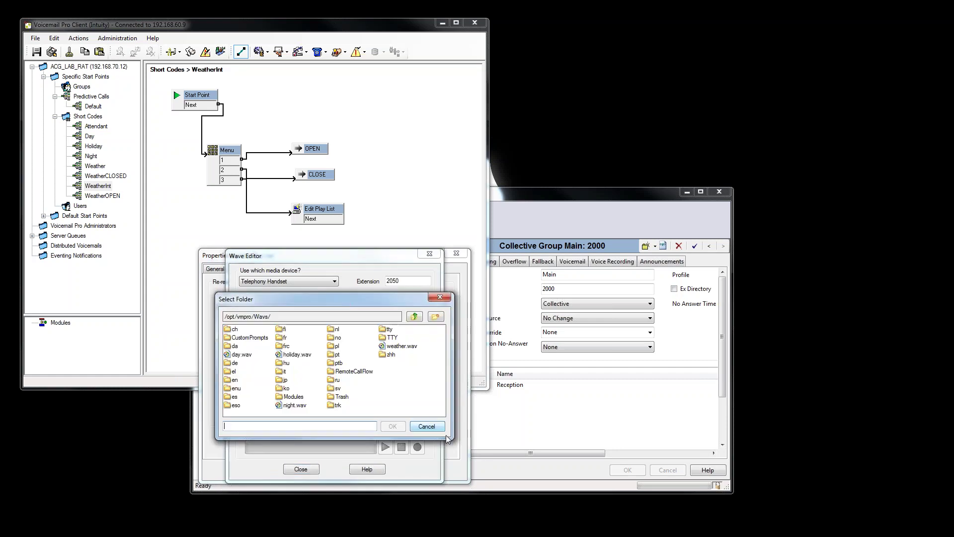
left_click(402, 346)
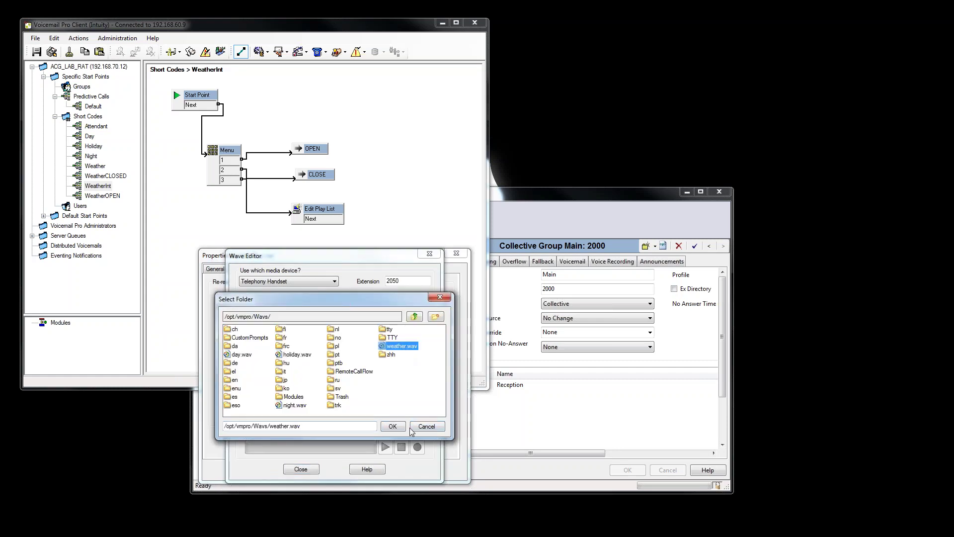
left_click(399, 427)
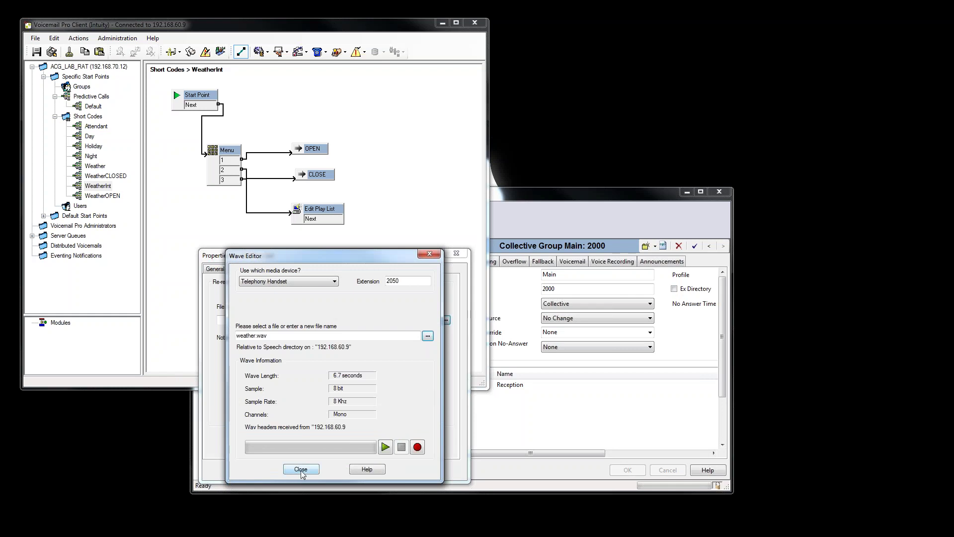
left_click(301, 469)
left_click(292, 468)
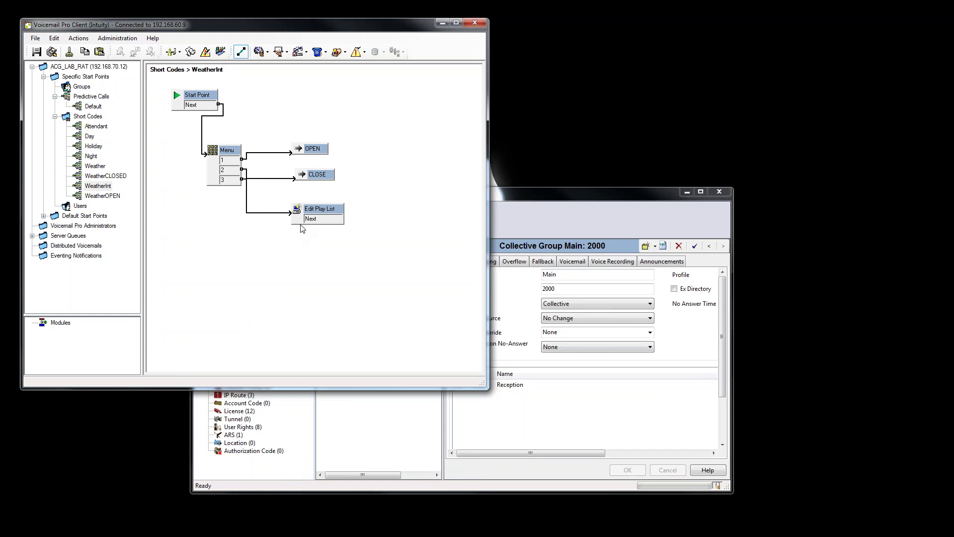
left_click(52, 51)
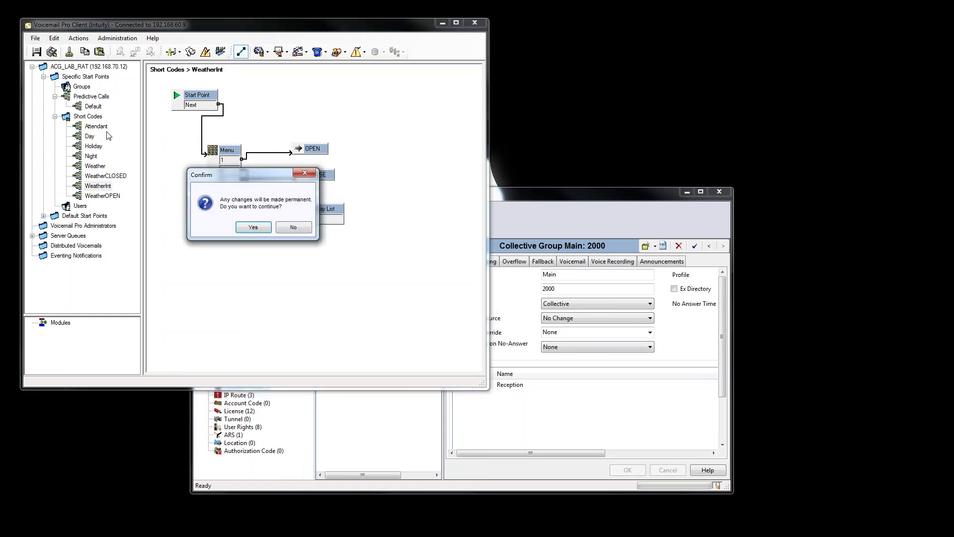
left_click(254, 229)
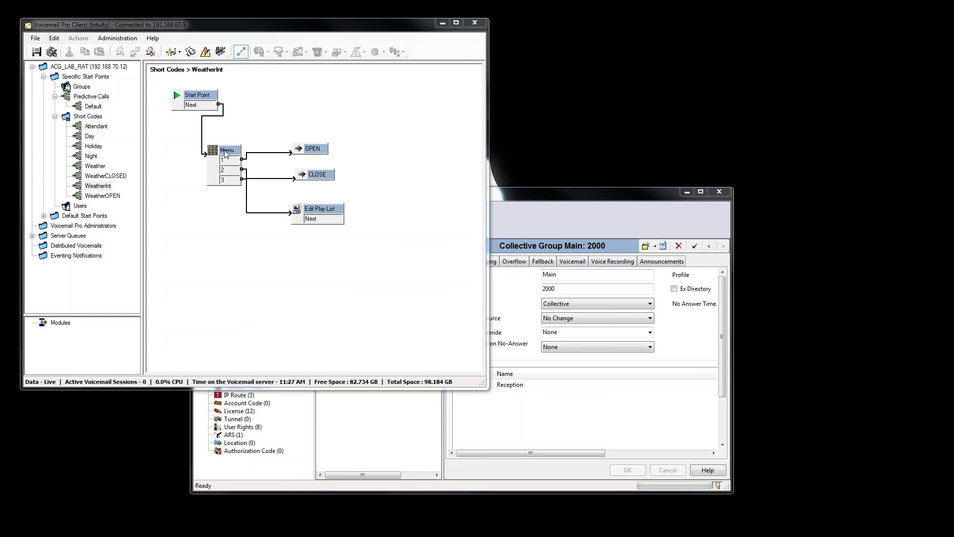
Give the WeatherInt Menu action a PIN and accept its settings.
left_click(225, 153)
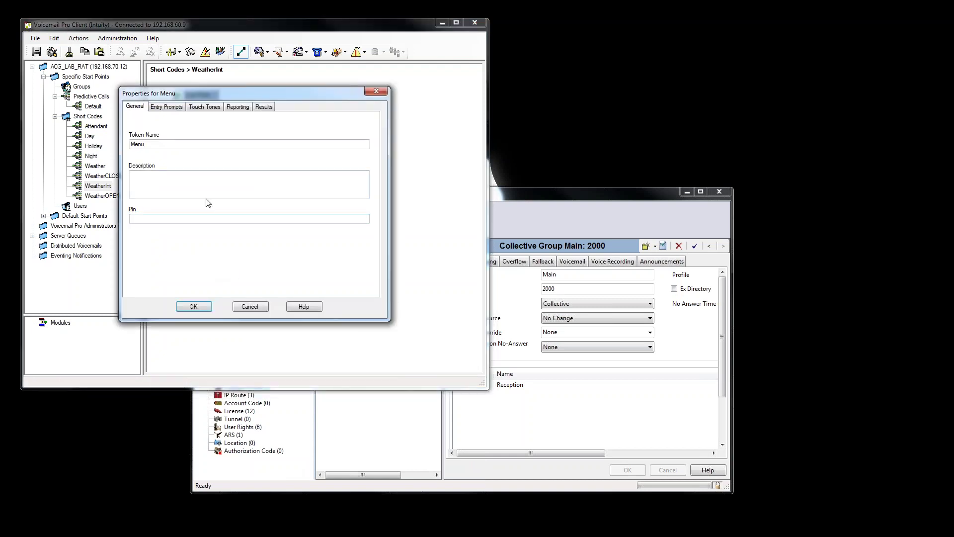
left_click(166, 108)
left_click(217, 108)
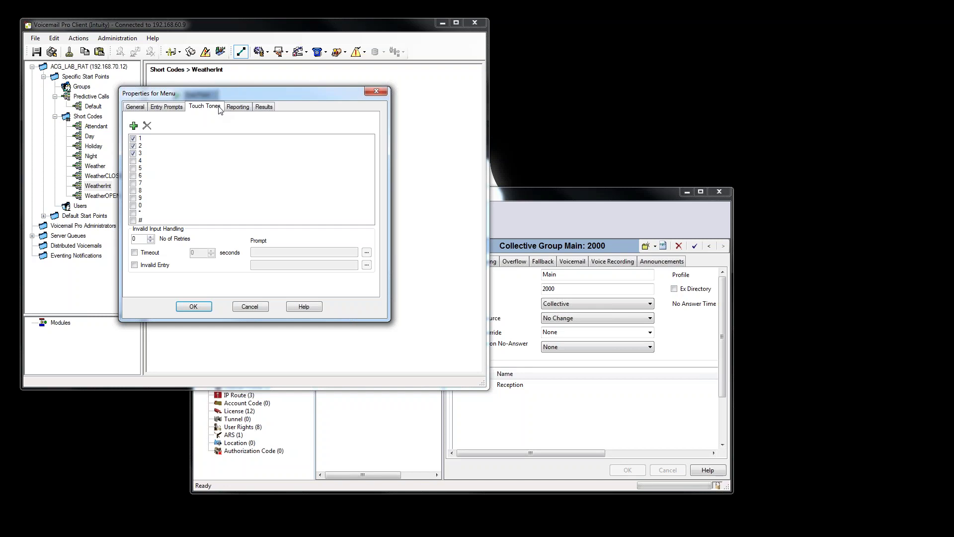
left_click(193, 306)
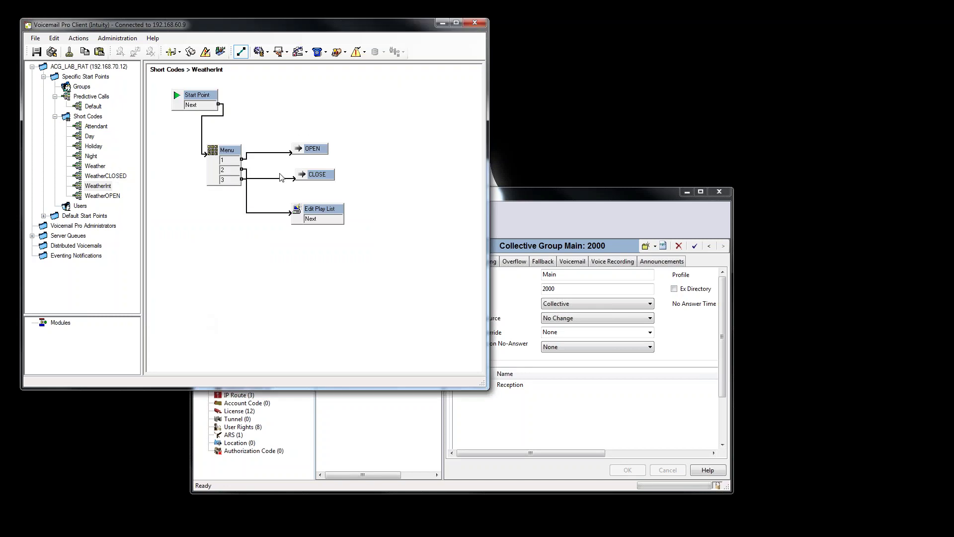
Check the OPEN and CLOSE actions' target nodes, then reopen the Menu properties.
double_click(319, 149)
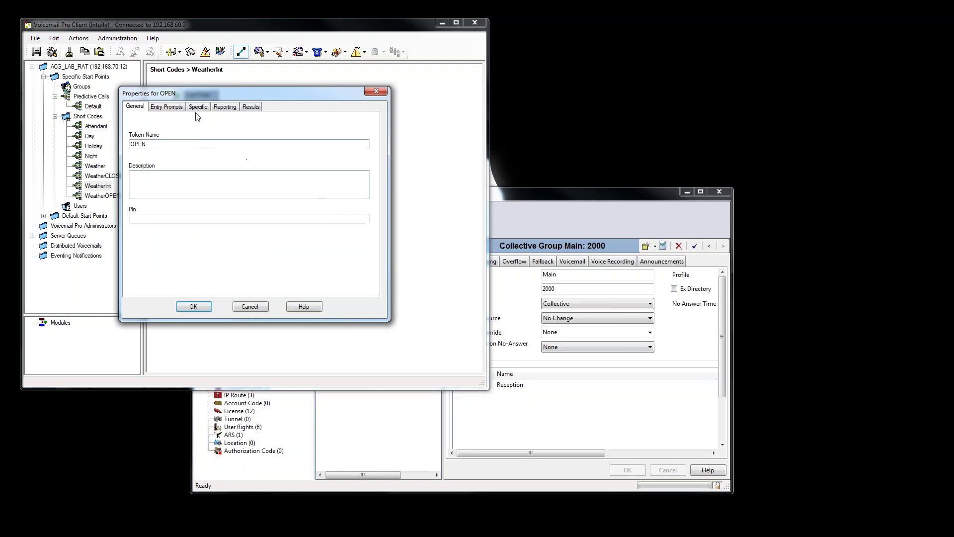
left_click(198, 107)
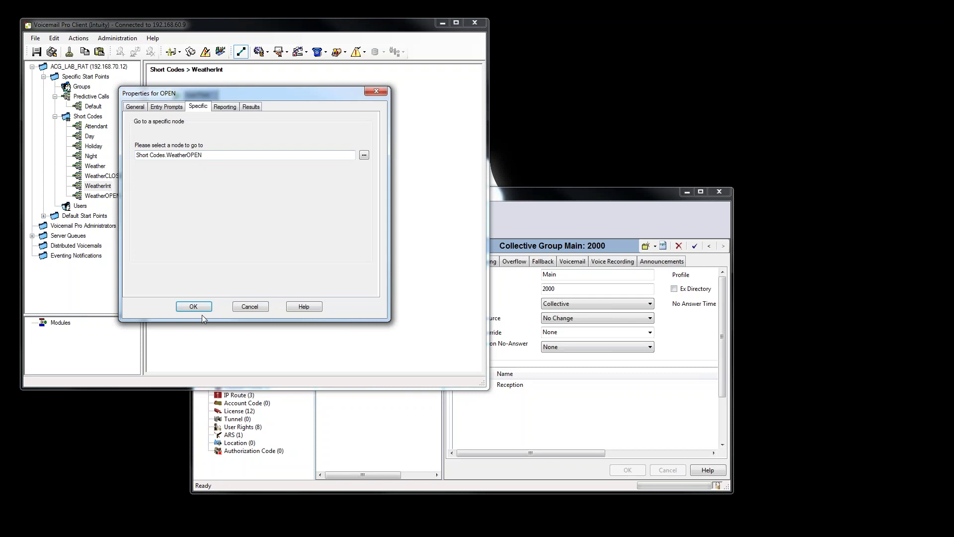
left_click(198, 309)
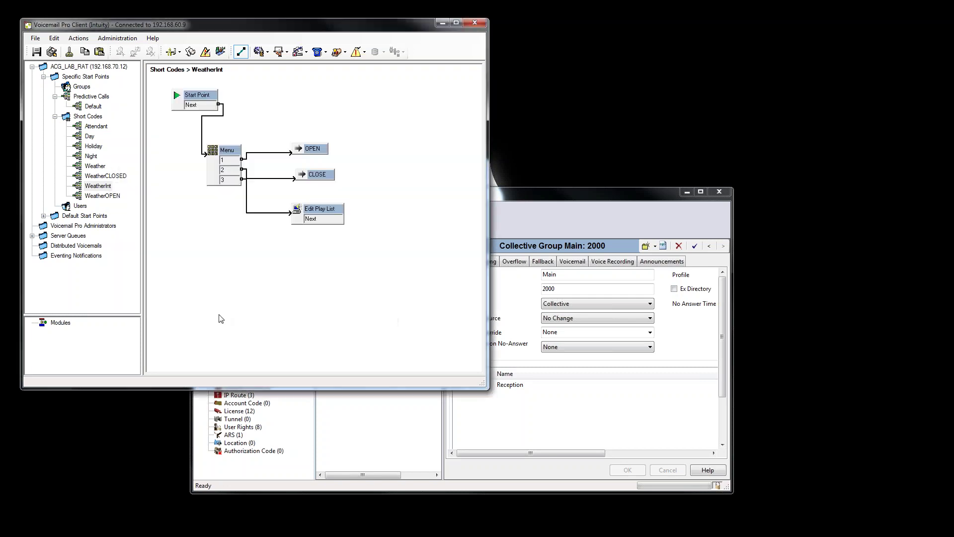
left_click(246, 174)
double_click(318, 210)
left_click(198, 111)
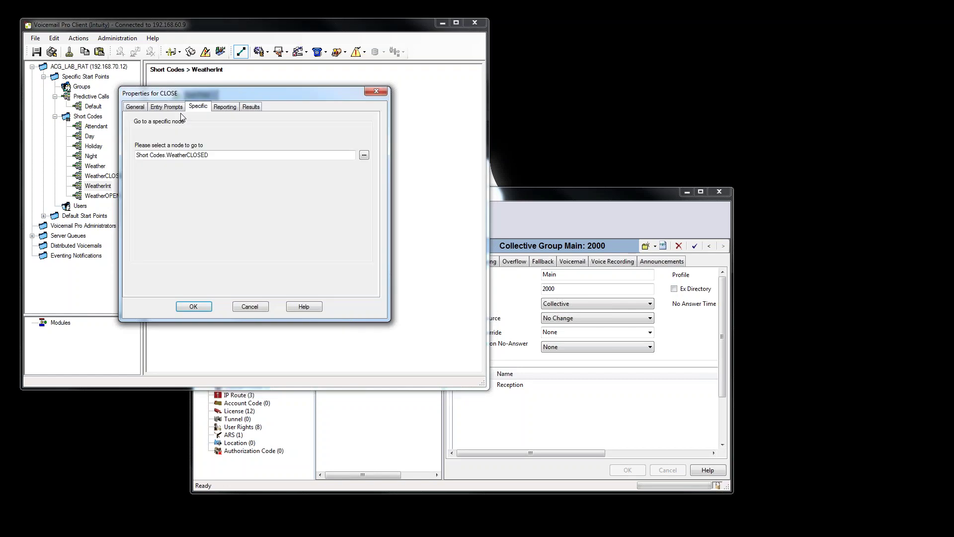
left_click(193, 306)
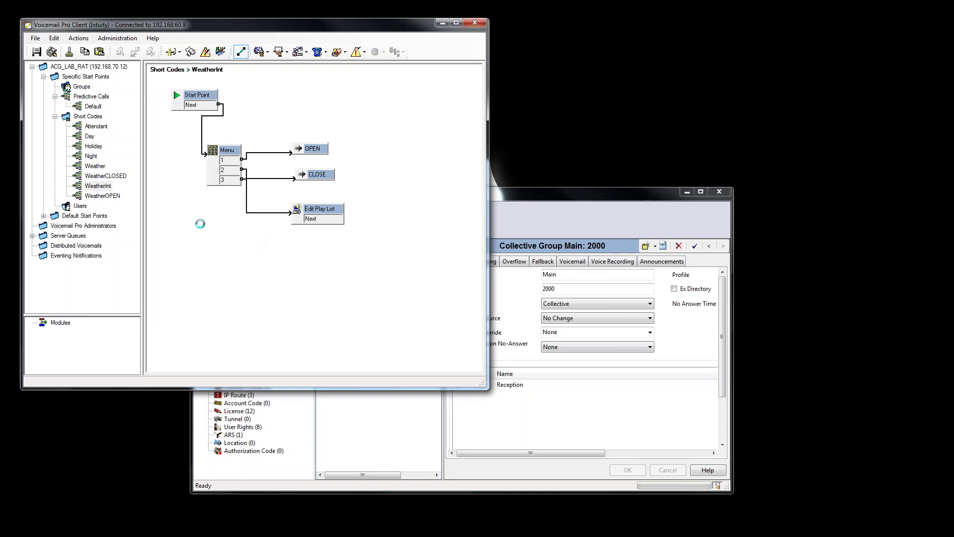
double_click(227, 150)
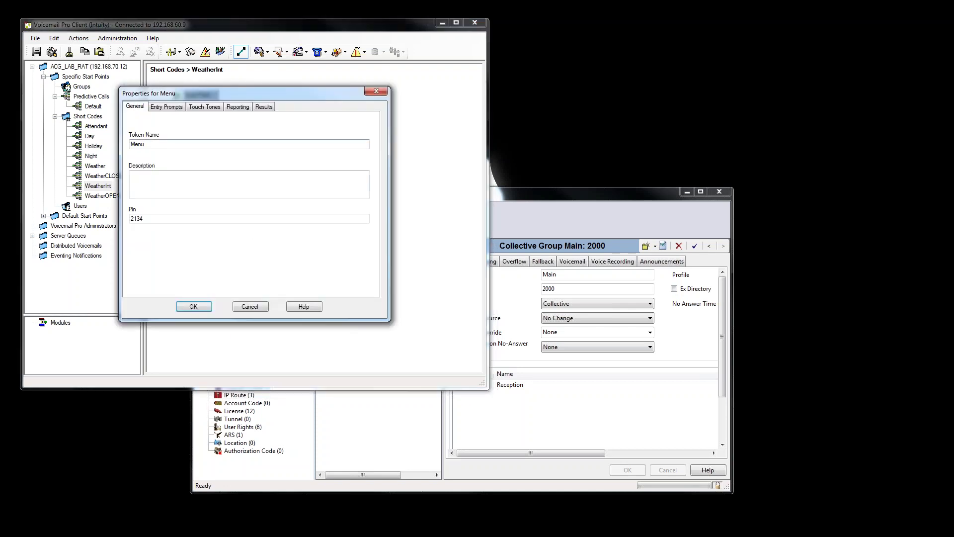
Add a new Menu entry prompt named weatherint.wav.
left_click(164, 111)
left_click(193, 110)
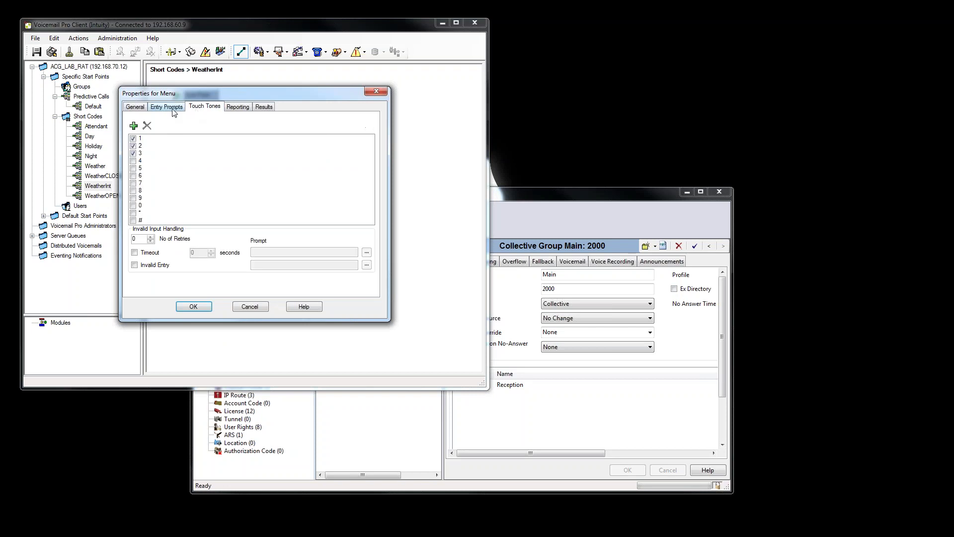
left_click(175, 109)
left_click(133, 127)
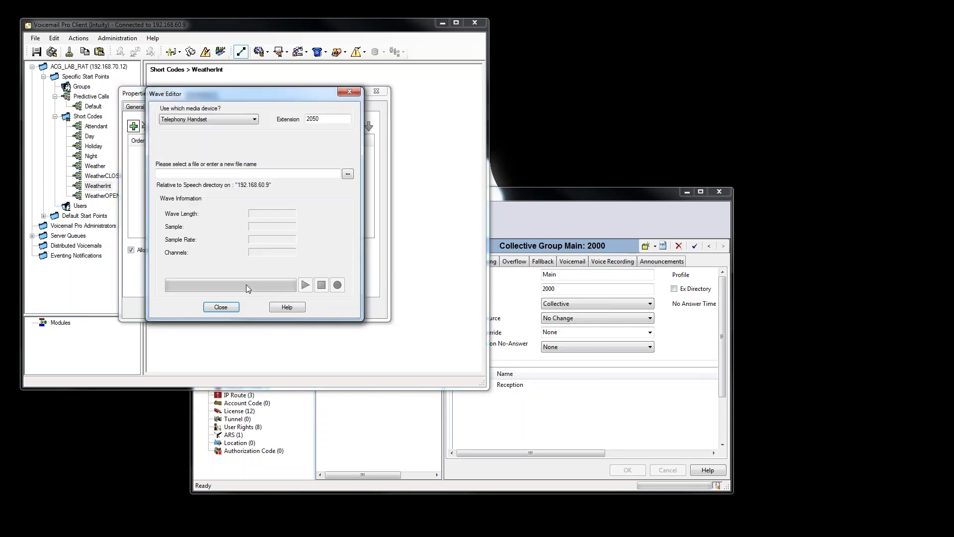
left_click(188, 172)
type("weather.wav")
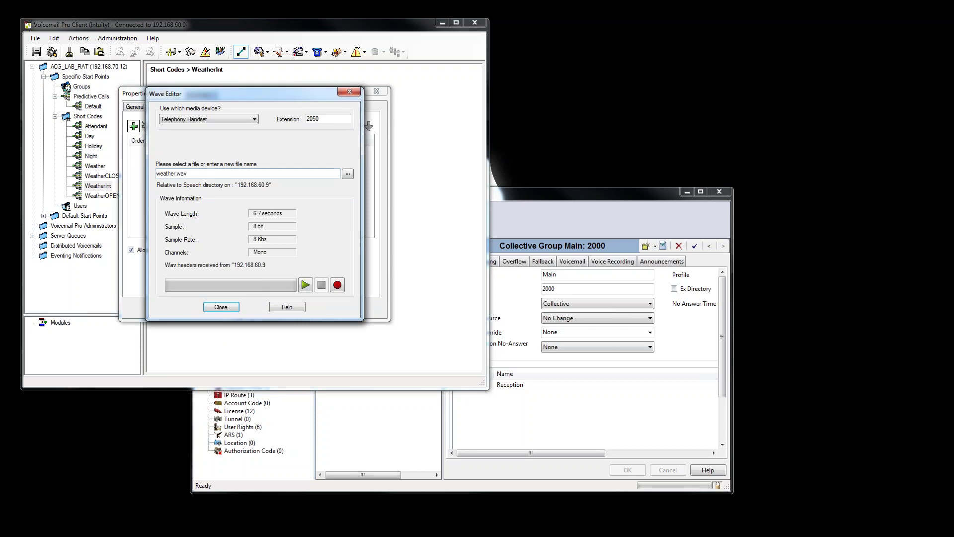
type("int")
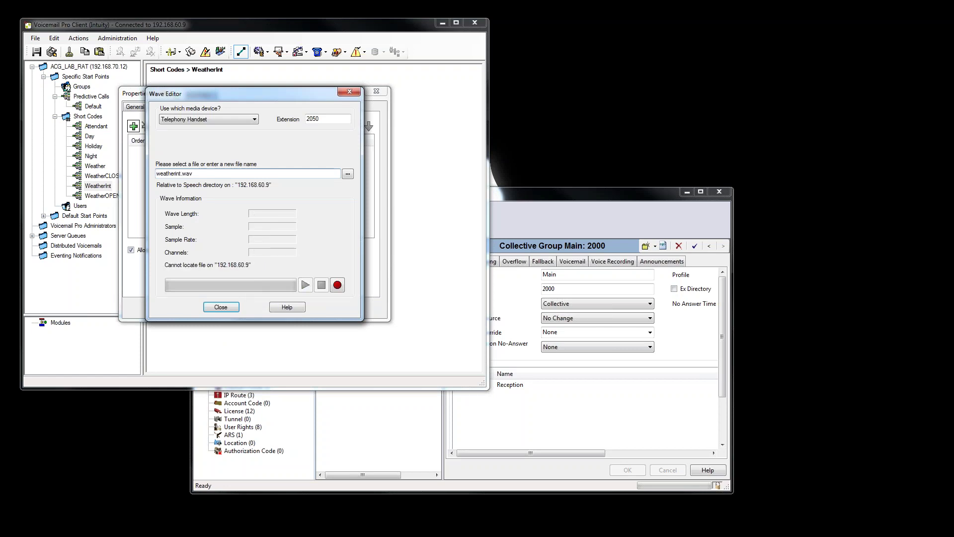
Record and play back the weatherint.wav prompt, then accept it in the Menu.
left_click(337, 285)
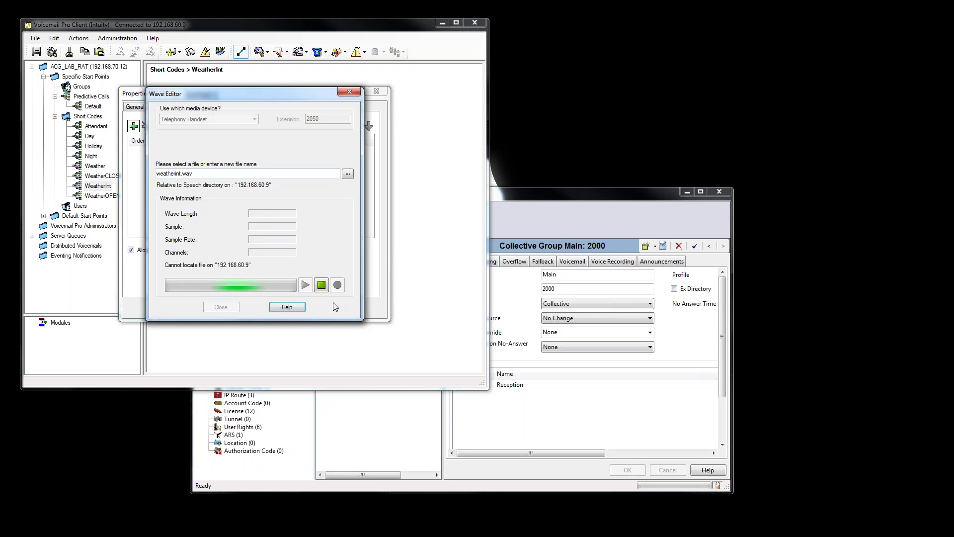
left_click(321, 284)
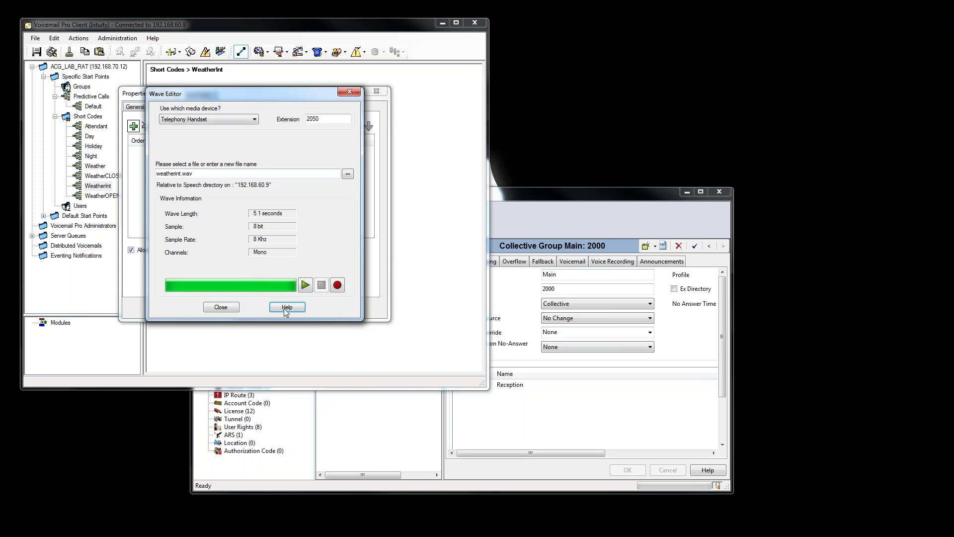
left_click(305, 284)
left_click(221, 306)
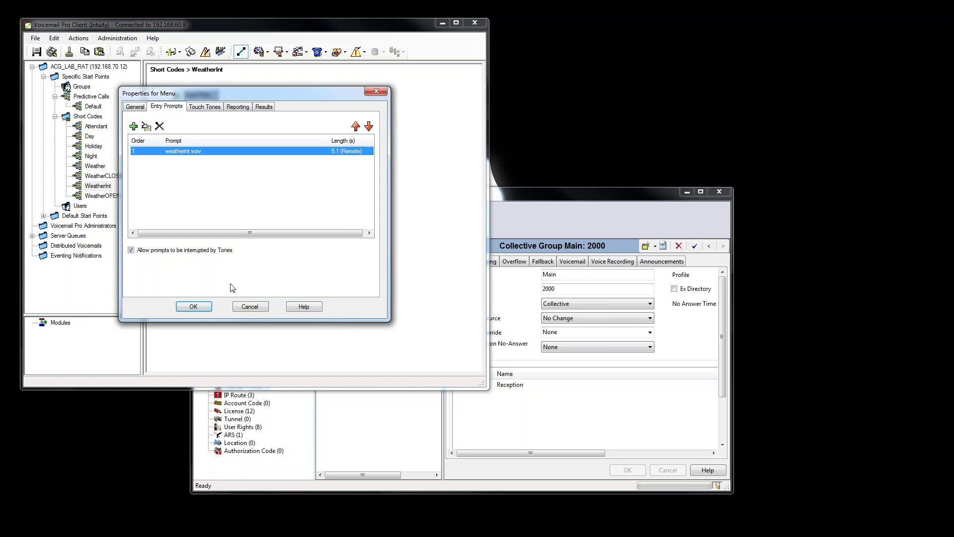
left_click(204, 308)
Save and make the call flows live, then return to IP Office Manager.
left_click(52, 52)
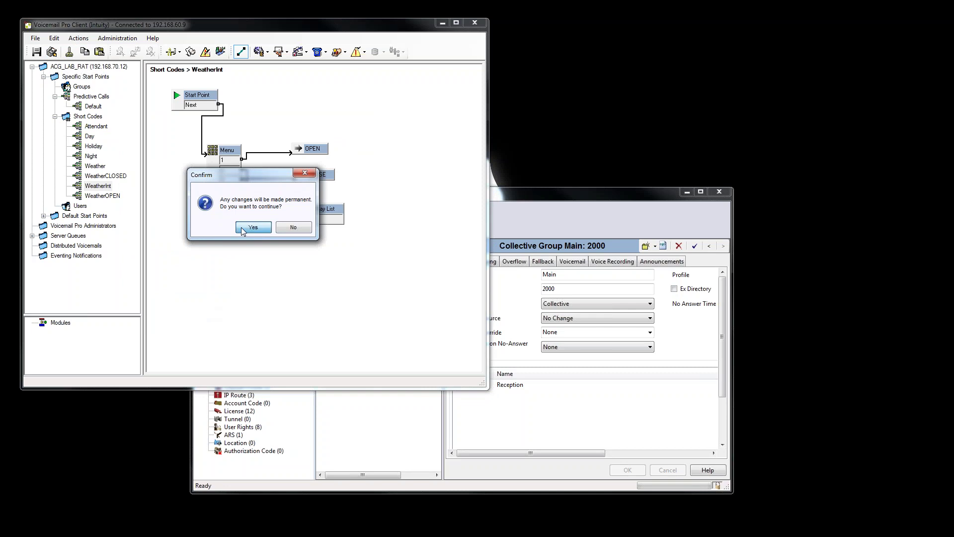
left_click(249, 228)
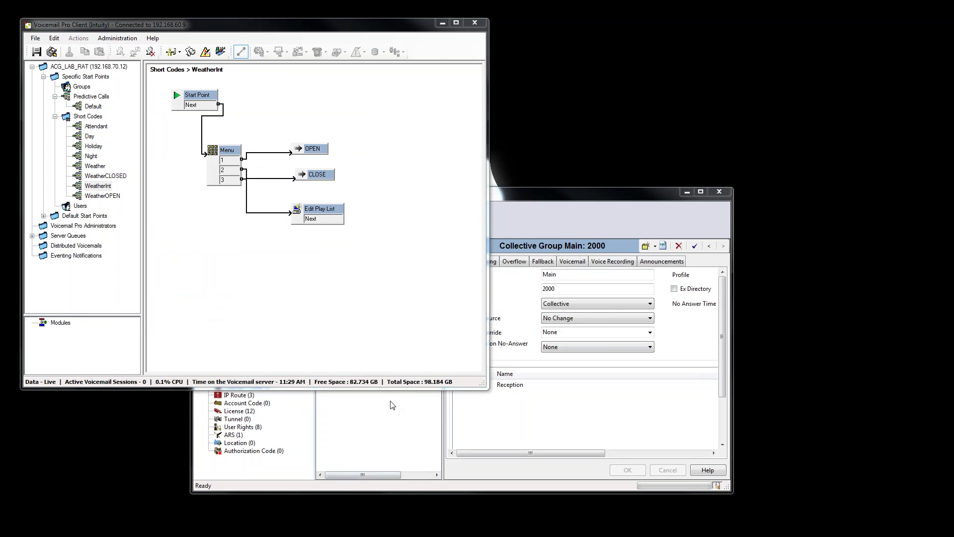
left_click(378, 433)
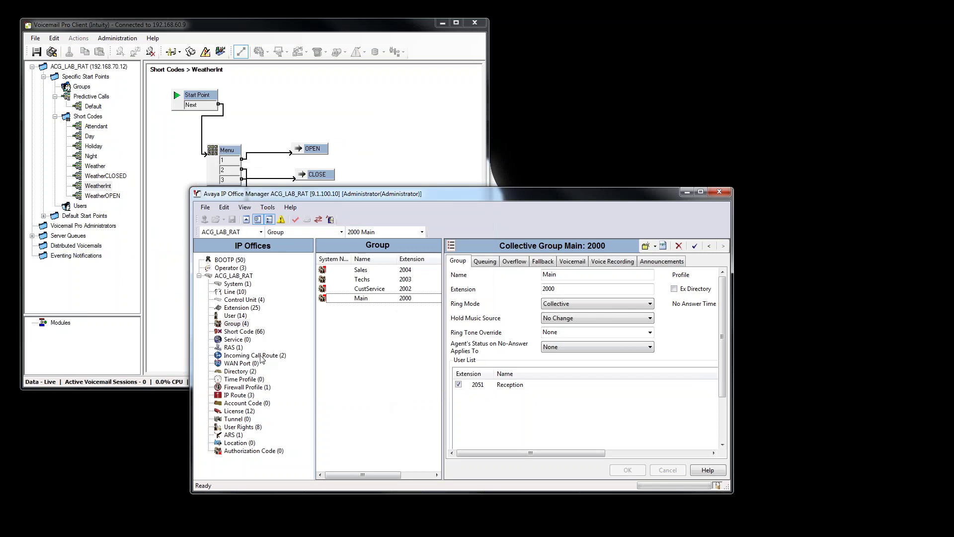
Abandon a first new *90 short code and sort the short code list by code.
left_click(238, 340)
left_click(238, 332)
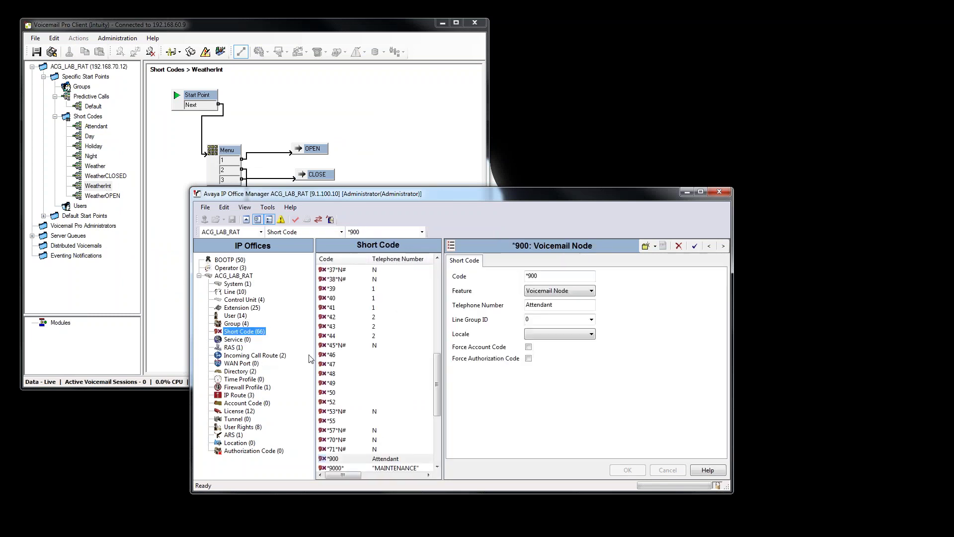
right_click(356, 398)
left_click(378, 401)
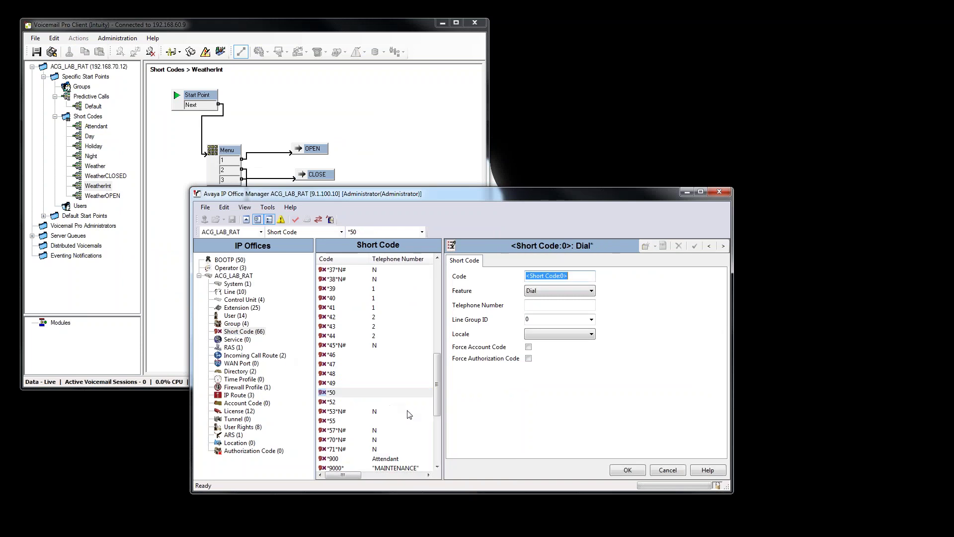
type("*904")
left_click(667, 470)
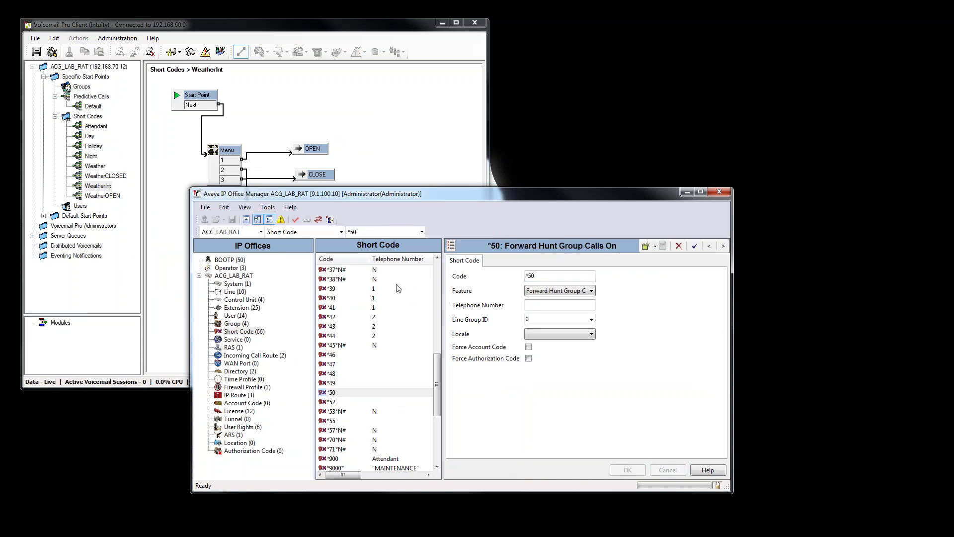
left_click(353, 259)
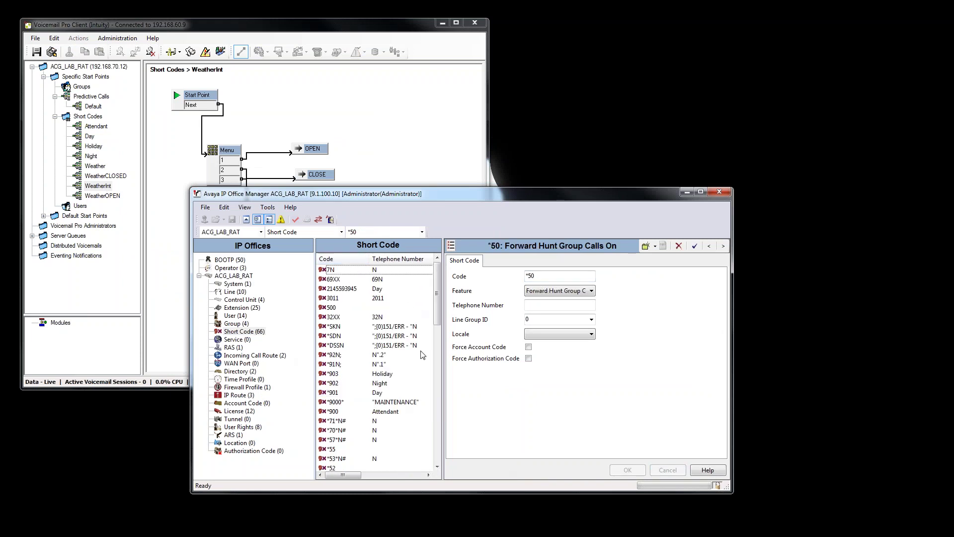
left_click(341, 412)
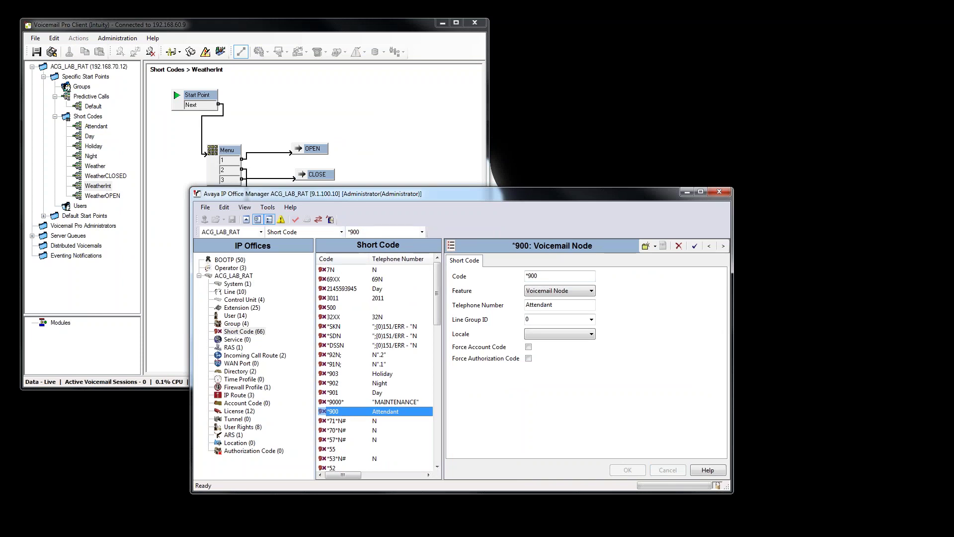
Create a new short code *904 using the Voicemail Node feature.
right_click(354, 365)
left_click(383, 372)
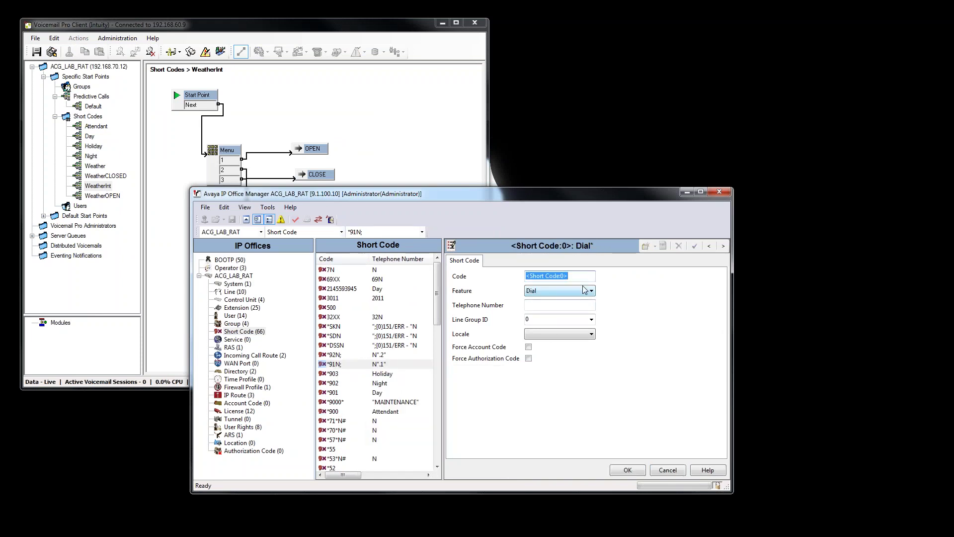
type("*90")
left_click(566, 294)
key("v")
key("v")
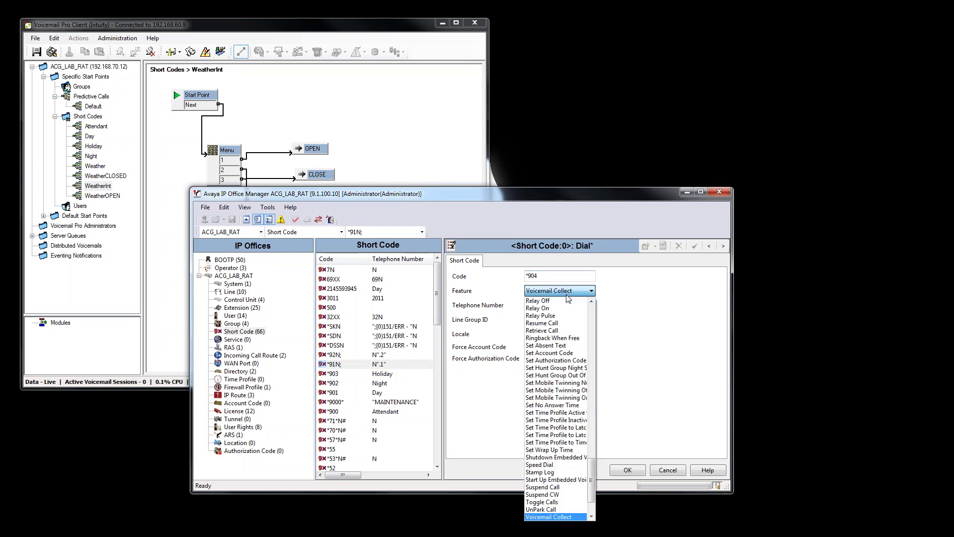
left_click(546, 516)
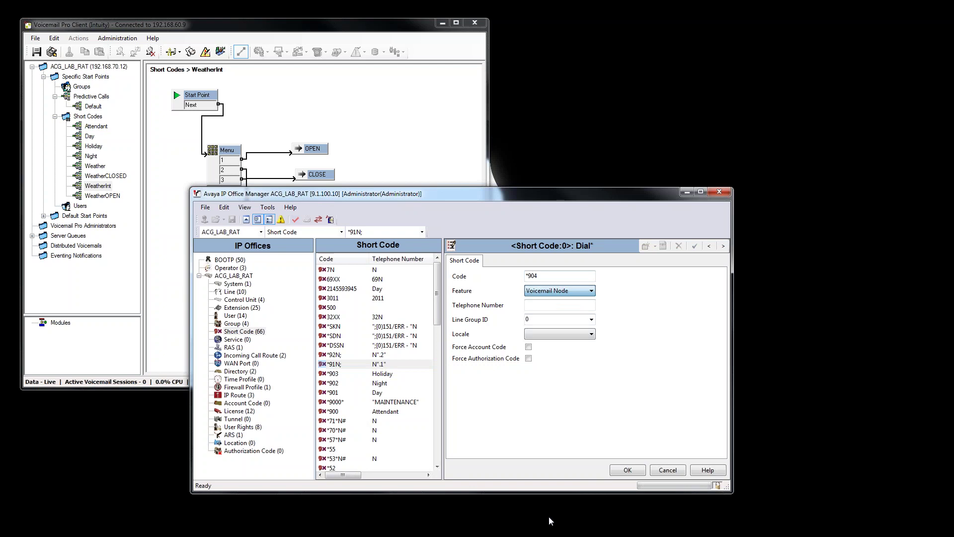
left_click(538, 304)
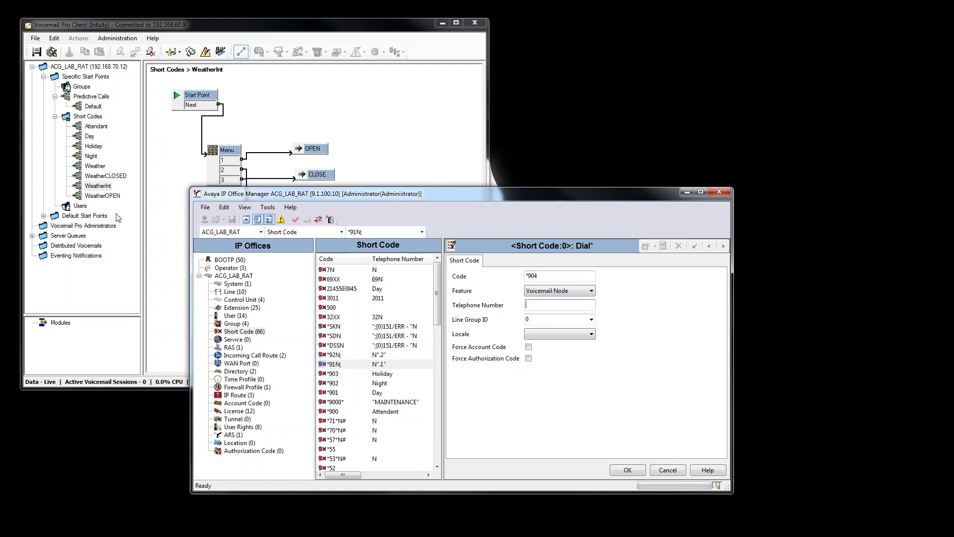
Copy the WeatherInt start point name from Voicemail Pro's rename box.
left_click(106, 187)
right_click(106, 187)
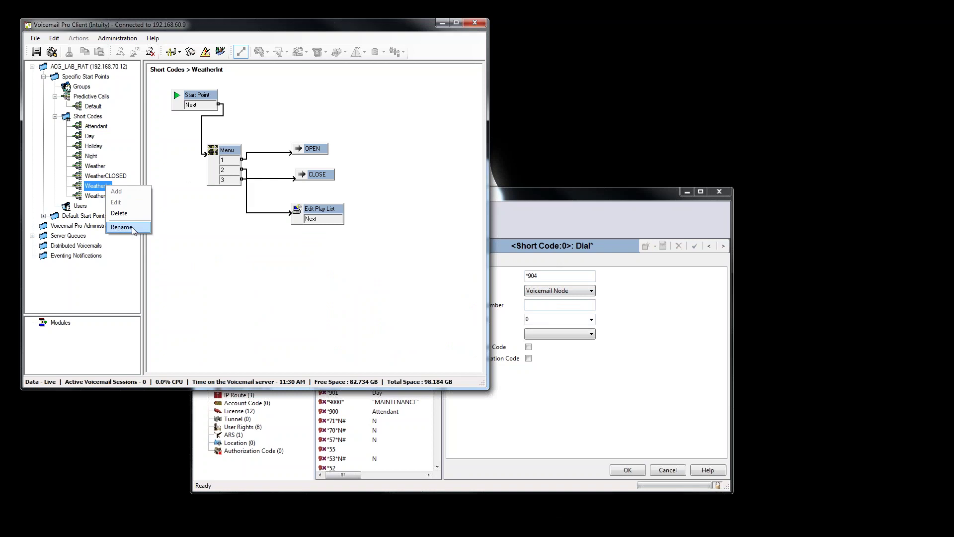
left_click(122, 227)
right_click(401, 272)
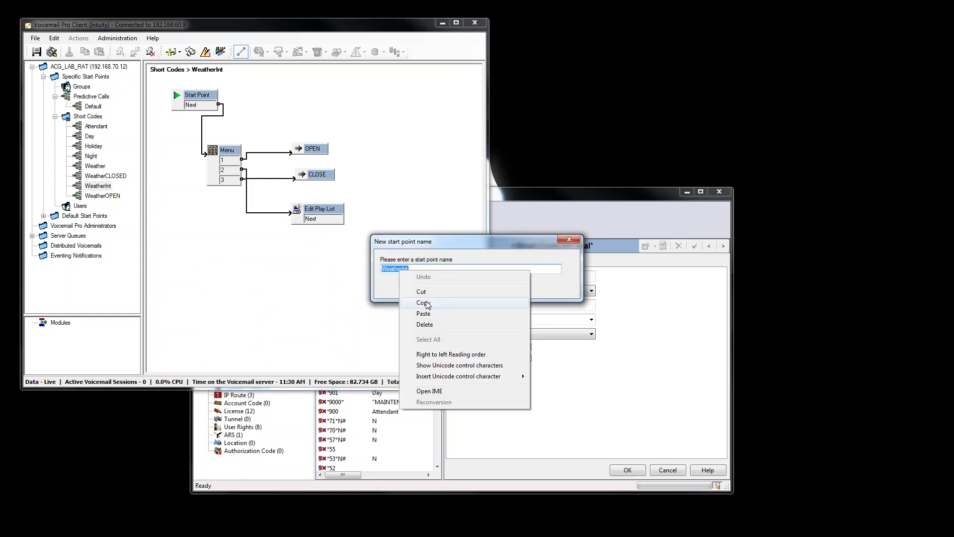
left_click(426, 303)
left_click(497, 287)
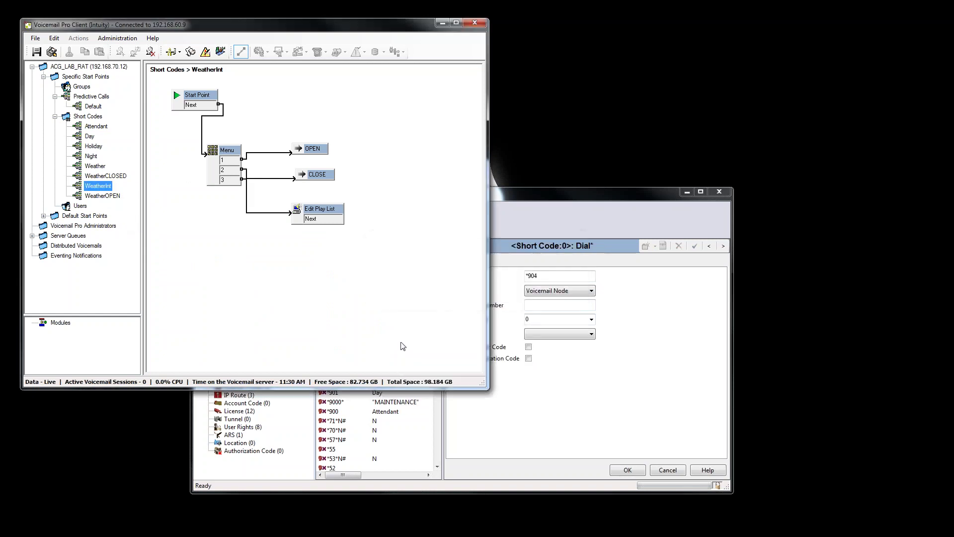
Paste WeatherInt as the telephone number and merge-save the configuration to ACG_LAB_RAT.
left_click(558, 310)
right_click(547, 305)
left_click(569, 349)
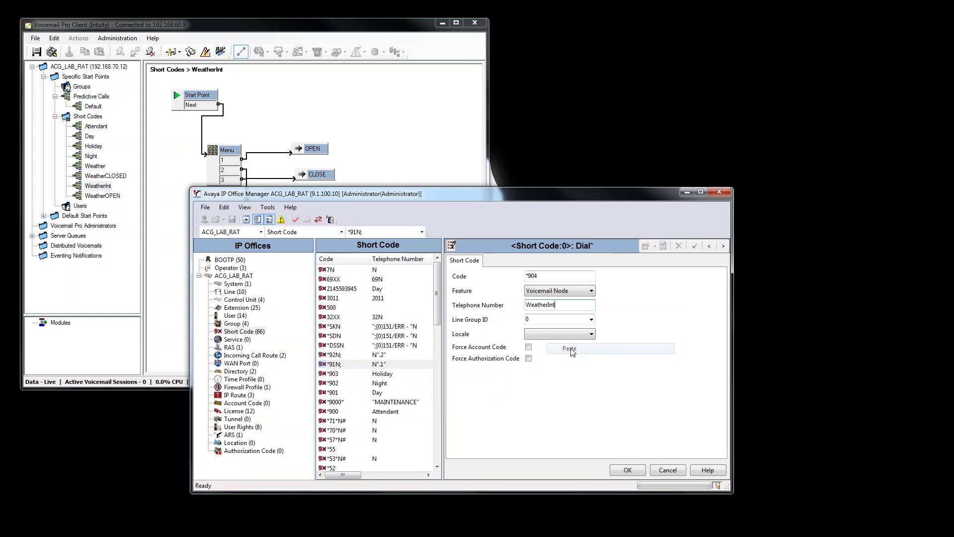
left_click(628, 469)
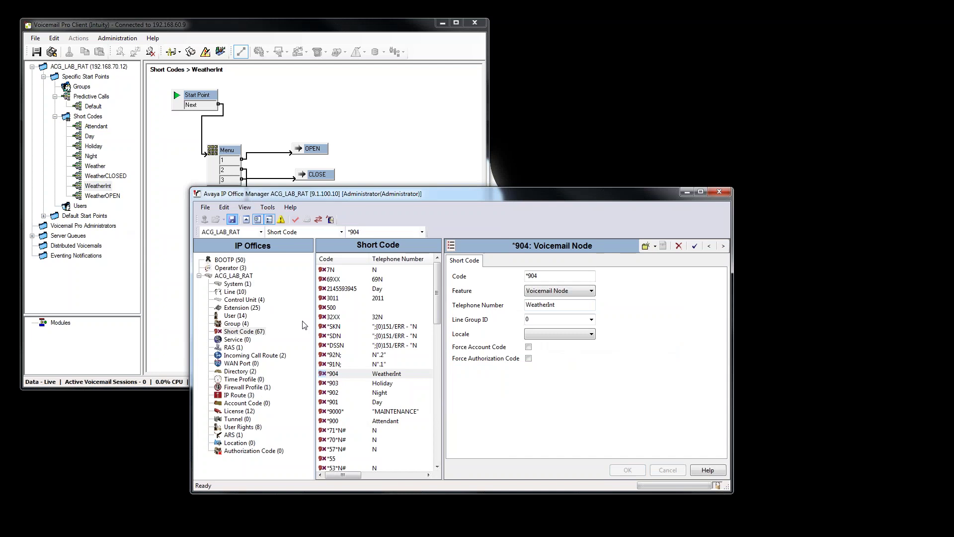
key("ctrl+s")
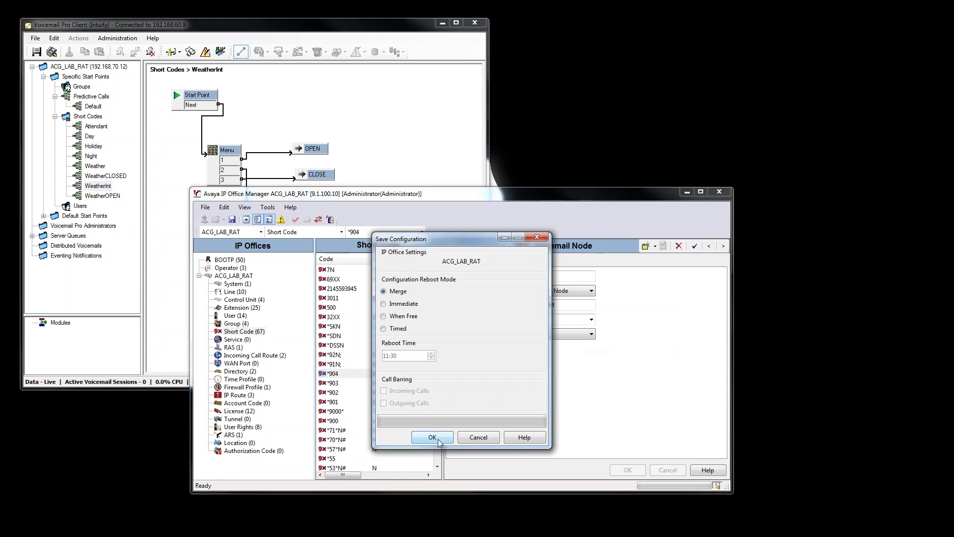
left_click(426, 439)
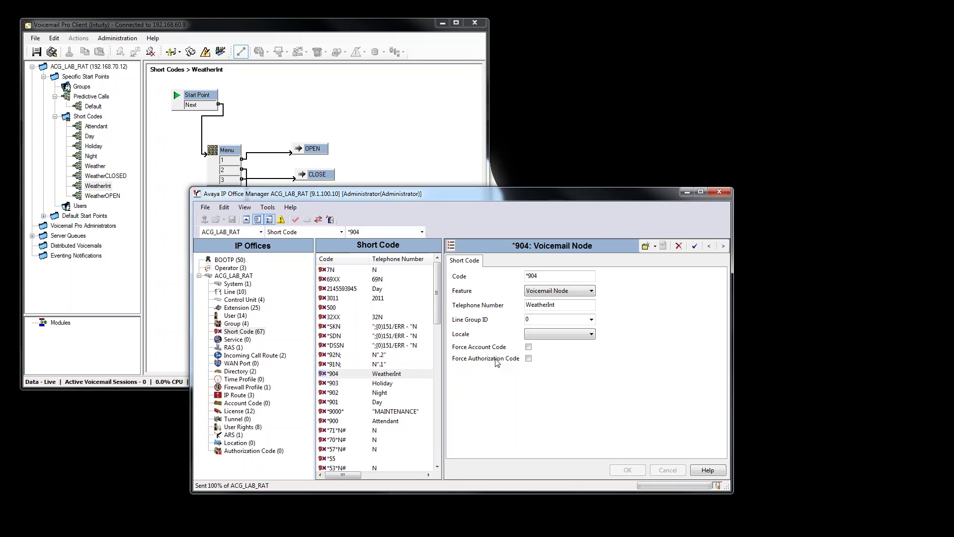
Review the WeatherInt Menu's PIN-protected properties and close them unchanged.
left_click(233, 152)
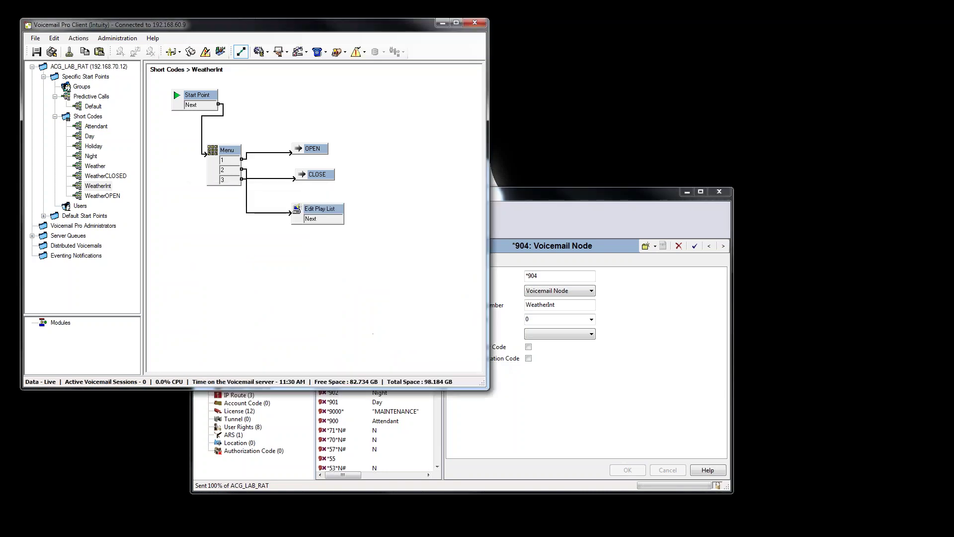
double_click(230, 151)
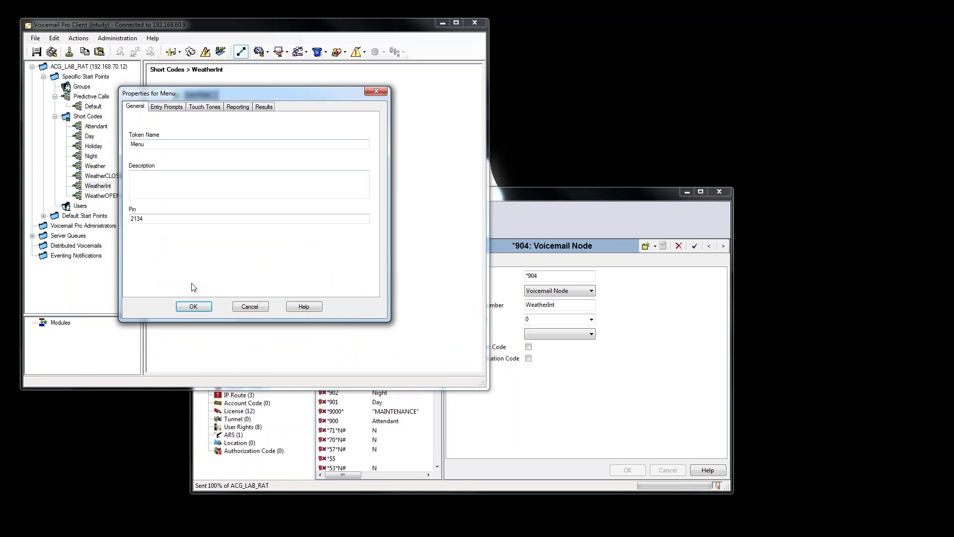
left_click(204, 308)
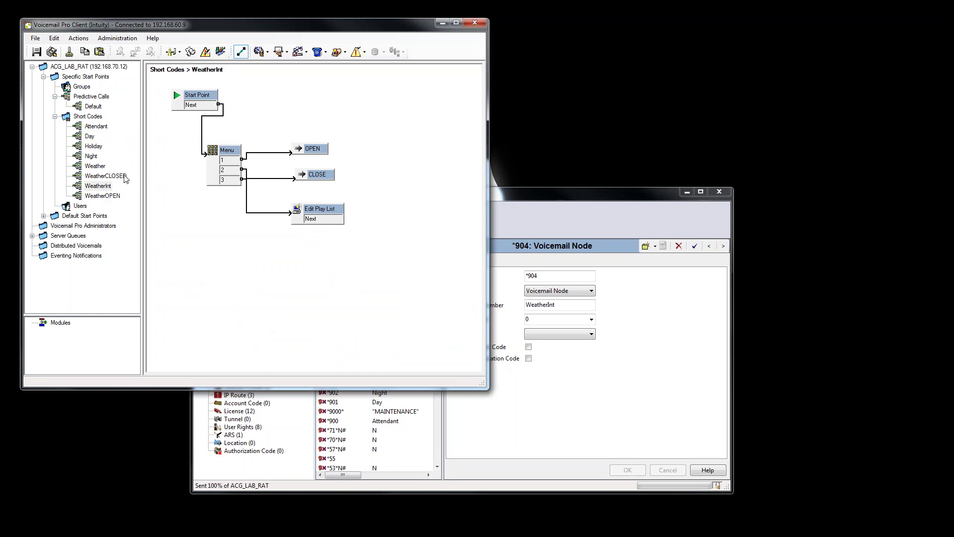
Add an entry prompt named weatheropen.wav to WeatherOPEN's Set User Variable action.
left_click(118, 198)
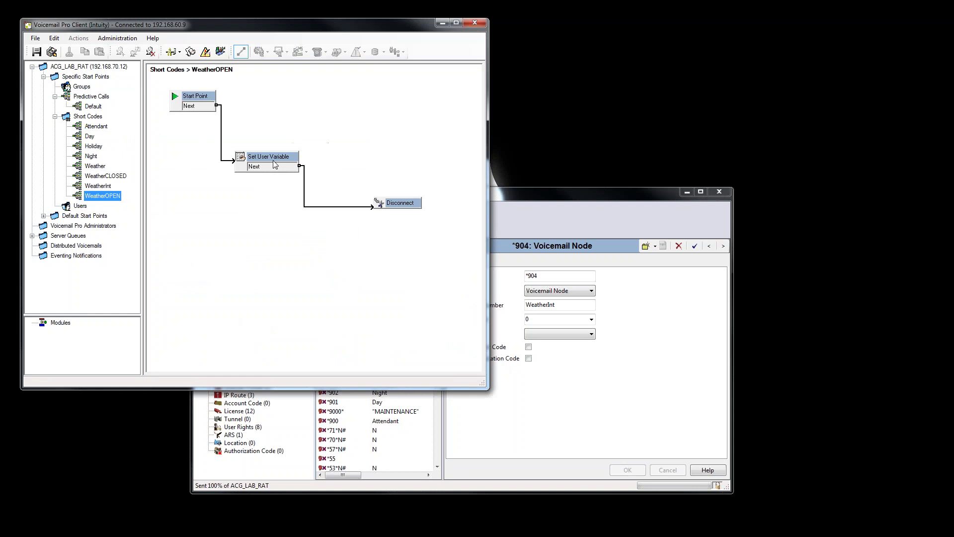
double_click(268, 162)
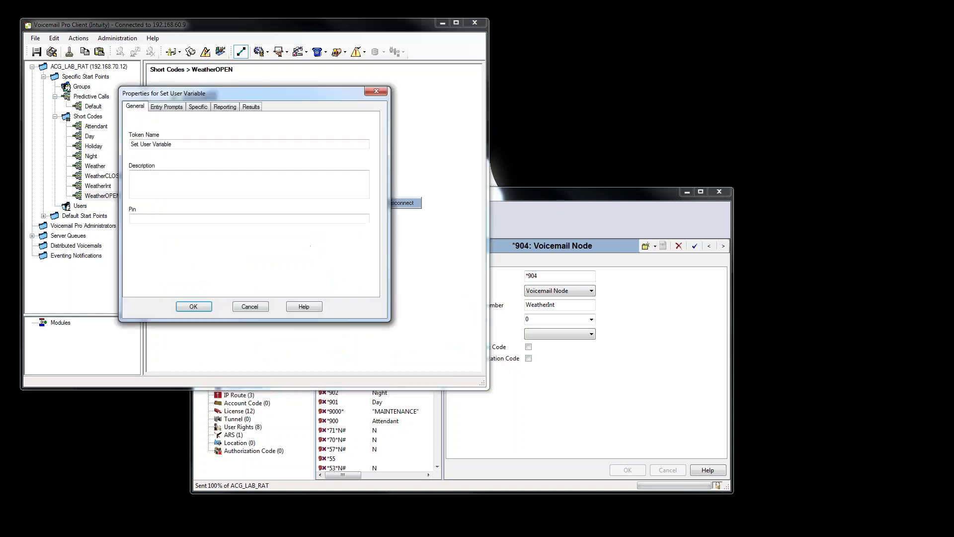
left_click(176, 109)
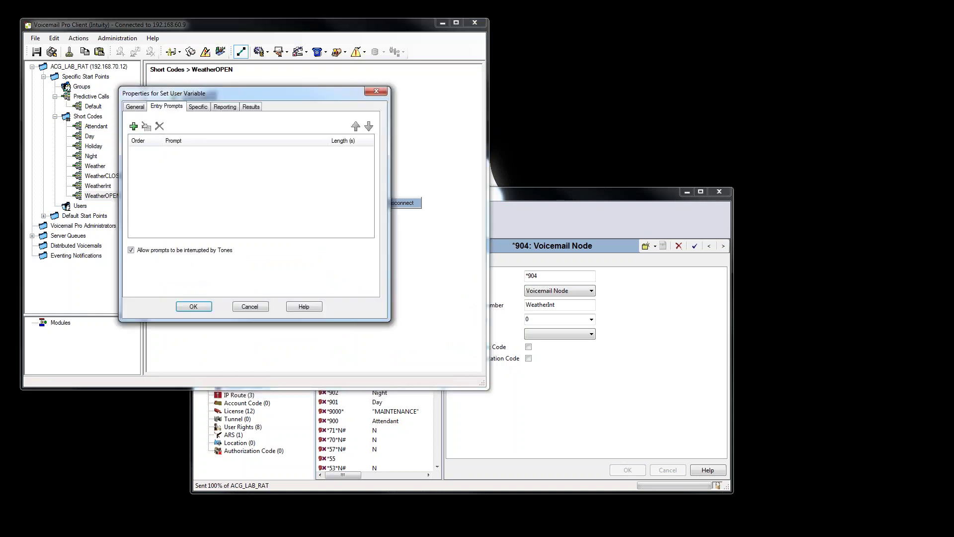
left_click(134, 127)
left_click(219, 173)
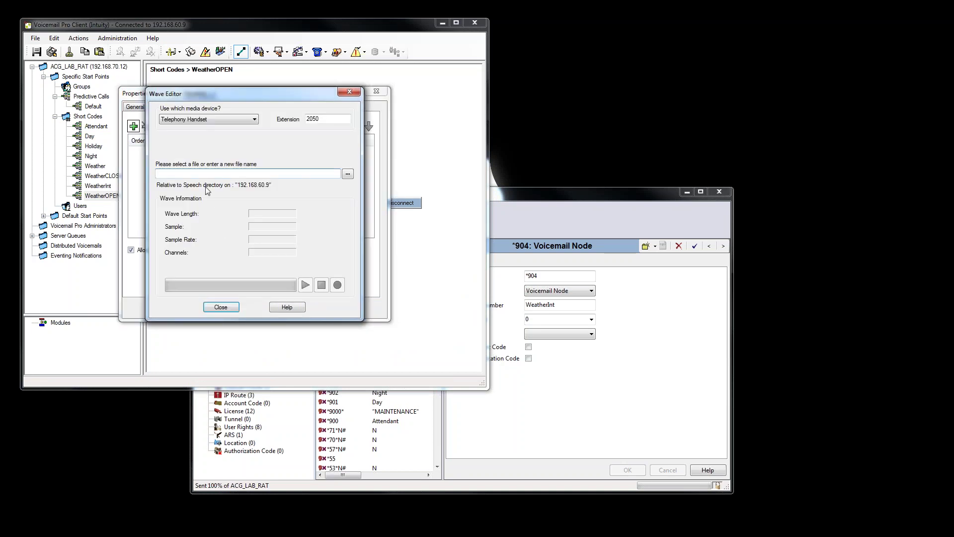
type("weather.wav")
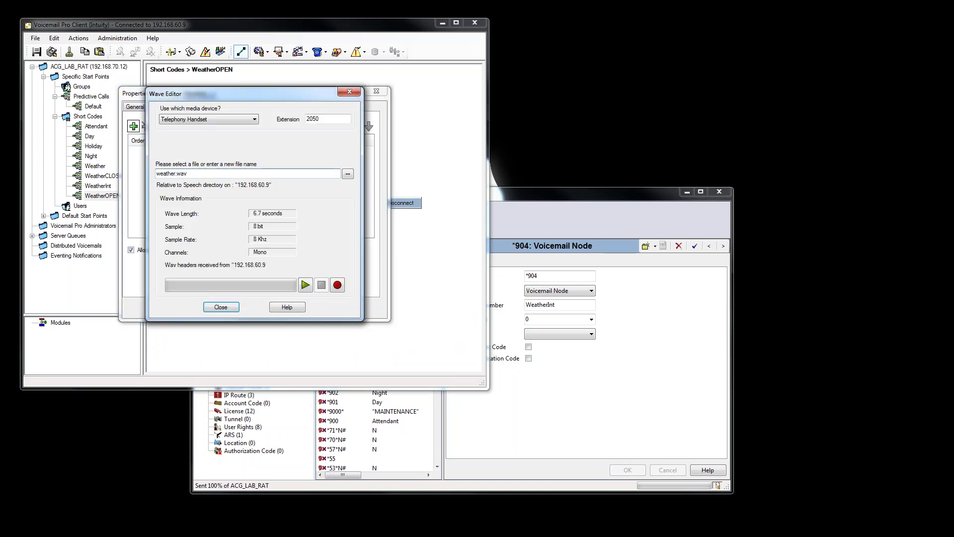
type("open")
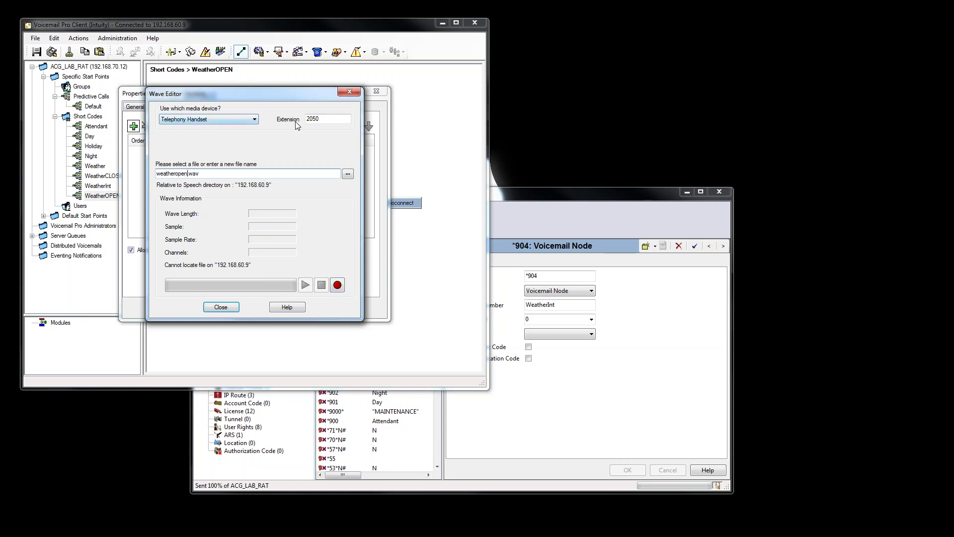
Record the weatheropen.wav prompt via the handset and accept the action settings.
left_click(337, 285)
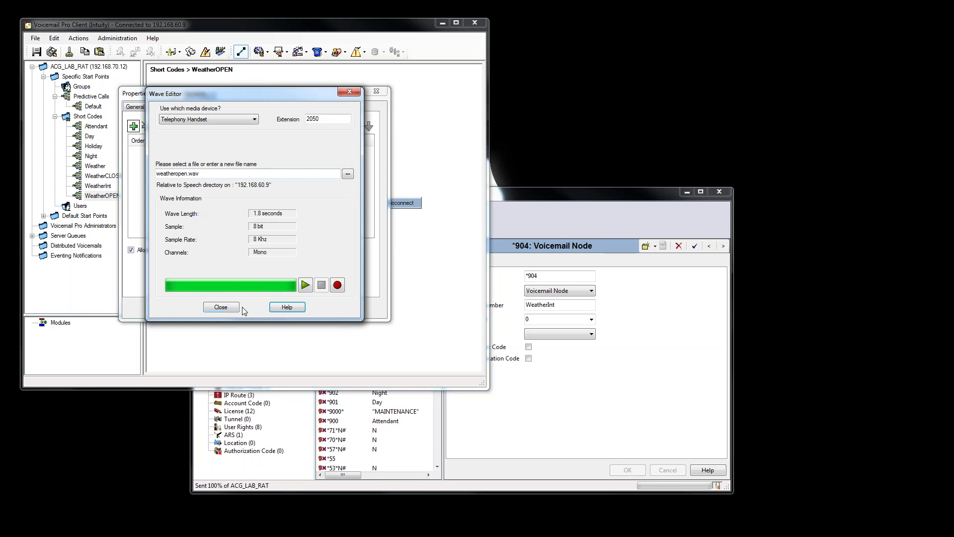
left_click(228, 308)
left_click(194, 307)
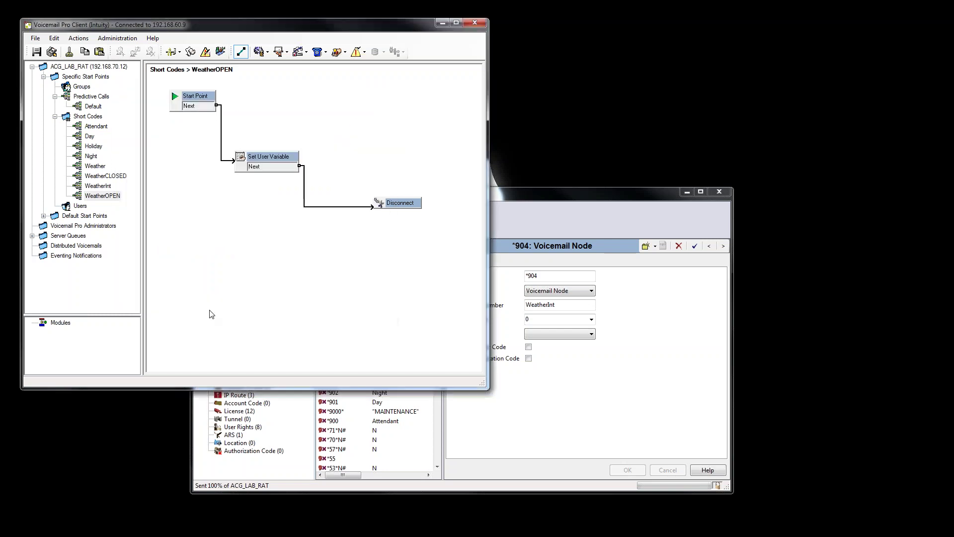
Add an entry prompt named weatherclosed.wav to WeatherCLOSED's Set User Variable node.
left_click(105, 176)
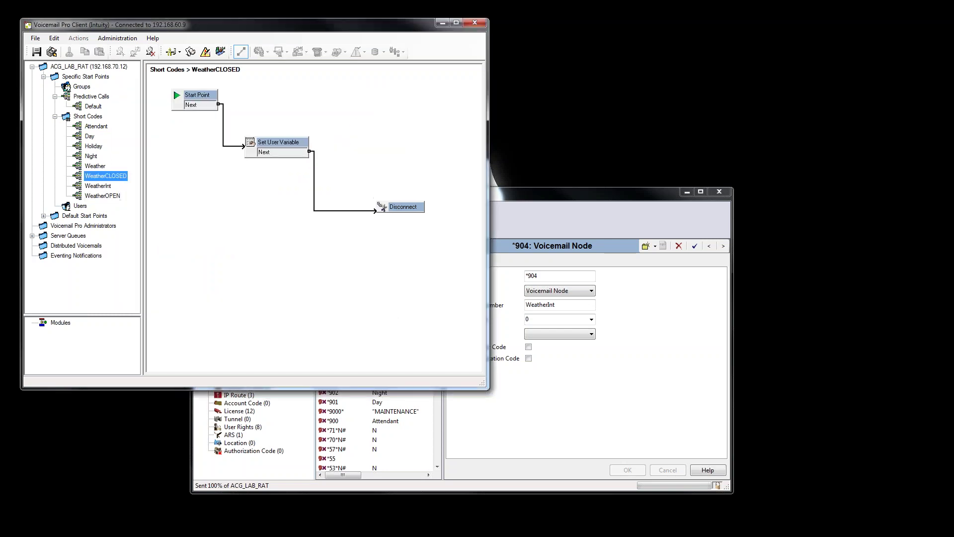
left_click(287, 145)
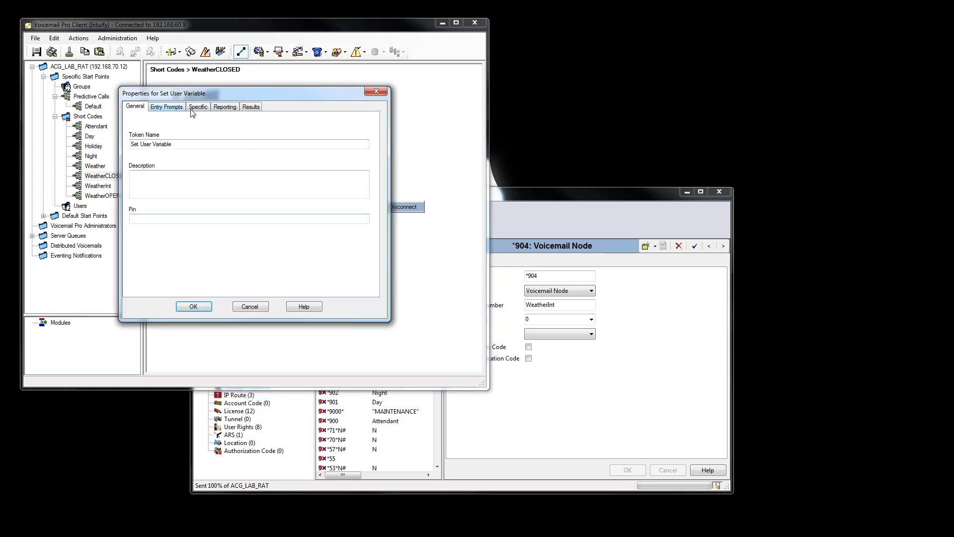
left_click(197, 107)
left_click(159, 108)
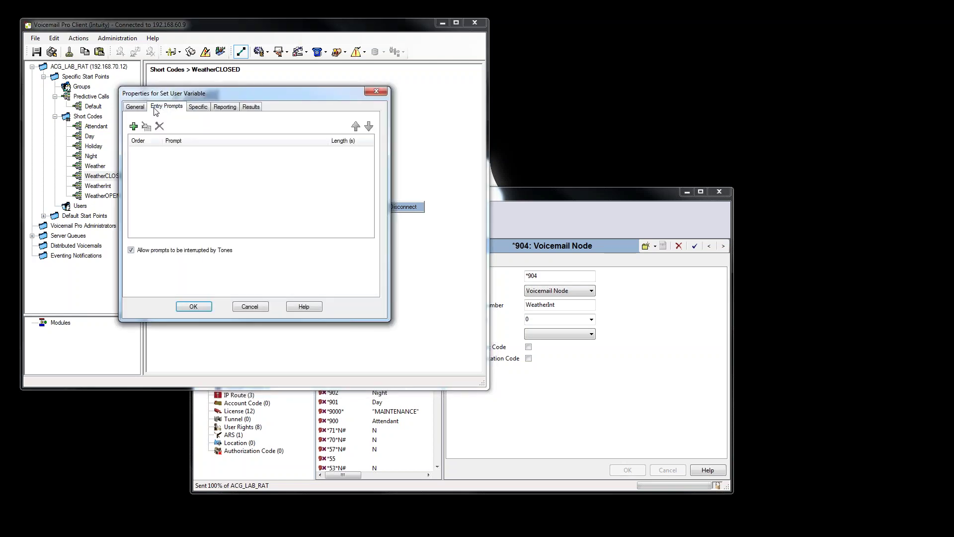
left_click(133, 127)
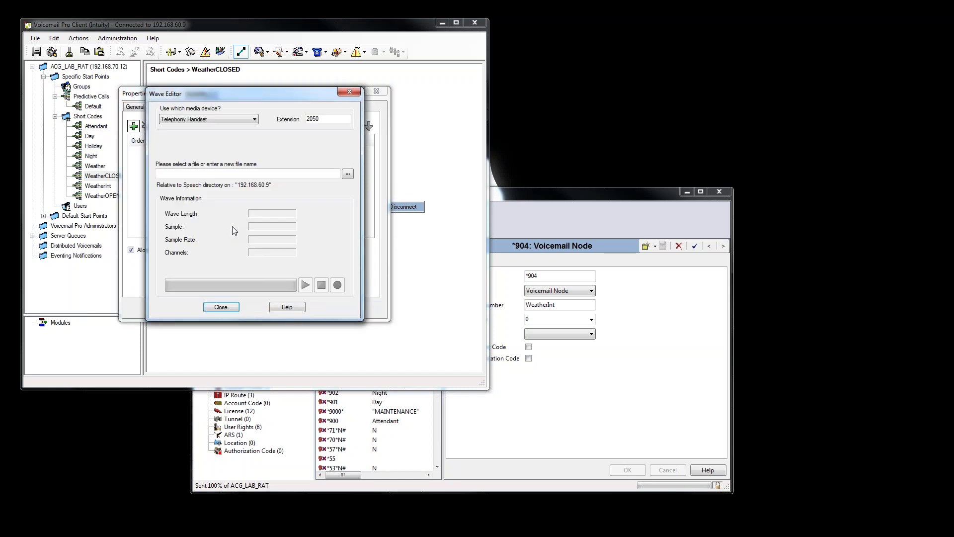
left_click(202, 174)
type("weathercl")
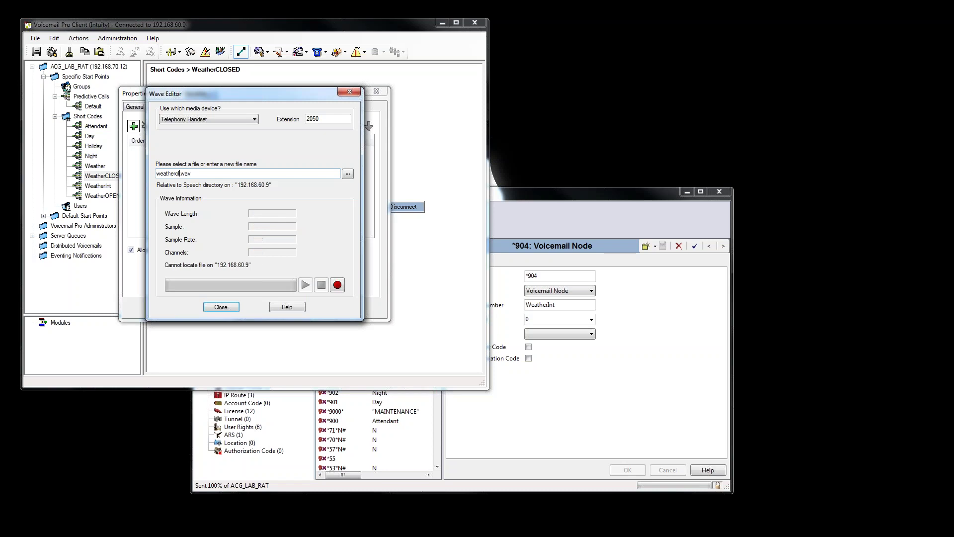
type("osed")
Record weatherclosed.wav via the handset, accept it, and make the call flows live.
left_click(337, 284)
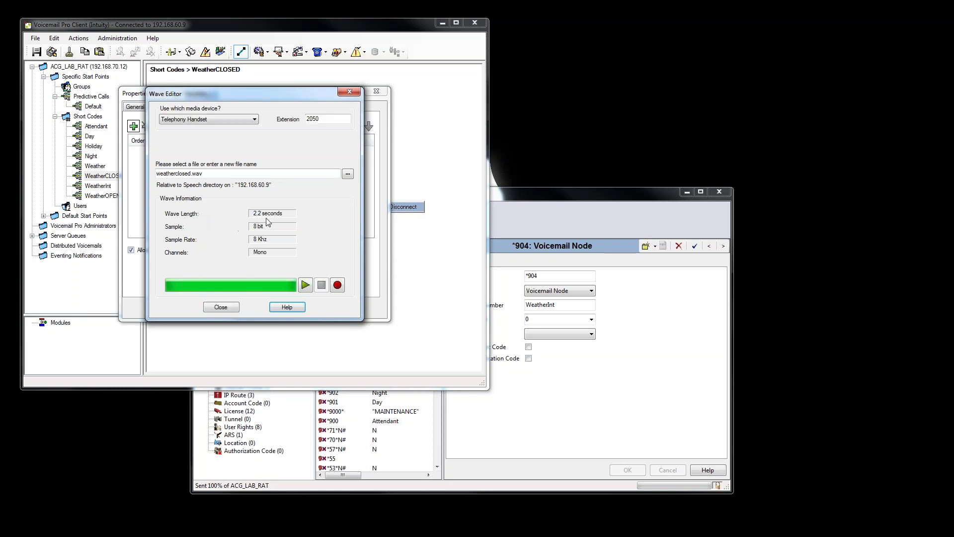
left_click(222, 308)
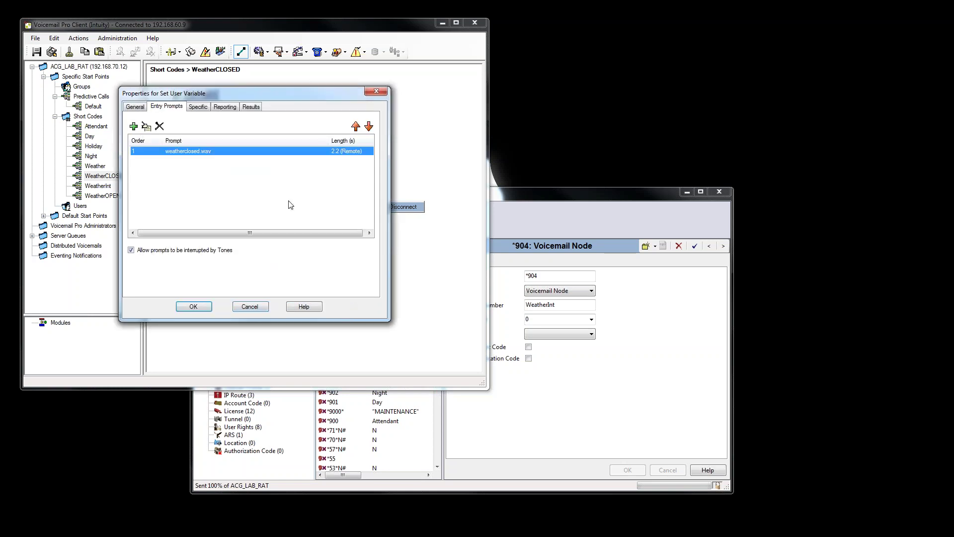
left_click(194, 307)
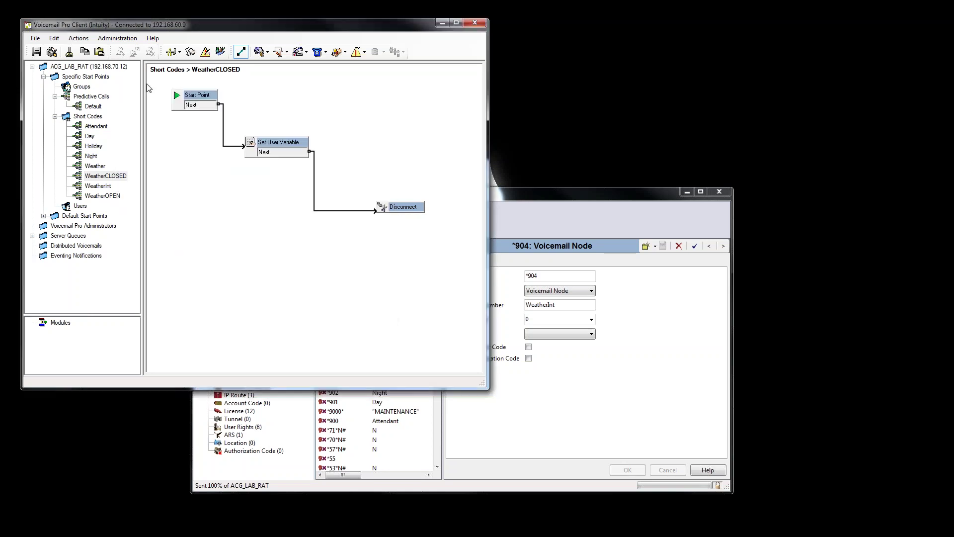
left_click(52, 52)
left_click(253, 227)
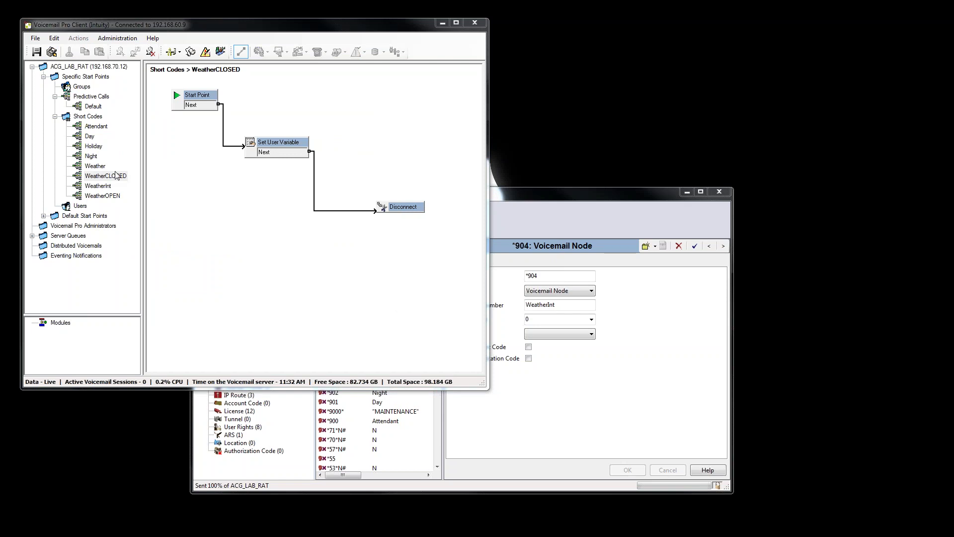
In Attendant, delete Goto* and wire False to Holiday and True to Goto.
left_click(106, 128)
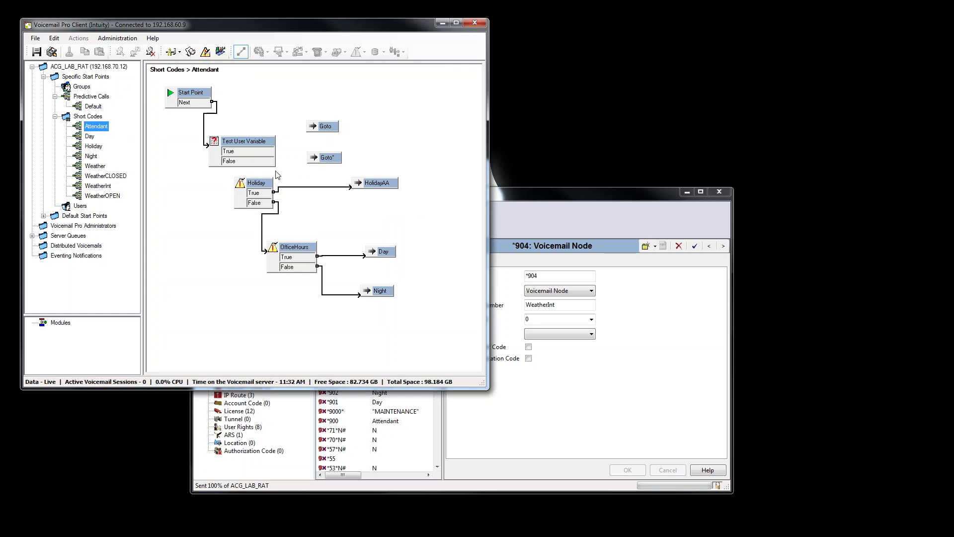
left_click(323, 160)
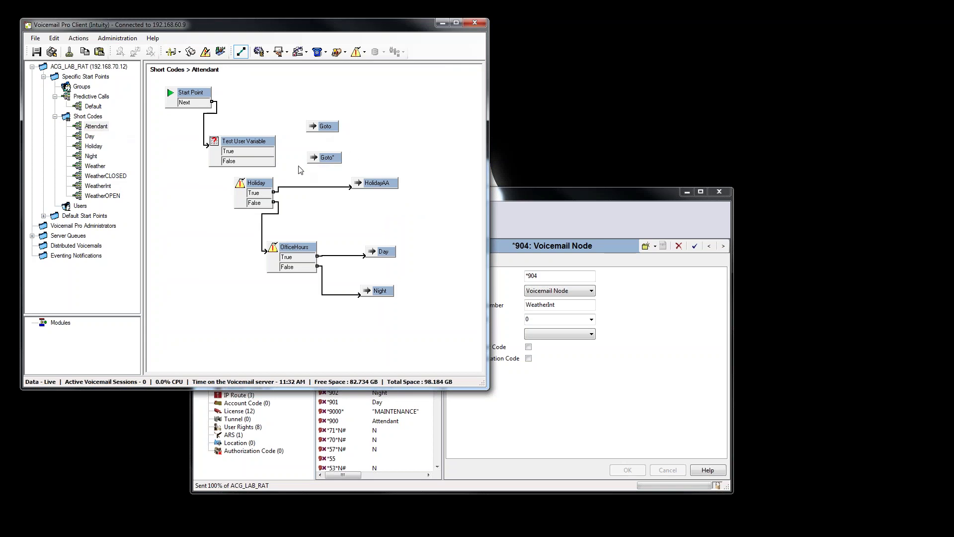
left_click_drag(299, 153, 362, 173)
key("Delete")
left_click_drag(273, 160, 252, 184)
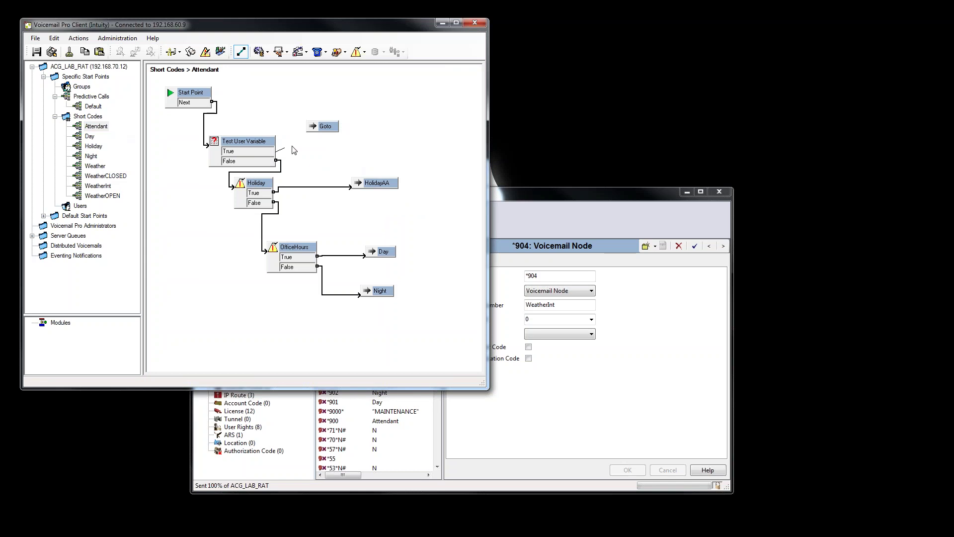
left_click_drag(293, 150, 323, 127)
Set the Goto node's destination to the Short Codes Weather start point.
left_click(328, 130)
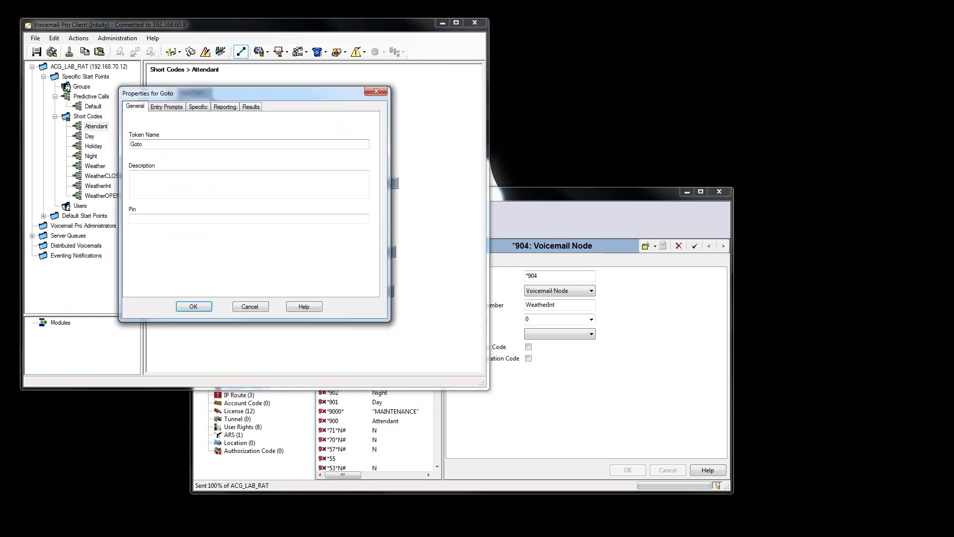
left_click(365, 155)
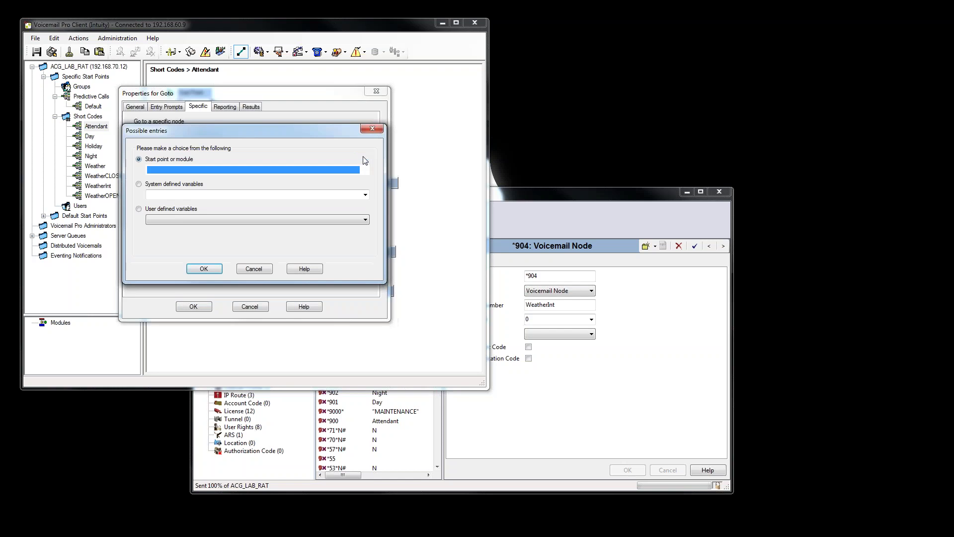
left_click(365, 170)
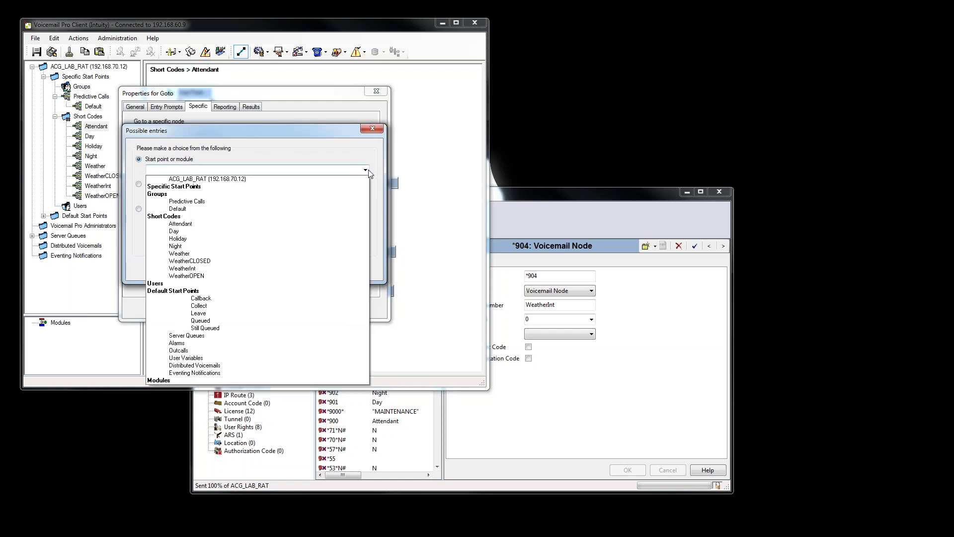
left_click(366, 171)
left_click(366, 170)
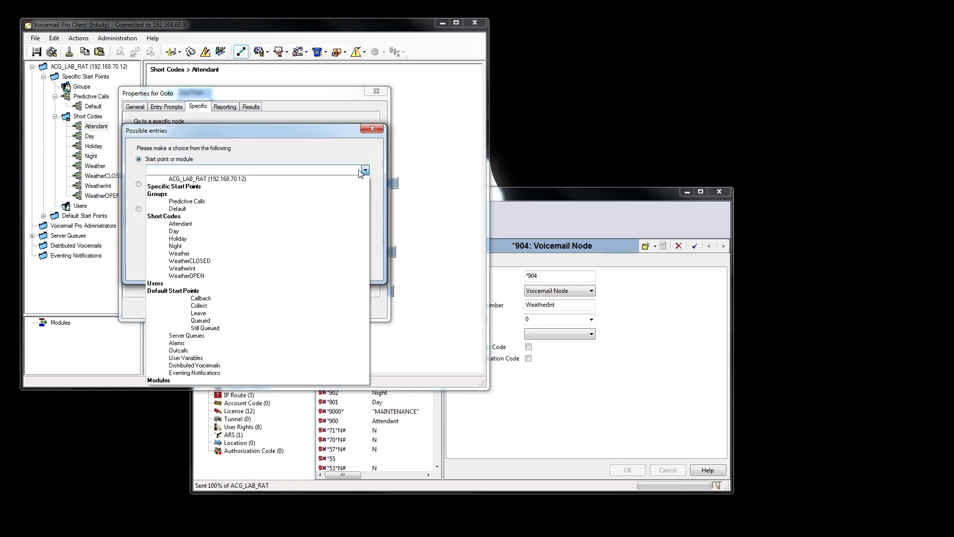
left_click(212, 252)
left_click(201, 269)
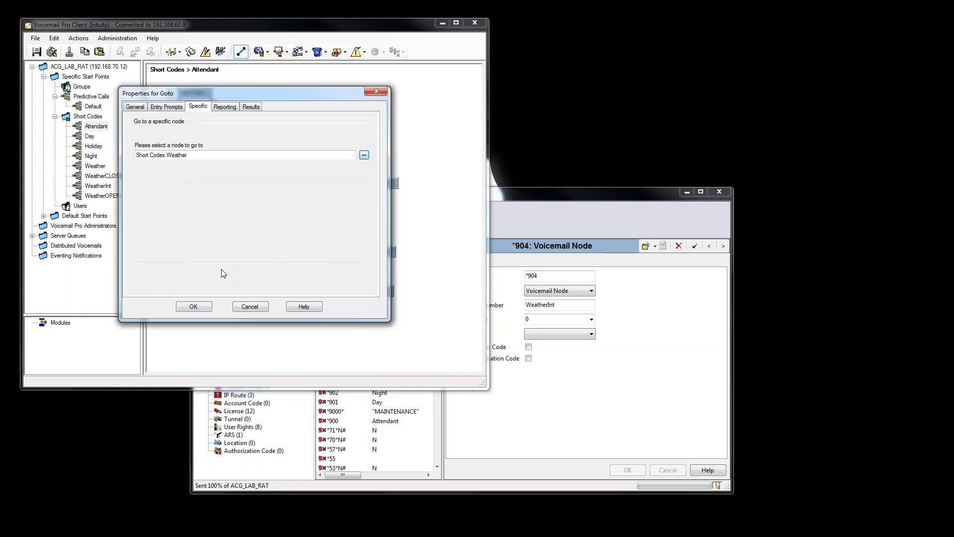
left_click(193, 306)
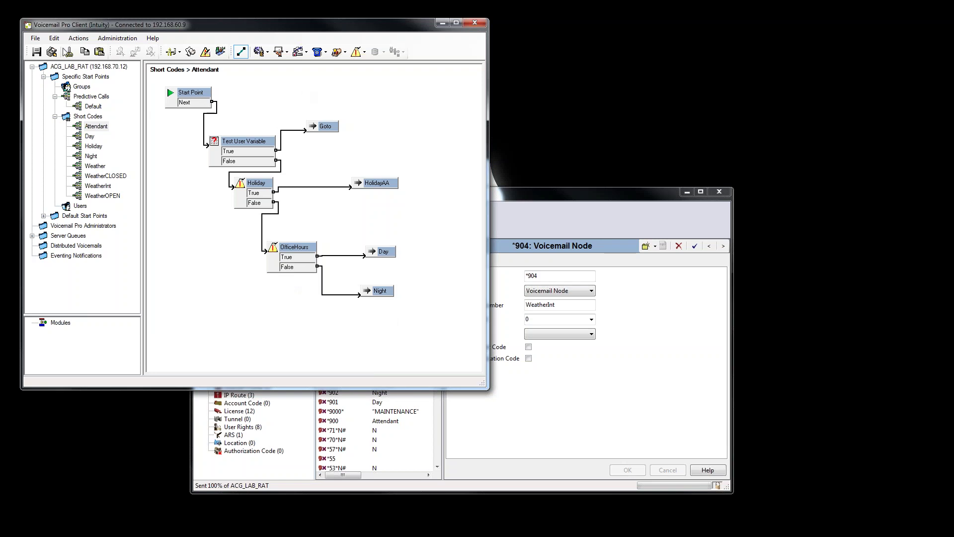
Make the Attendant changes live, then compare the WeatherCLOSED and WeatherOPEN flows.
left_click(51, 52)
left_click(252, 227)
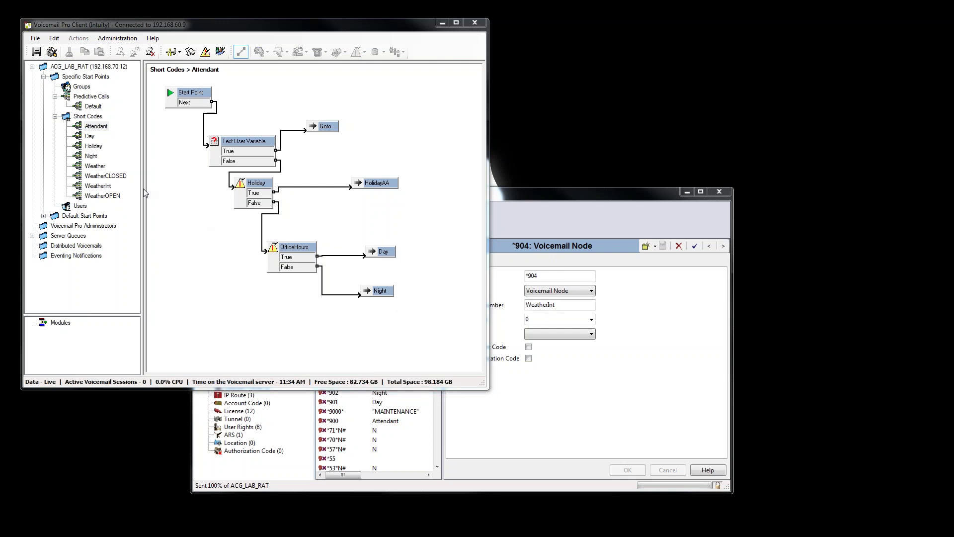
left_click(105, 177)
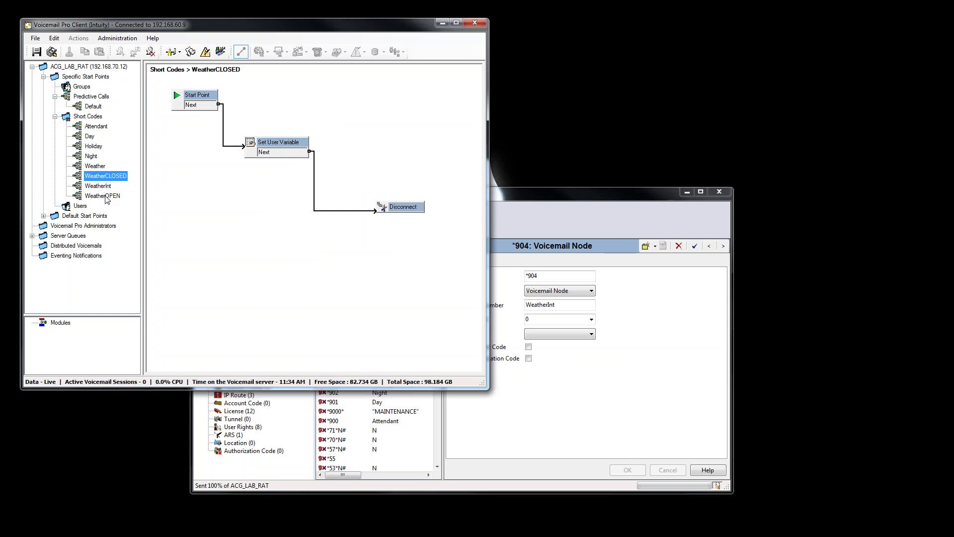
left_click(106, 196)
left_click(121, 178)
left_click(117, 197)
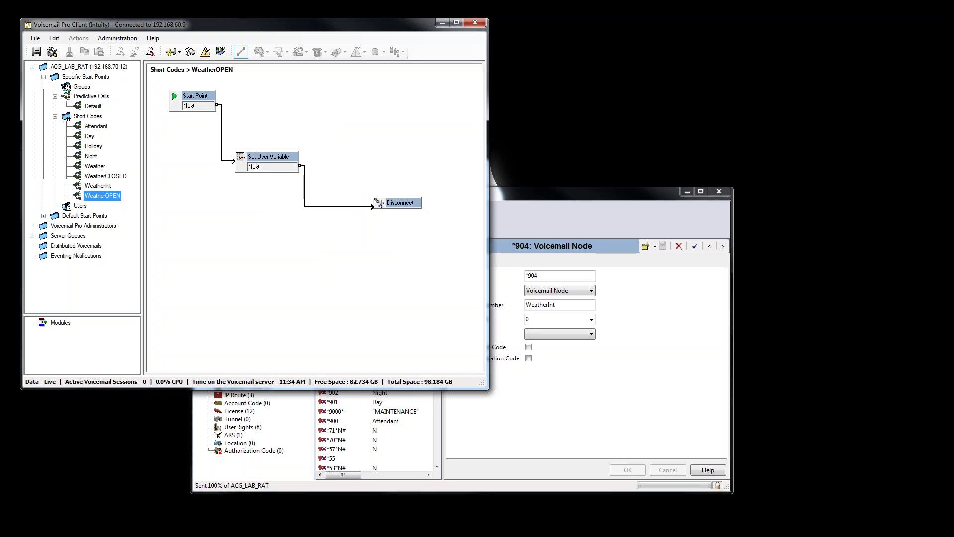
left_click(118, 177)
Start a new short code *905 next to *904 with its feature set to Voicemail Node.
left_click(503, 471)
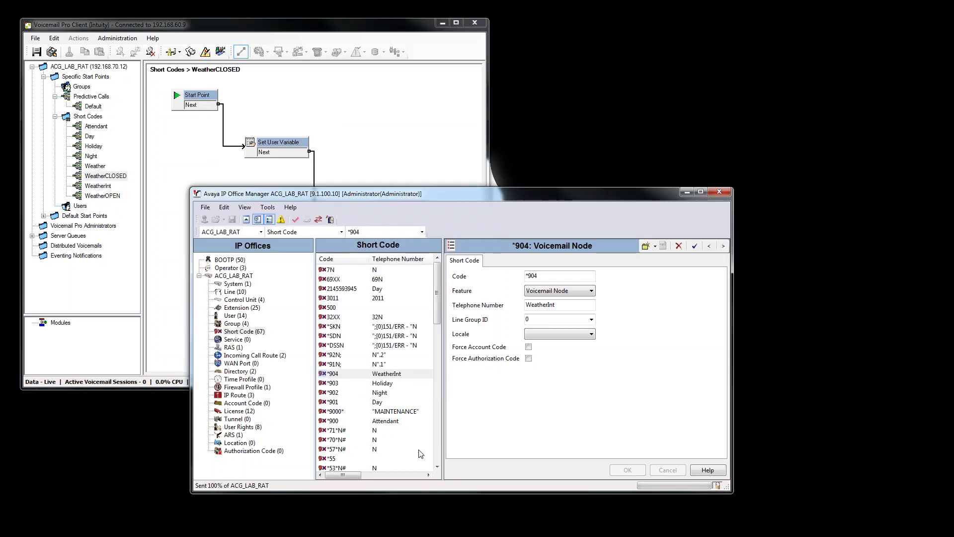
left_click(344, 375)
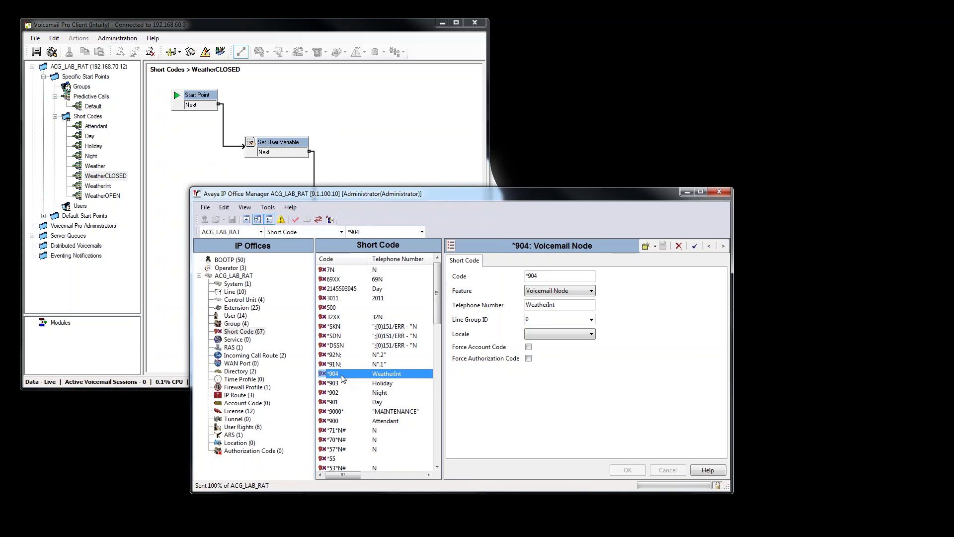
right_click(342, 378)
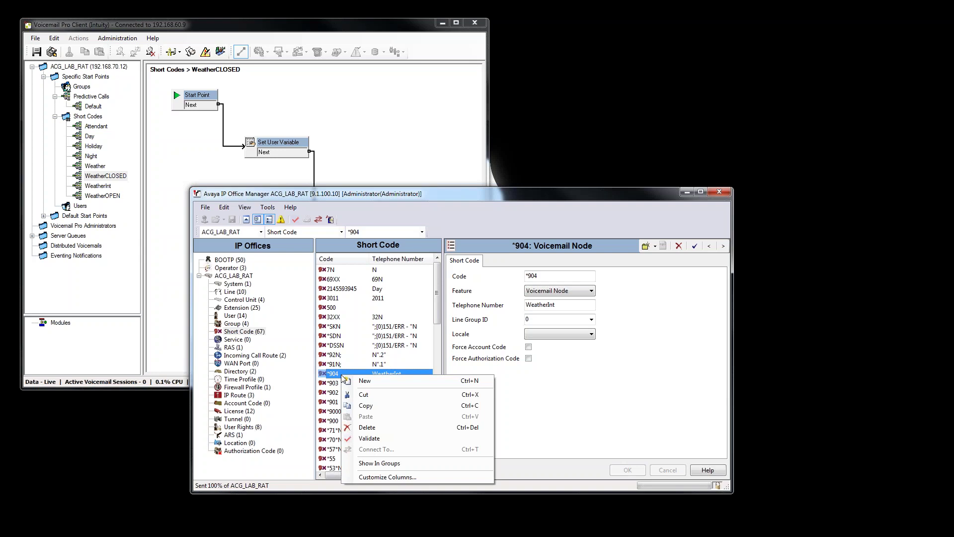
left_click(373, 383)
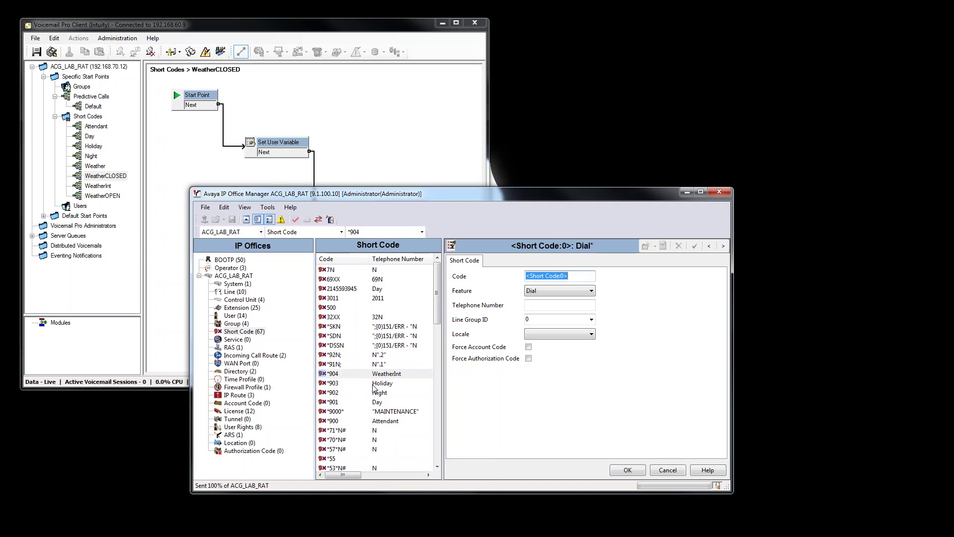
type("*")
key("Tab")
key("v")
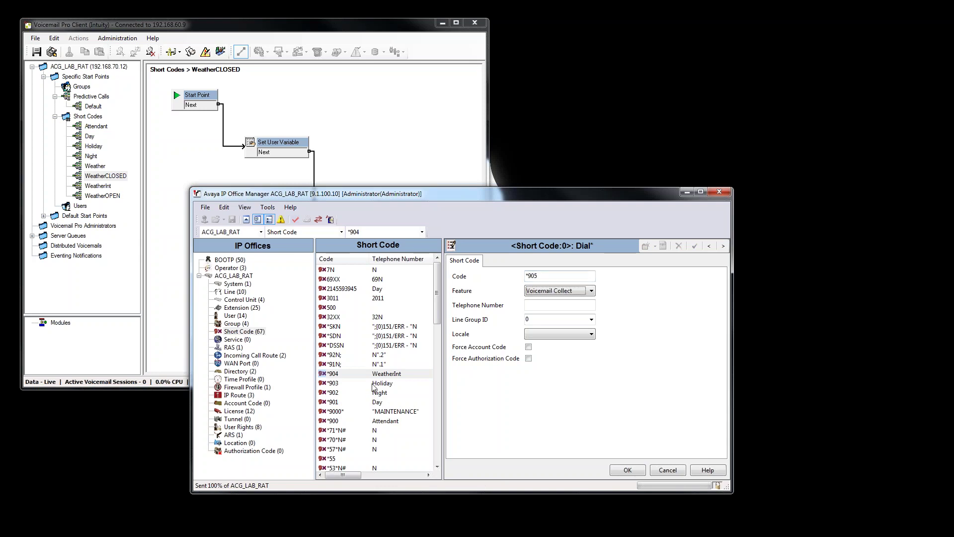
key("v")
key("Tab")
Copy the WeatherOPEN start point name in Voicemail Pro without renaming it.
left_click(97, 198)
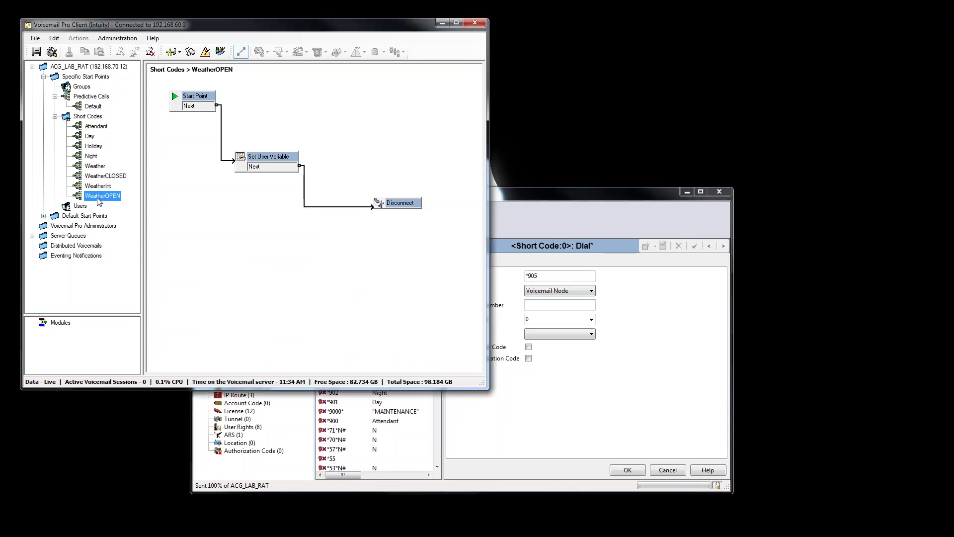
right_click(98, 198)
left_click(117, 238)
key("ctrl+c")
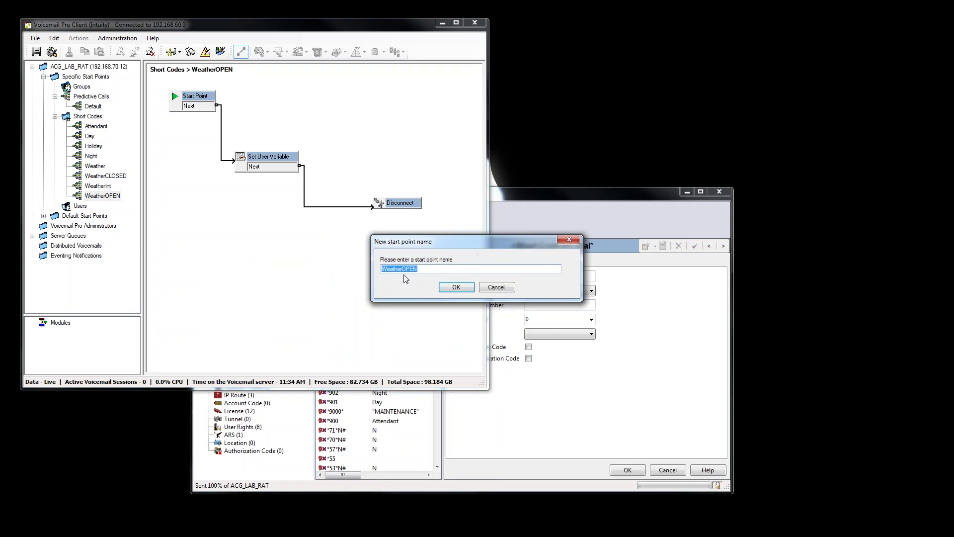
right_click(406, 279)
left_click(422, 301)
left_click(455, 288)
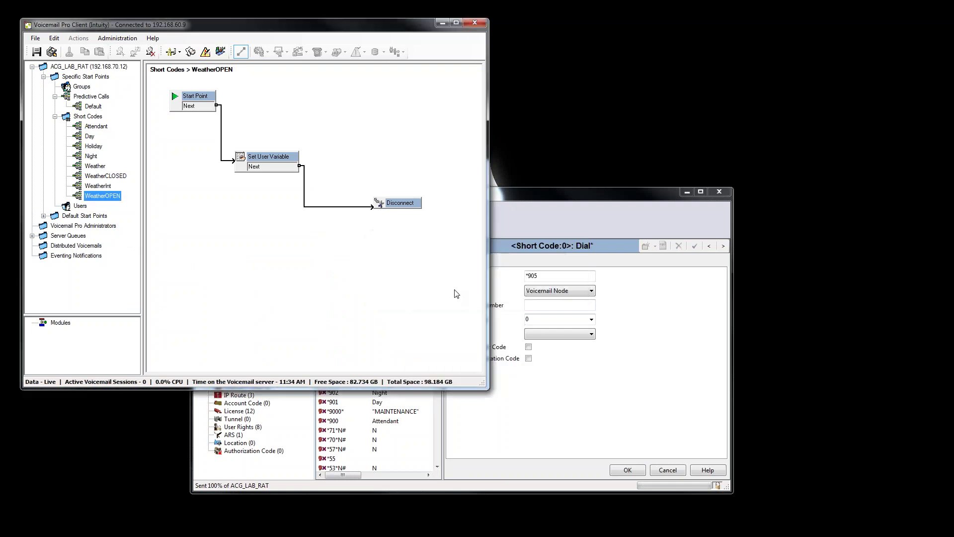
Paste WeatherOPEN as the telephone number and save the *905 short code.
left_click(557, 305)
right_click(556, 307)
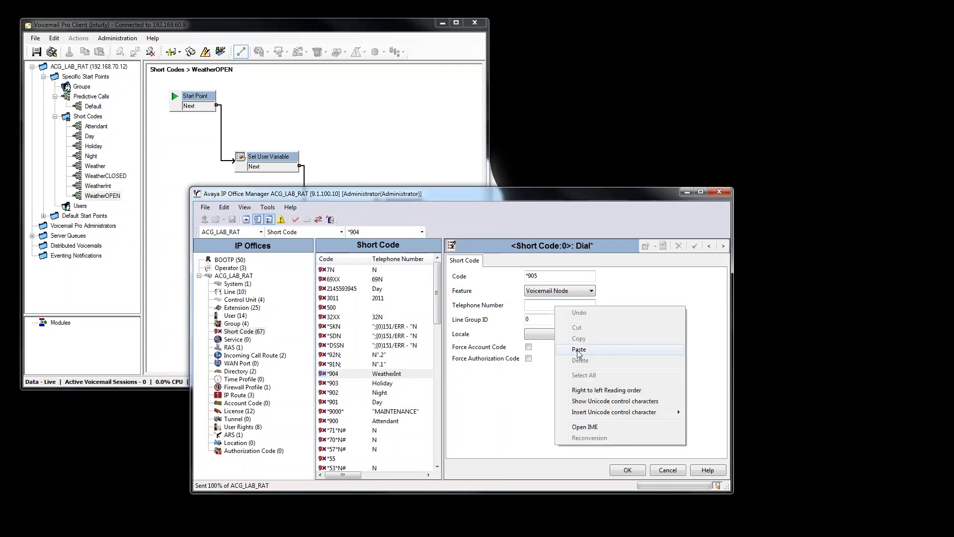
left_click(579, 349)
left_click(628, 470)
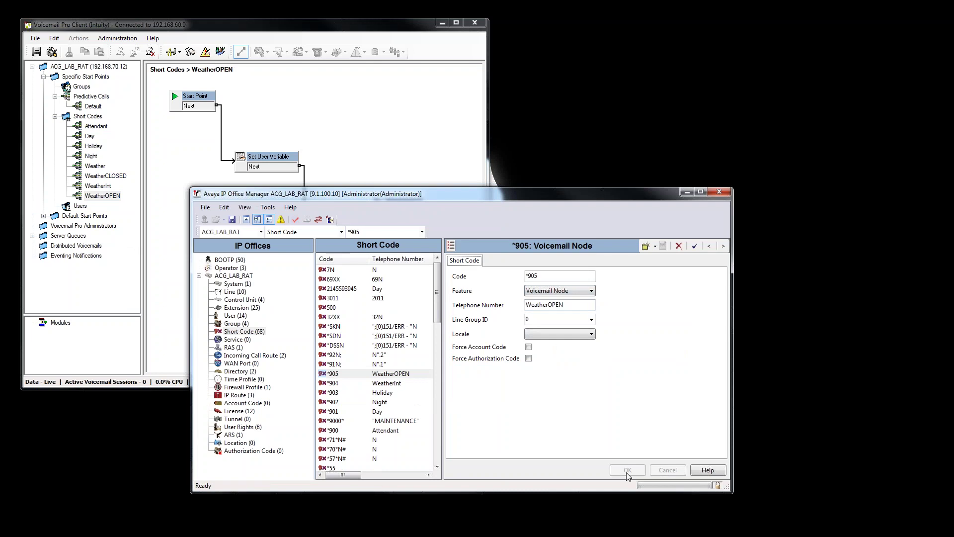
right_click(343, 381)
left_click(377, 382)
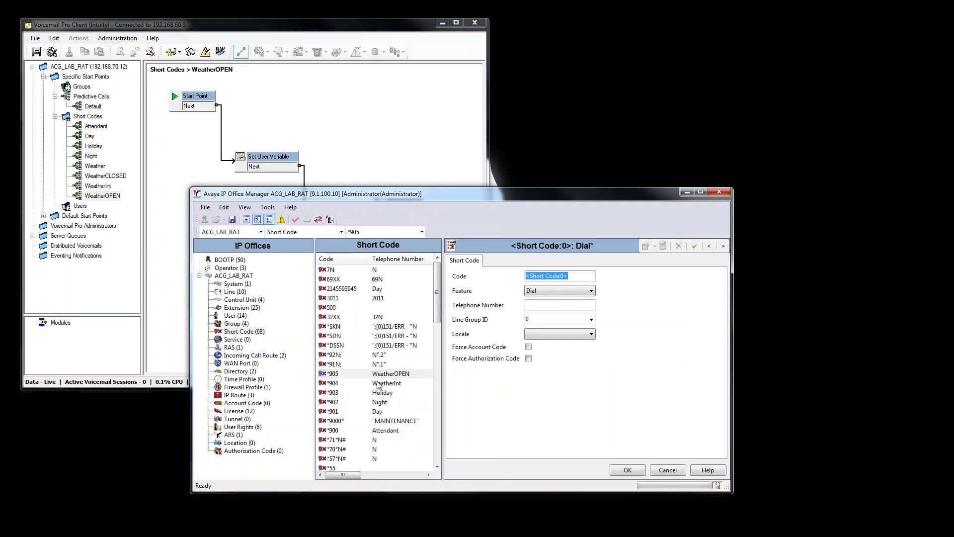
Enter short code *906 and set its feature to Voicemail Node.
type("*906")
left_click(545, 296)
key("v")
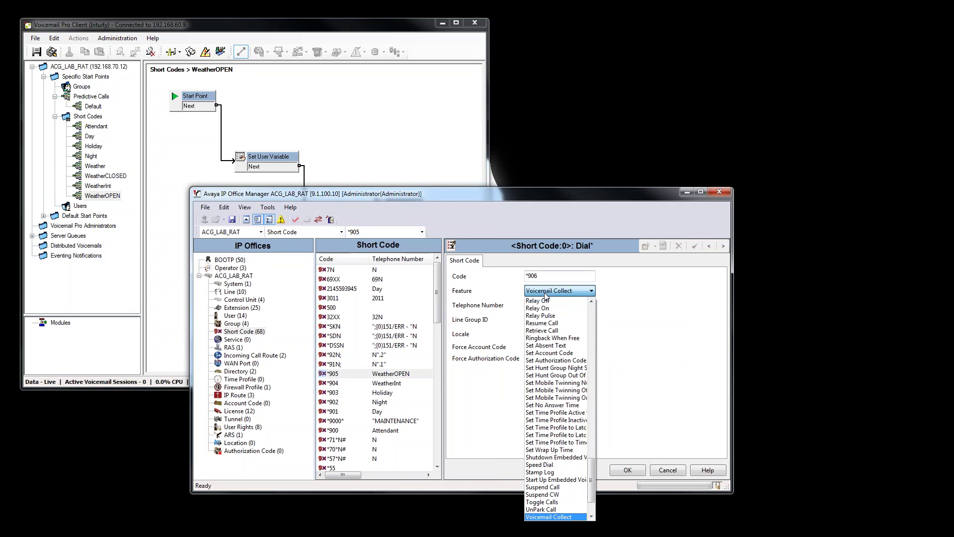
scroll(555, 507, "down", 1)
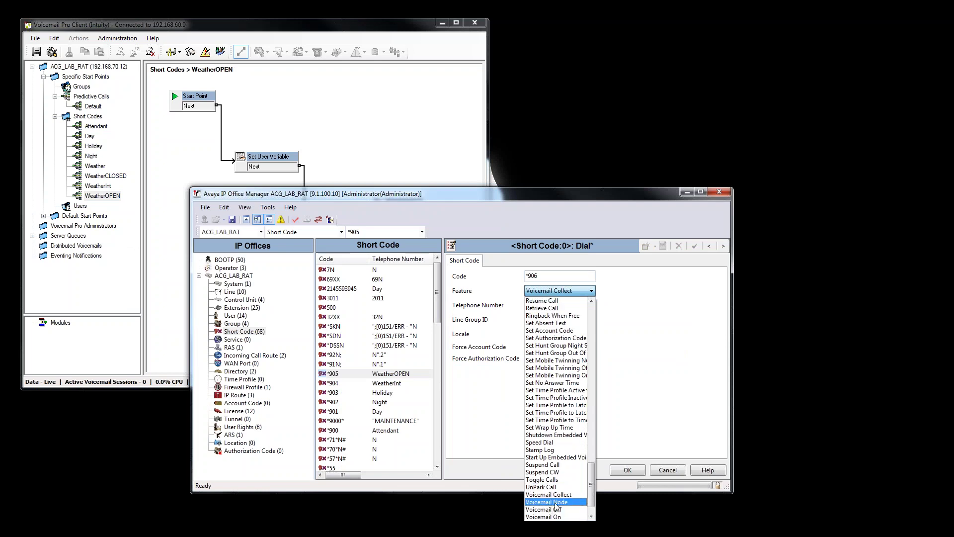
left_click(556, 503)
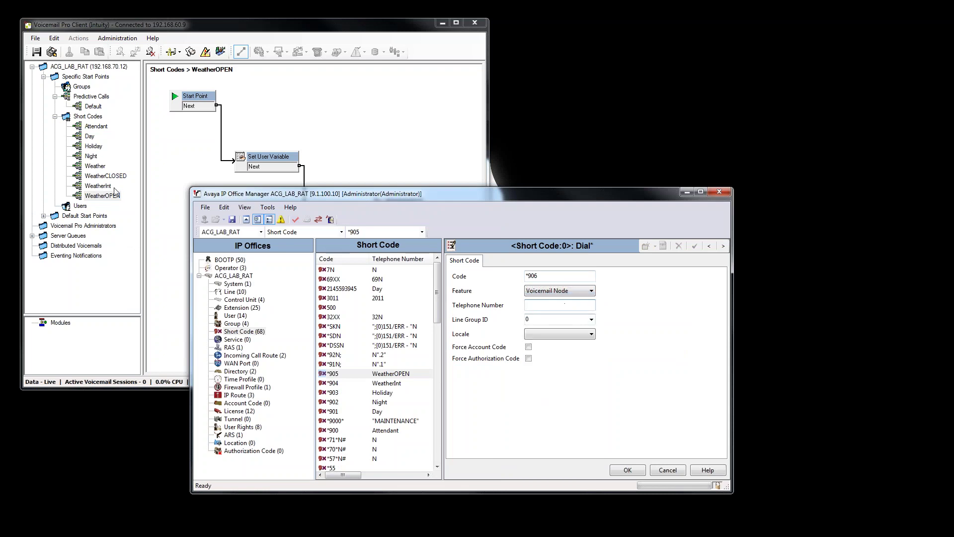
Copy the WeatherCLOSED start point name in Voicemail Pro without renaming it.
left_click(105, 175)
right_click(114, 177)
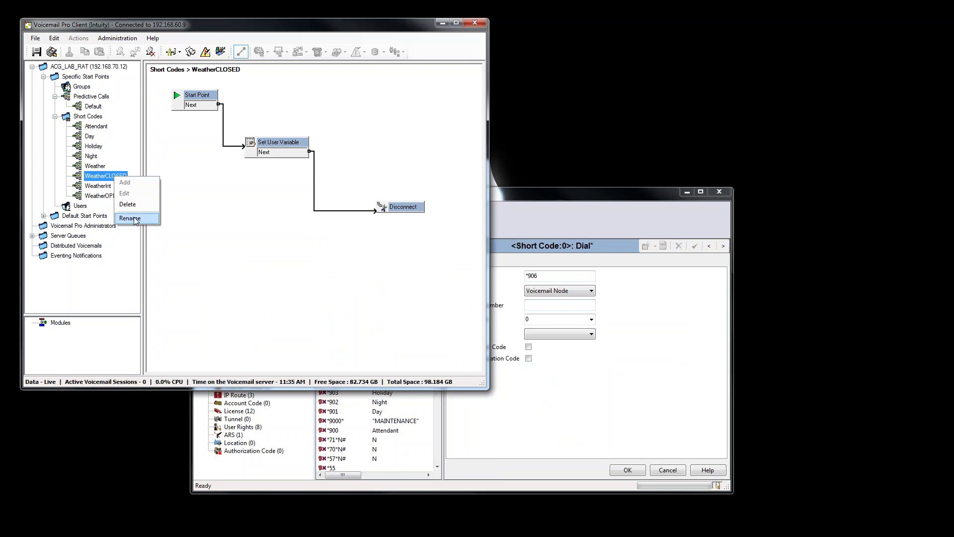
left_click(135, 219)
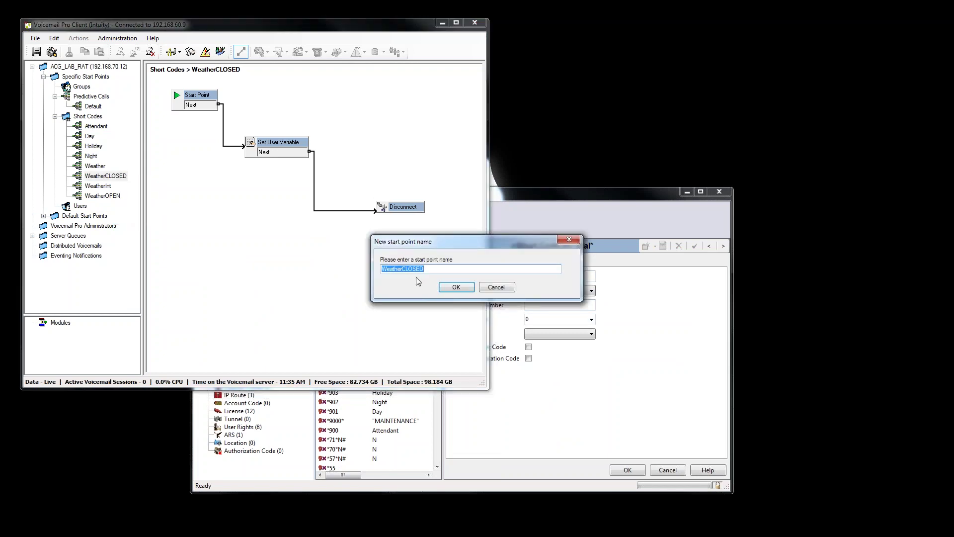
right_click(415, 271)
left_click(437, 302)
left_click(498, 287)
Paste WeatherCLOSED as the telephone number, save *906, and review codes *904 and *905.
left_click(519, 411)
right_click(526, 306)
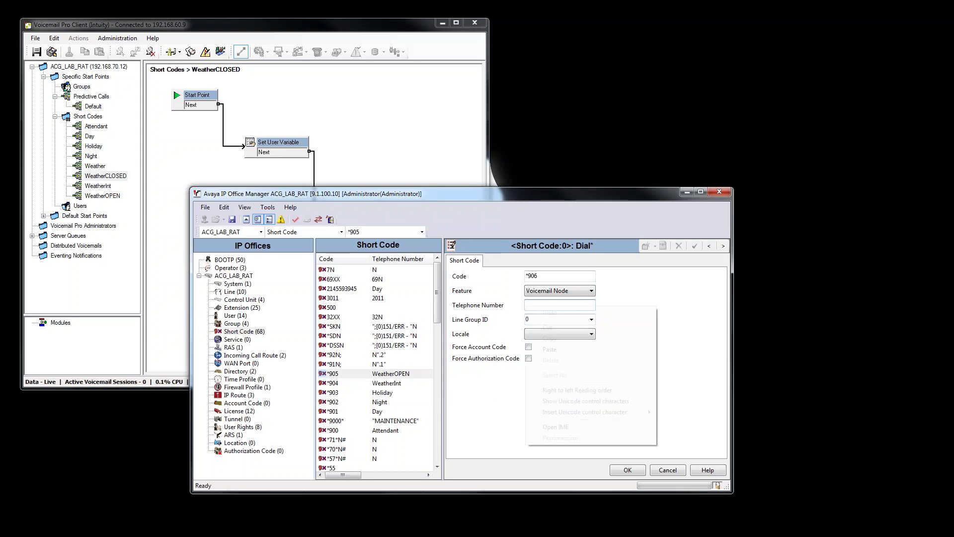
left_click(549, 350)
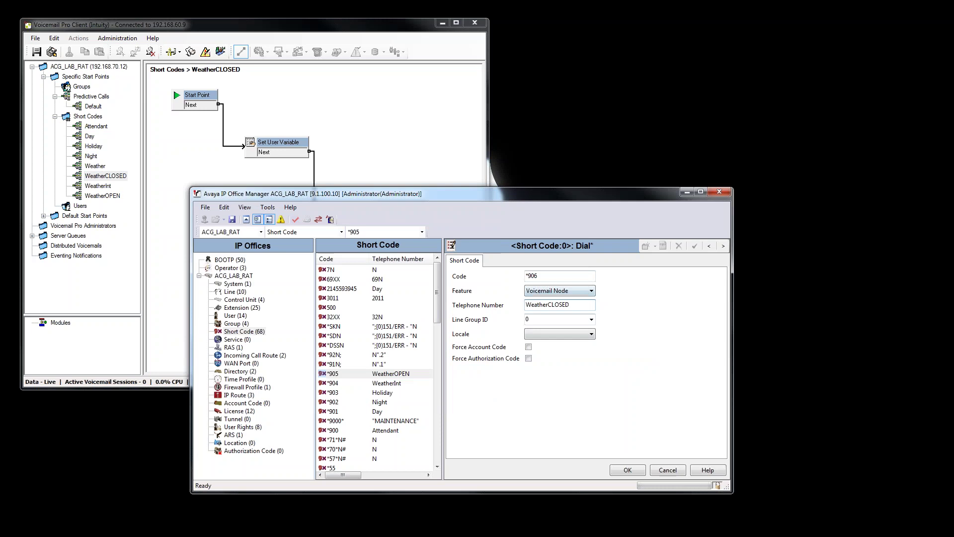
left_click(627, 470)
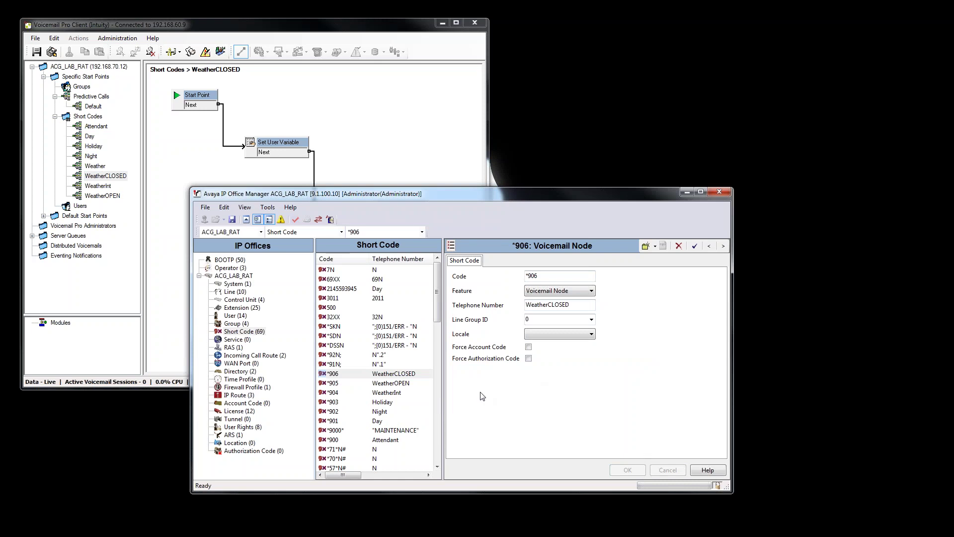
left_click(373, 393)
left_click(385, 383)
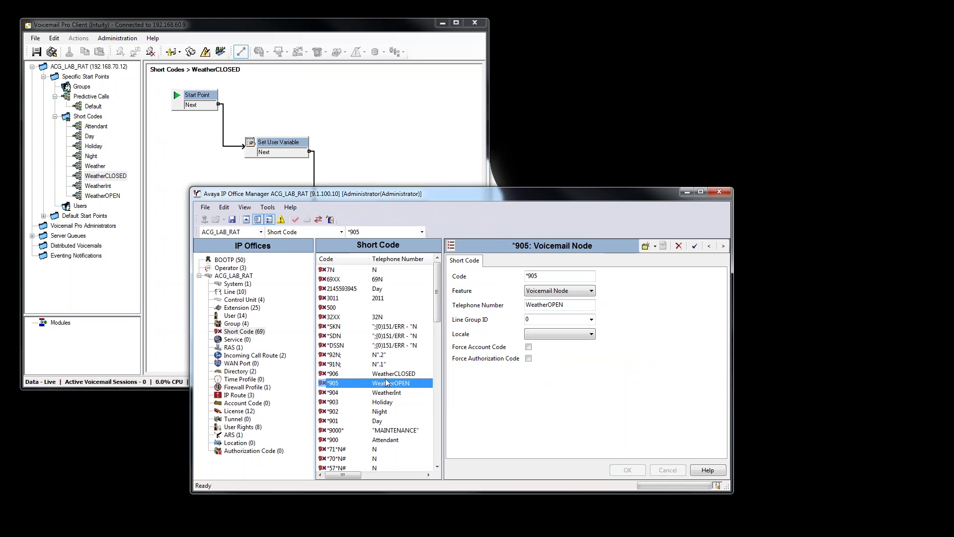
Review code *906, then copy the Weather start point name in Voicemail Pro.
left_click(388, 375)
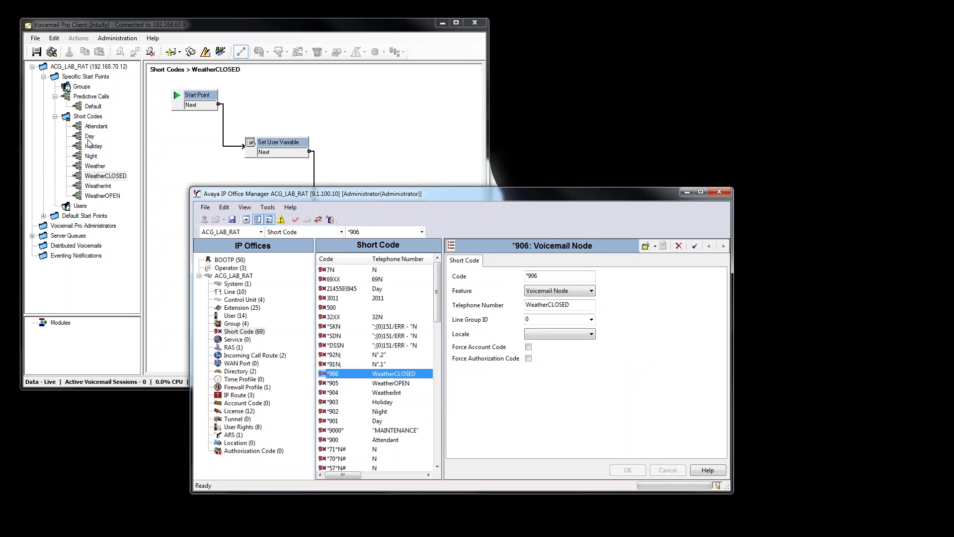
left_click(94, 167)
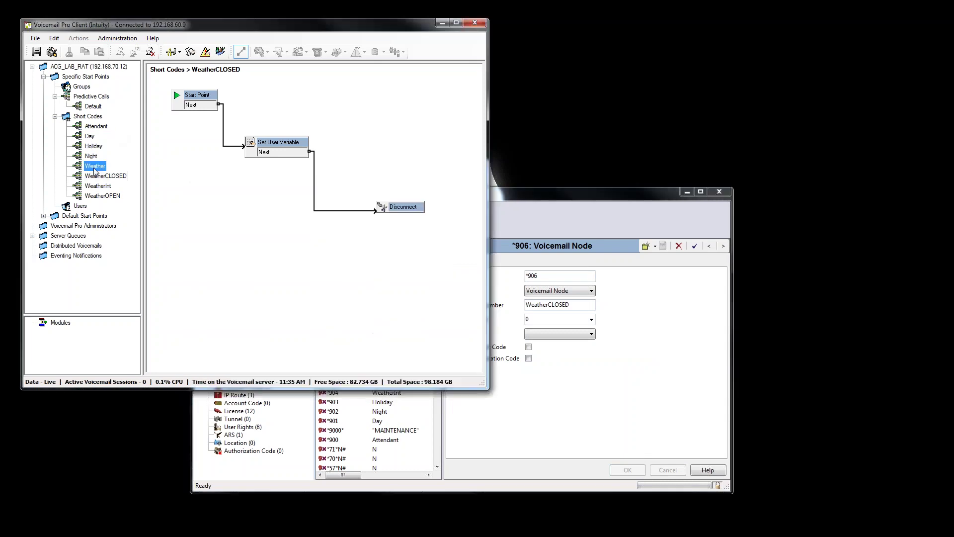
right_click(94, 167)
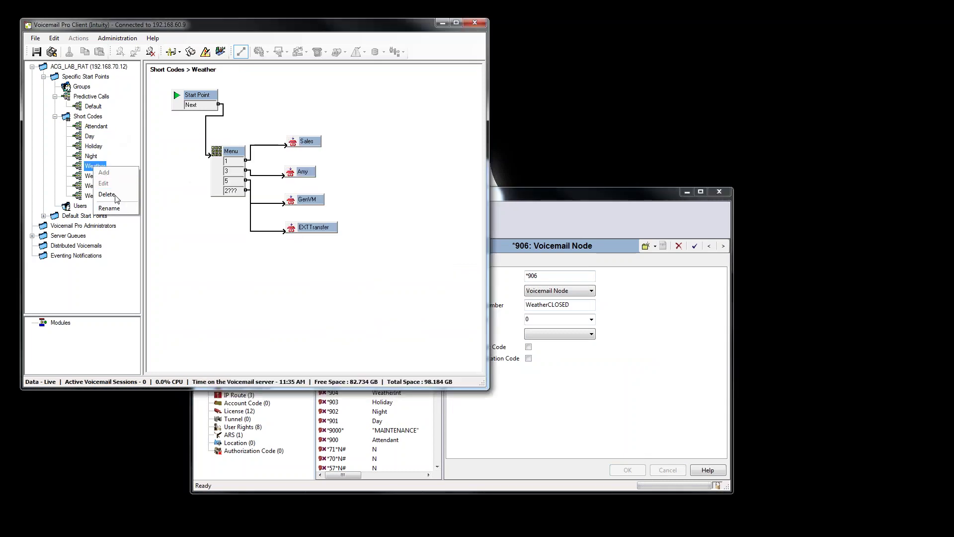
left_click(106, 196)
right_click(391, 270)
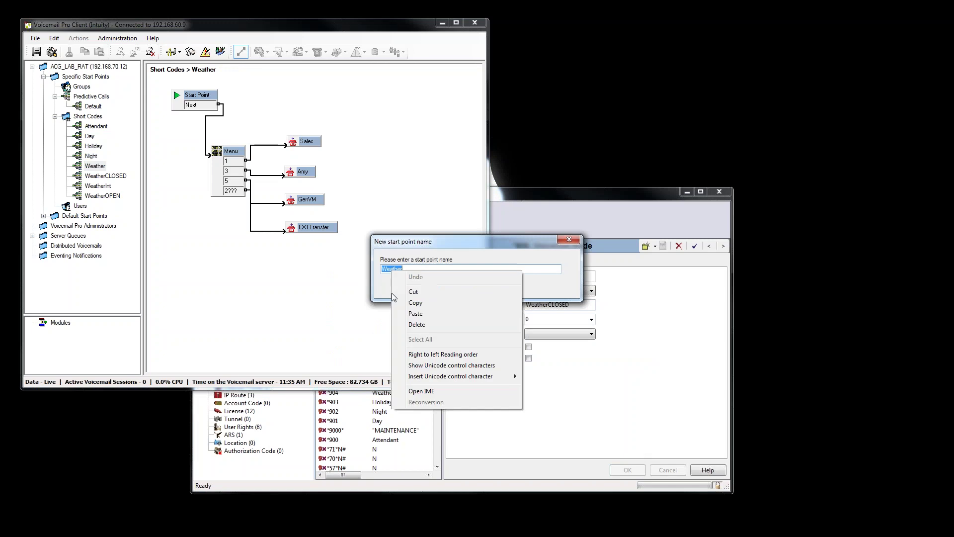
left_click(418, 307)
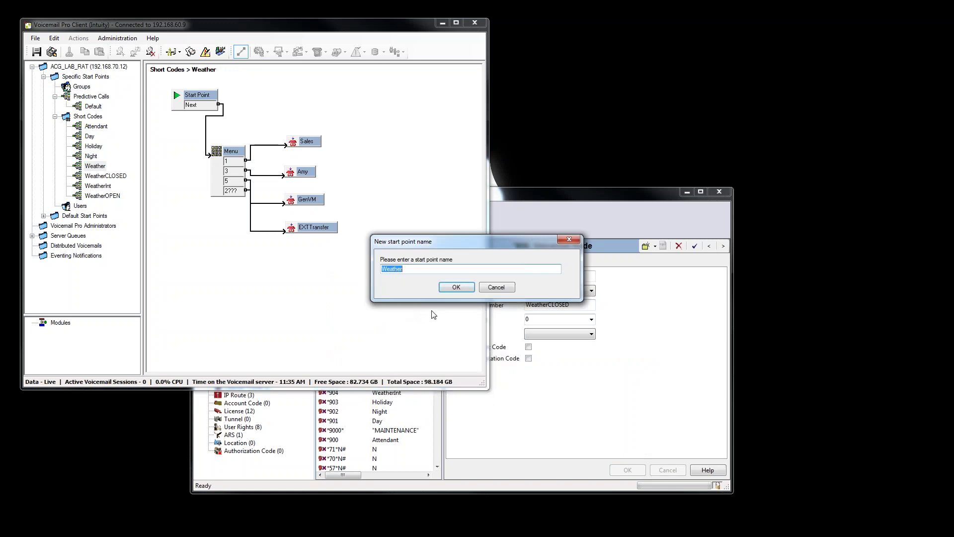
left_click(456, 287)
left_click(456, 448)
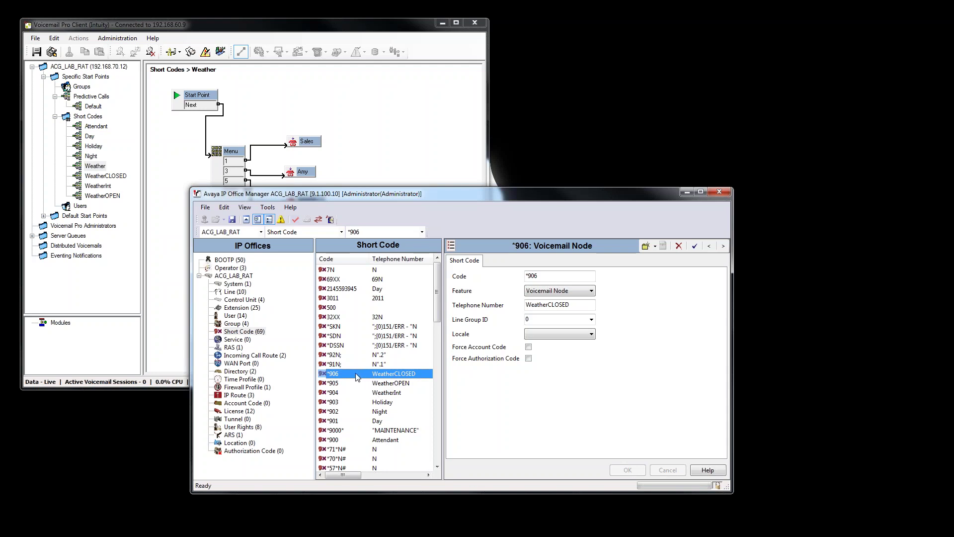
Create new short code *907 with its feature set to Voicemail Node.
right_click(355, 373)
left_click(401, 385)
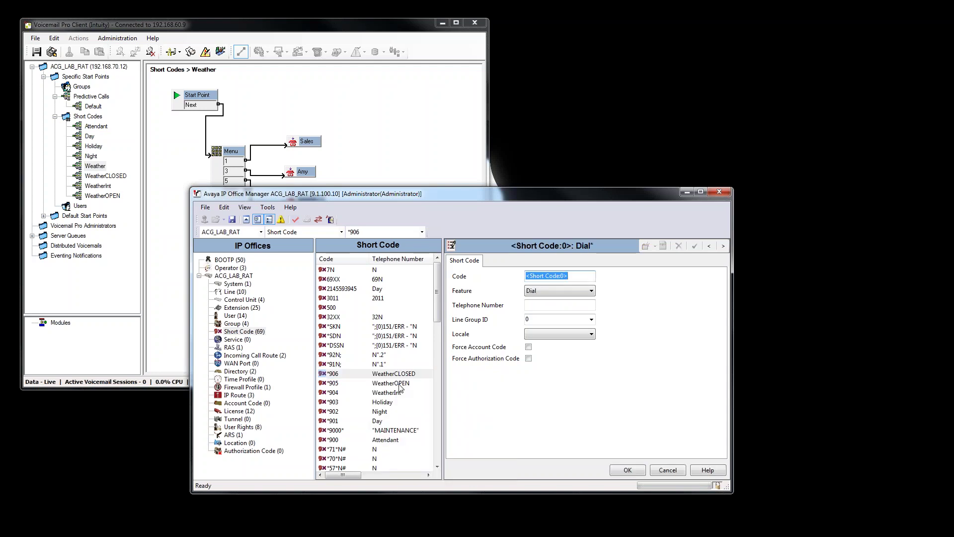
type("*907")
left_click(576, 290)
key("v")
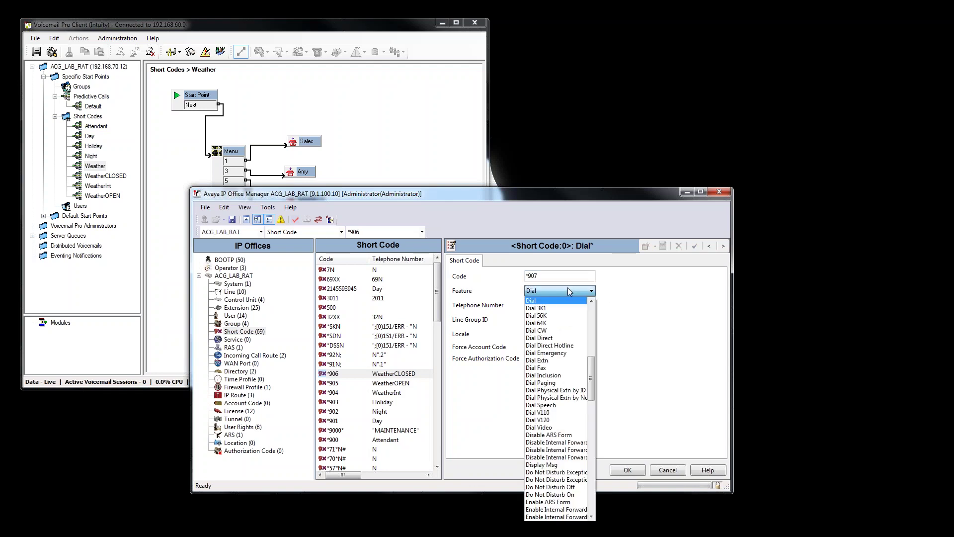
scroll(554, 499, "down", 1)
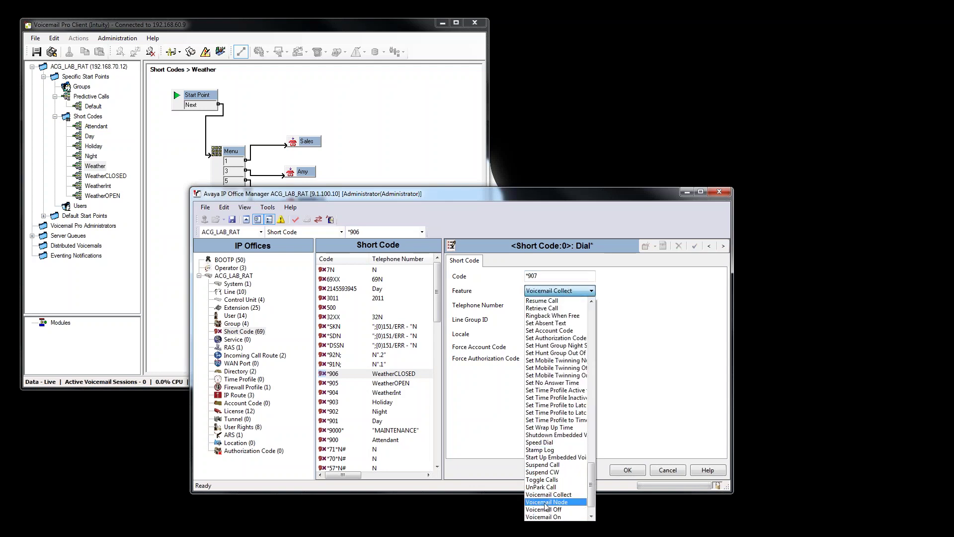
left_click(555, 502)
Paste Weather as the telephone number, save *907, and open Save Configuration.
right_click(556, 304)
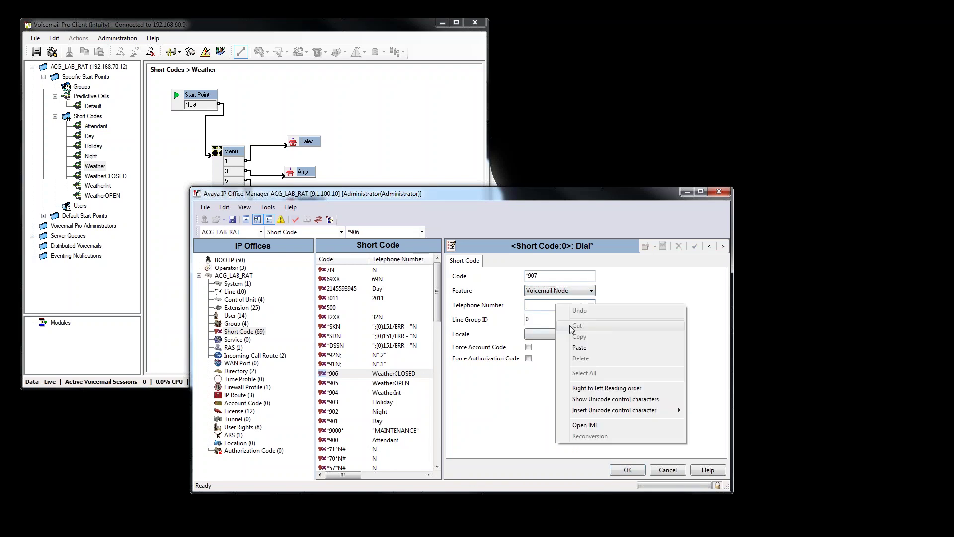
left_click(624, 344)
left_click(616, 470)
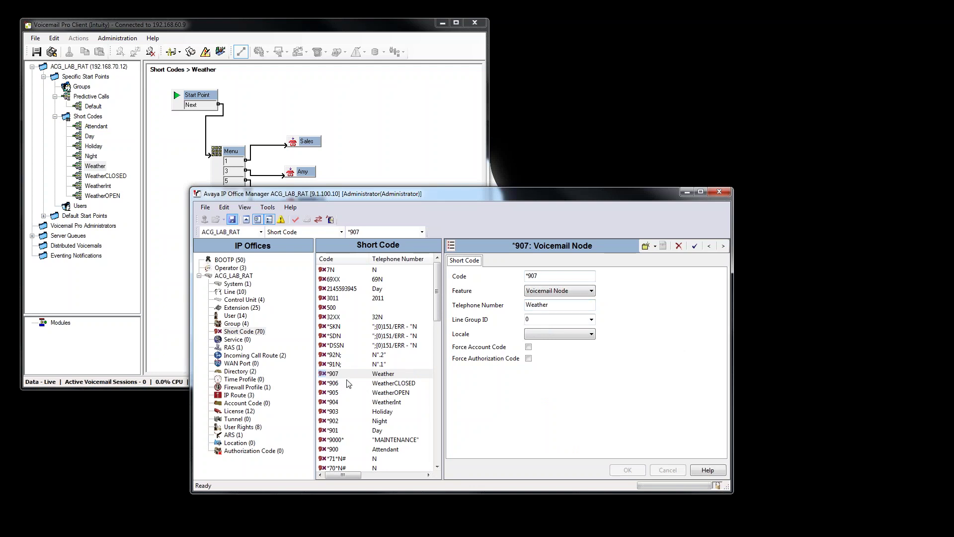
key("ctrl+s")
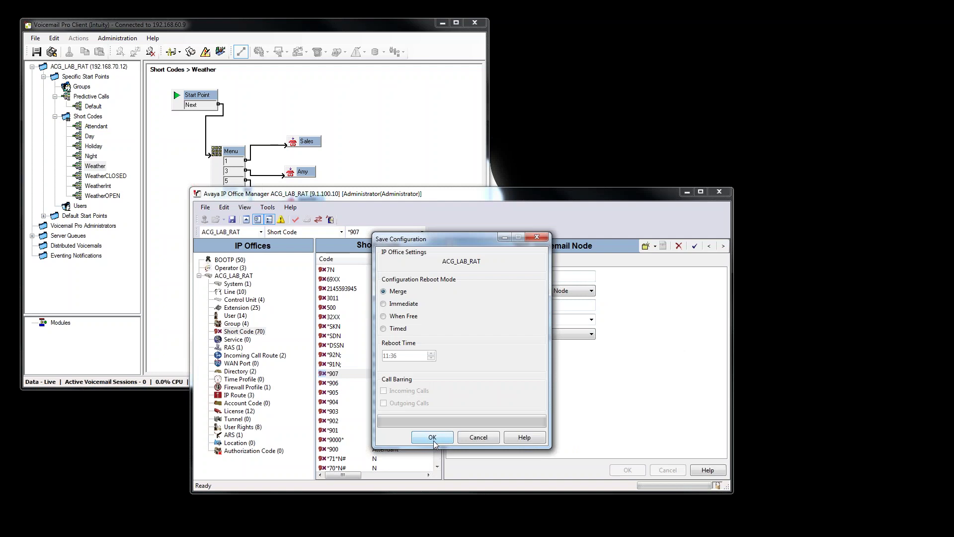
Send the configuration to ACG_LAB_RAT using Merge mode.
left_click(432, 440)
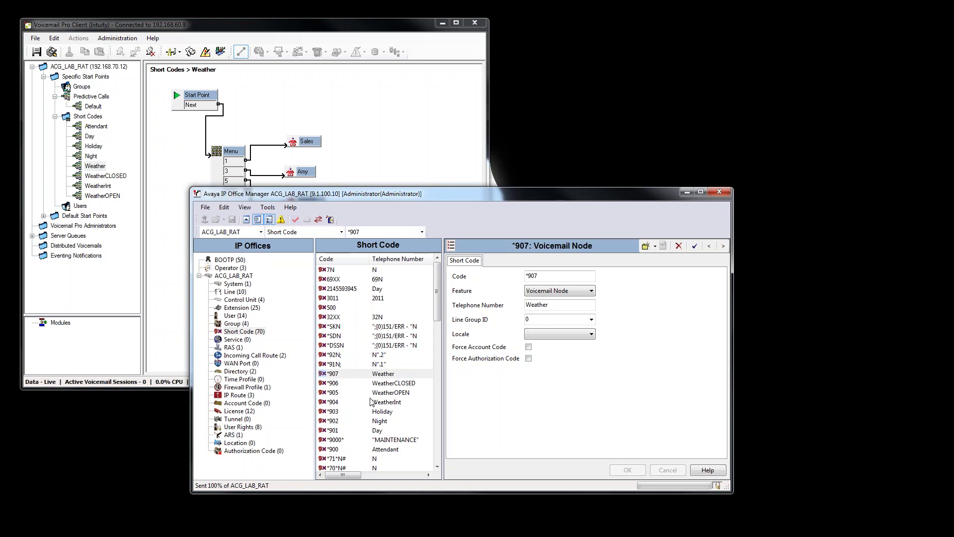
left_click(353, 403)
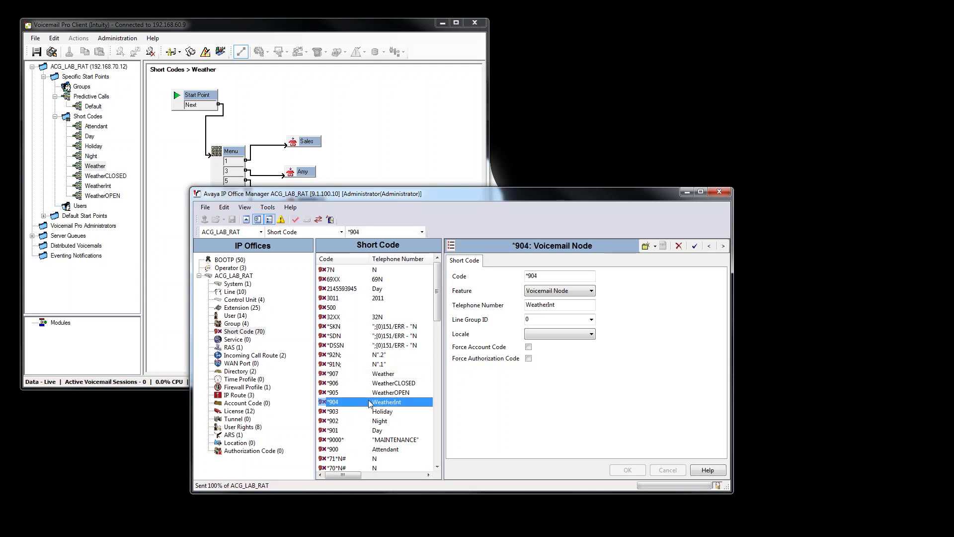
left_click(386, 393)
left_click(393, 385)
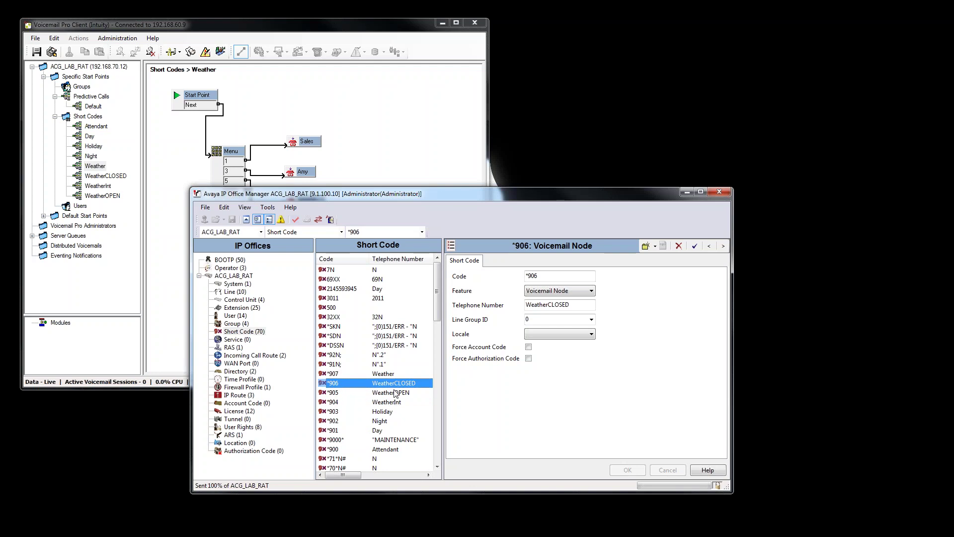
left_click(395, 394)
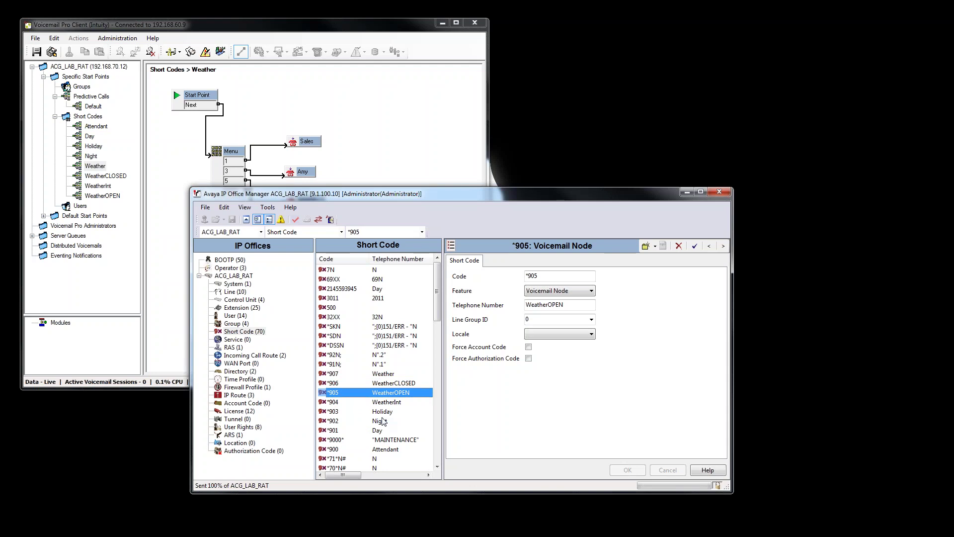
left_click(170, 342)
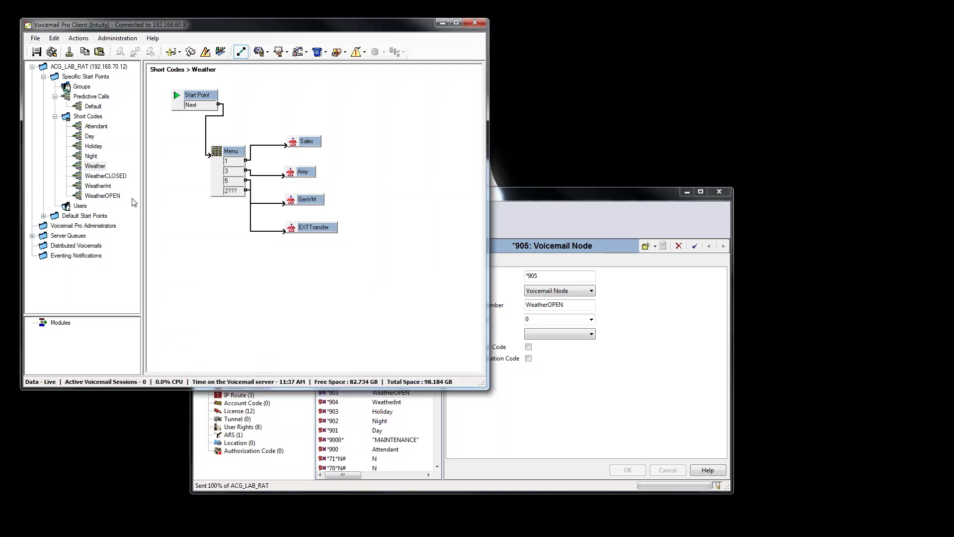
left_click(95, 126)
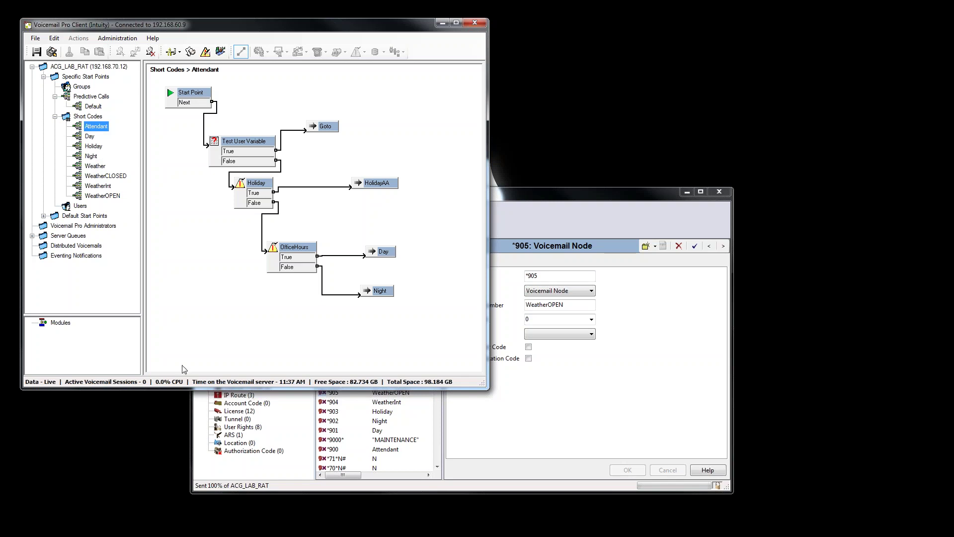
left_click(260, 470)
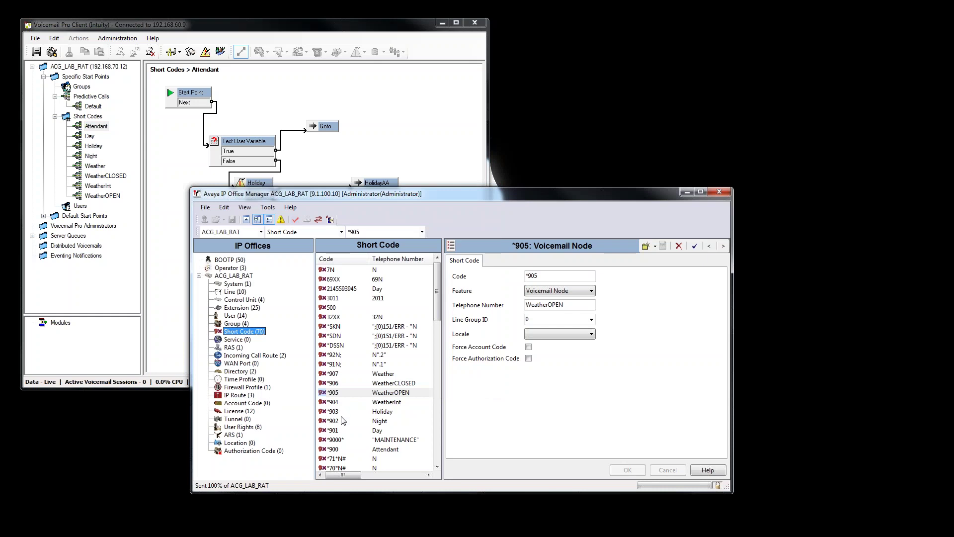
left_click(339, 448)
left_click(278, 355)
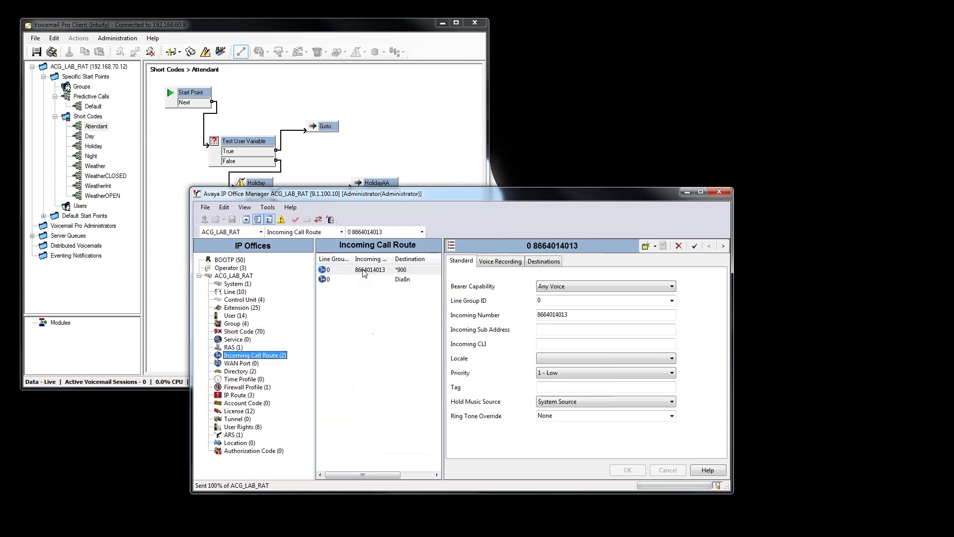
Compare the WeatherOPEN call flow with short code *905 as a Voicemail Node in Manager.
left_click(543, 260)
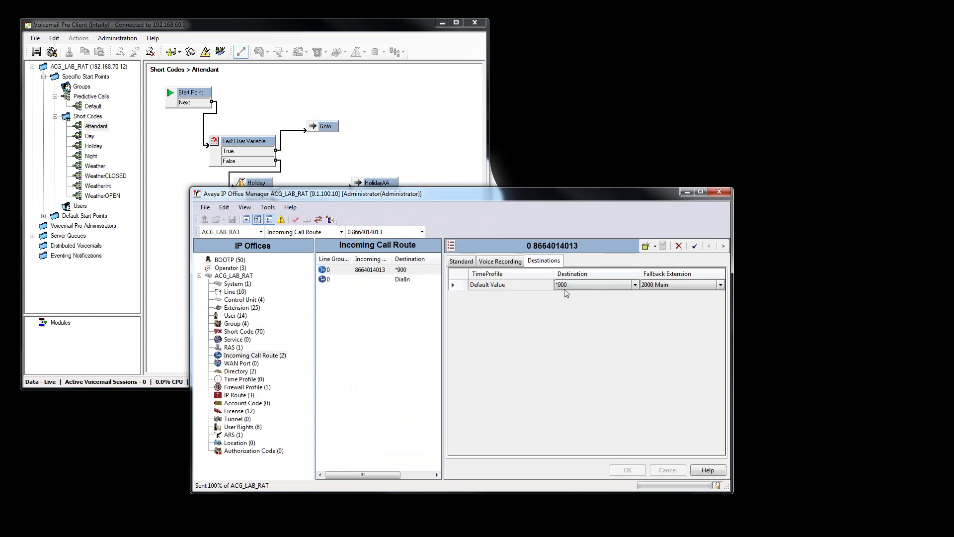
left_click(431, 116)
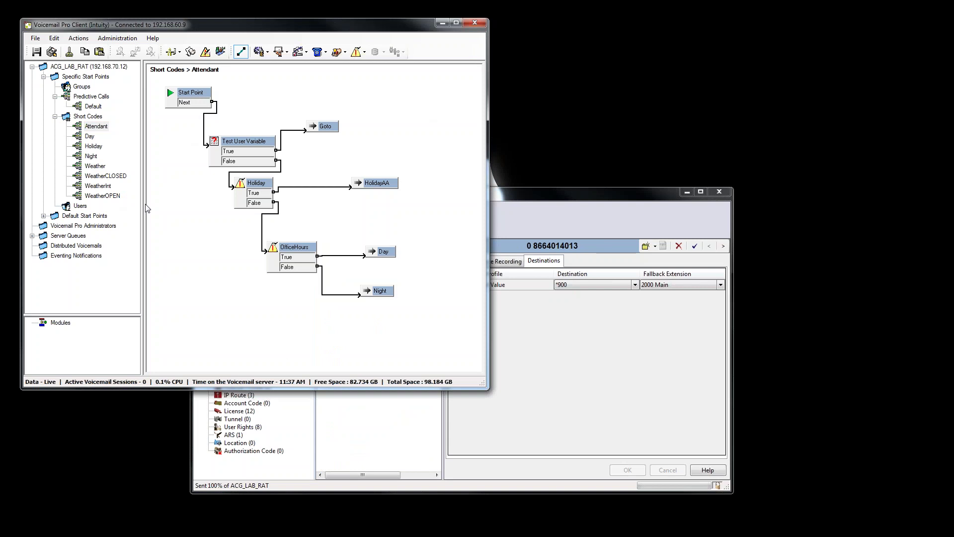
left_click(115, 197)
left_click(349, 462)
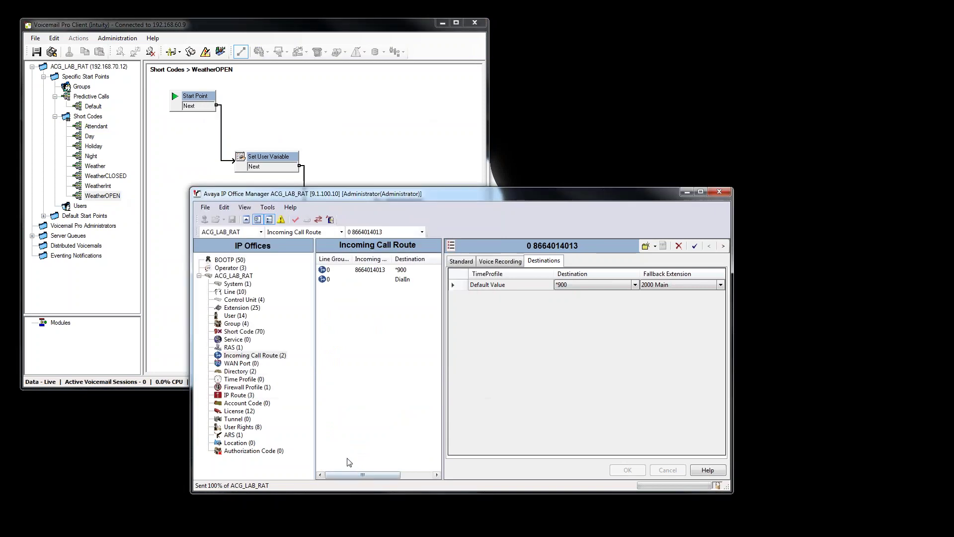
left_click(243, 331)
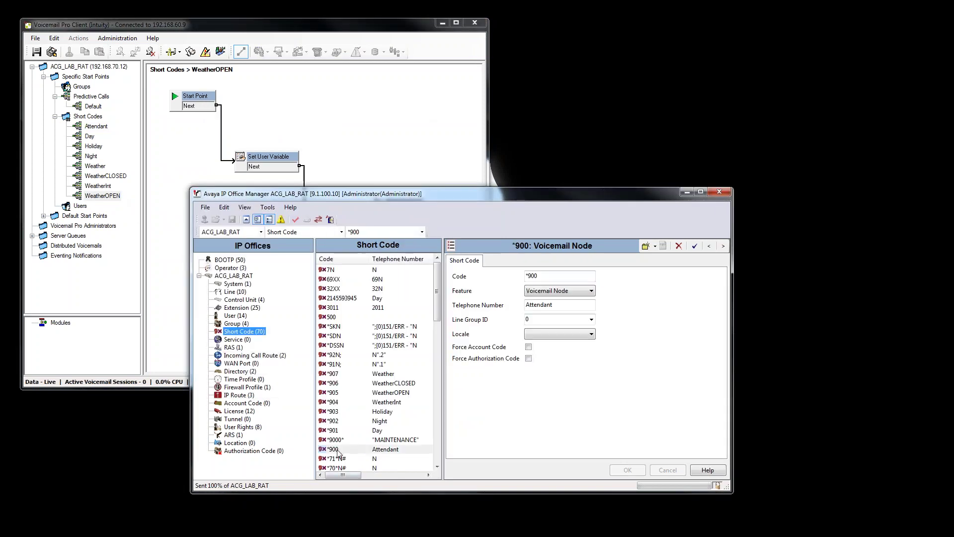
left_click(359, 393)
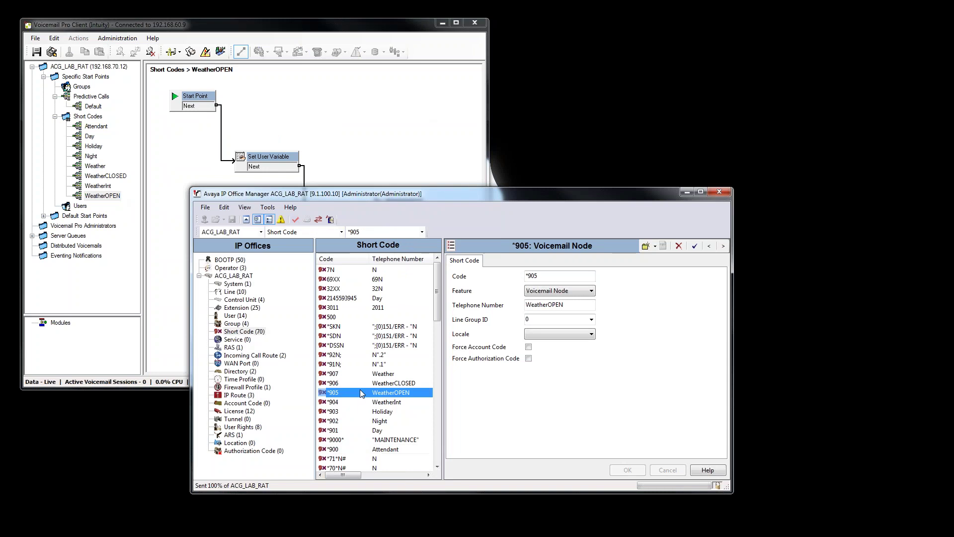
left_click(110, 196)
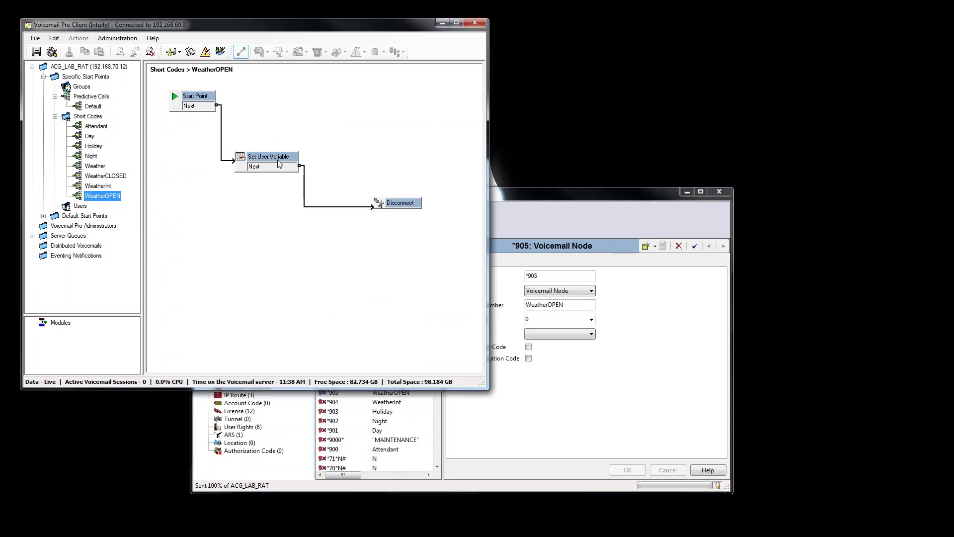
Inspect the Attendant call flow and its True-to-Goto link, then return to Manager.
left_click(106, 126)
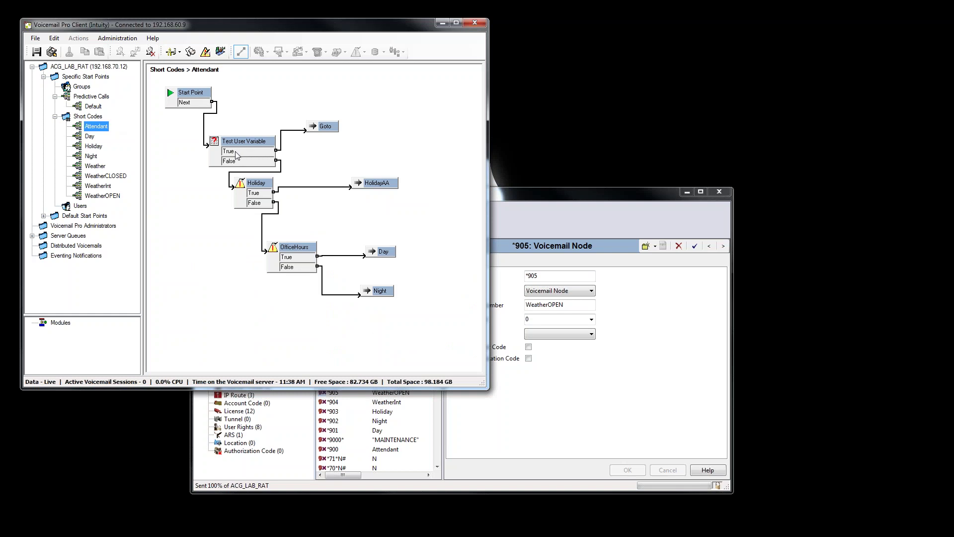
left_click(280, 152)
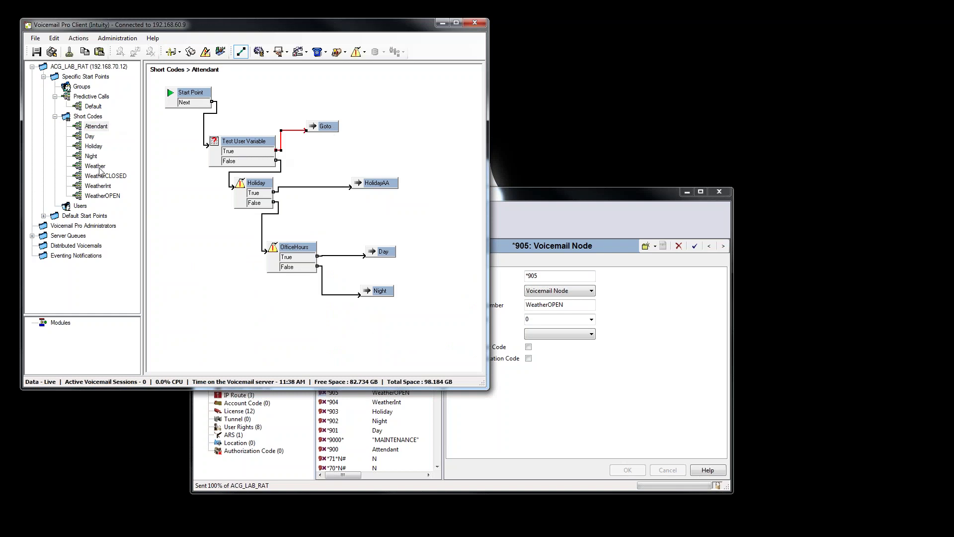
left_click(306, 486)
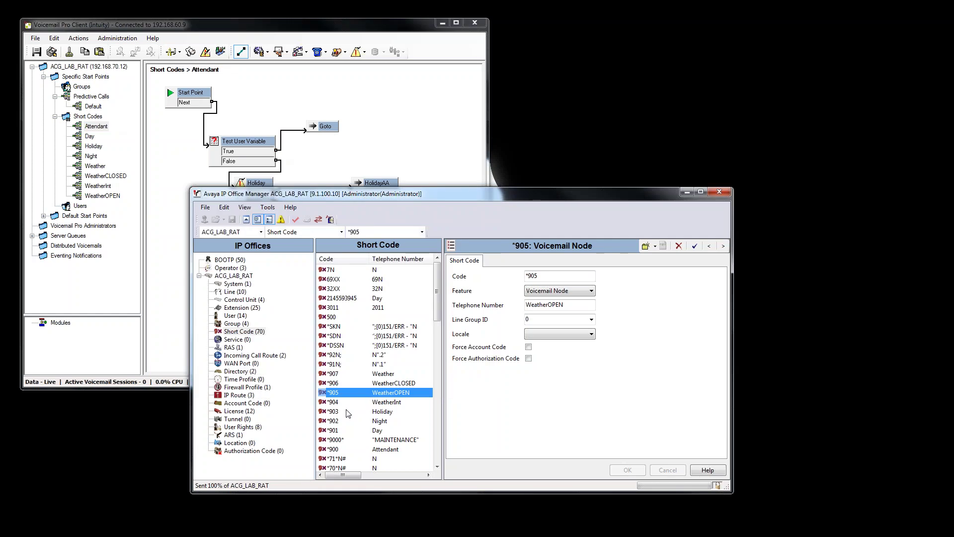
Review short codes *906 and *904 against the WeatherInt flow, then list the incoming call routes.
left_click(356, 383)
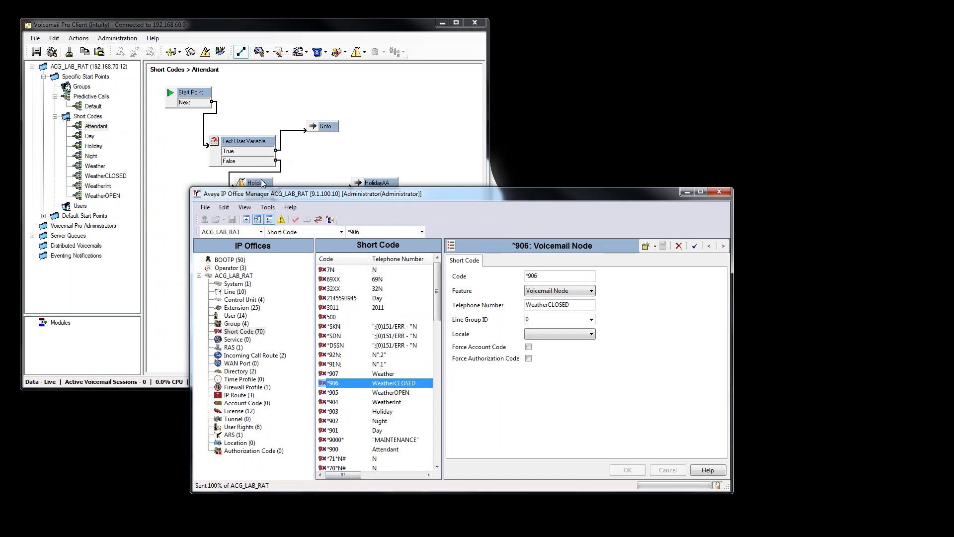
left_click(263, 184)
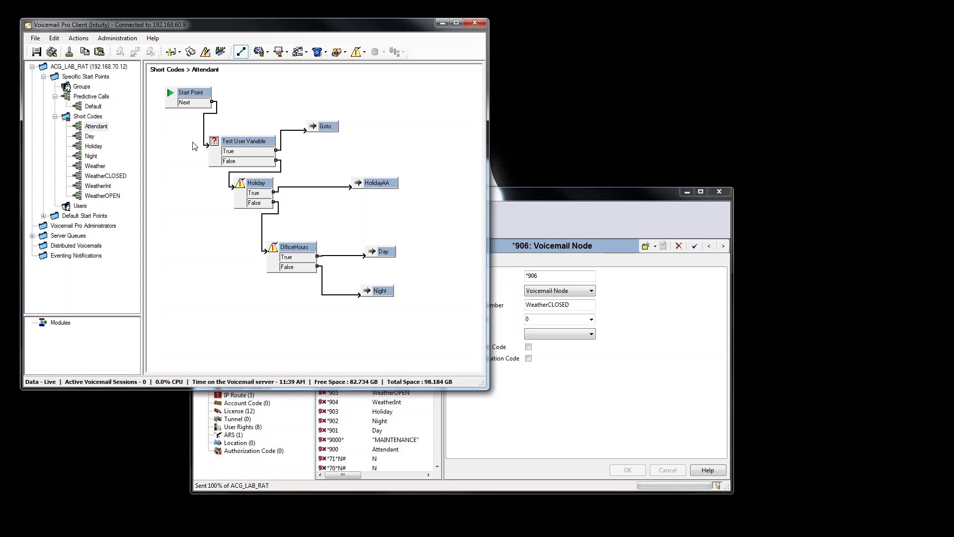
left_click(110, 186)
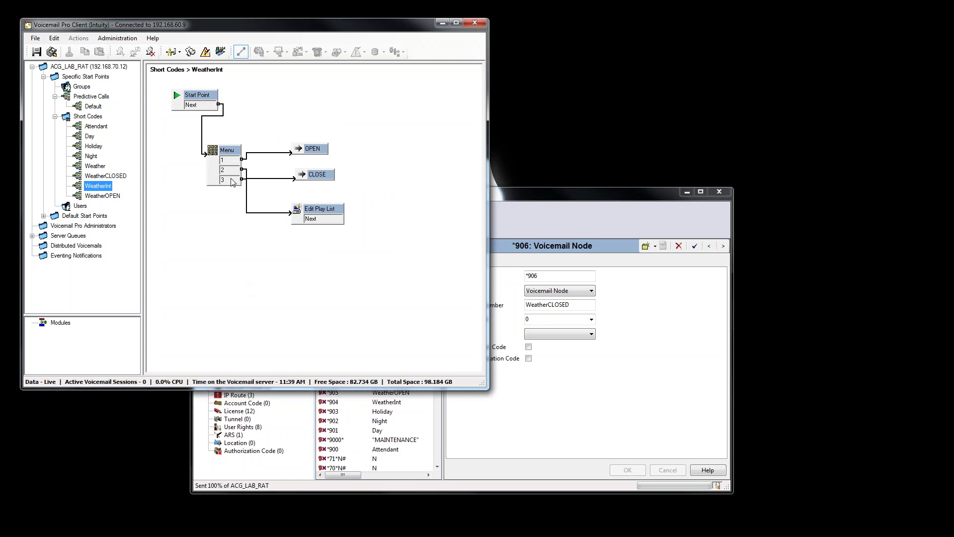
left_click(474, 482)
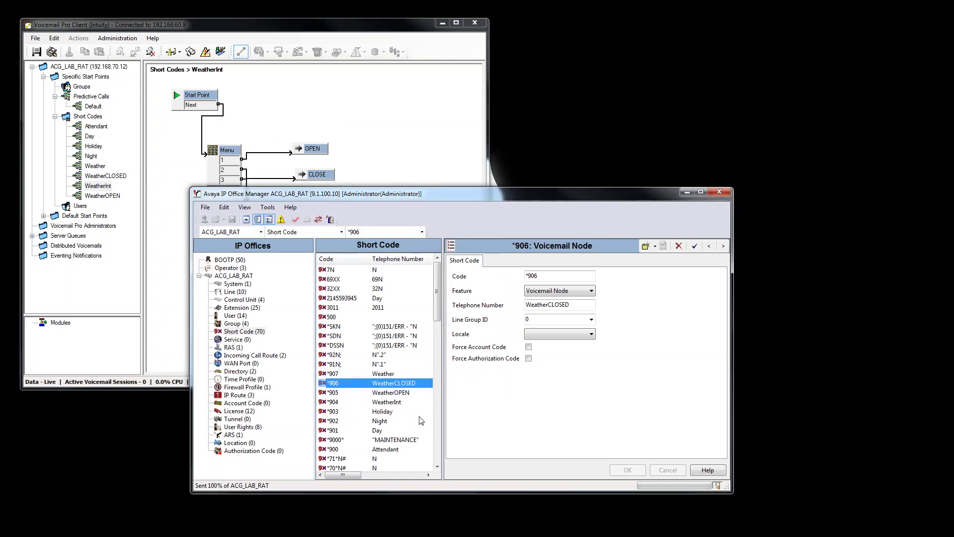
left_click(390, 405)
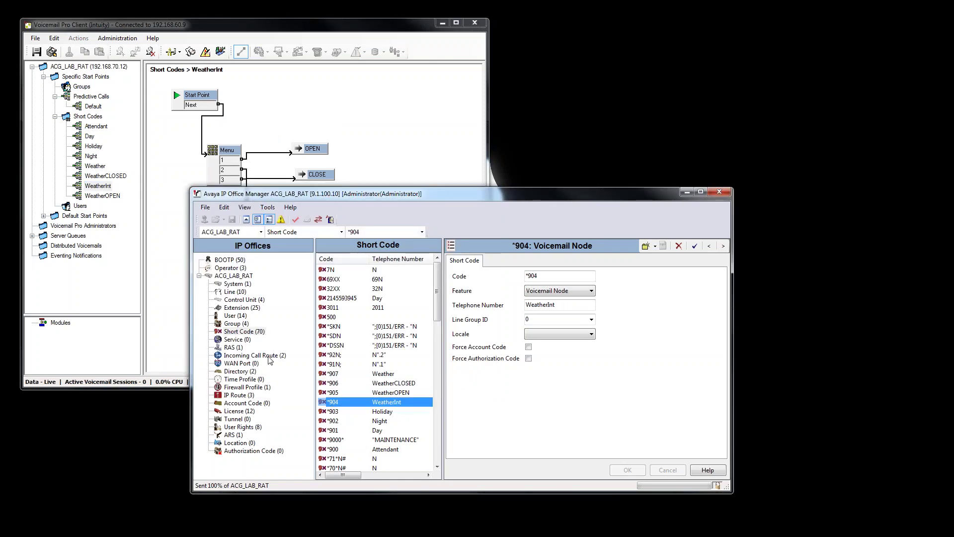
left_click(266, 357)
right_click(351, 308)
Create a new incoming call route and enter its incoming number.
left_click(383, 314)
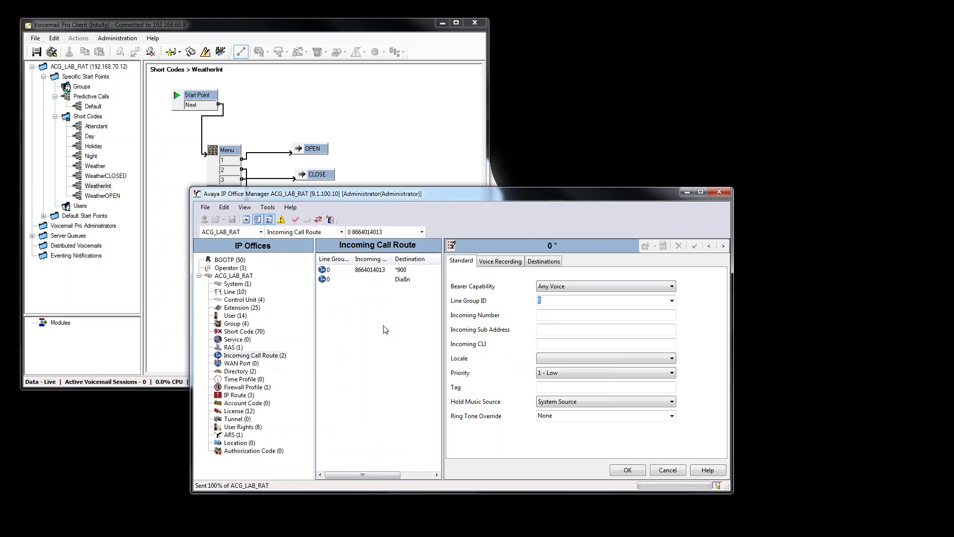
left_click(553, 315)
type("9721231234")
Route the new incoming call to destination *904 and send the merged configuration.
left_click(543, 261)
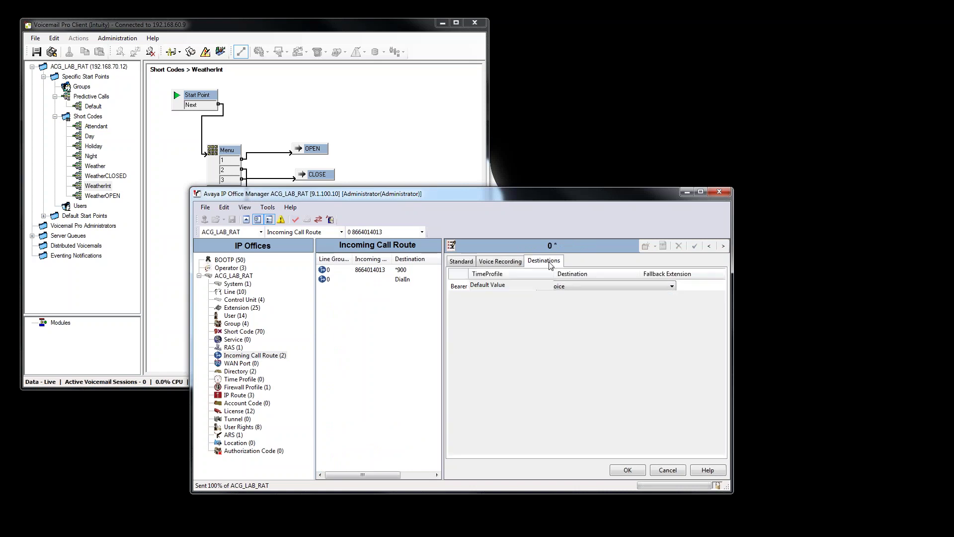
left_click(579, 284)
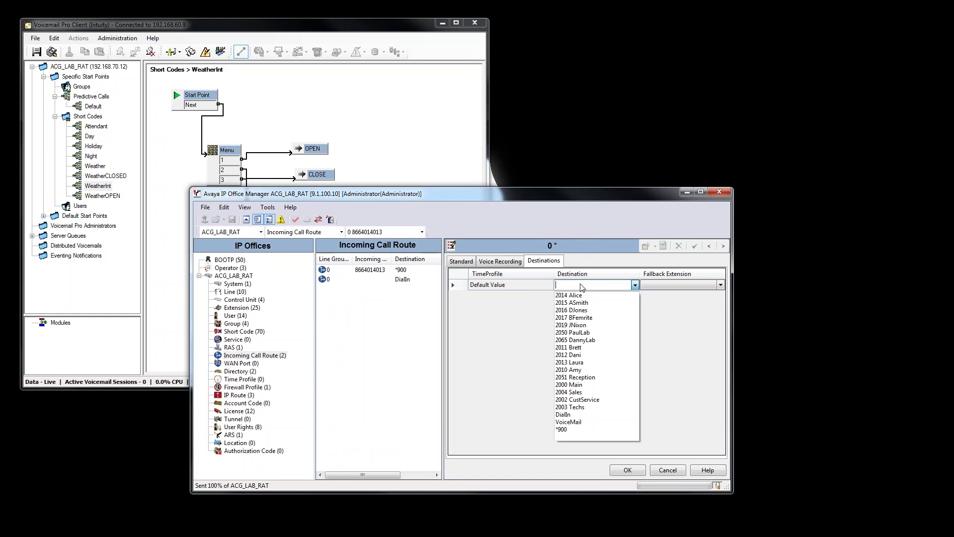
type("*904")
key("Return")
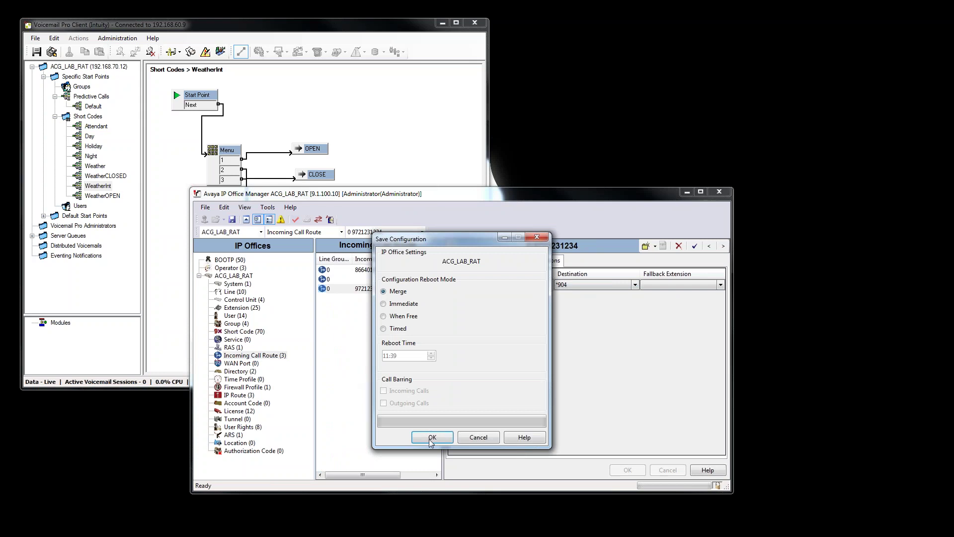
key("Return")
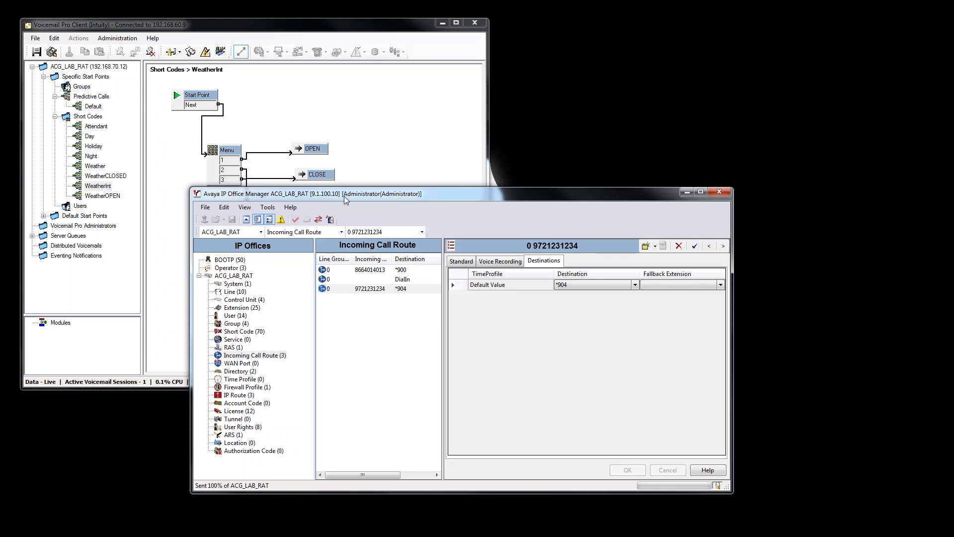
left_click(177, 212)
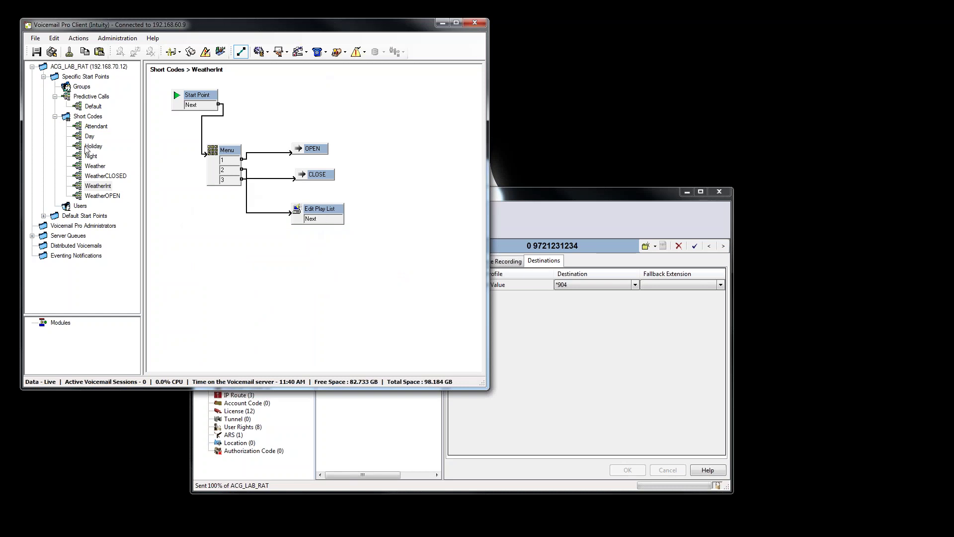
Show the Weather flow, then maximize Attendants.pptx and scroll to the Objectives slide.
left_click(94, 166)
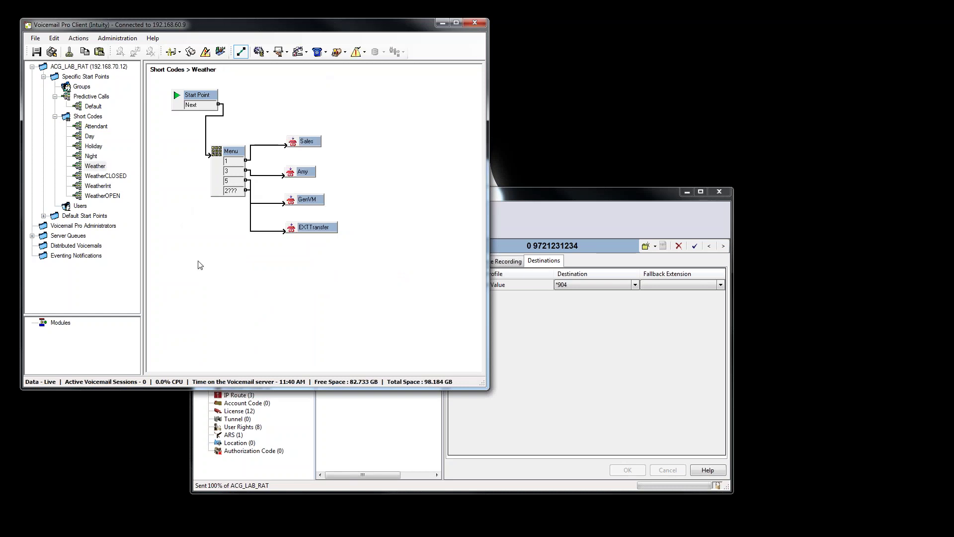
key("alt+Tab")
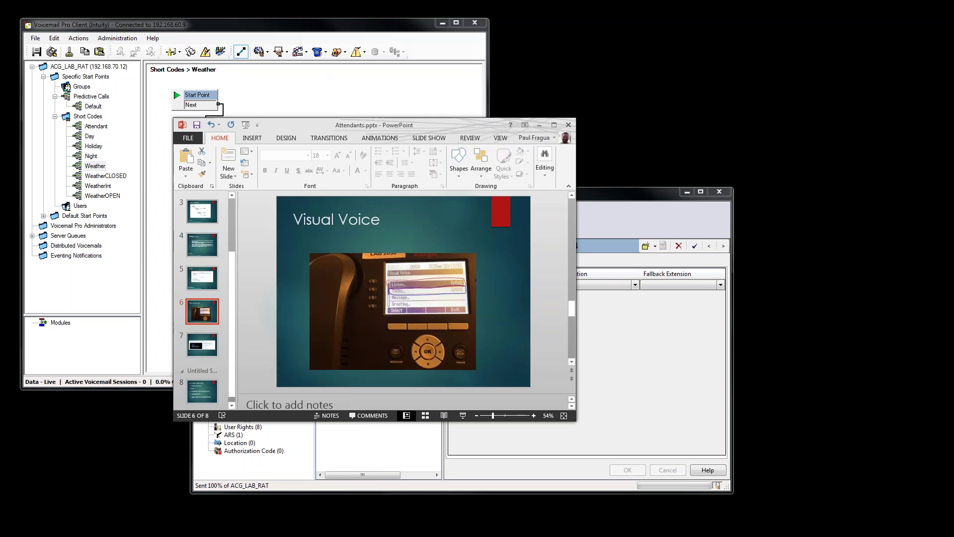
scroll(481, 259, "up", 1)
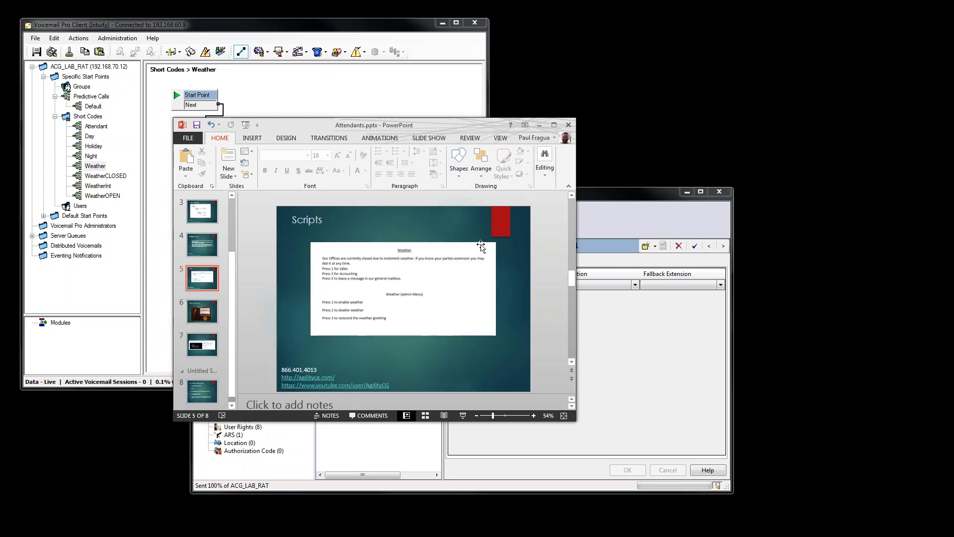
scroll(481, 247, "up", 3)
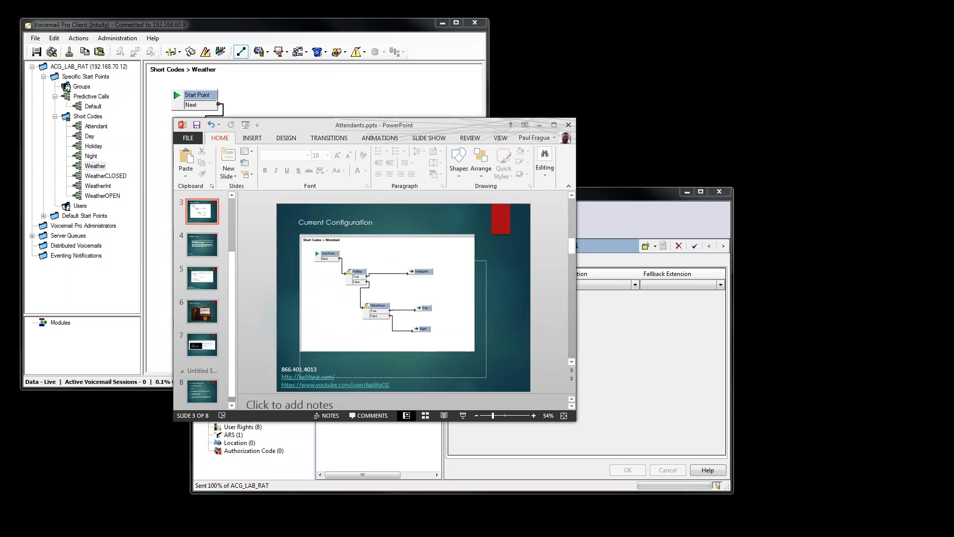
left_click(554, 125)
scroll(437, 311, "up", 3)
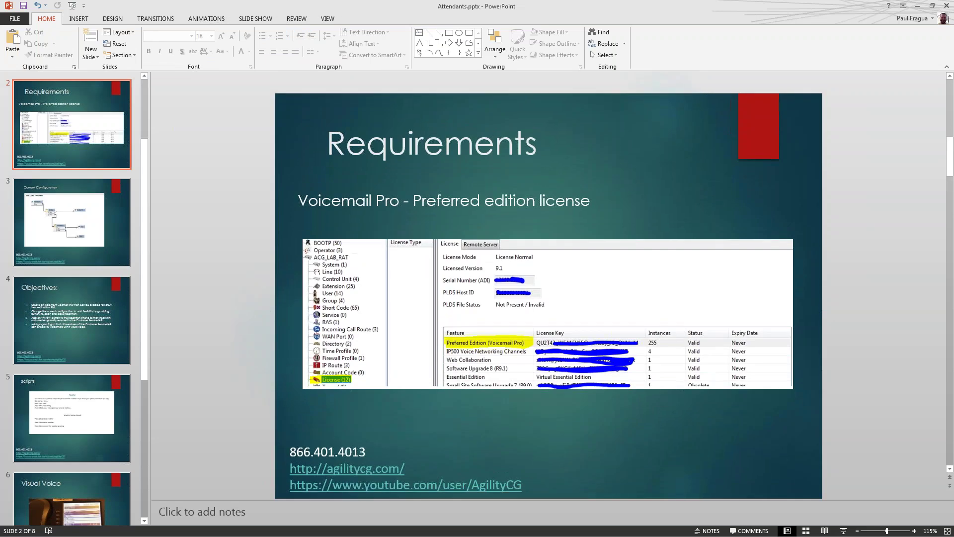
scroll(549, 293, "down", 3)
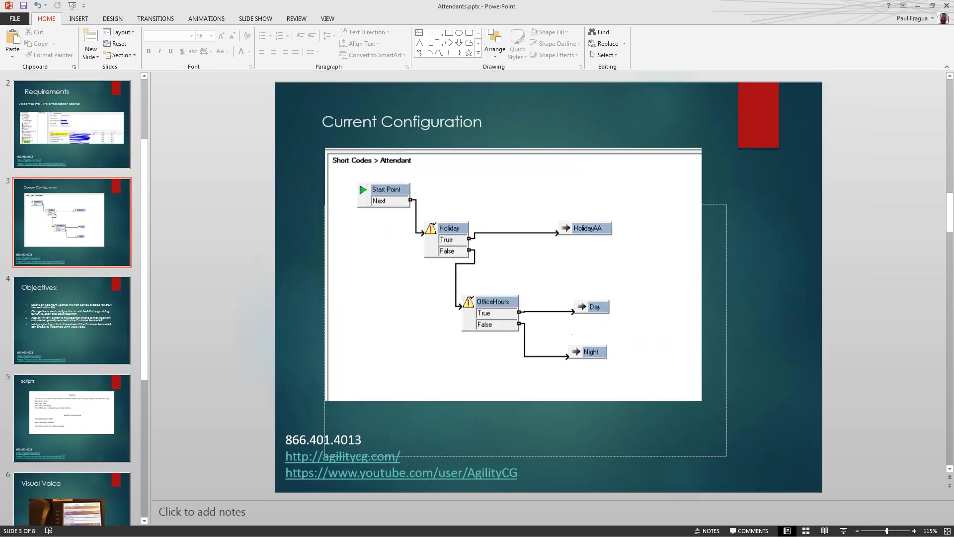
scroll(436, 309, "down", 3)
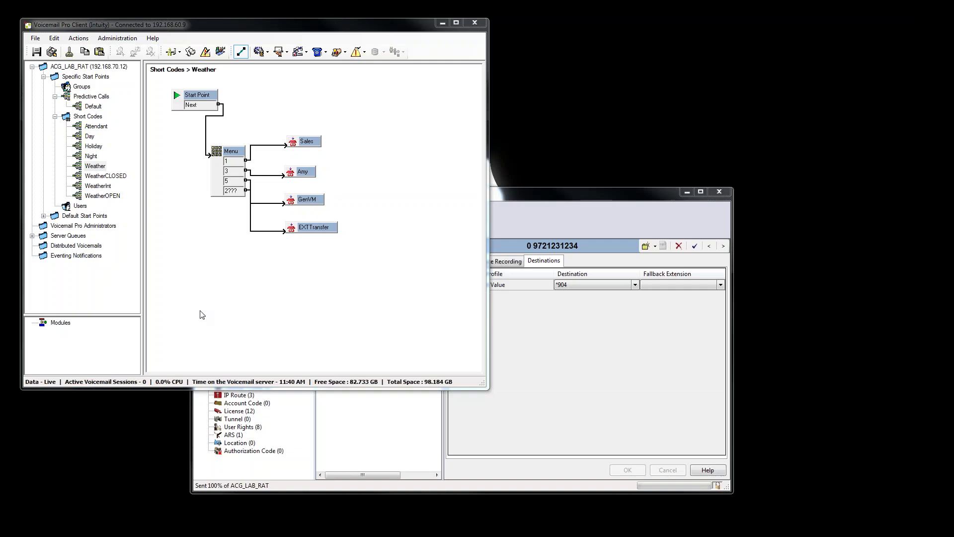
Check the new incoming route and the original *900 route's destinations in Manager.
left_click(92, 126)
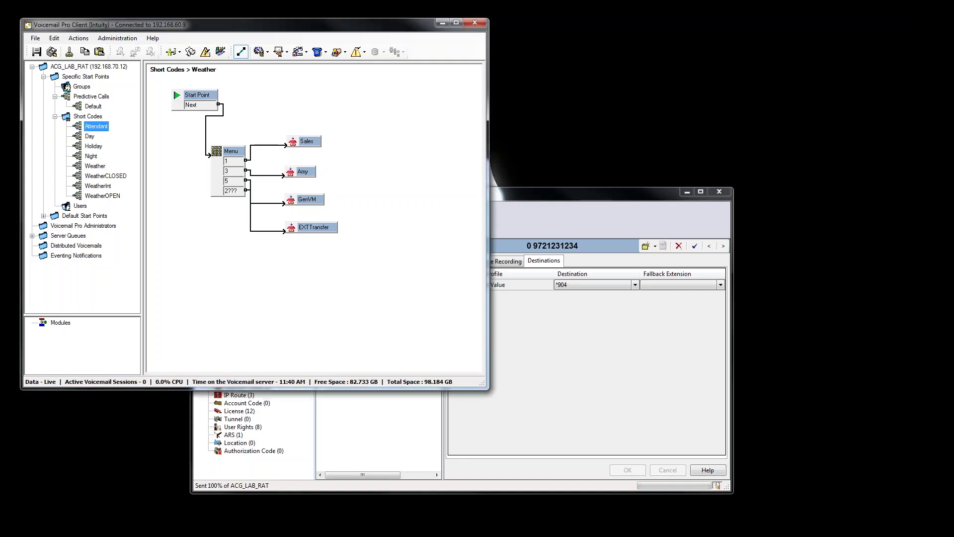
left_click(534, 407)
left_click(356, 291)
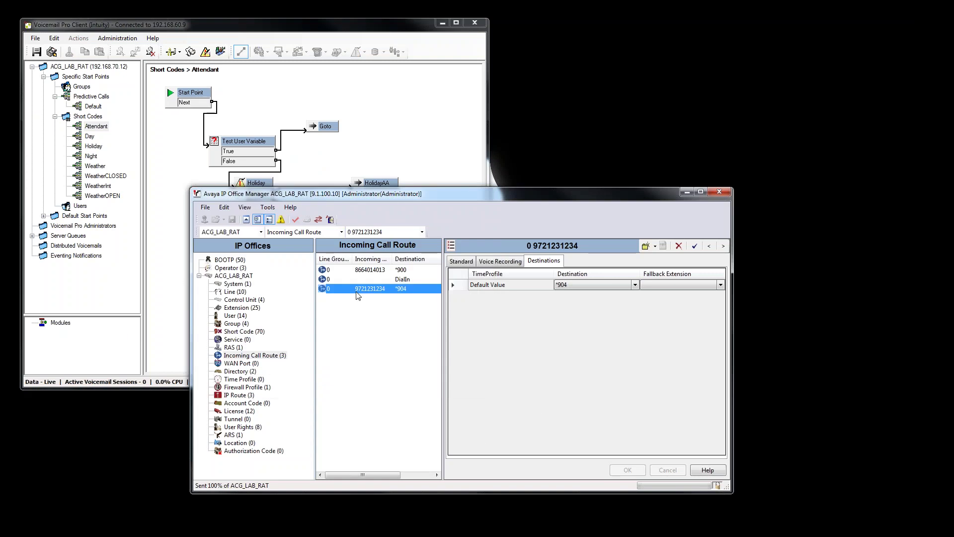
left_click(380, 269)
Delete the OfficeHours check from the Attendant call flow.
left_click(328, 110)
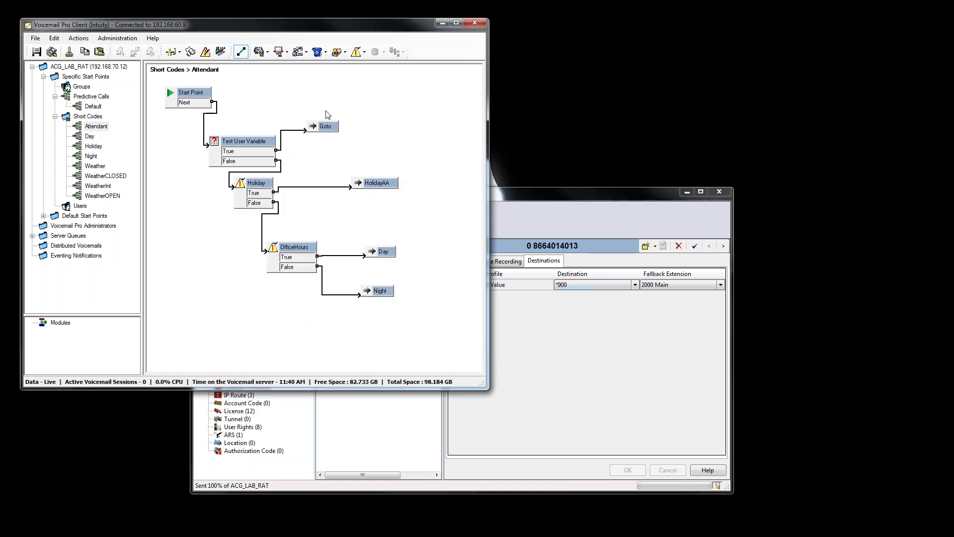
left_click(102, 126)
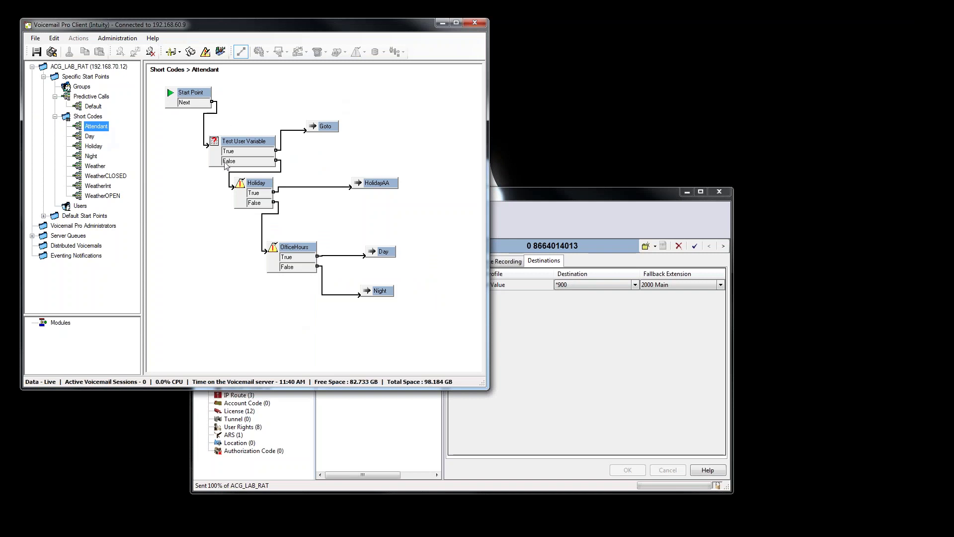
left_click(381, 290)
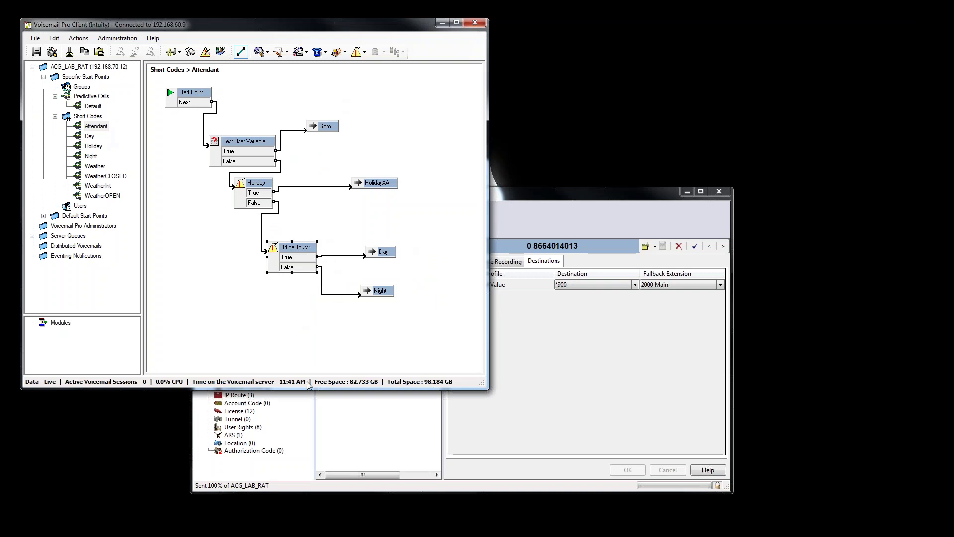
key("Delete")
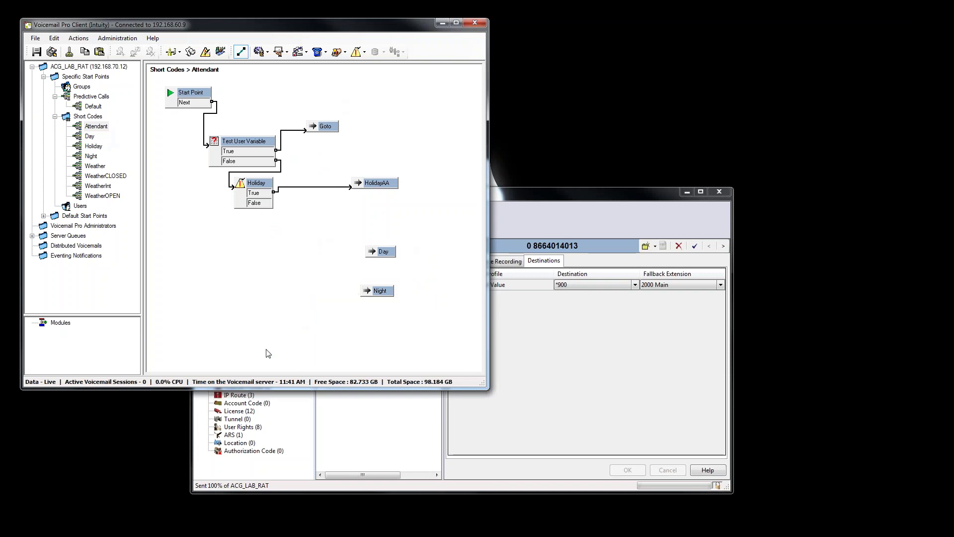
Add a user variable named Reception under User Defined Variables, update the list, then select Short Codes.
right_click(95, 118)
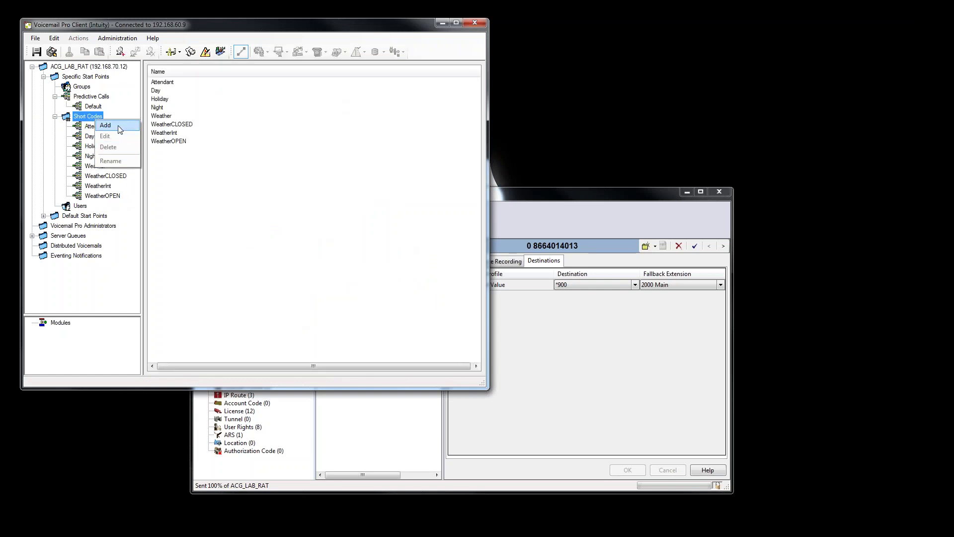
left_click(247, 253)
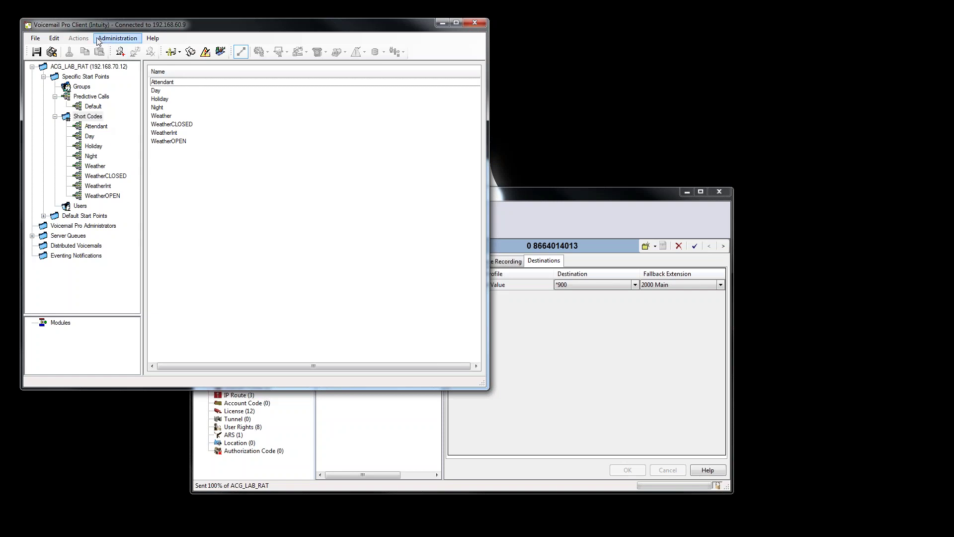
left_click(99, 40)
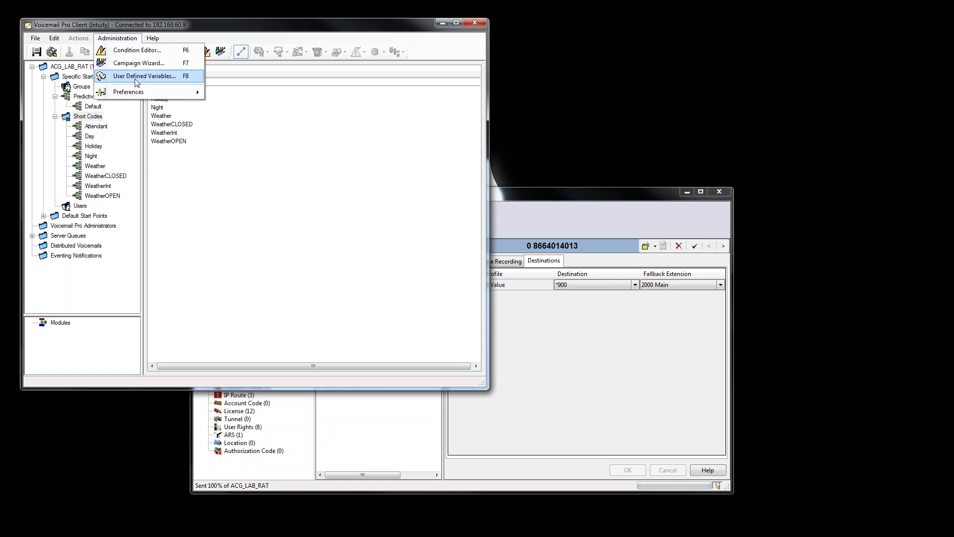
left_click(122, 76)
left_click(312, 159)
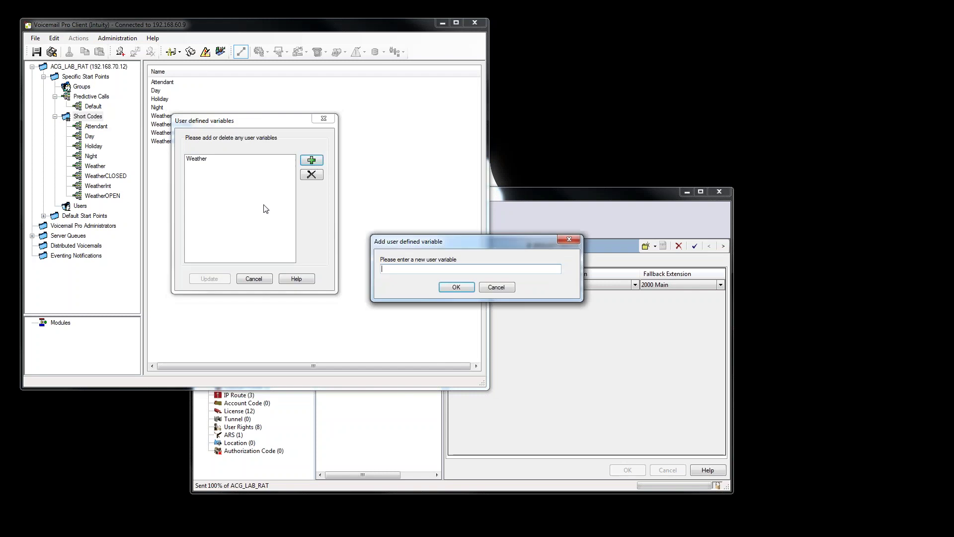
type("Reception")
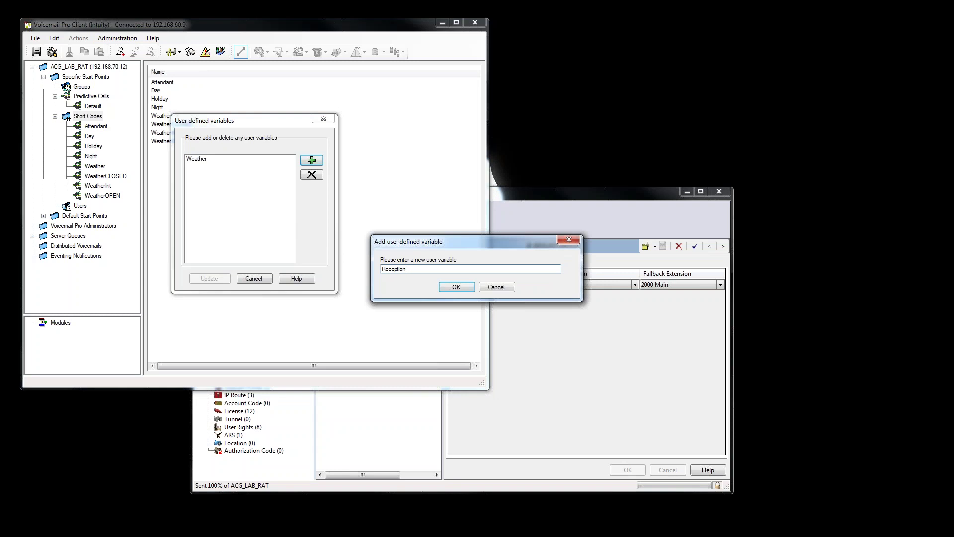
left_click(452, 287)
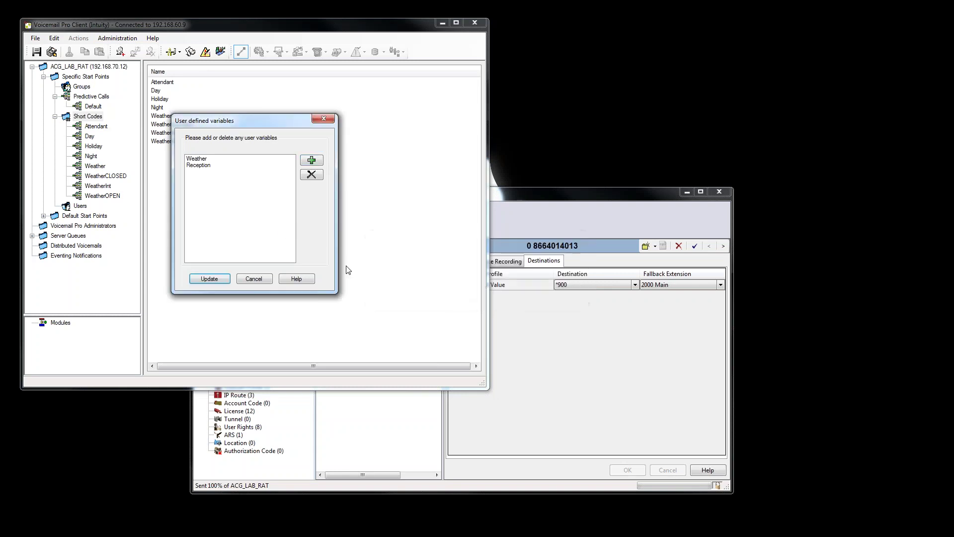
left_click(219, 278)
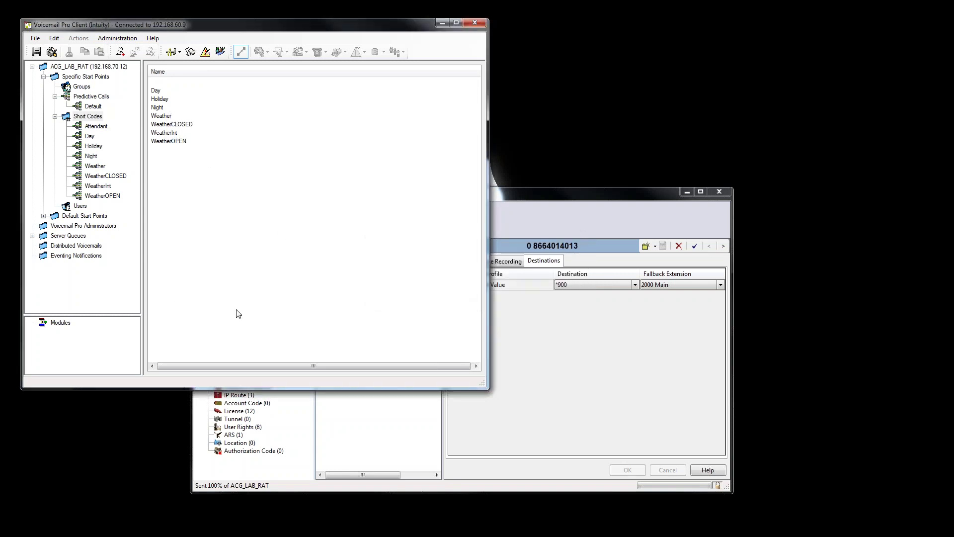
left_click(94, 119)
Add two short-code start points named RecepOPEN and RecepCLOSED.
right_click(94, 118)
left_click(110, 127)
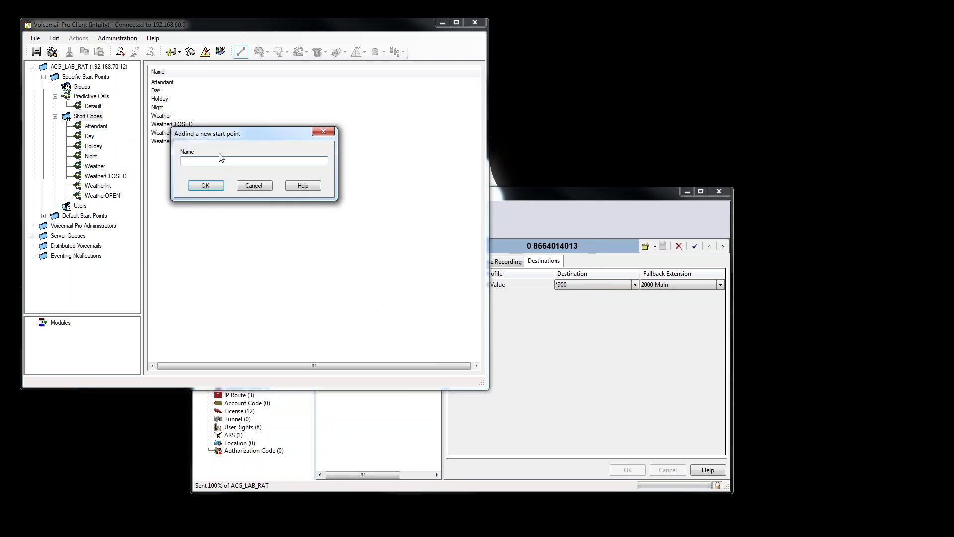
type("RecepOPEN")
left_click(205, 186)
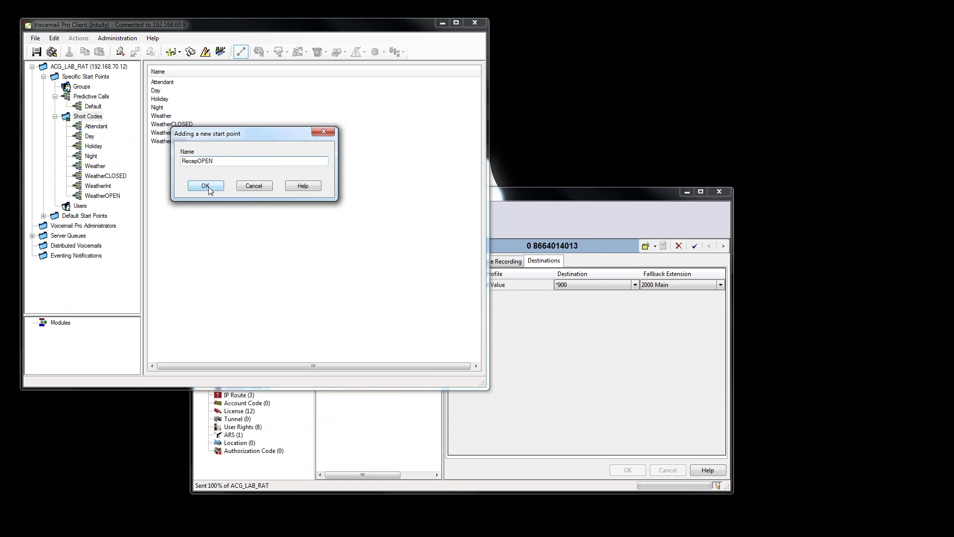
left_click(92, 117)
right_click(92, 116)
left_click(106, 121)
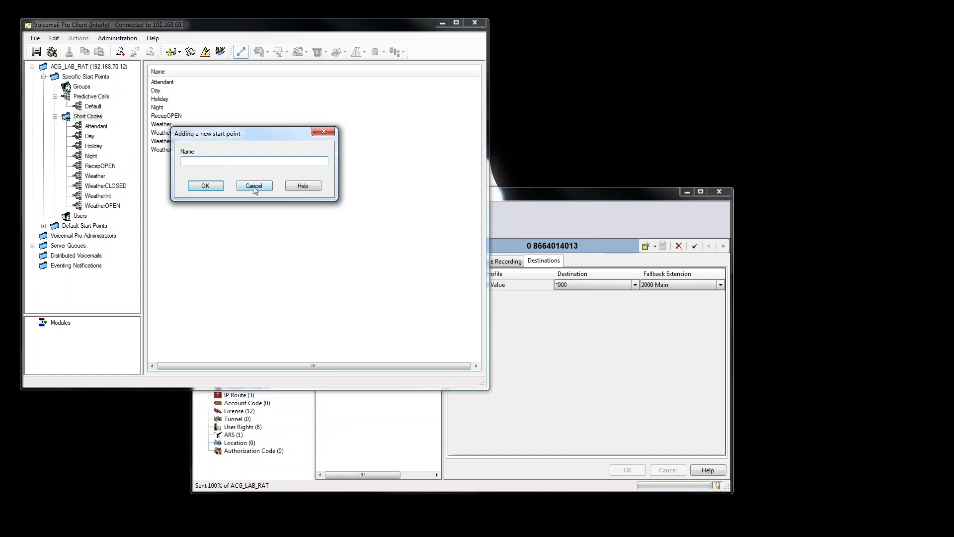
type("RecepCLOSED")
left_click(211, 191)
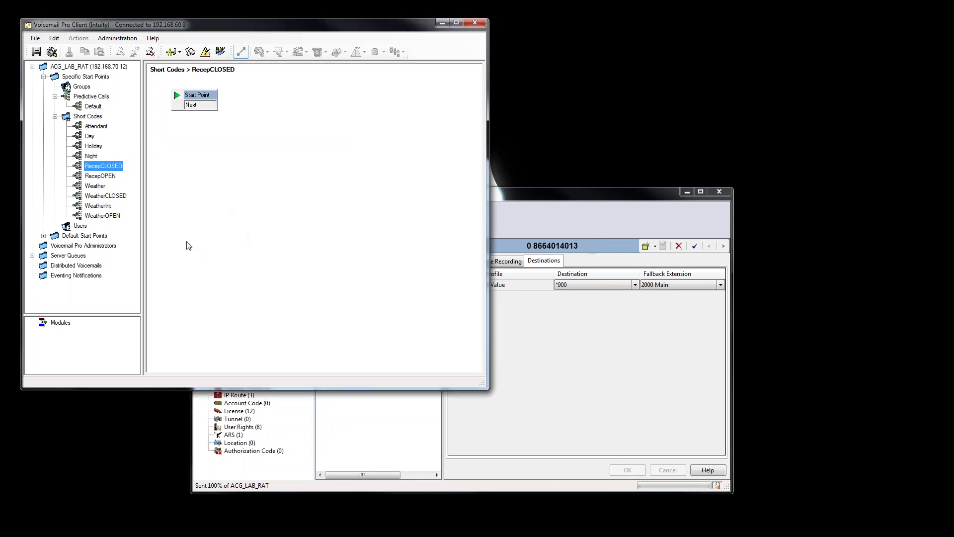
Open RecepCLOSED's empty call flow and browse the Actions menu.
left_click(205, 170)
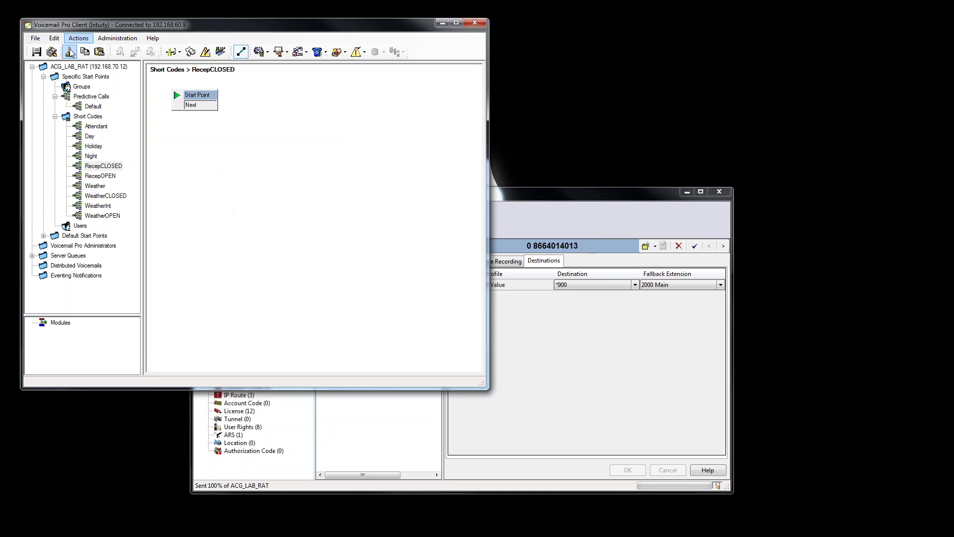
mouse_move(113, 53)
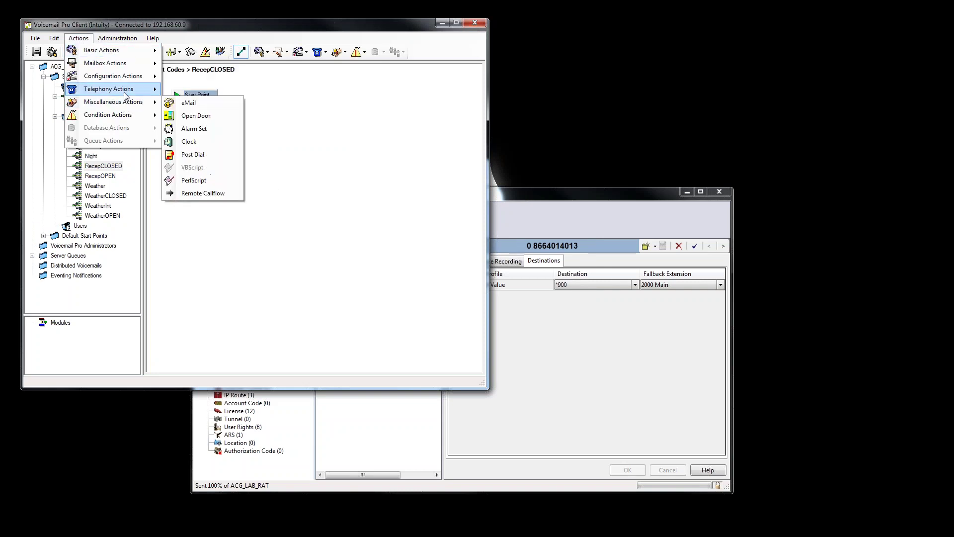
mouse_move(125, 96)
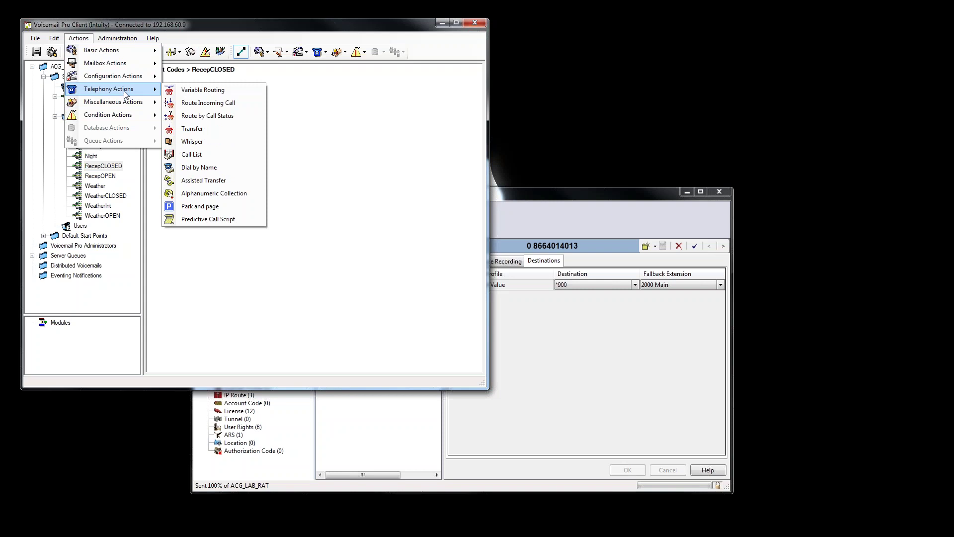
Add a Set User Variable action to RecepCLOSED that sets Reception to CLOSED.
mouse_move(128, 75)
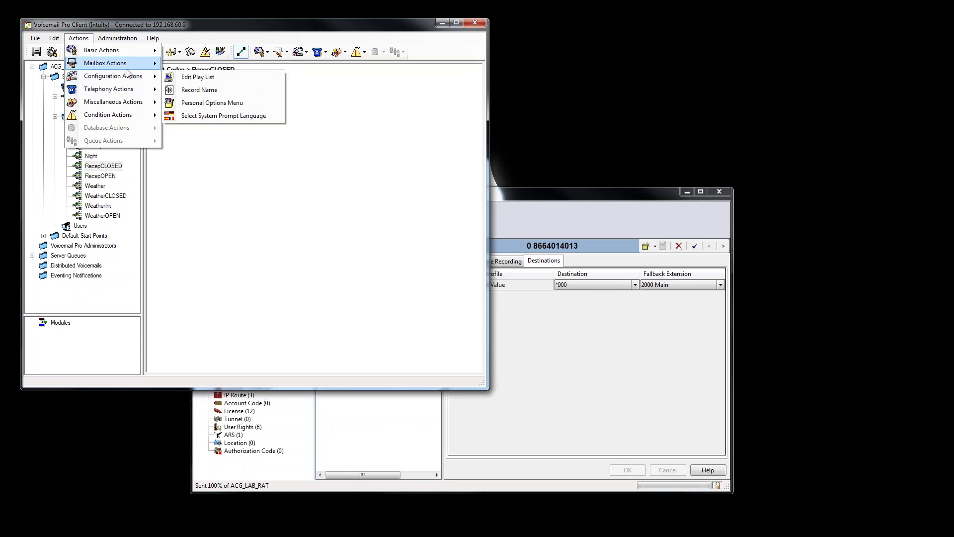
mouse_move(125, 116)
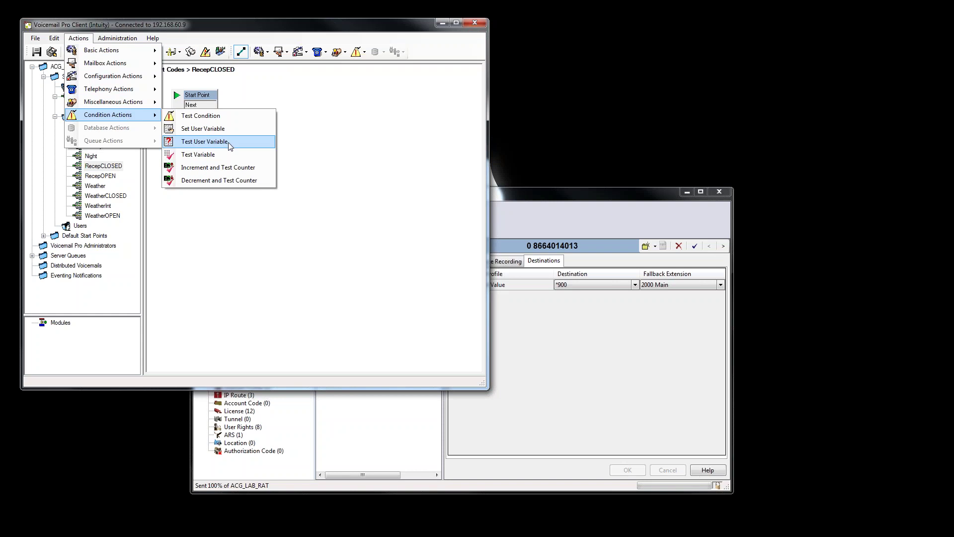
left_click(214, 128)
left_click(226, 156)
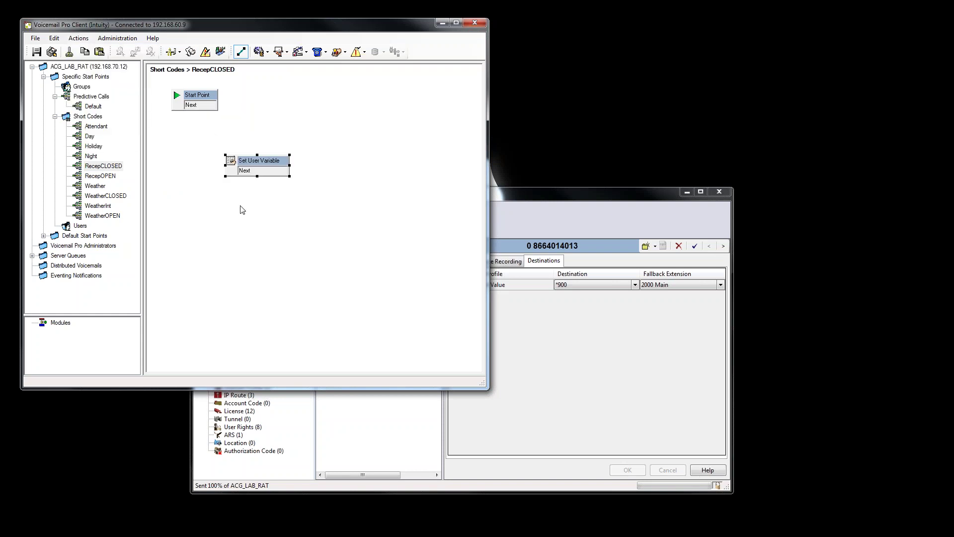
double_click(260, 164)
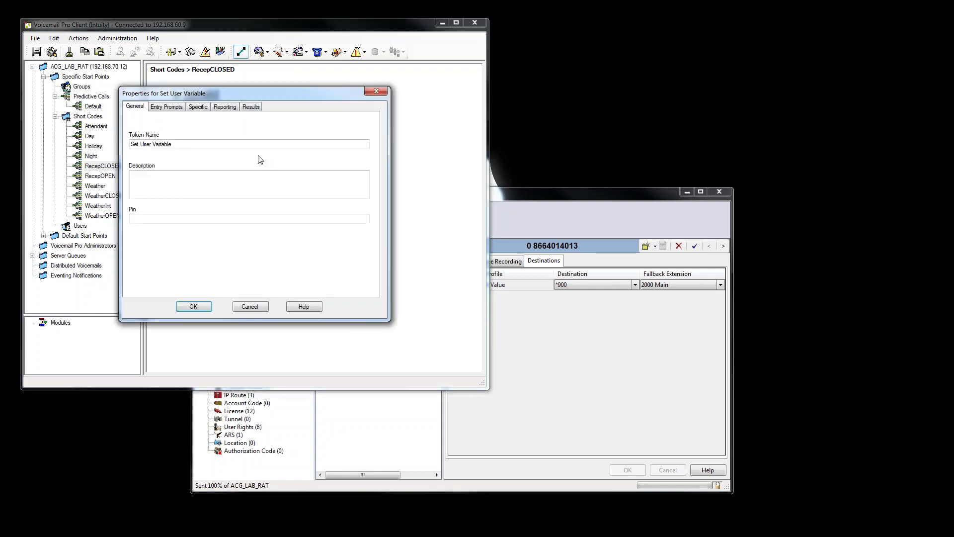
left_click(198, 107)
left_click(180, 150)
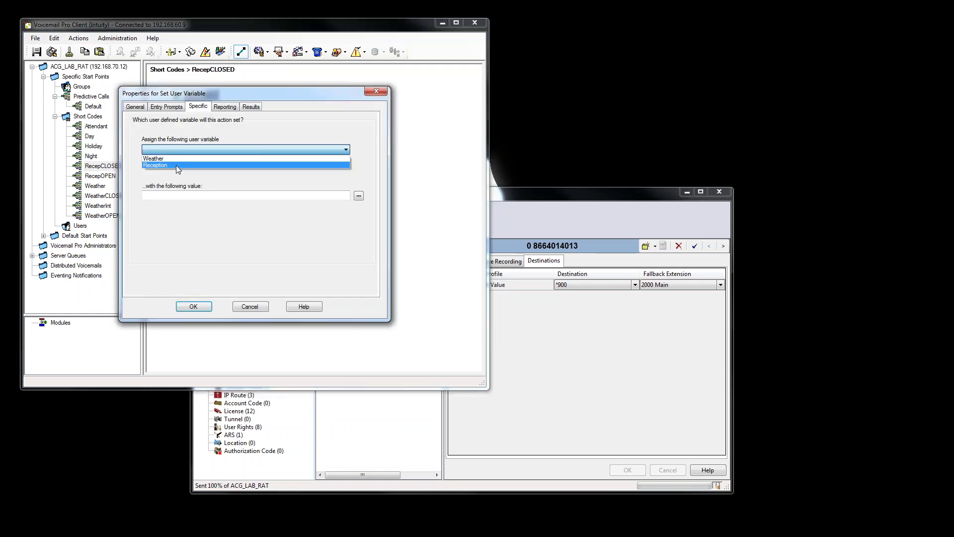
left_click(176, 165)
left_click(177, 196)
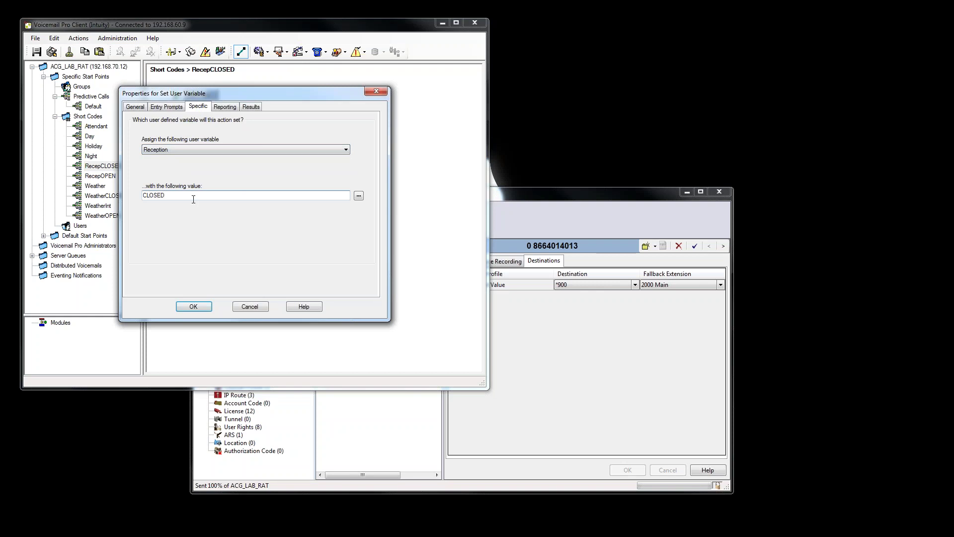
left_click(193, 306)
Place a Disconnect action to the right of Set User Variable.
left_click(79, 38)
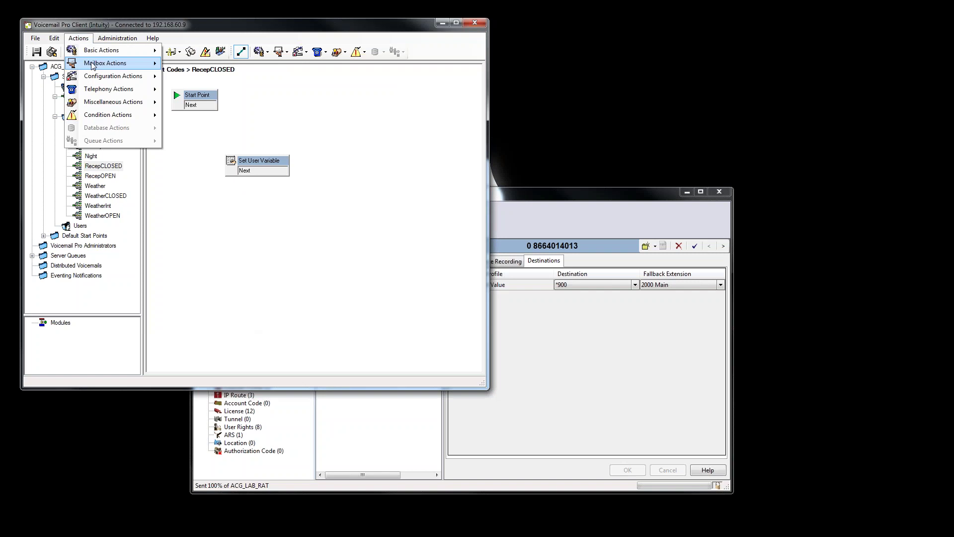
mouse_move(92, 65)
left_click(216, 105)
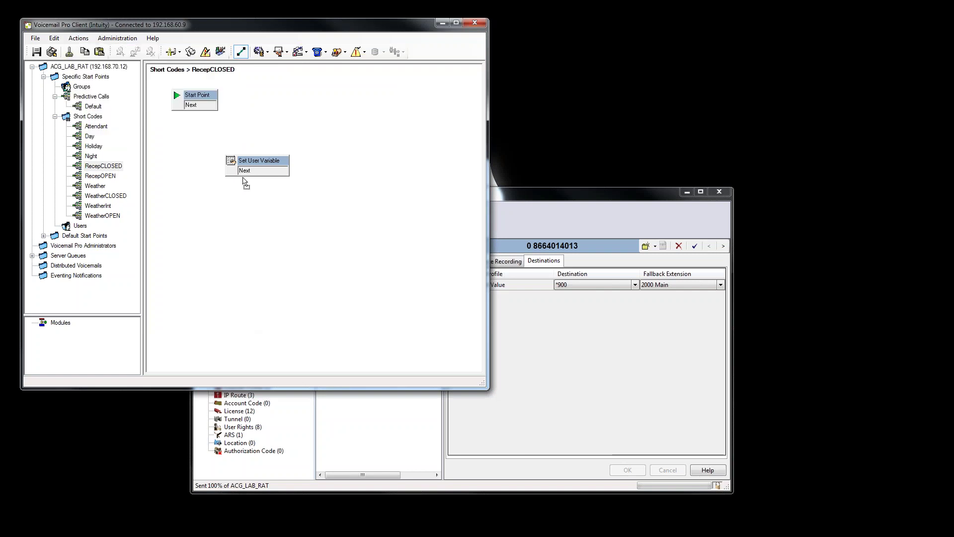
left_click(396, 194)
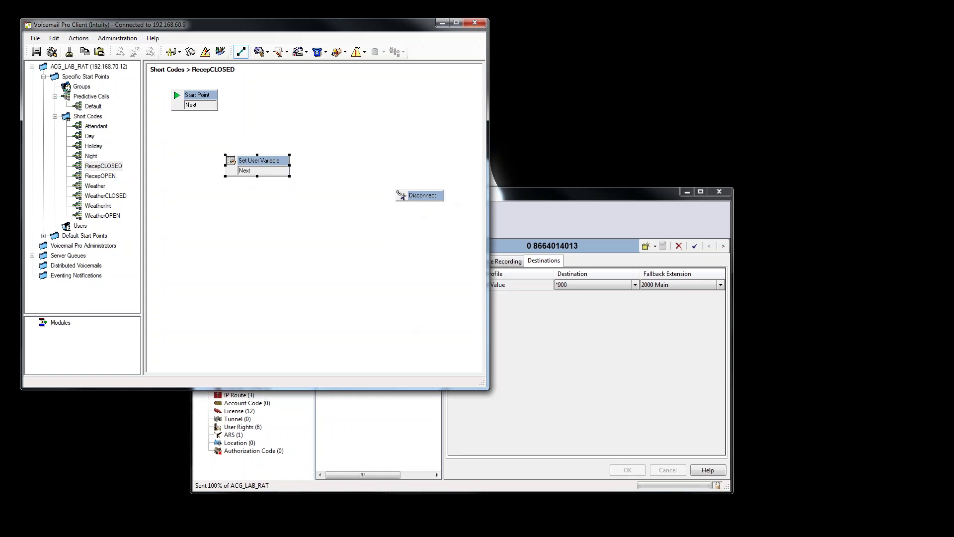
Recheck the Reception assignment, link Start Point to Set User Variable, and open WeatherCLOSED.
double_click(279, 166)
left_click(197, 106)
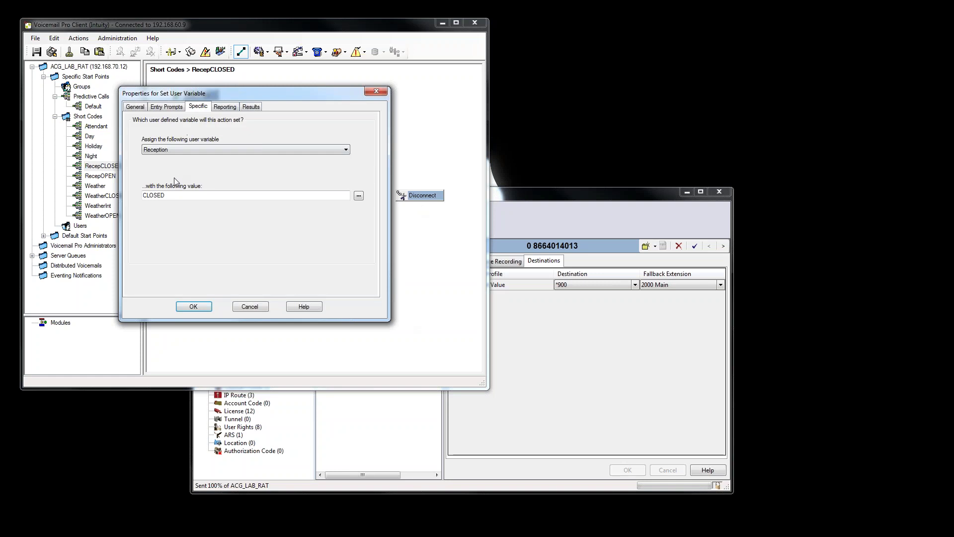
left_click(193, 306)
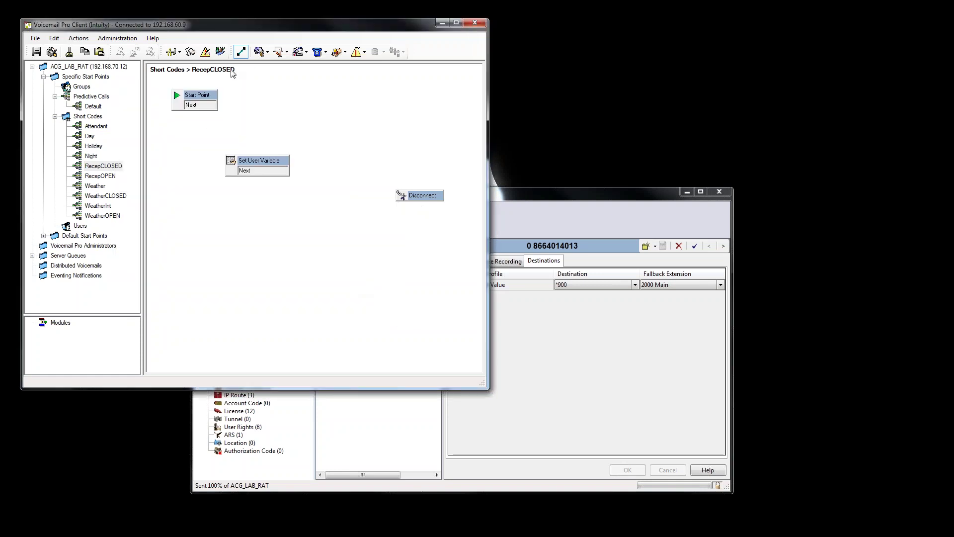
left_click_drag(215, 105, 403, 200)
left_click(105, 195)
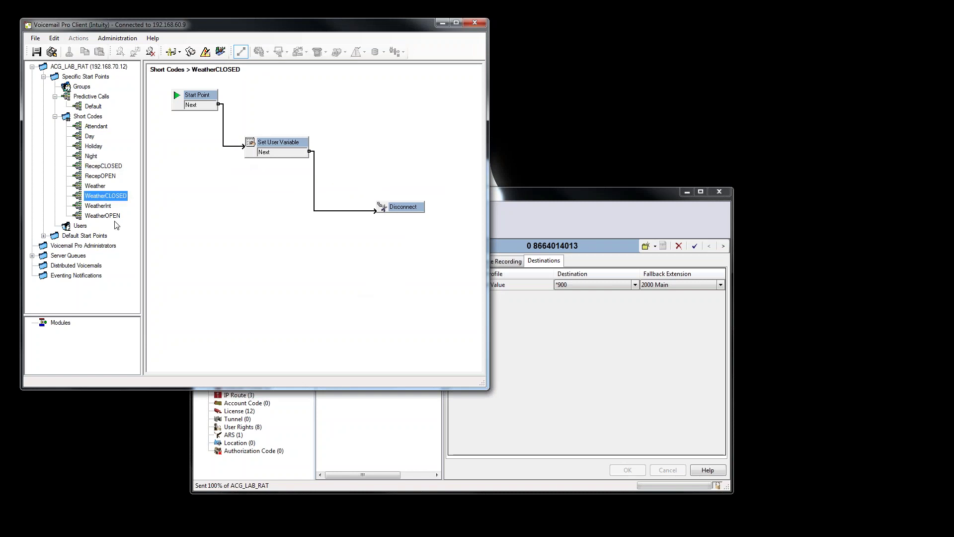
Open the RecepOPEN flow and place a Set User Variable action on the canvas.
left_click(102, 176)
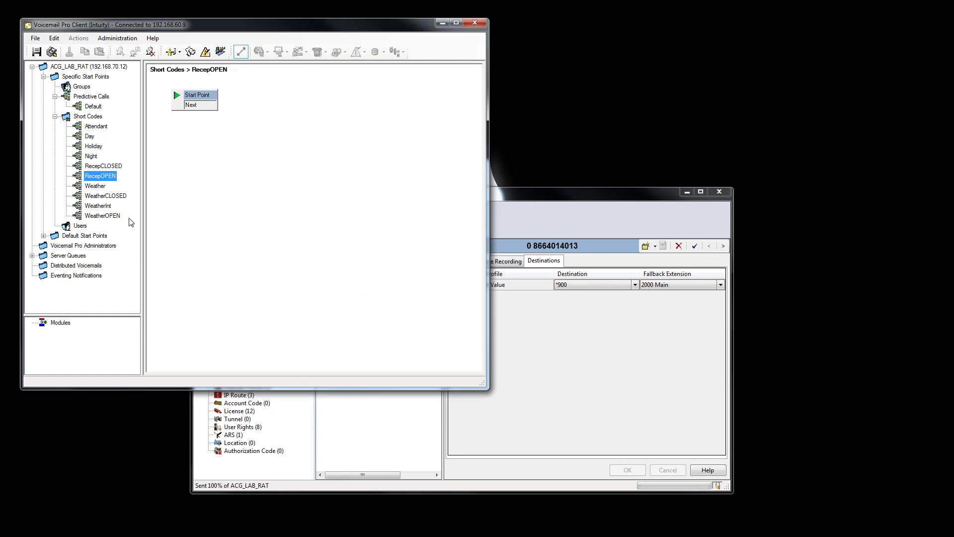
left_click(78, 38)
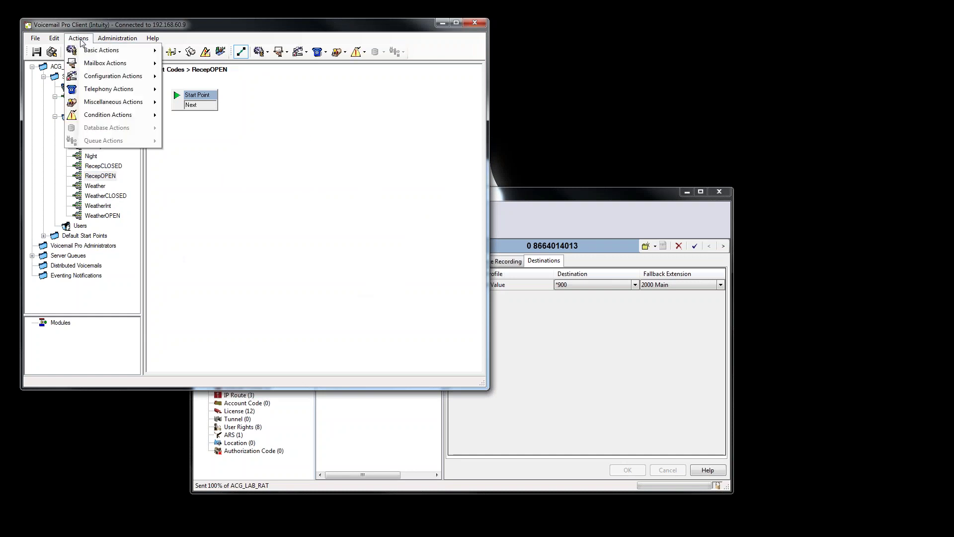
mouse_move(98, 56)
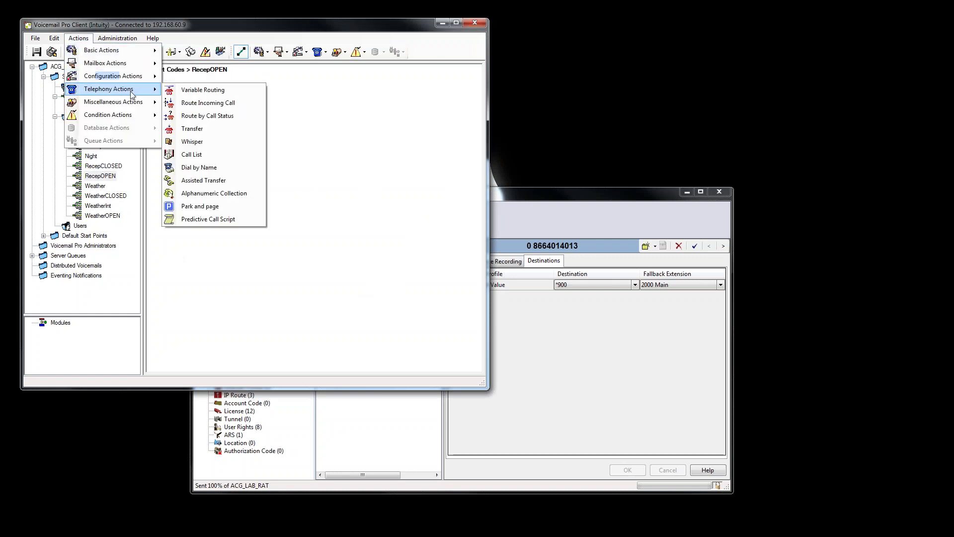
mouse_move(126, 82)
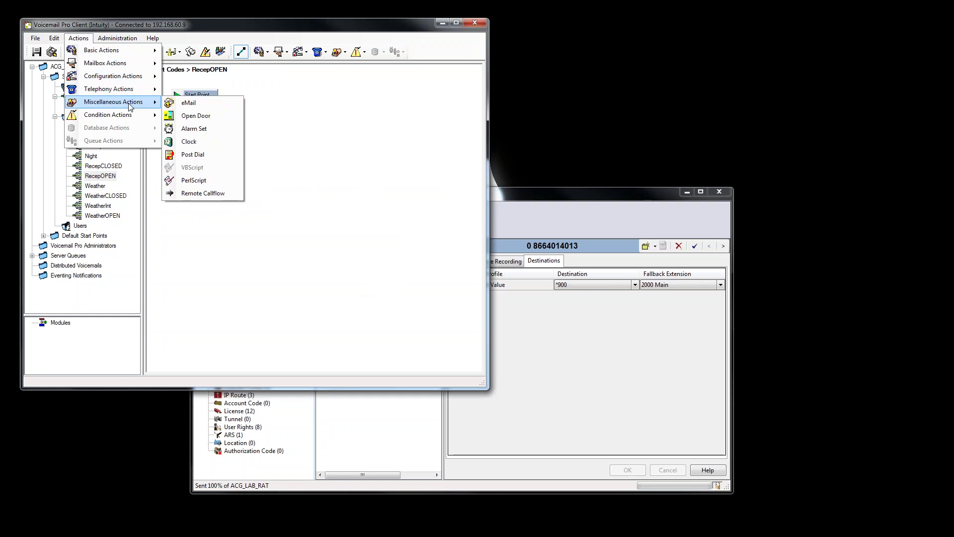
mouse_move(132, 114)
left_click(208, 129)
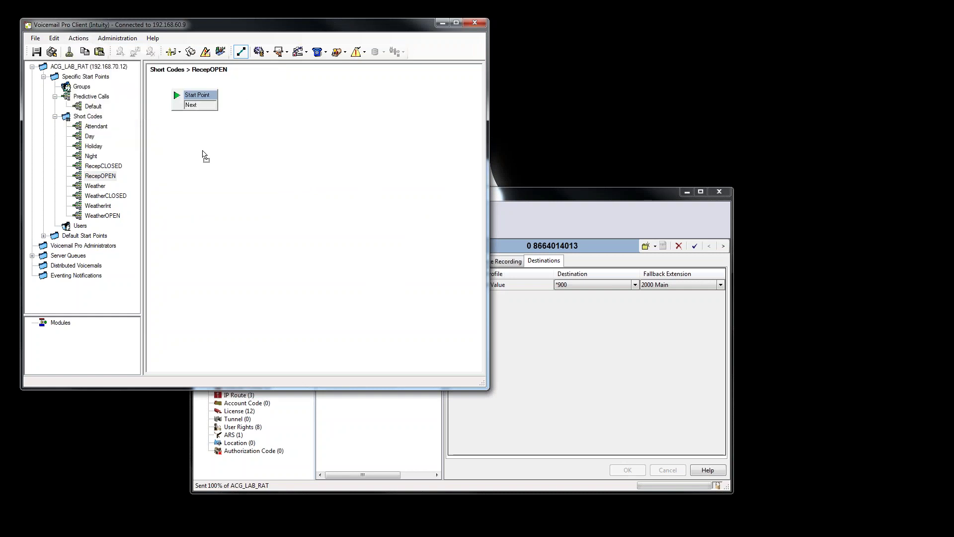
left_click(206, 149)
Make the action set Reception to OPEN and link Start Point to it.
double_click(250, 151)
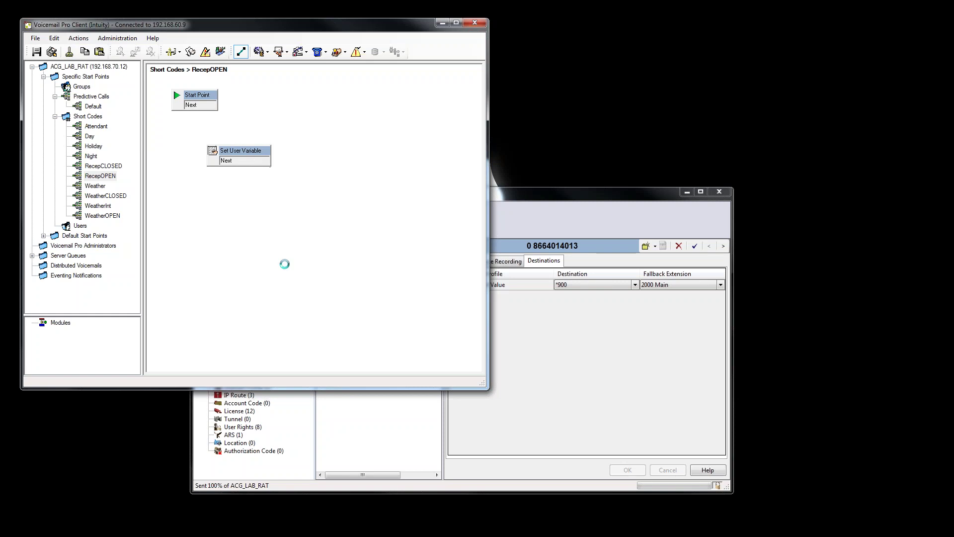
left_click(198, 106)
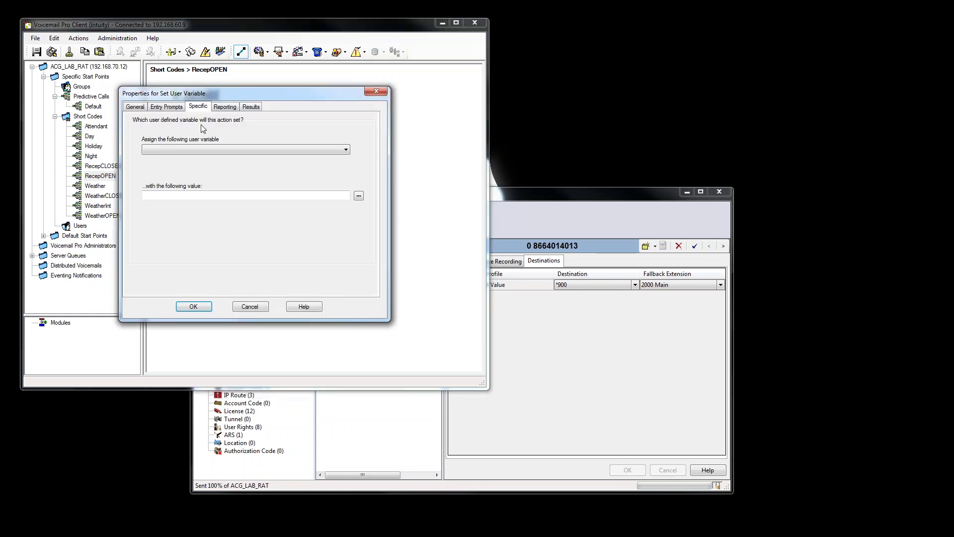
left_click(196, 150)
left_click(188, 167)
left_click(199, 195)
type("OPEN")
left_click(206, 307)
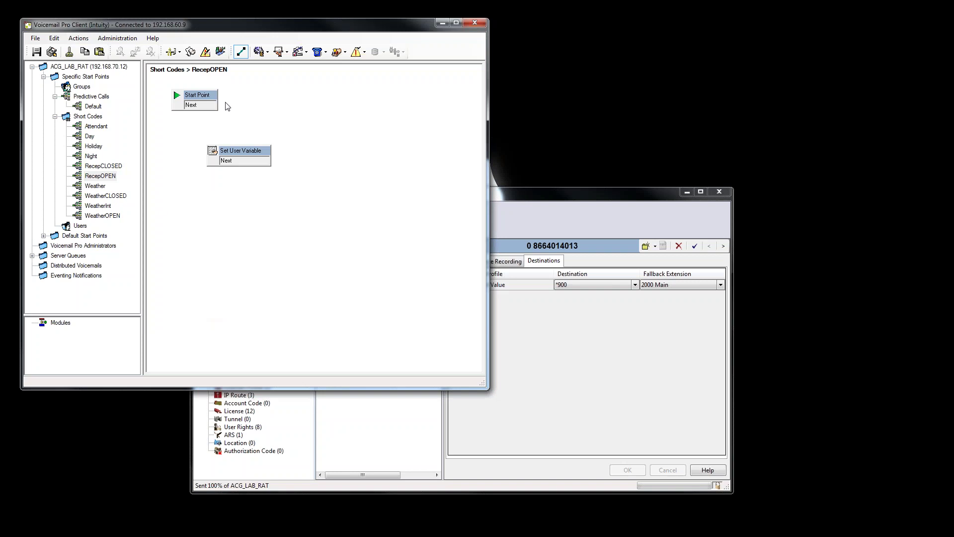
left_click_drag(217, 106, 216, 158)
Add a Disconnect linked after Set User Variable, then save and make the flows live.
left_click(79, 38)
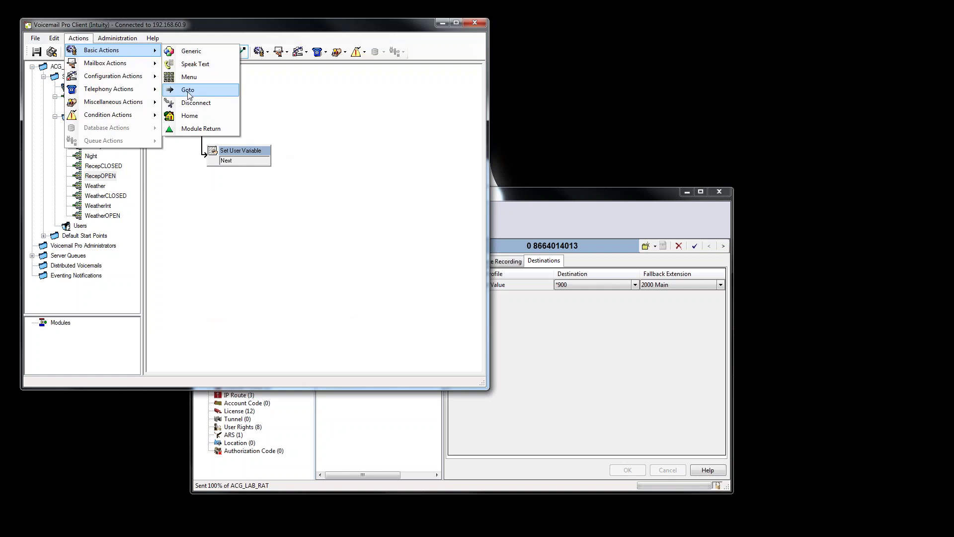
left_click(194, 102)
left_click(325, 185)
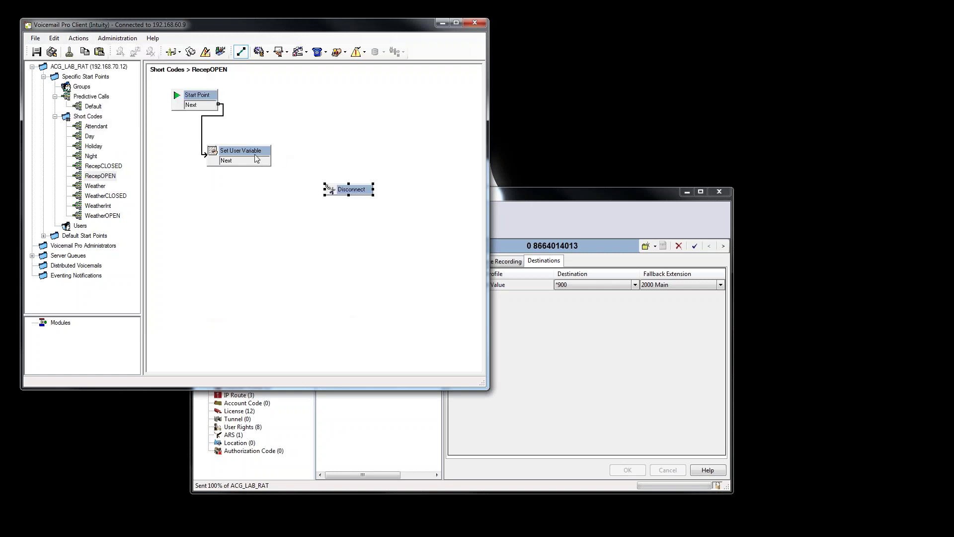
left_click_drag(271, 160, 336, 192)
left_click(51, 51)
left_click(252, 227)
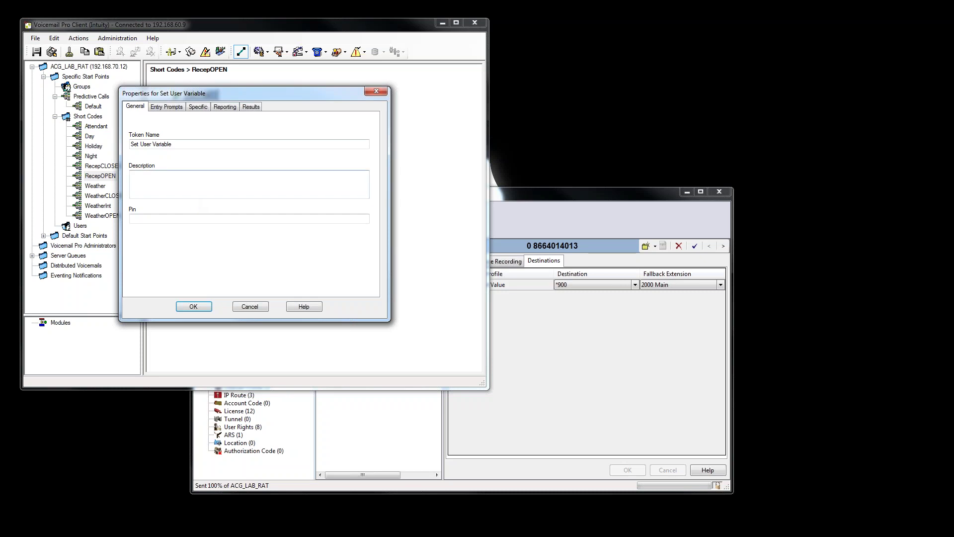
Record a RecepOPEN.wav entry prompt for RecepOPEN's Set User Variable, then open RecepCLOSED.
left_click(199, 107)
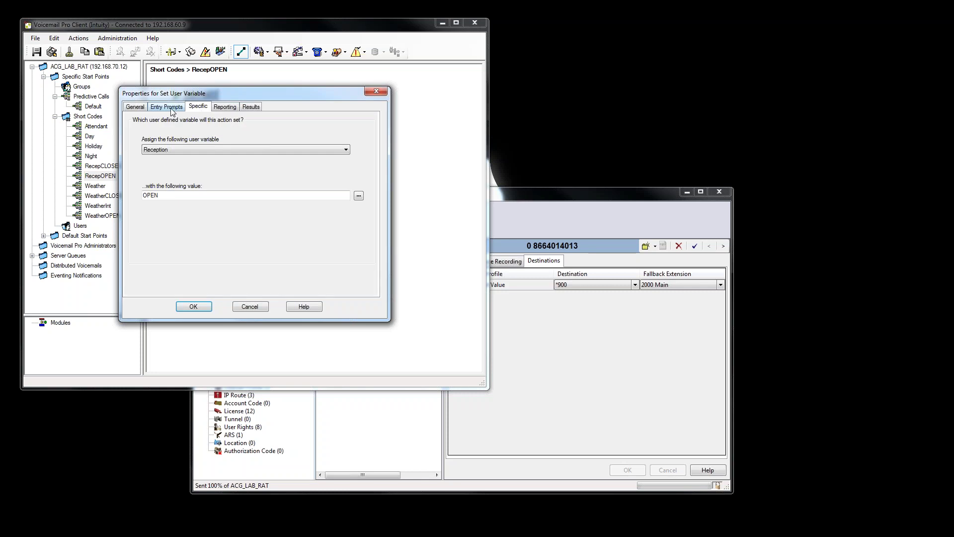
left_click(167, 107)
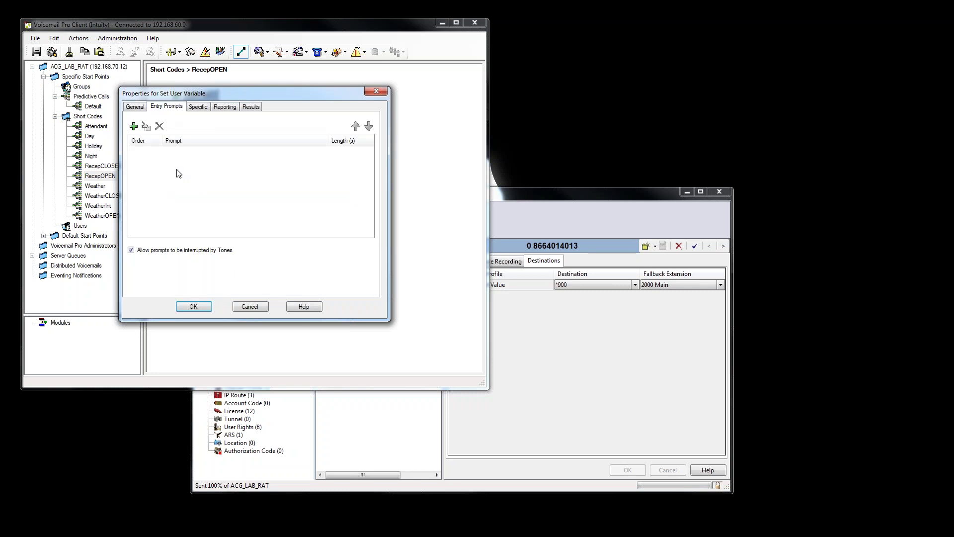
left_click(133, 127)
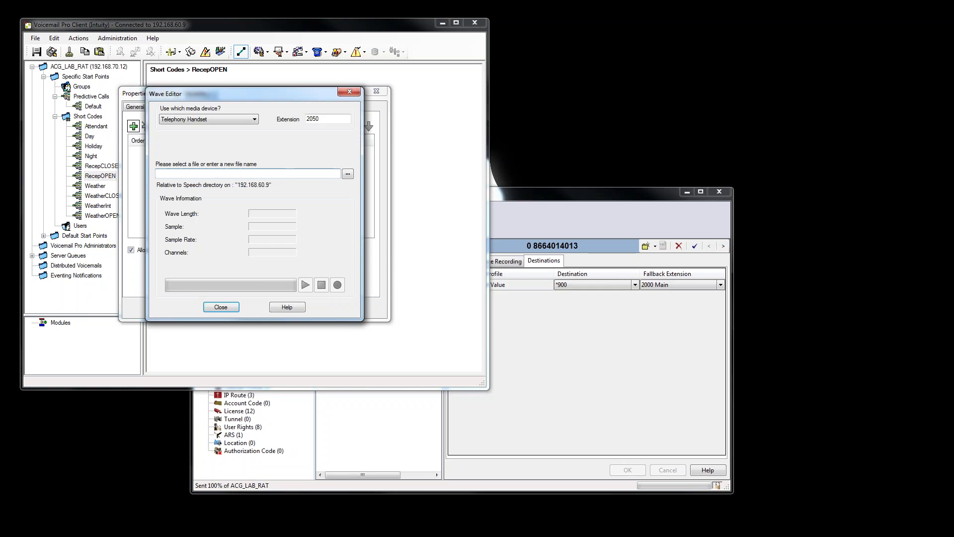
type("RecepOPEN")
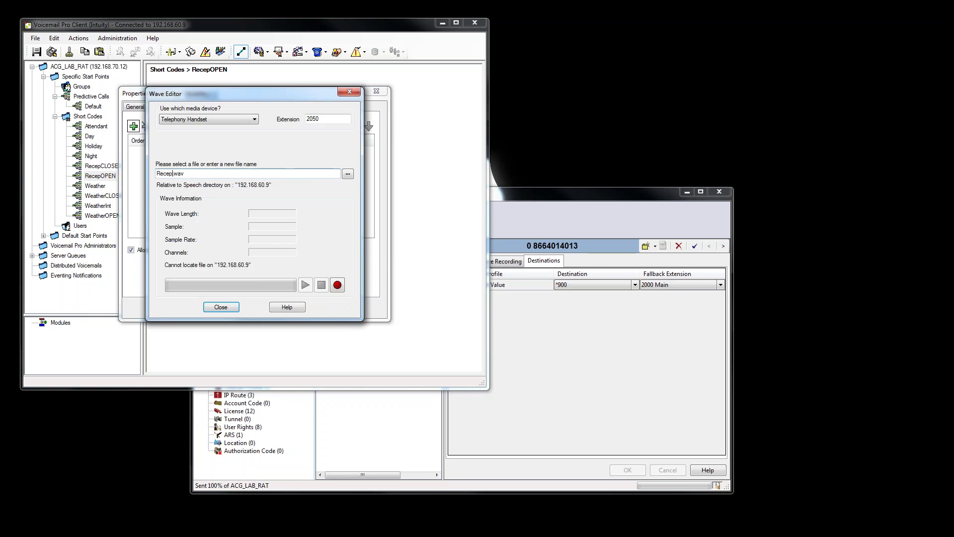
left_click(338, 284)
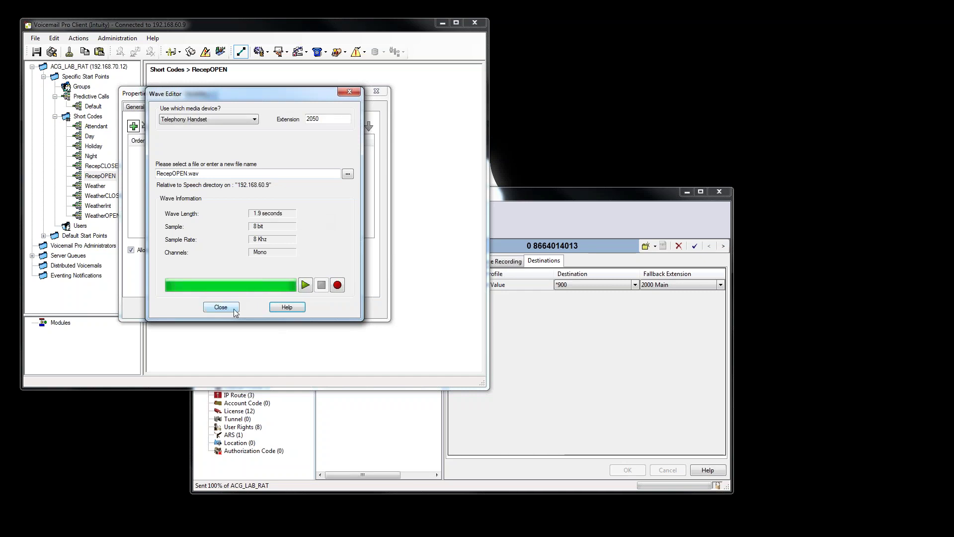
left_click(221, 307)
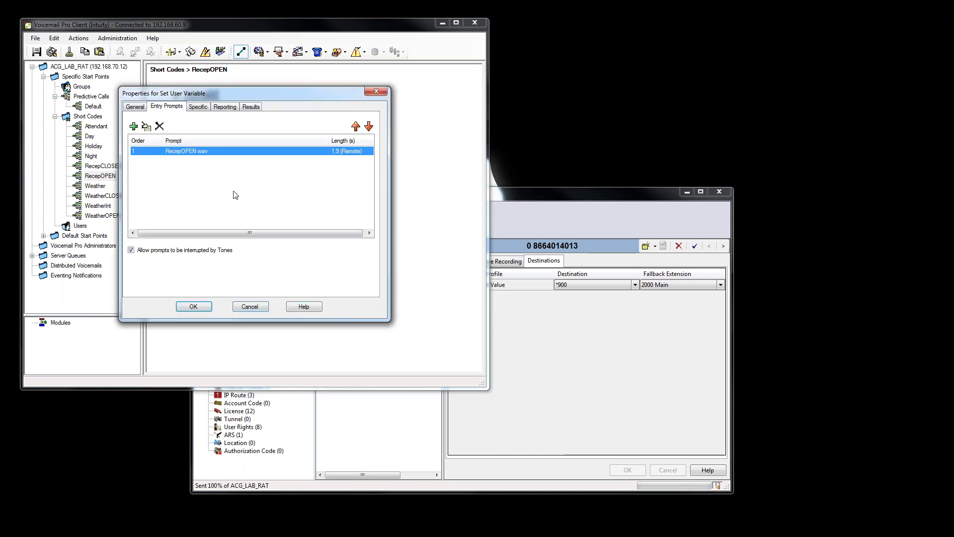
left_click(193, 307)
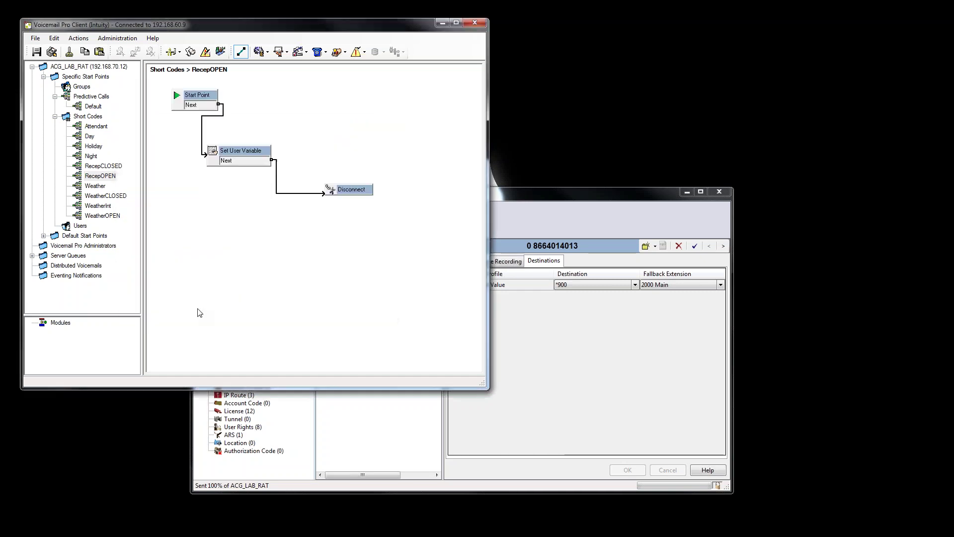
left_click(114, 166)
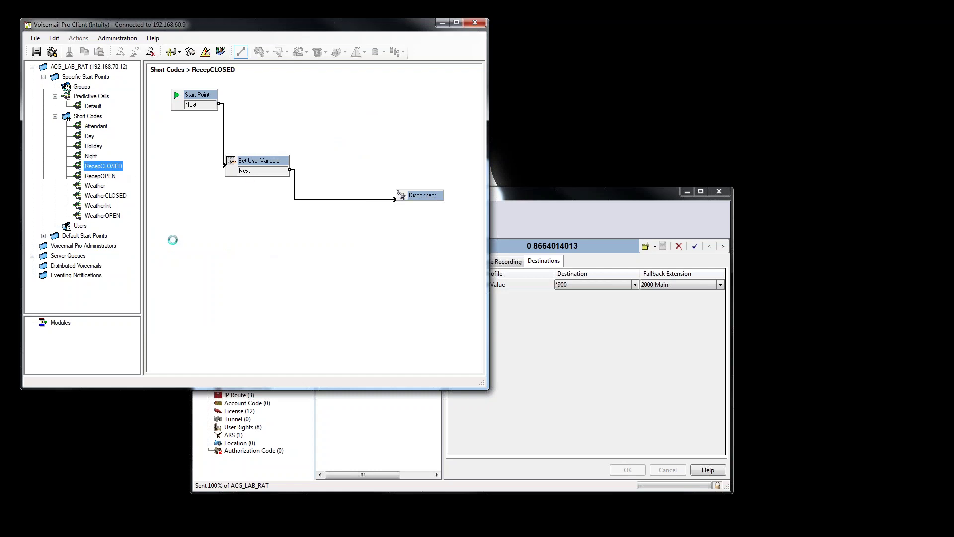
Verify Set User Variable assigns CLOSED and start recording a RecepCLOSED.wav entry prompt by phone.
double_click(264, 168)
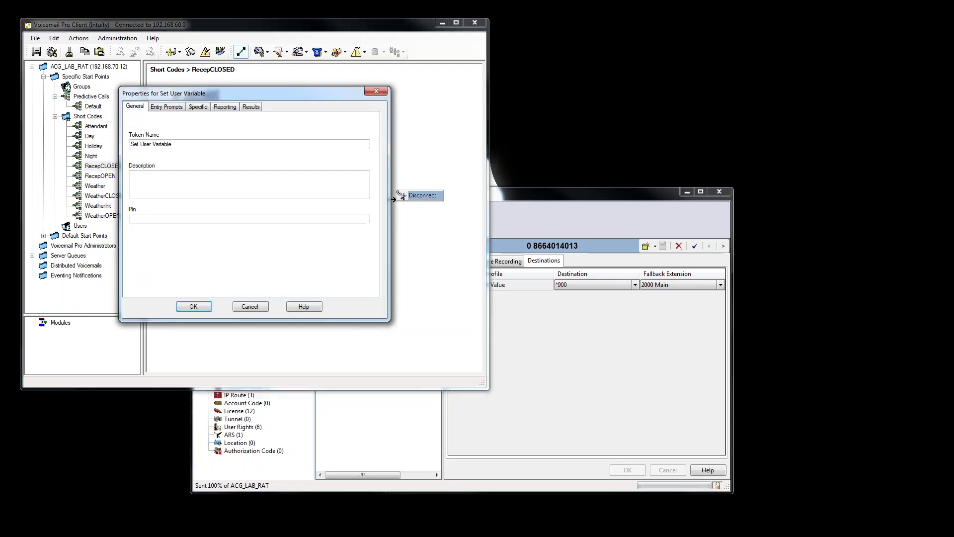
left_click(166, 107)
left_click(198, 107)
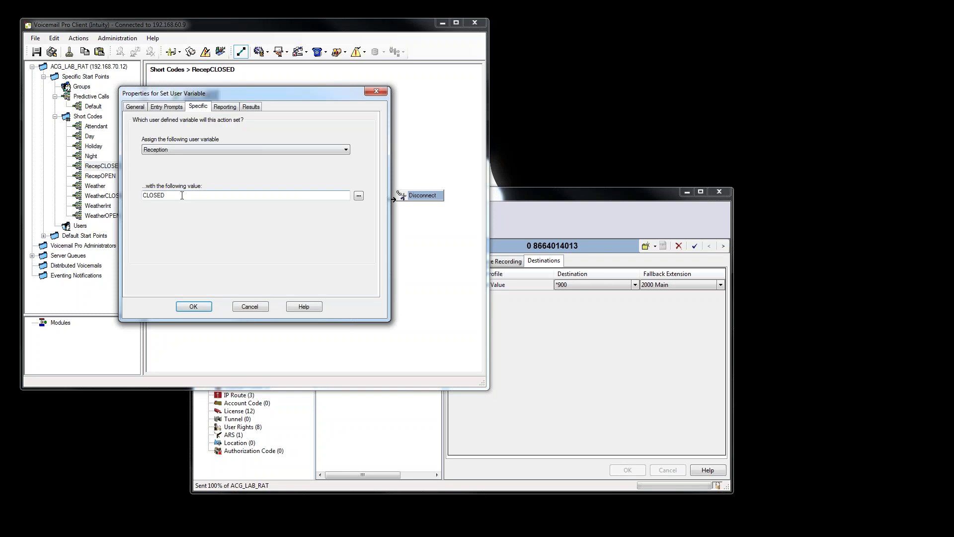
left_click(167, 107)
left_click(133, 126)
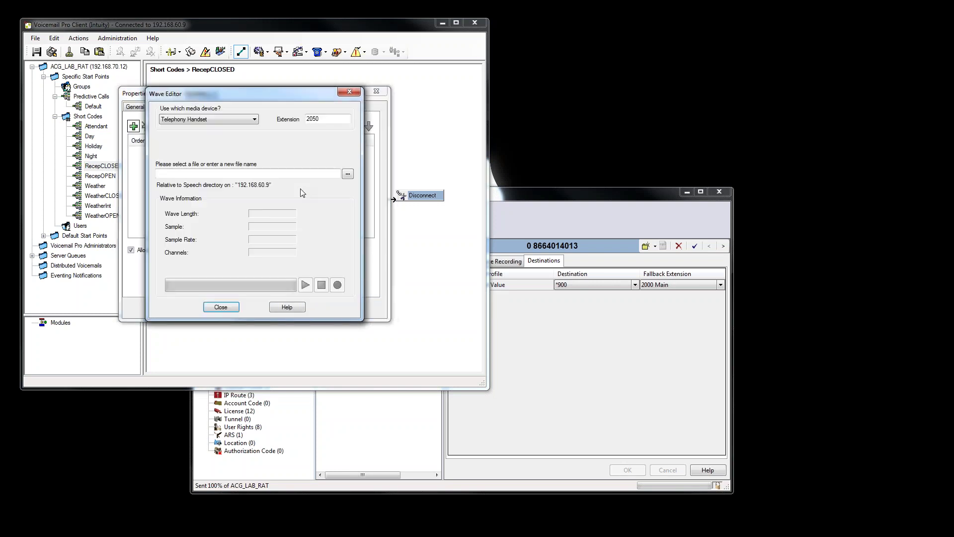
left_click(211, 174)
type("Recep")
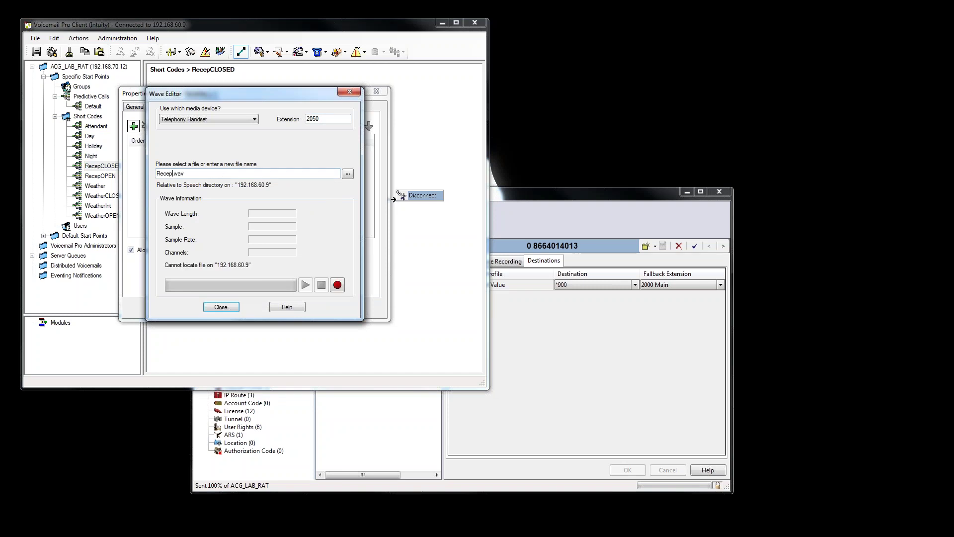
type("CLOSED")
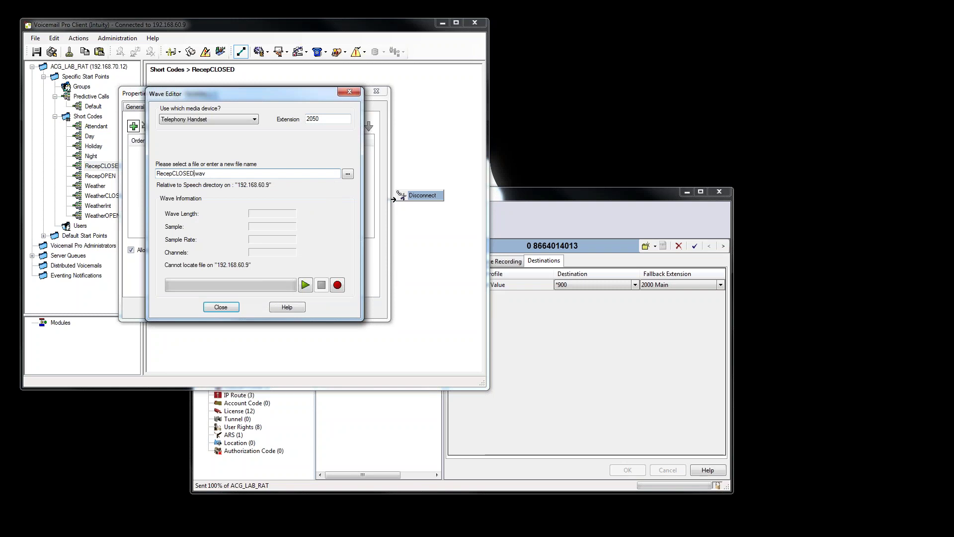
left_click(337, 285)
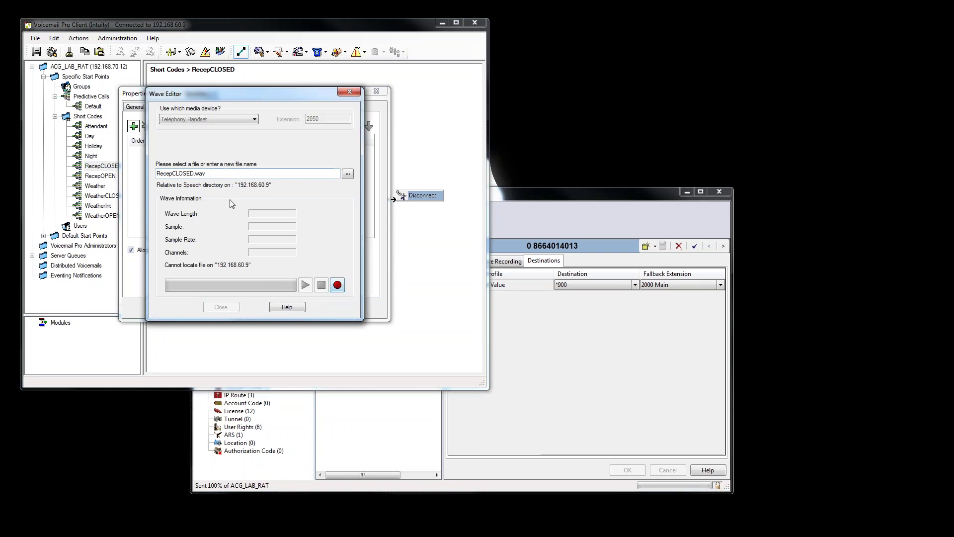
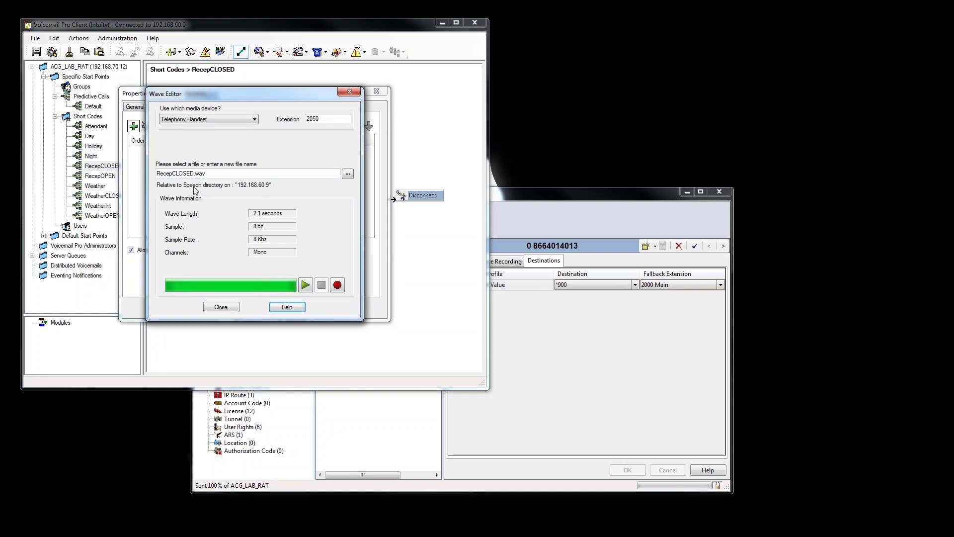
Keep the RecepCLOSED.wav entry prompt, save the flows live, and open the Attendant flow.
left_click(221, 307)
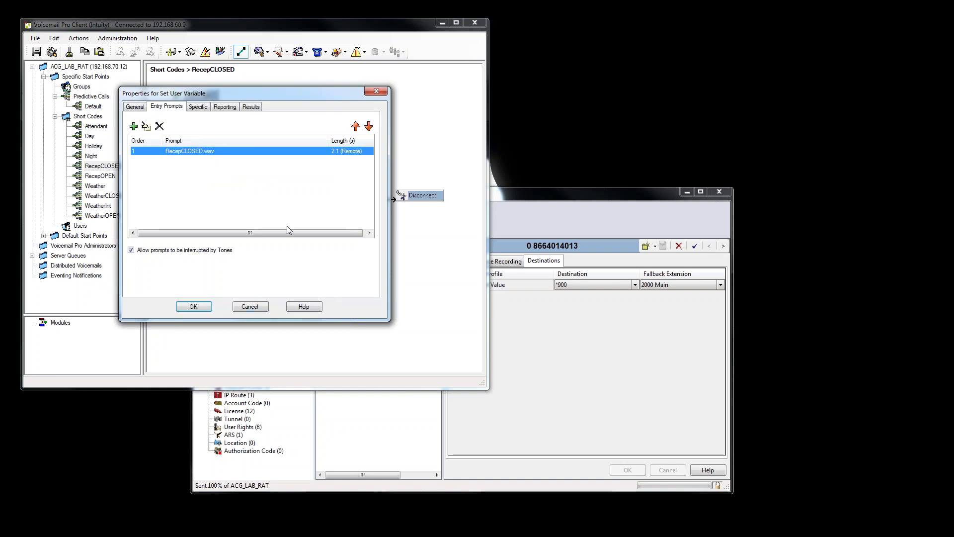
left_click(193, 306)
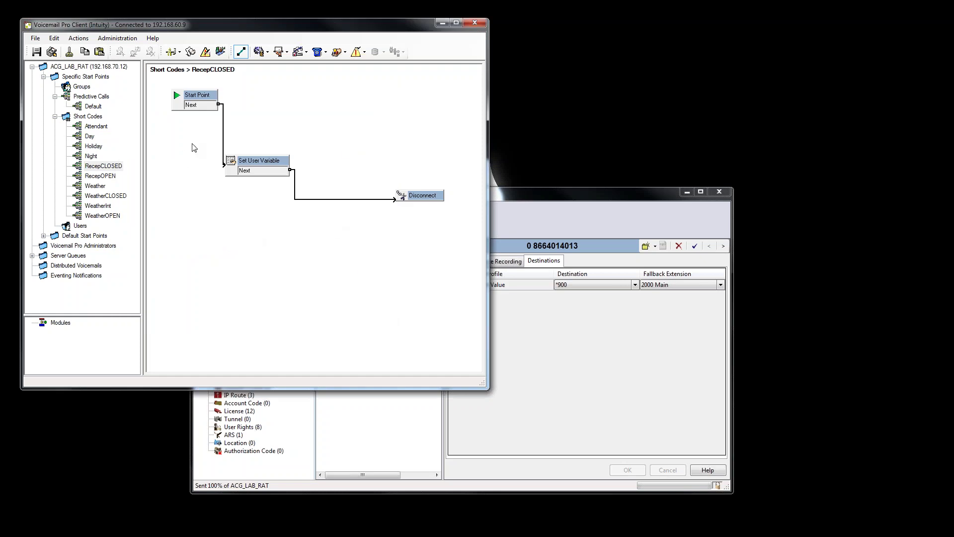
left_click(52, 52)
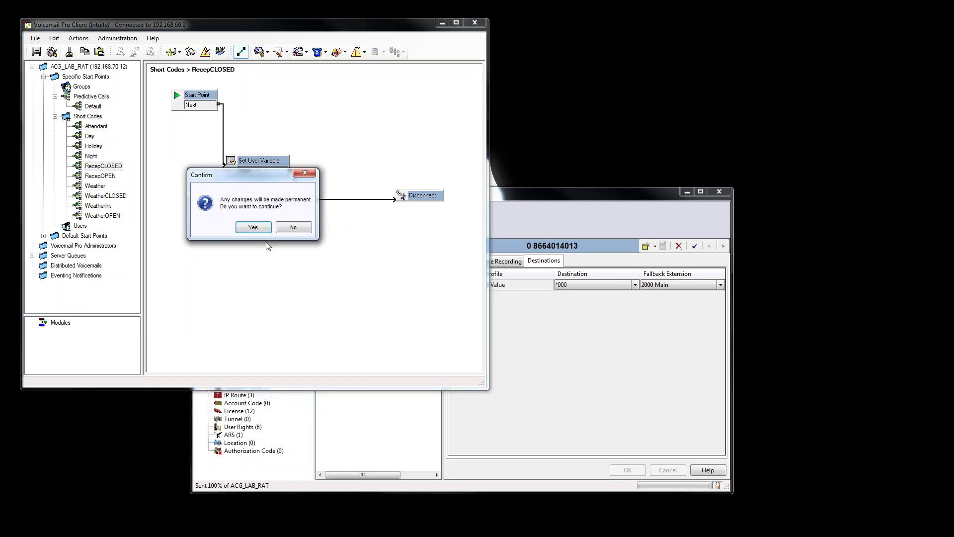
left_click(251, 226)
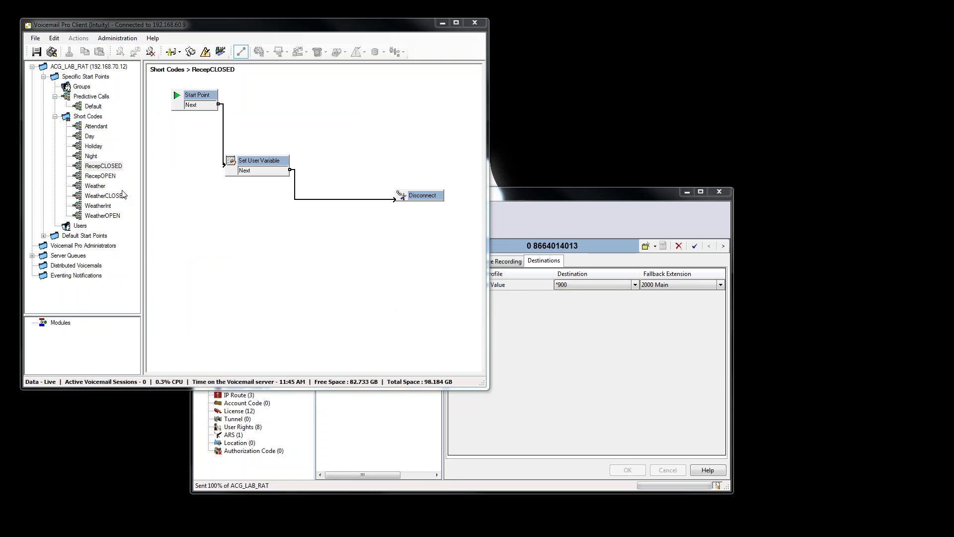
left_click(102, 126)
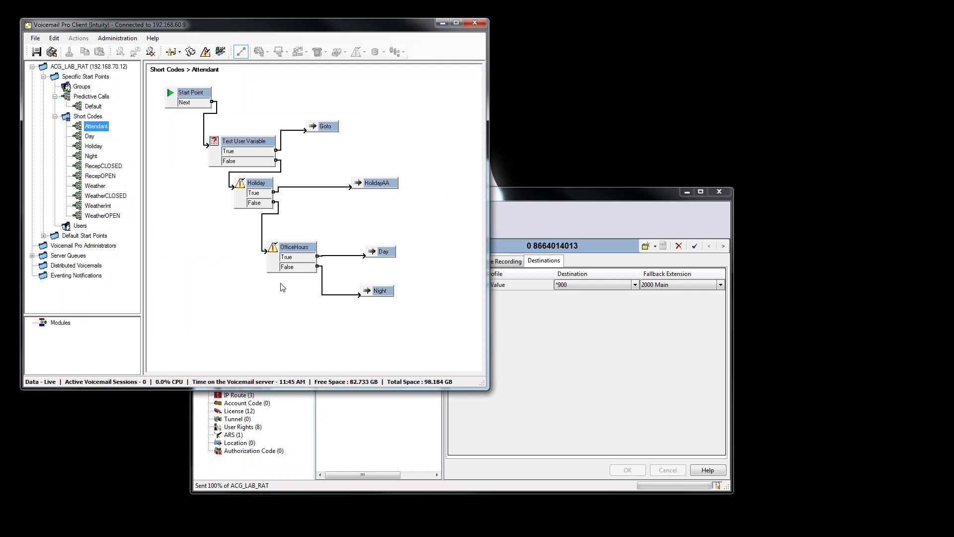
Delete the OfficeHours node and place a new Test User Variable node instead.
left_click(305, 248)
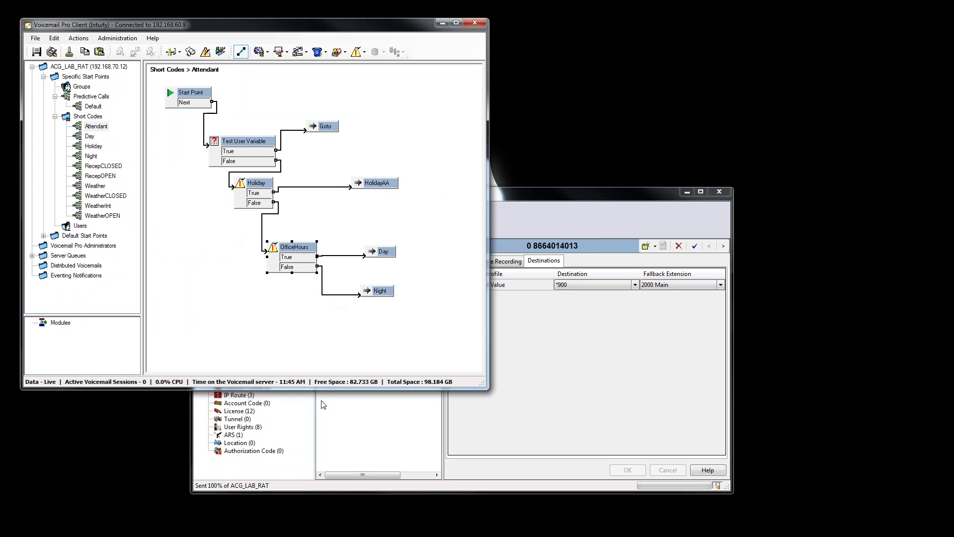
key("Delete")
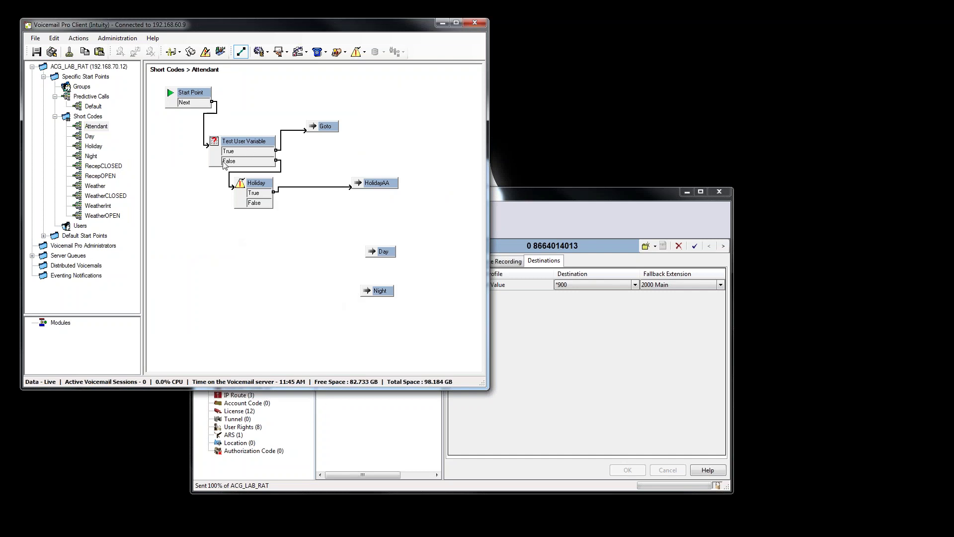
left_click(80, 40)
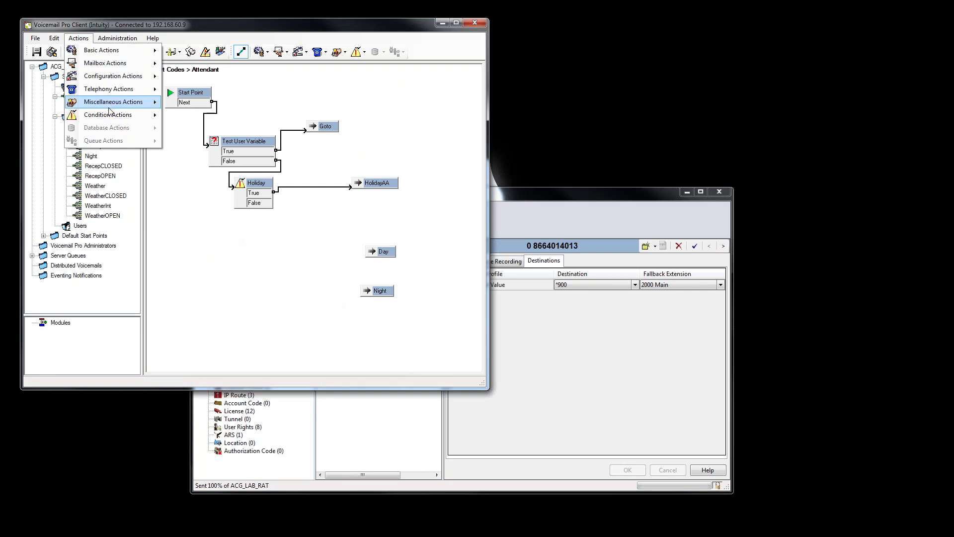
mouse_move(109, 114)
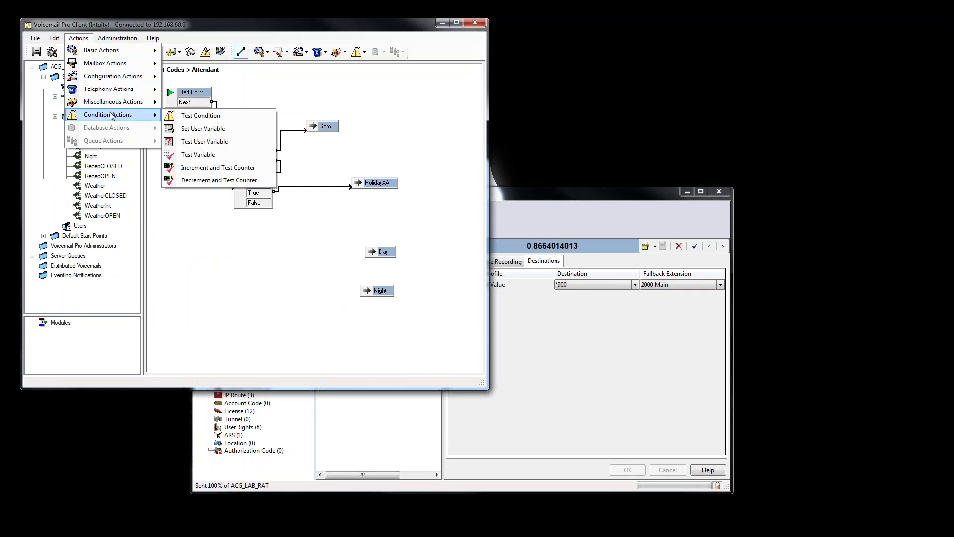
left_click(230, 145)
left_click(277, 266)
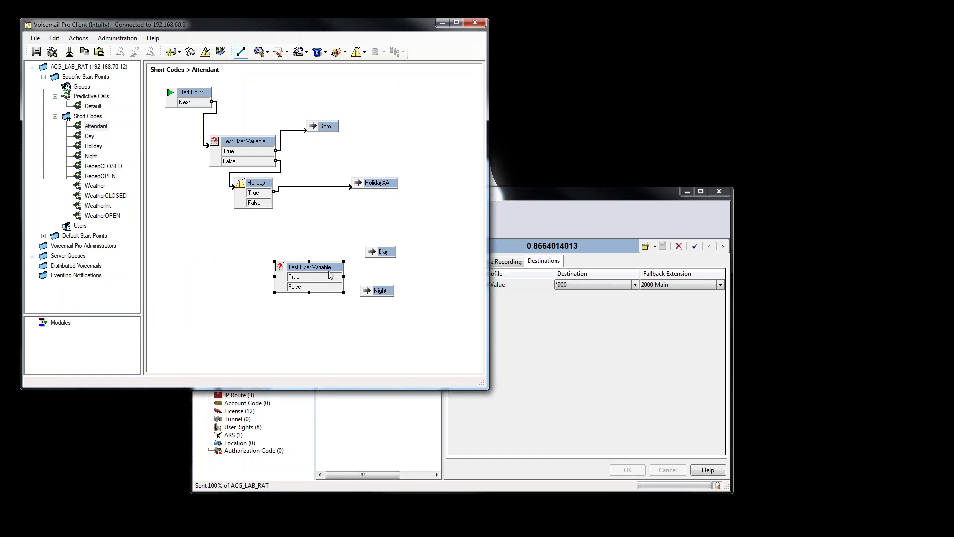
Set the new Test User Variable node to check the Reception variable.
double_click(302, 267)
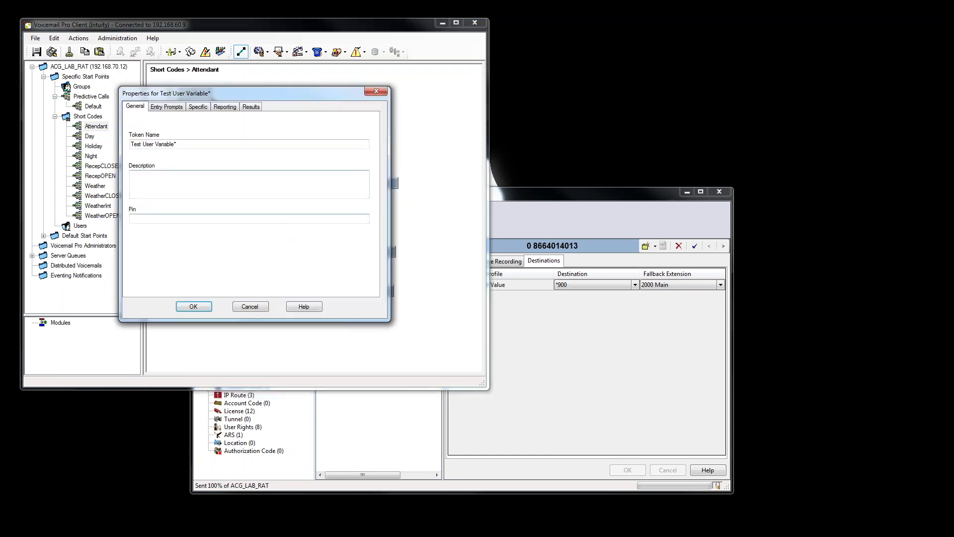
left_click(198, 107)
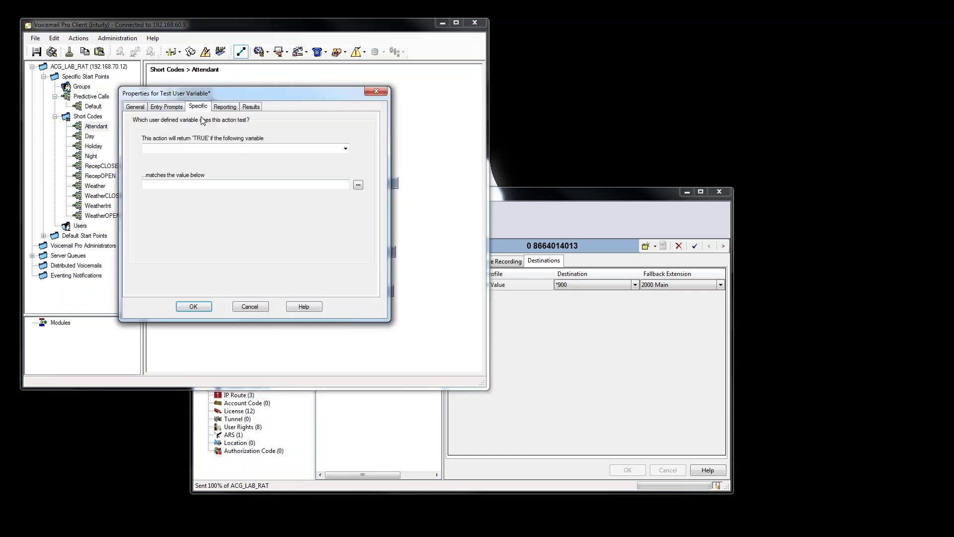
left_click(346, 150)
left_click(219, 165)
left_click(196, 306)
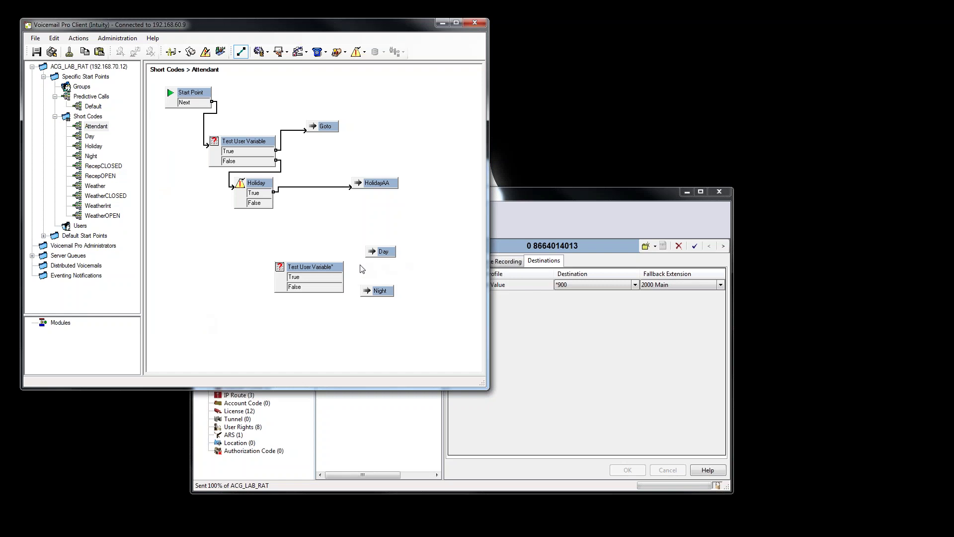
Delete the Day node and place a new Transfer node in its spot.
left_click(383, 251)
key("Delete")
left_click(78, 38)
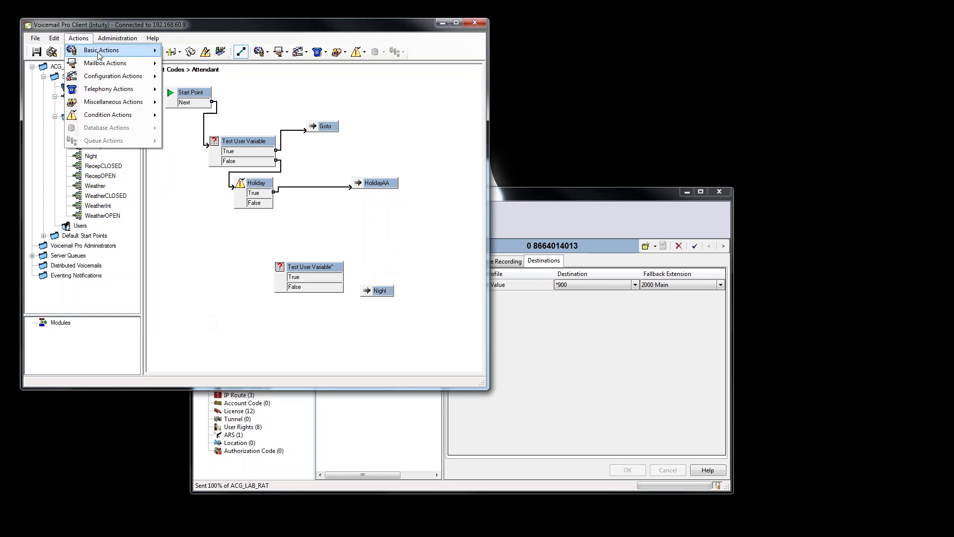
mouse_move(101, 93)
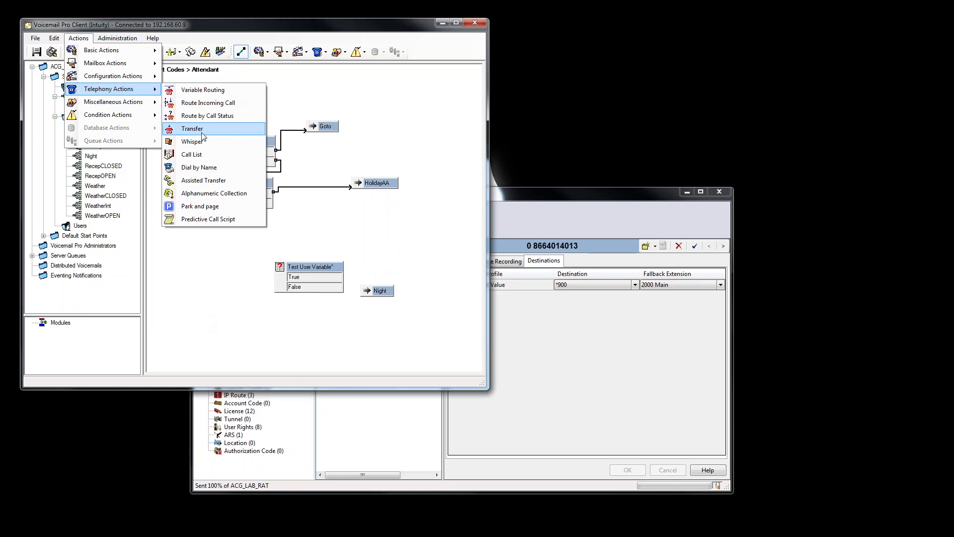
left_click(189, 125)
left_click(370, 265)
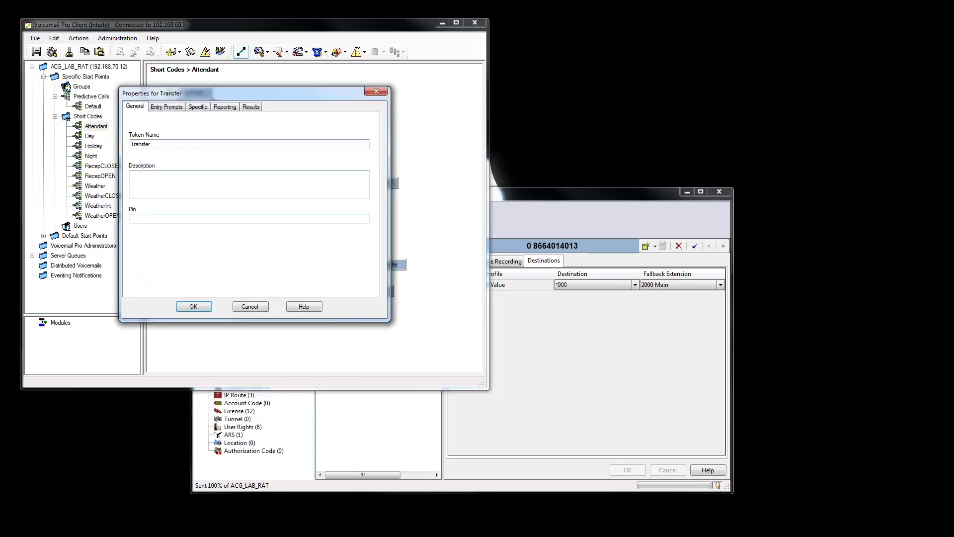
Set the Transfer to 2000, then link Holiday False to the test and True to Transfer.
left_click(198, 107)
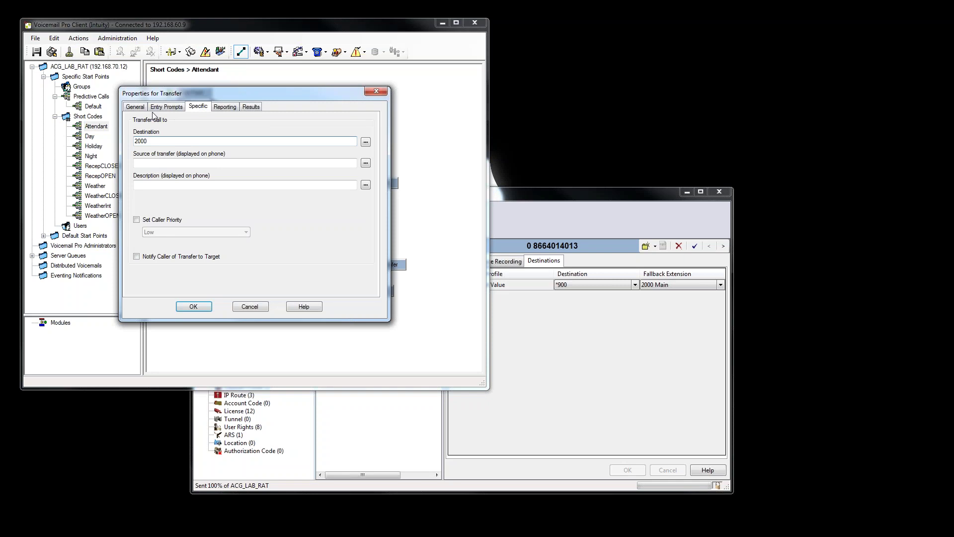
left_click(134, 106)
left_click(169, 145)
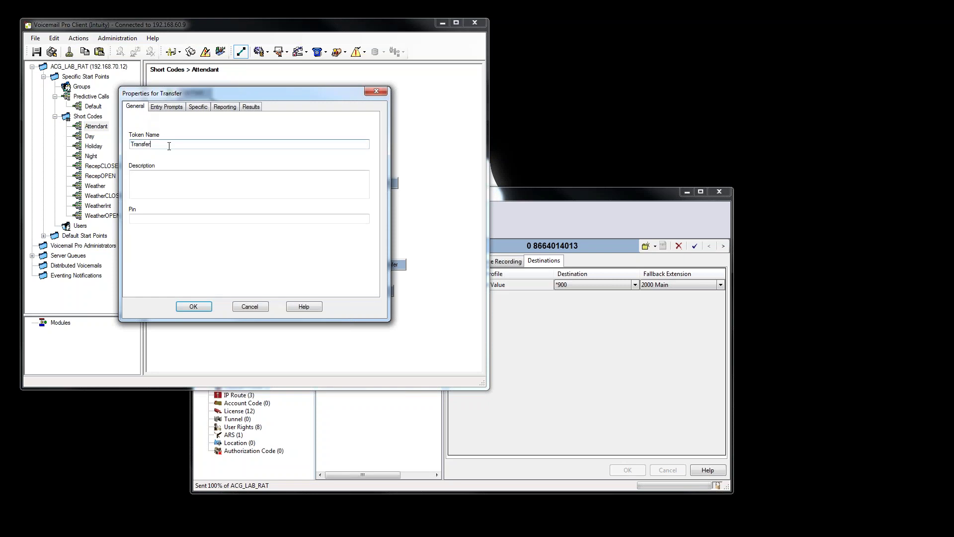
key("Return")
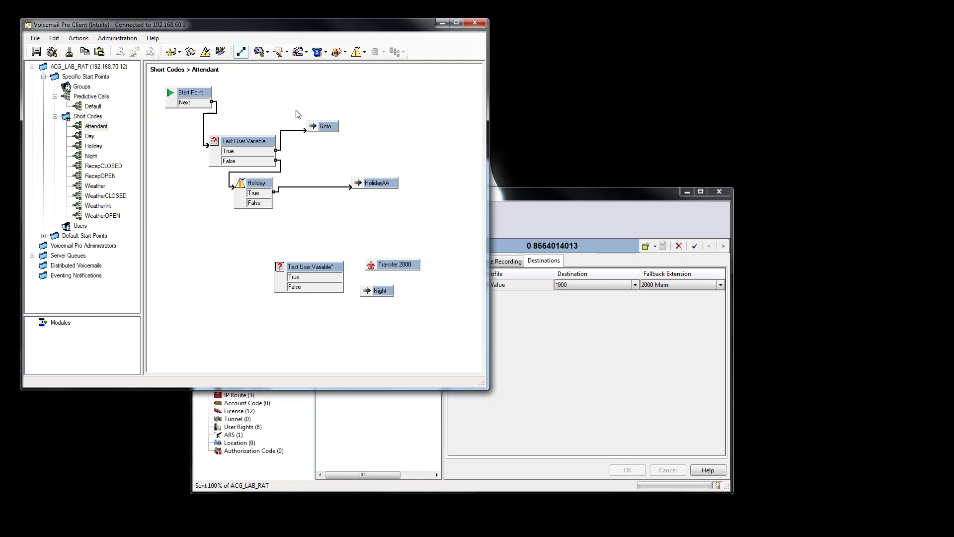
left_click_drag(261, 200, 279, 270)
left_click_drag(337, 279, 367, 294)
Save the rewired Attendant flow live, then return to it after checking IP Office Manager.
left_click(53, 52)
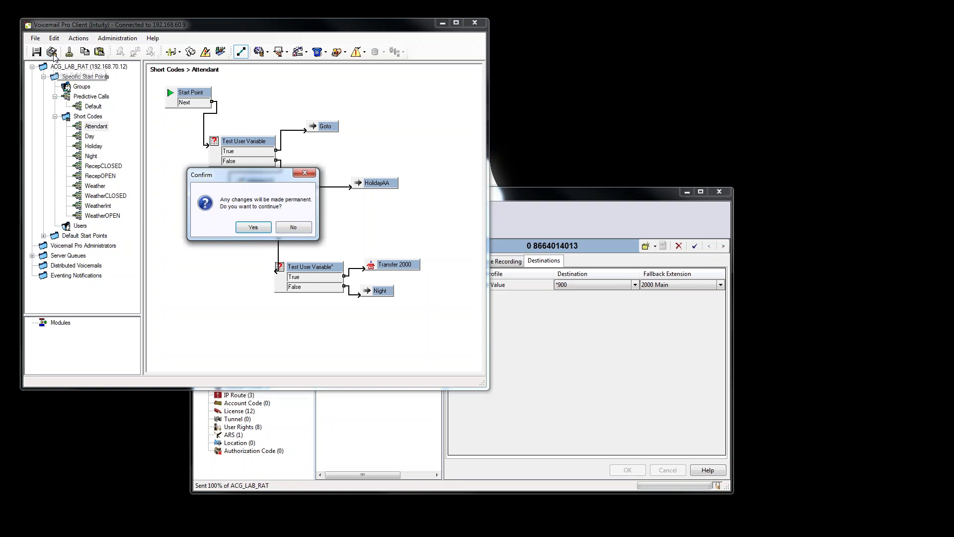
left_click(262, 229)
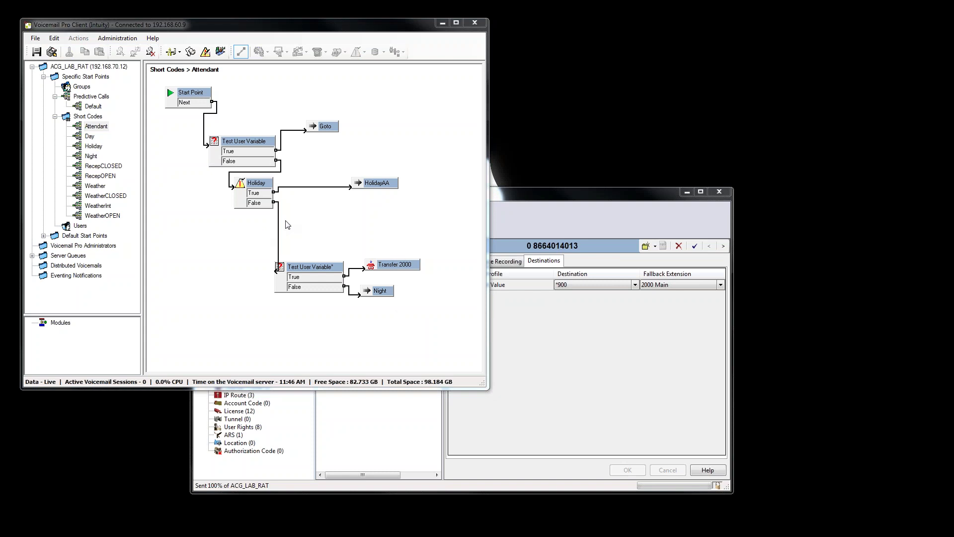
left_click(472, 394)
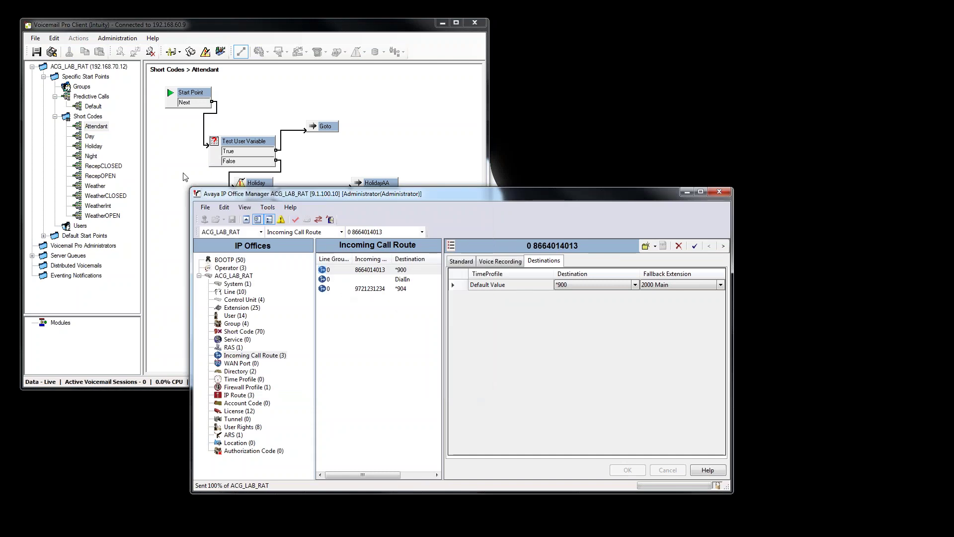
left_click(111, 132)
left_click(110, 128)
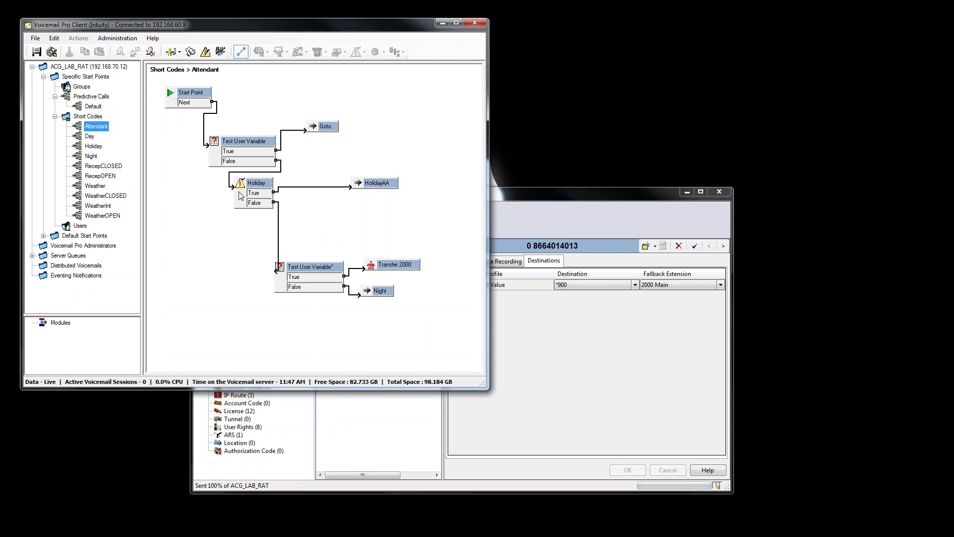
Nudge the lower test node and rename the Reception test node's token to Recep.
left_click(308, 269)
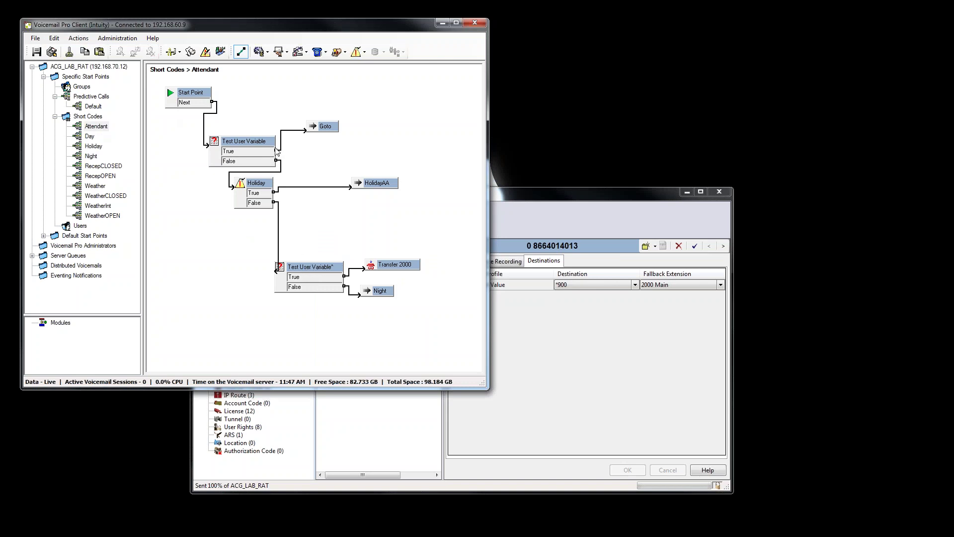
left_click_drag(300, 269, 306, 279)
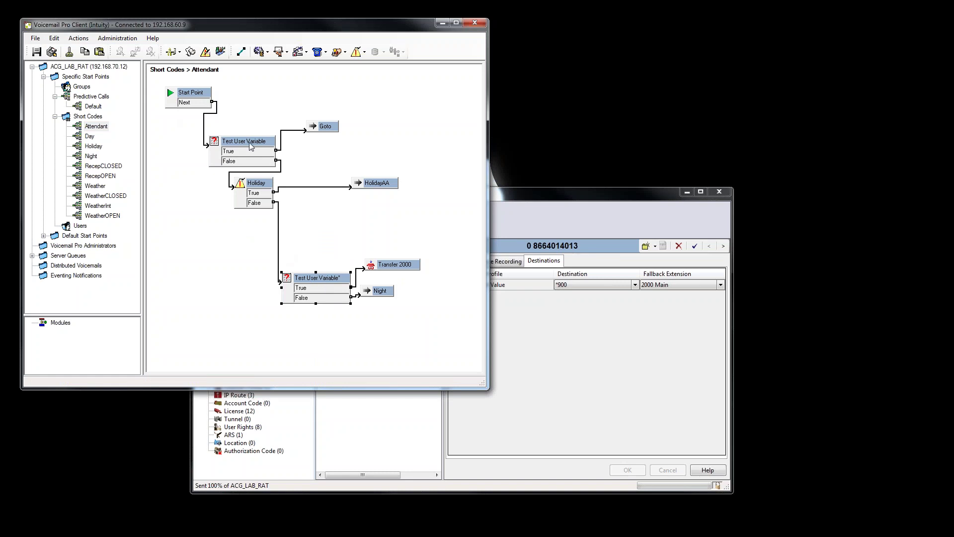
left_click(252, 147)
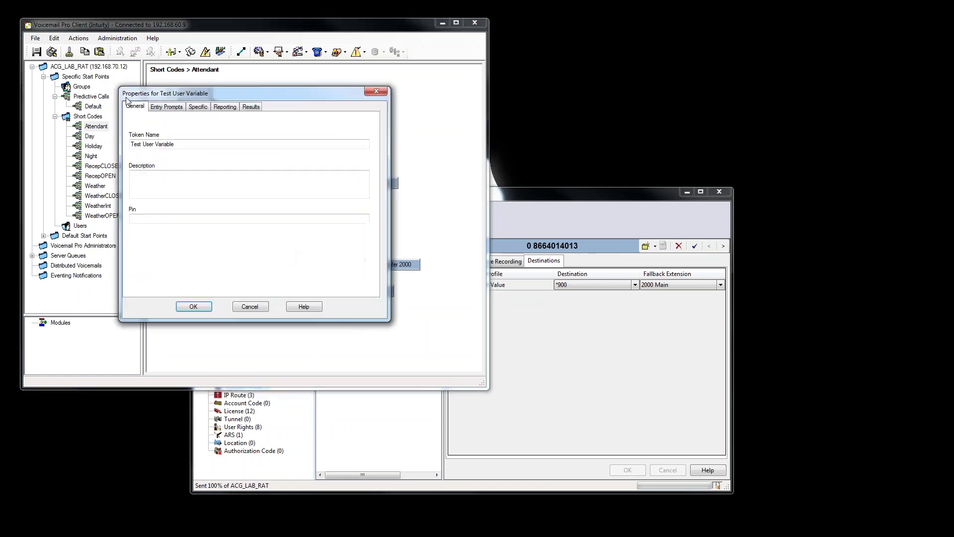
left_click_drag(175, 144, 111, 174)
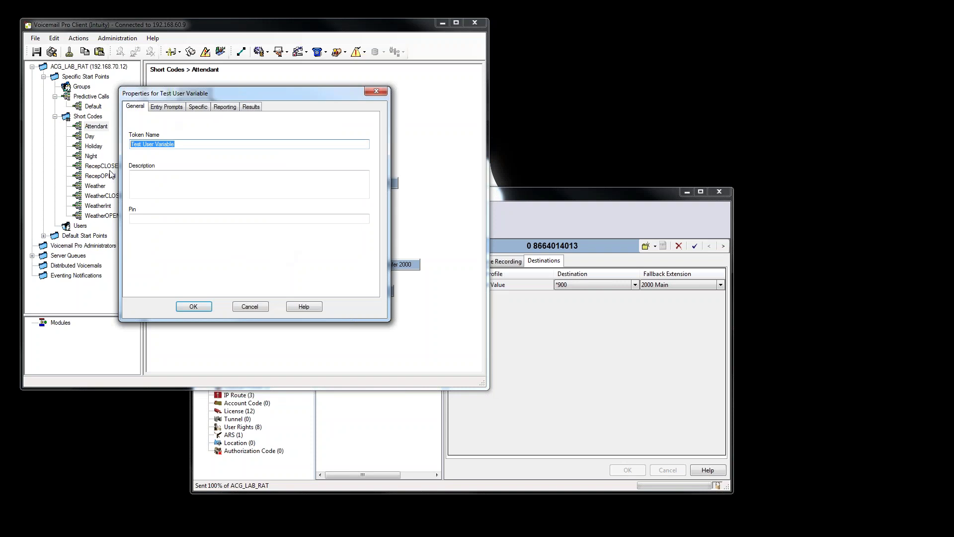
type("Weather")
left_click(190, 306)
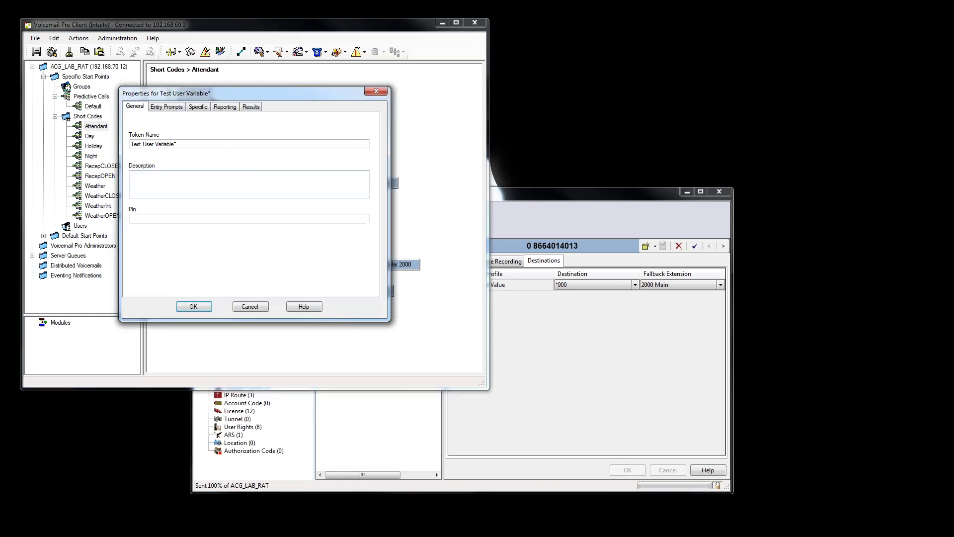
left_click_drag(189, 144, 130, 145)
type("Recep")
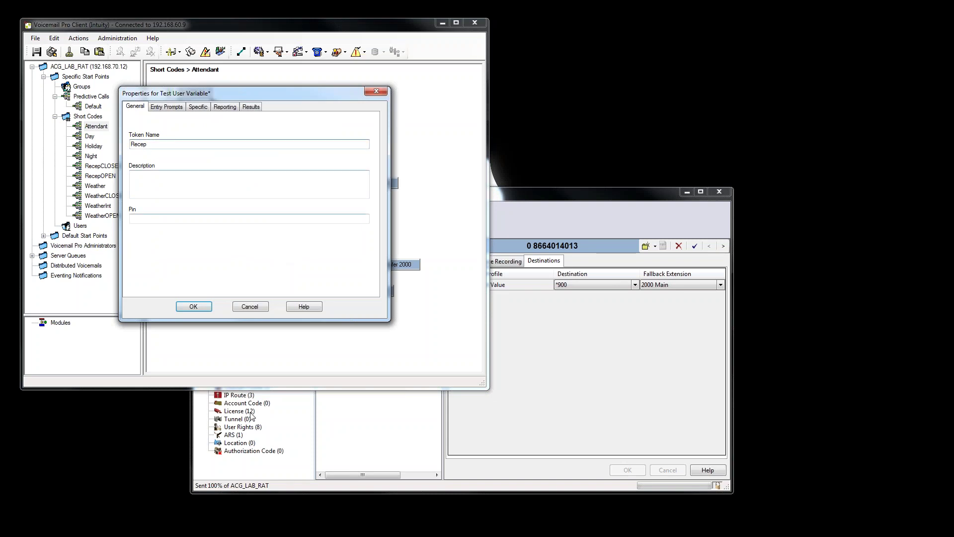
left_click(205, 307)
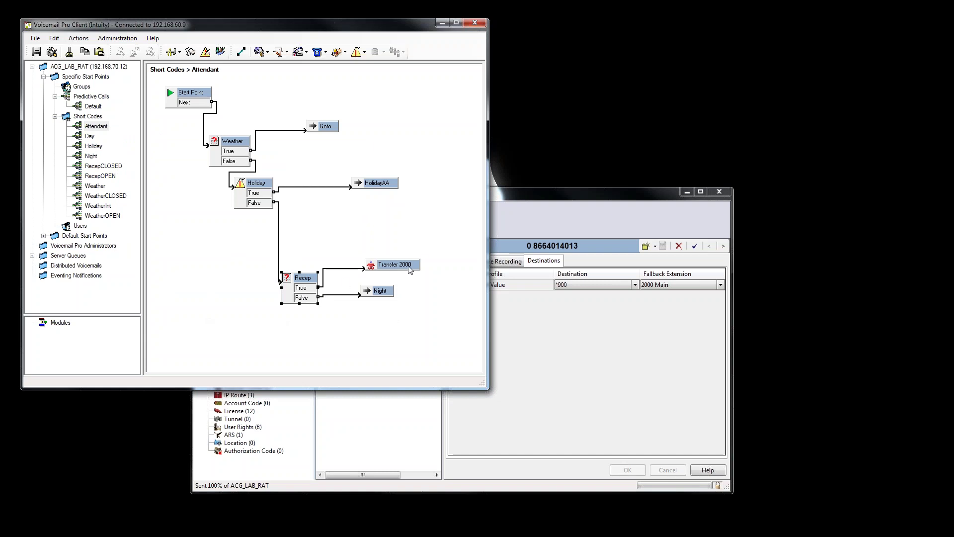
left_click(407, 415)
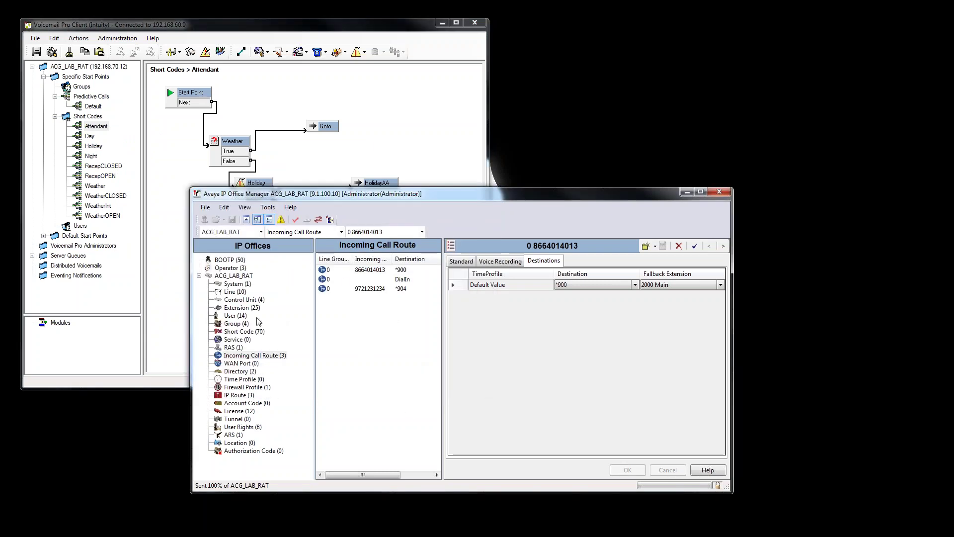
Review hunt group 2000 Main, copy its name Main, and show Voicemail Pro's Groups list.
left_click(243, 323)
left_click(373, 299)
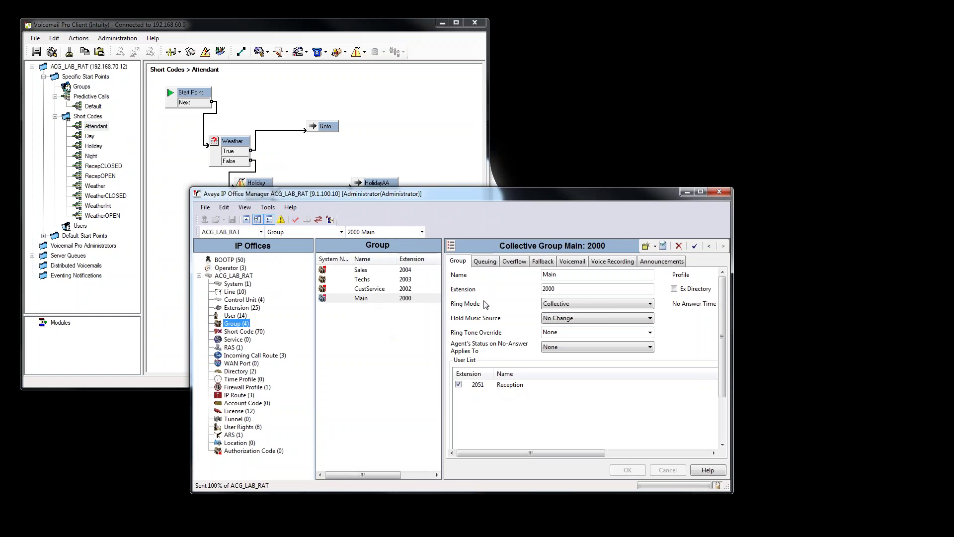
left_click(576, 262)
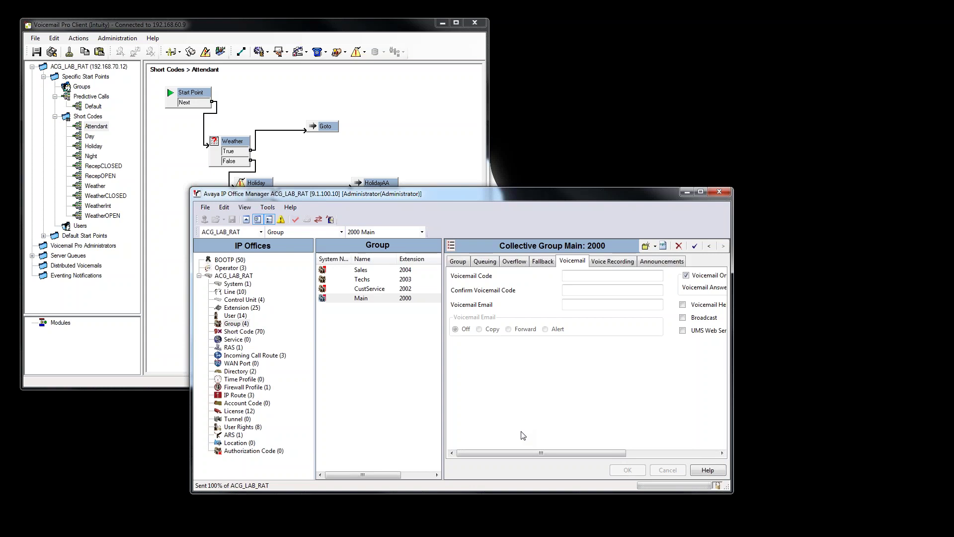
left_click(458, 261)
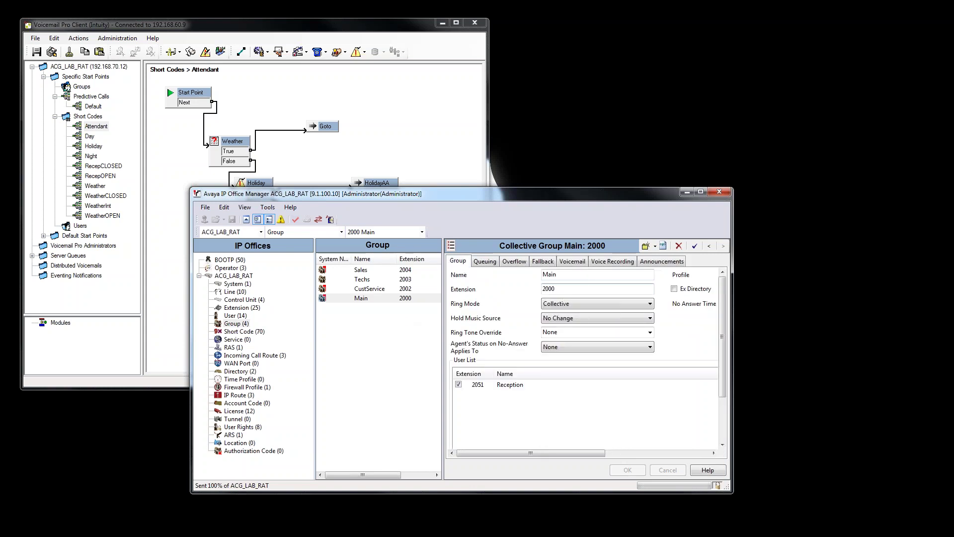
double_click(545, 276)
right_click(552, 277)
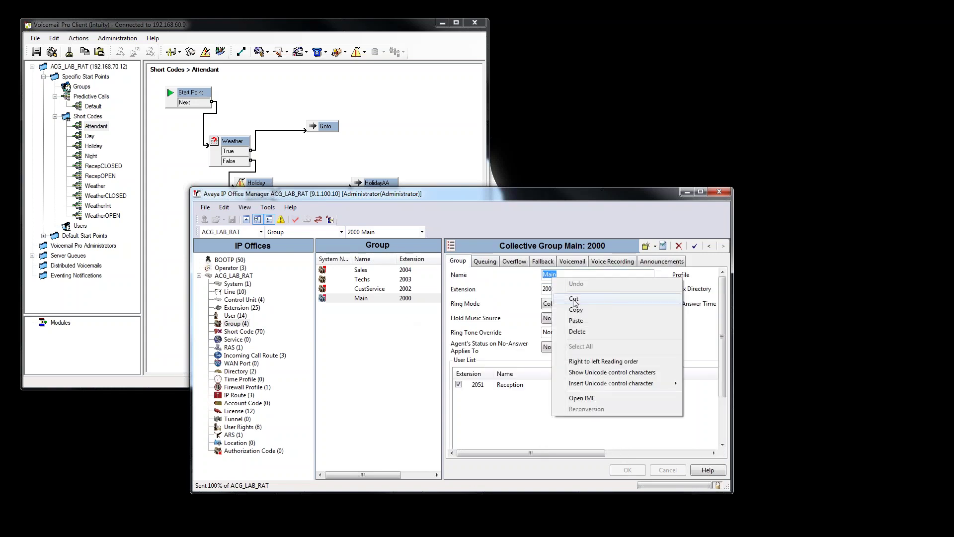
left_click(586, 314)
left_click(84, 88)
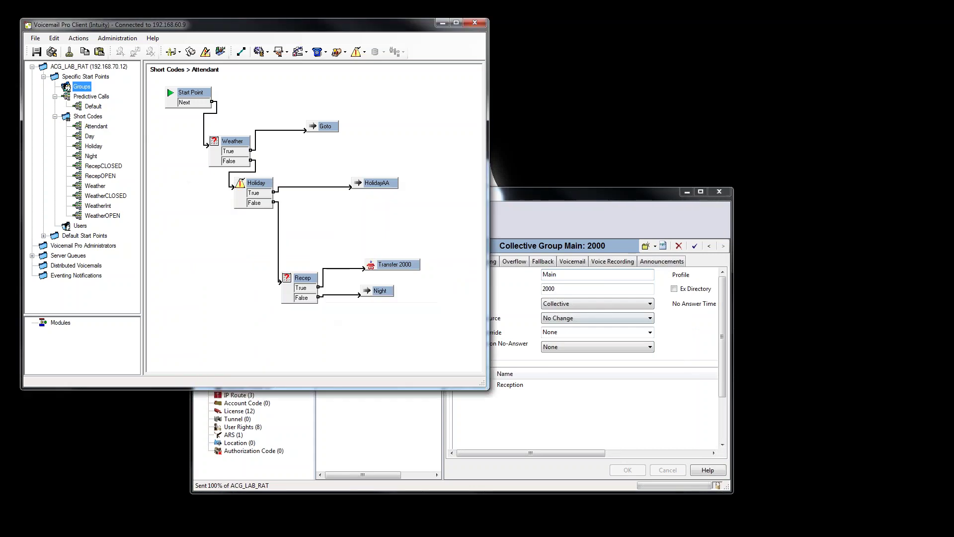
Add a group start point named Main with a Leave entry, and open its Leave flow.
right_click(85, 89)
left_click(97, 95)
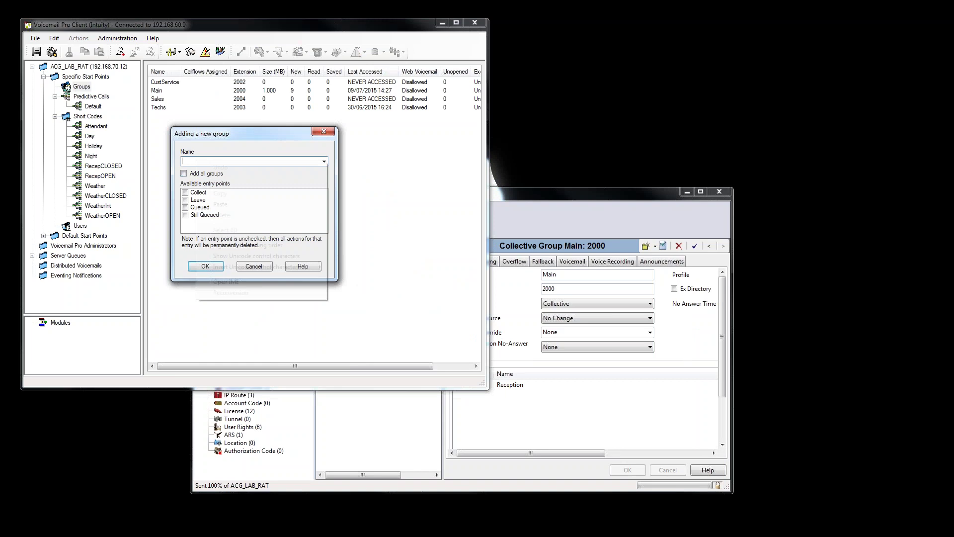
right_click(198, 160)
left_click(229, 204)
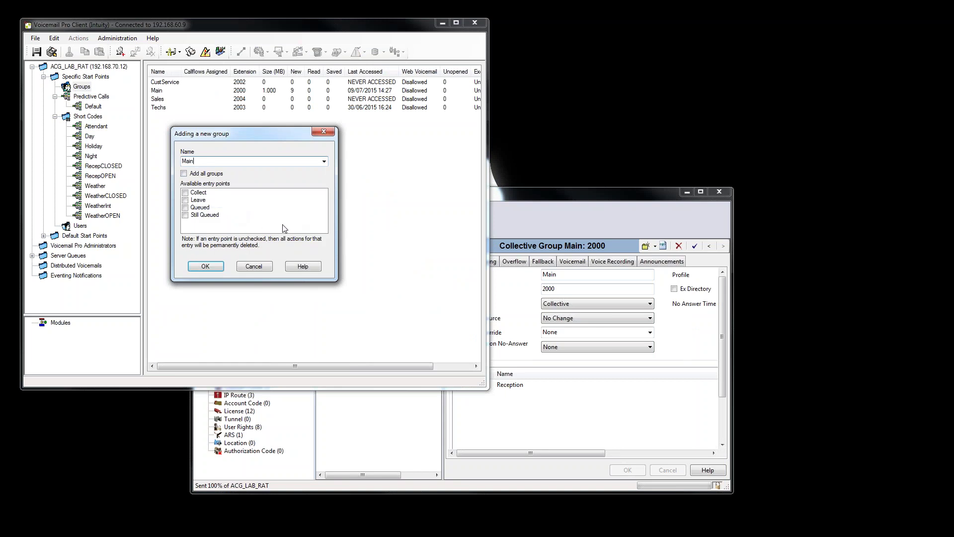
left_click(186, 201)
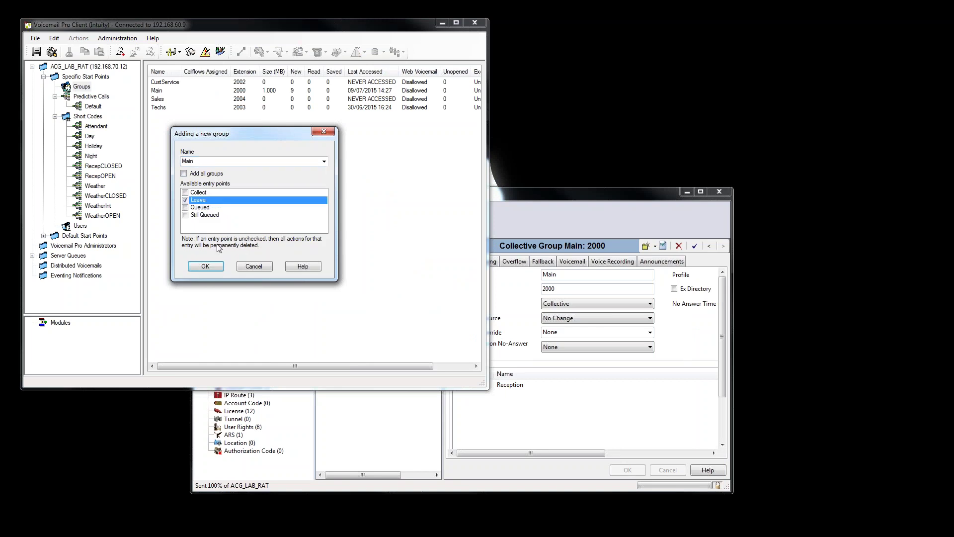
left_click(205, 267)
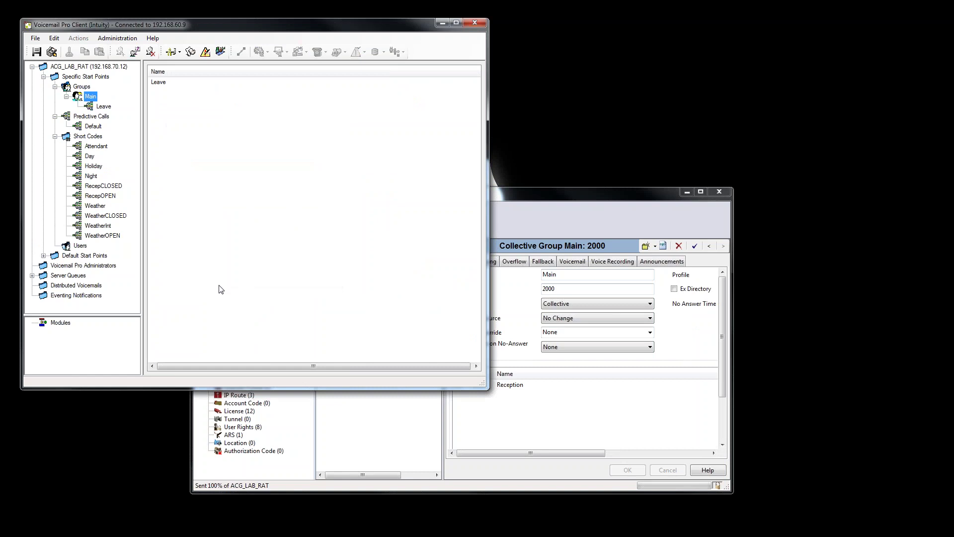
left_click(104, 107)
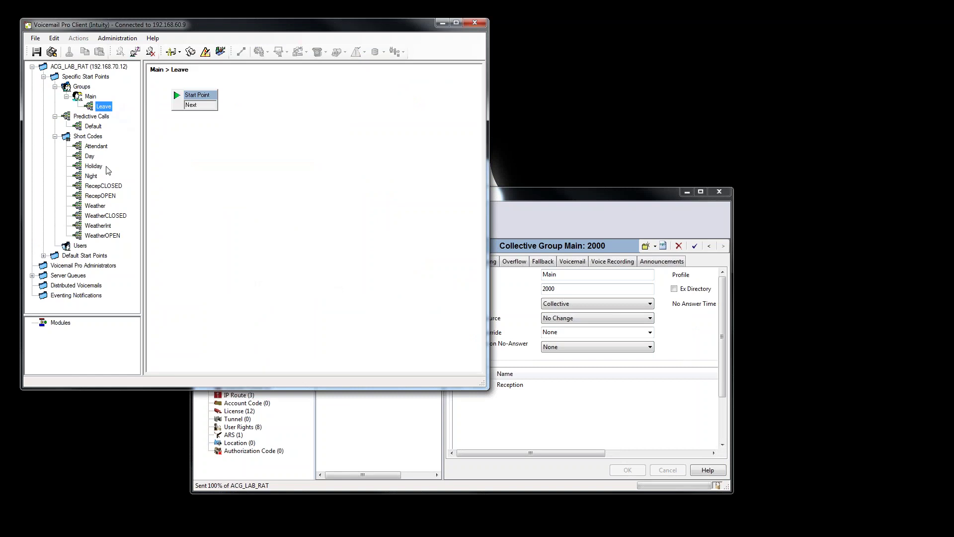
Copy the Day flow's Menu node and four branches into Main's Leave flow.
left_click(90, 156)
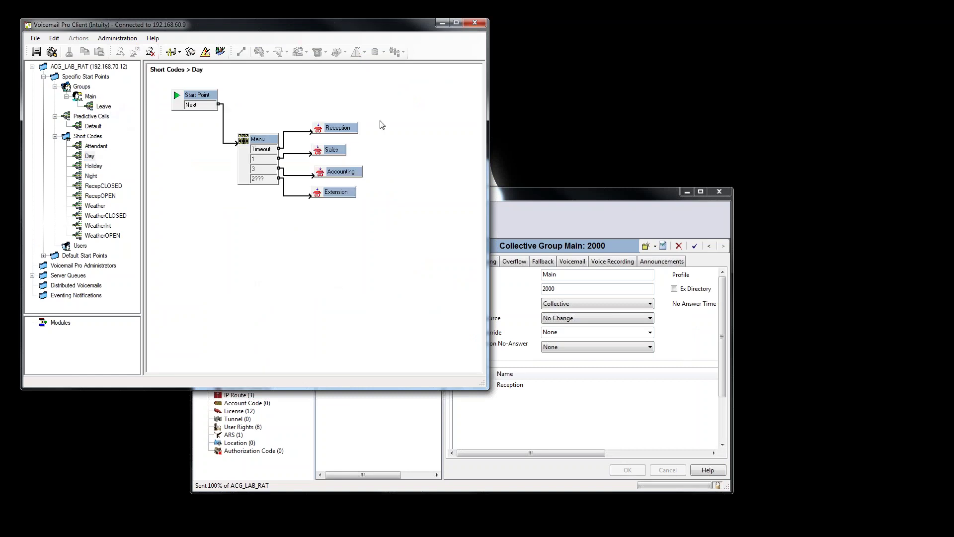
left_click_drag(394, 262, 232, 122)
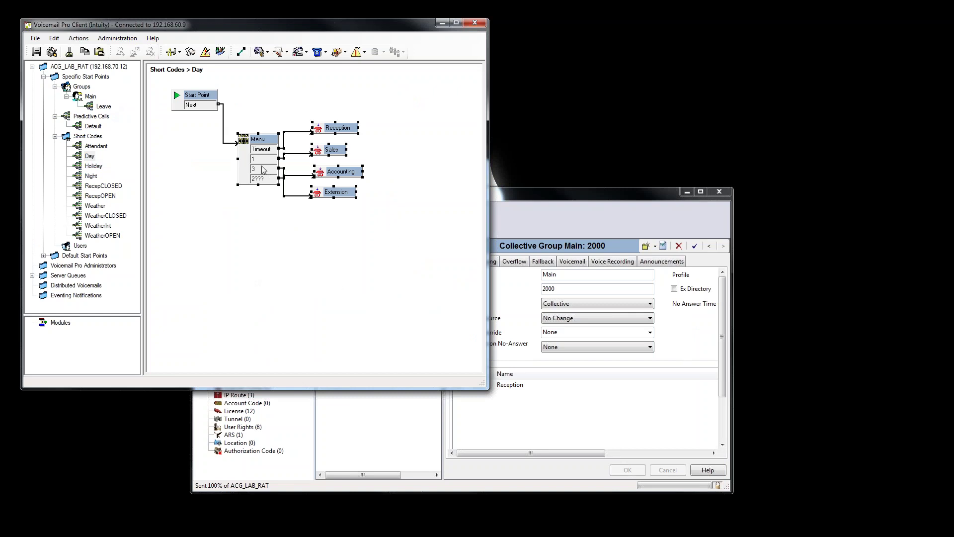
right_click(263, 170)
left_click(283, 186)
left_click(103, 107)
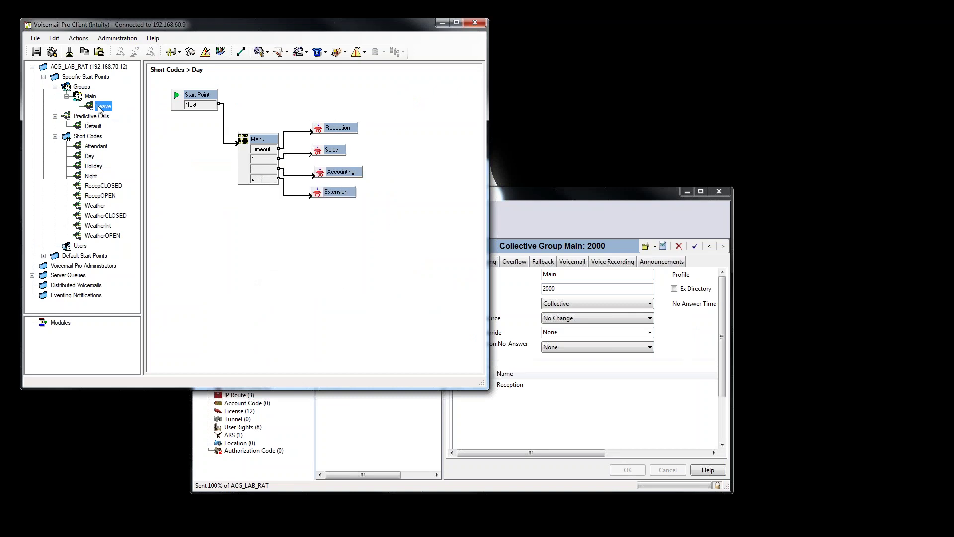
right_click(224, 166)
left_click(251, 198)
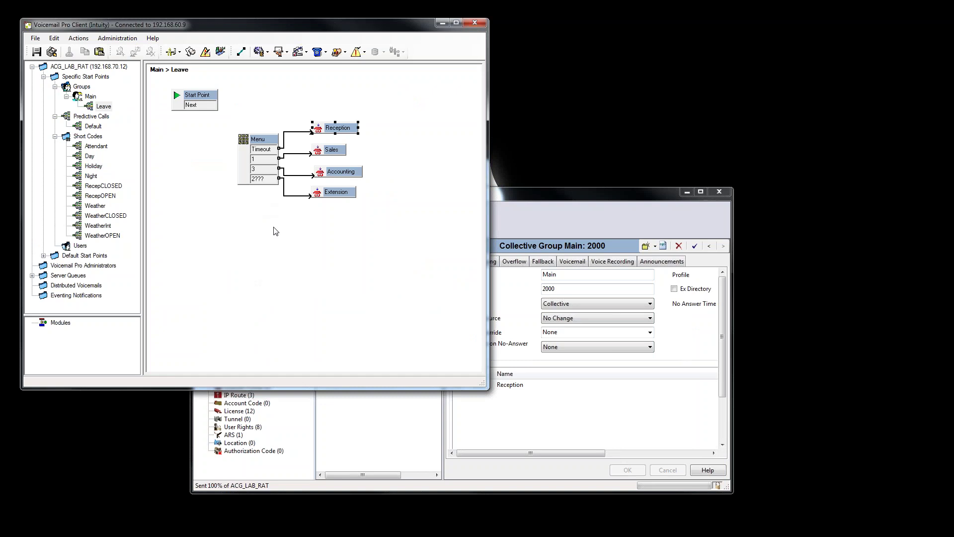
Link Start Point's Next output to the Menu and save the flow live.
left_click(241, 52)
left_click_drag(217, 105, 249, 149)
left_click(54, 52)
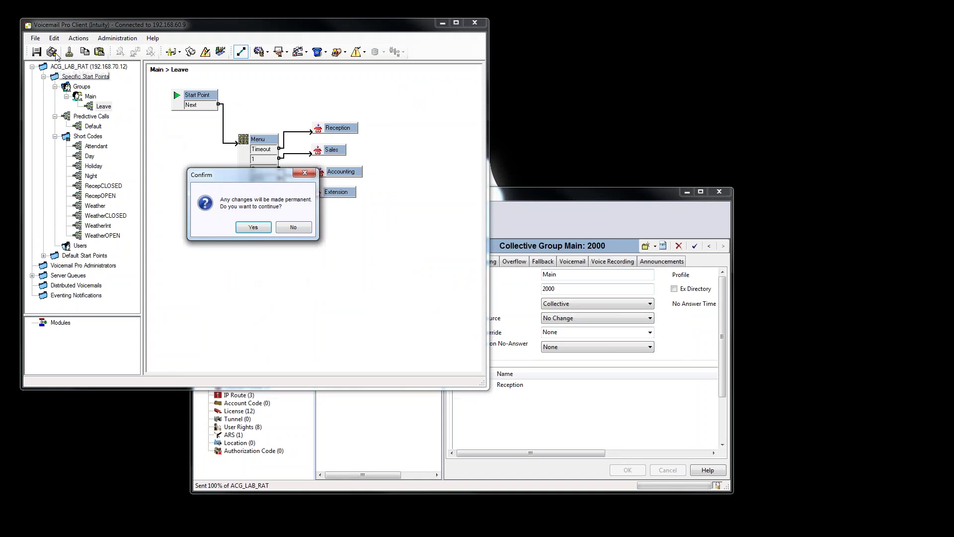
left_click(260, 231)
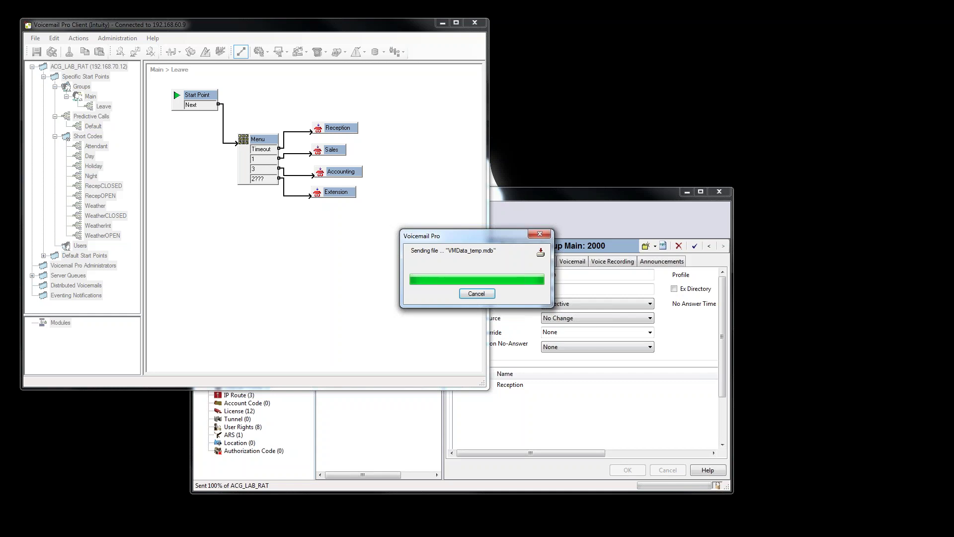
left_click(282, 151)
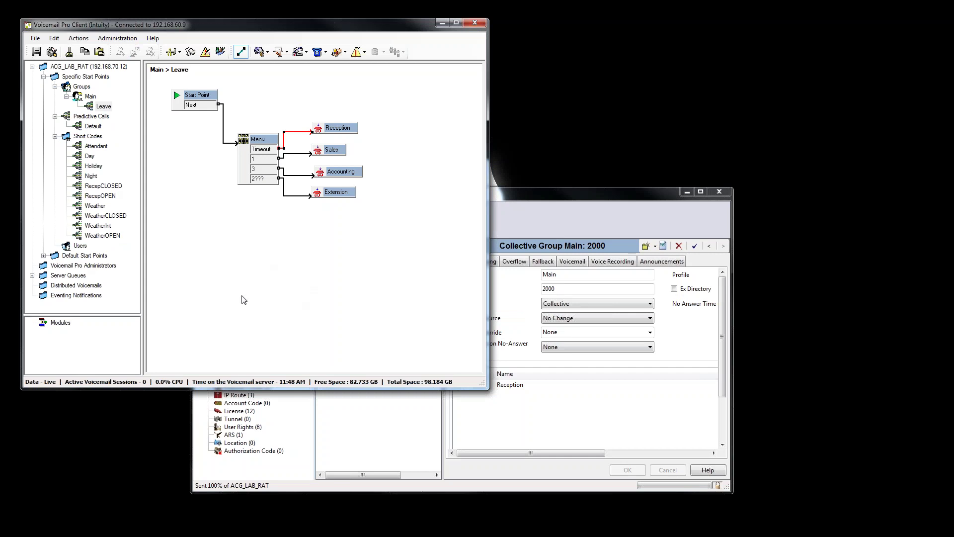
Reopen the Attendant flow, then bring IP Office Manager forward showing group 2000 Main.
left_click(102, 146)
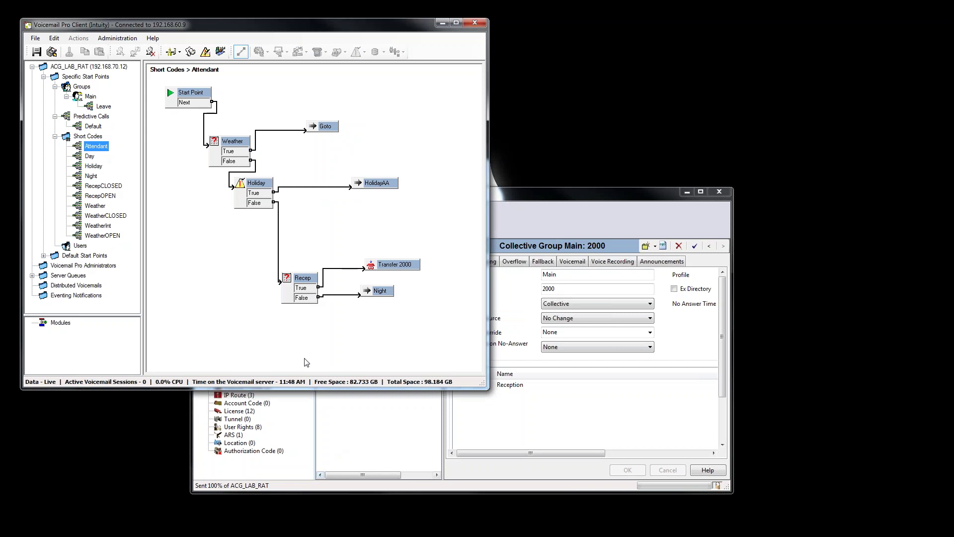
left_click(480, 475)
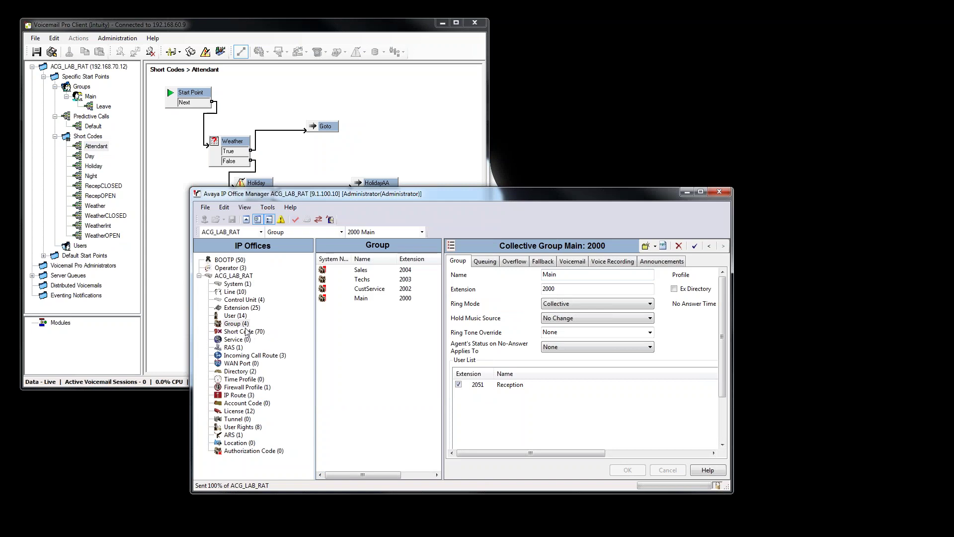
Open user Reception's Button Programming full screen and select empty button slot 4.
left_click(236, 315)
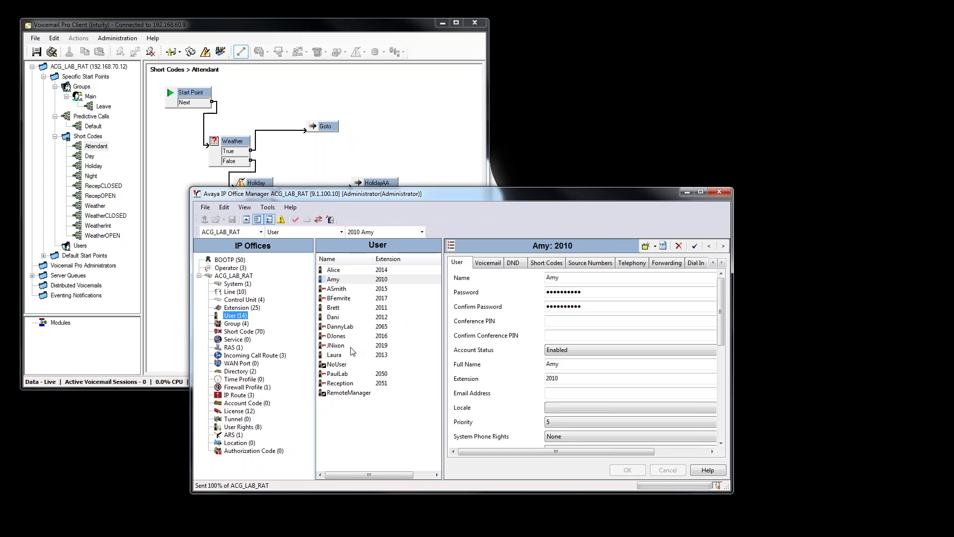
left_click(350, 381)
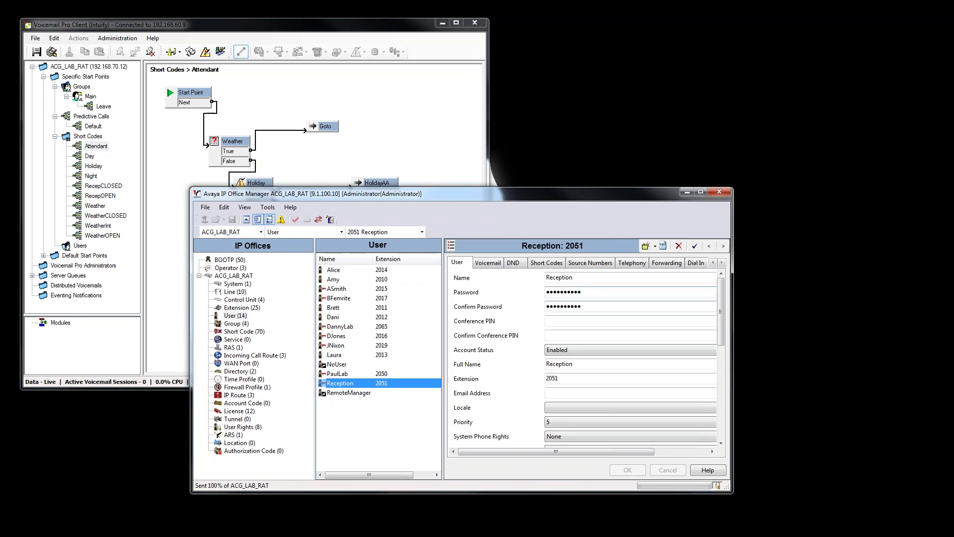
left_click(722, 262)
left_click(722, 262)
left_click(721, 263)
left_click(722, 262)
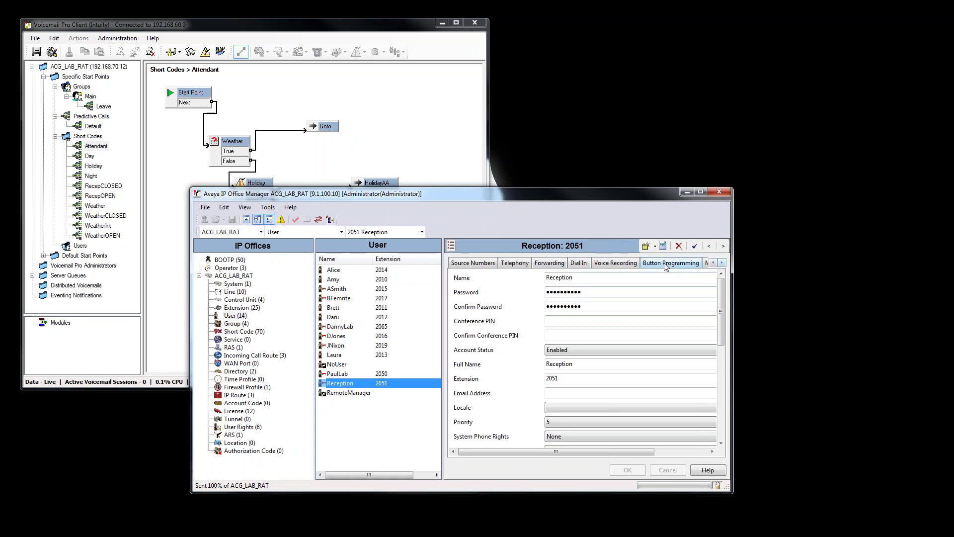
left_click(671, 262)
left_click(700, 192)
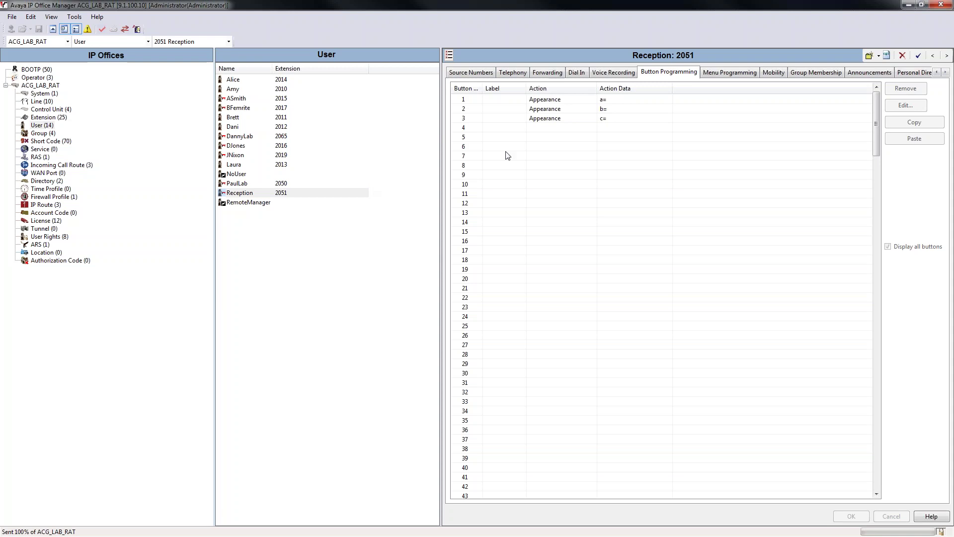
left_click(532, 127)
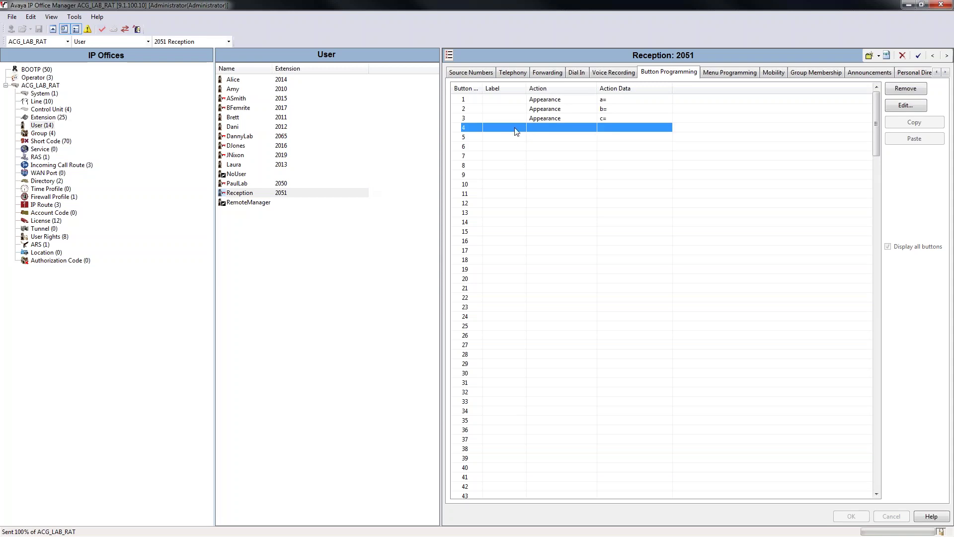
Label Reception's buttons 4 and 5 as RecOPEN and RecCLOSED.
double_click(514, 128)
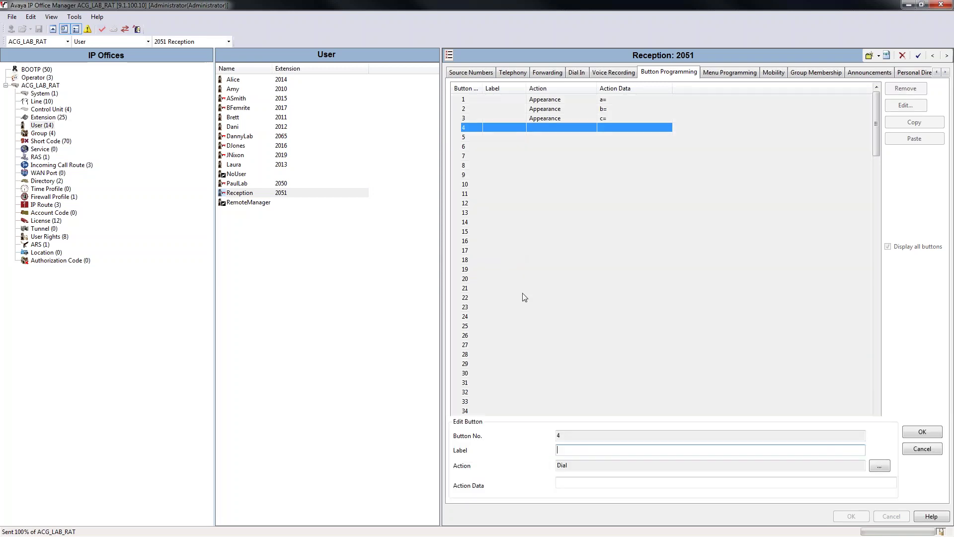
type("RecOPEN")
left_click(923, 431)
left_click(562, 136)
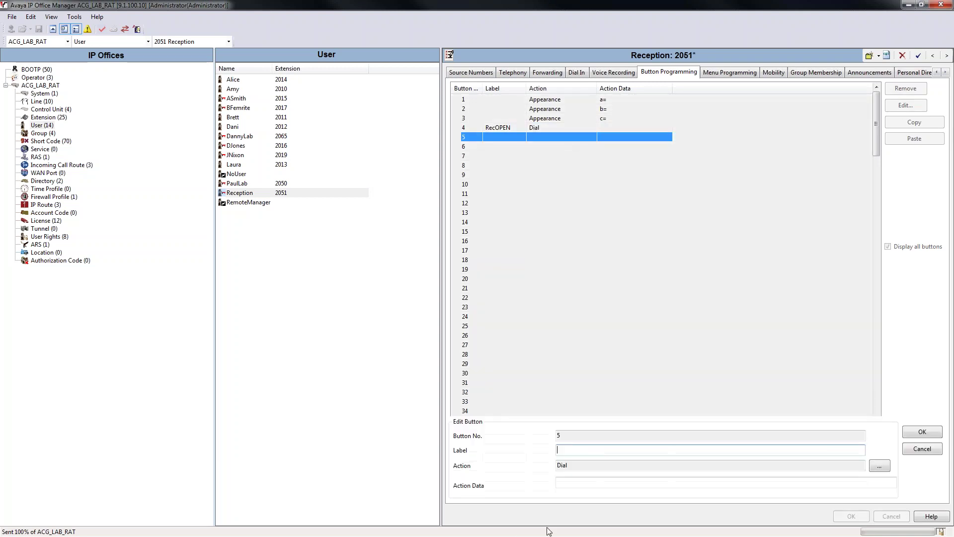
type("REC")
type("CLOSED")
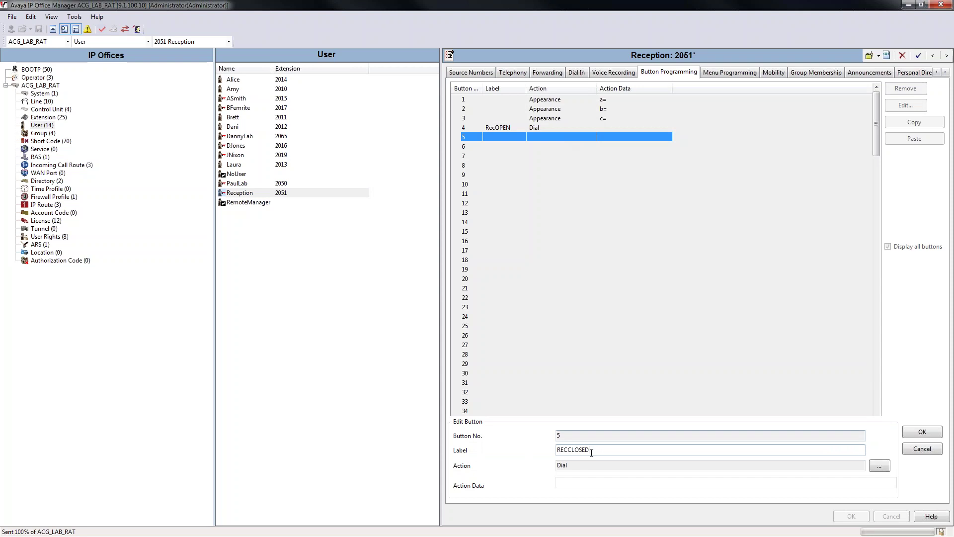
left_click_drag(569, 451, 557, 449)
key("Delete")
type("Rec")
left_click(921, 431)
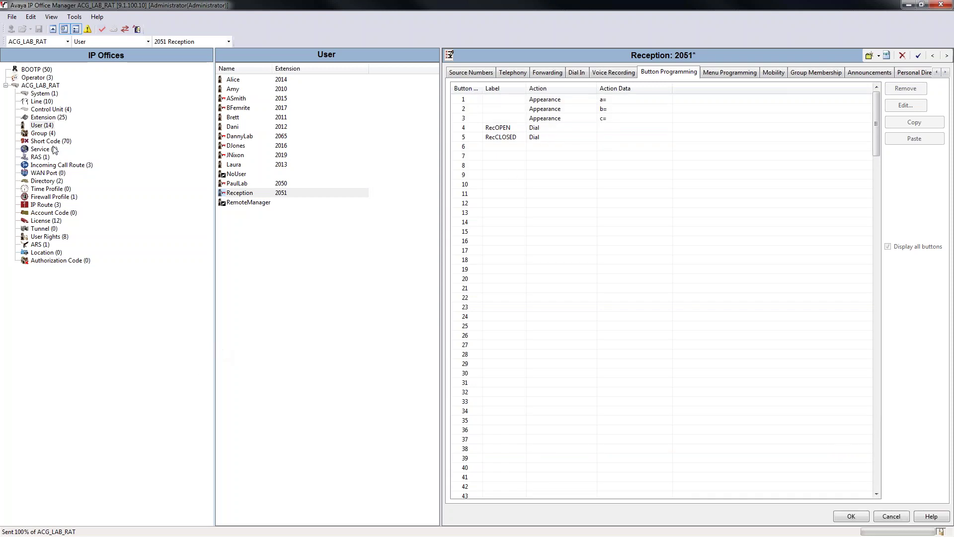
left_click(549, 137)
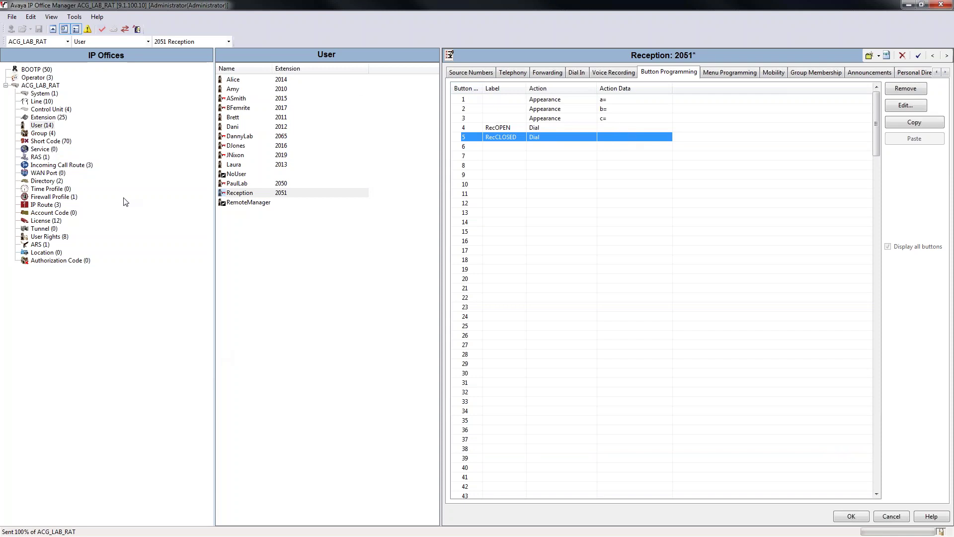
Save Reception's button changes, dismiss the action data warning, and view short codes.
left_click(34, 143)
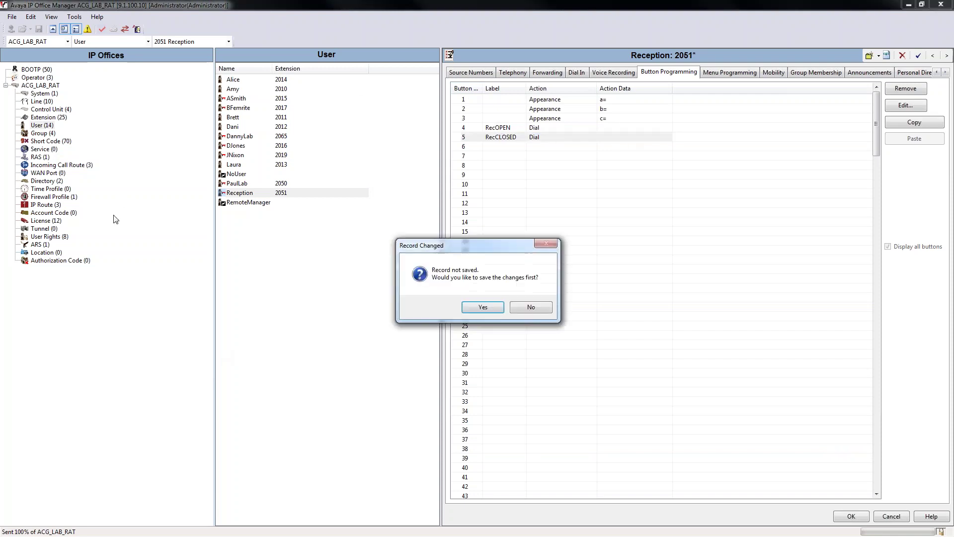
left_click(494, 306)
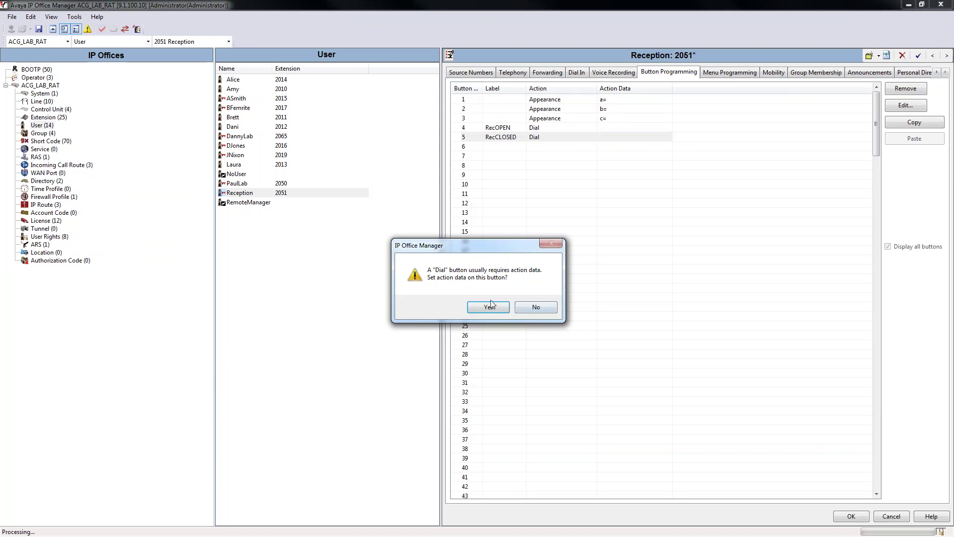
left_click(490, 302)
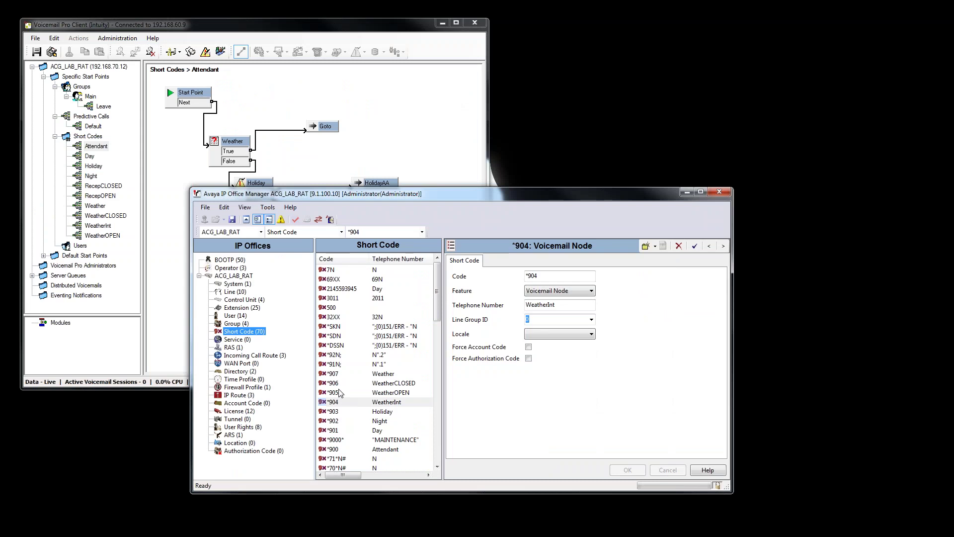
Create a new short code *908 with the Voicemail Node feature.
left_click(337, 373)
right_click(337, 373)
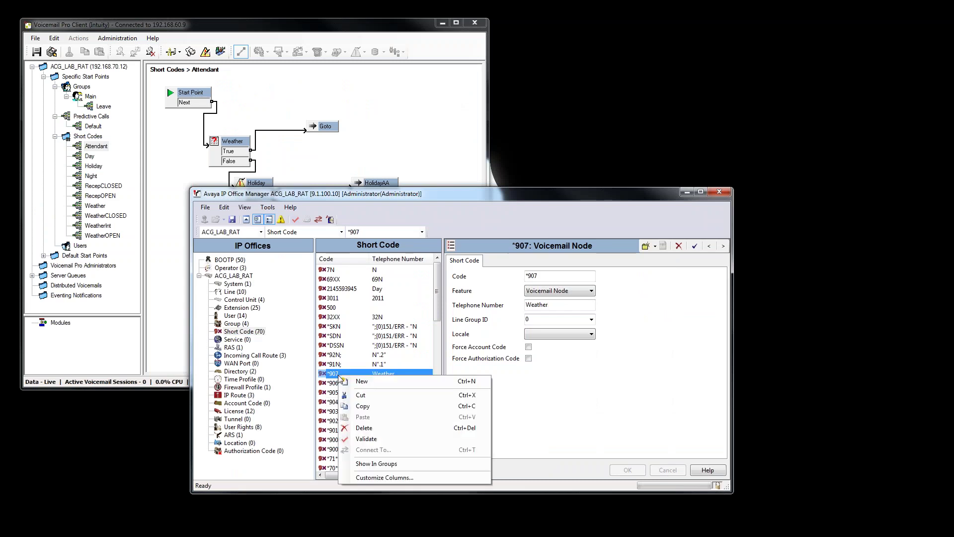
left_click(370, 386)
type("*")
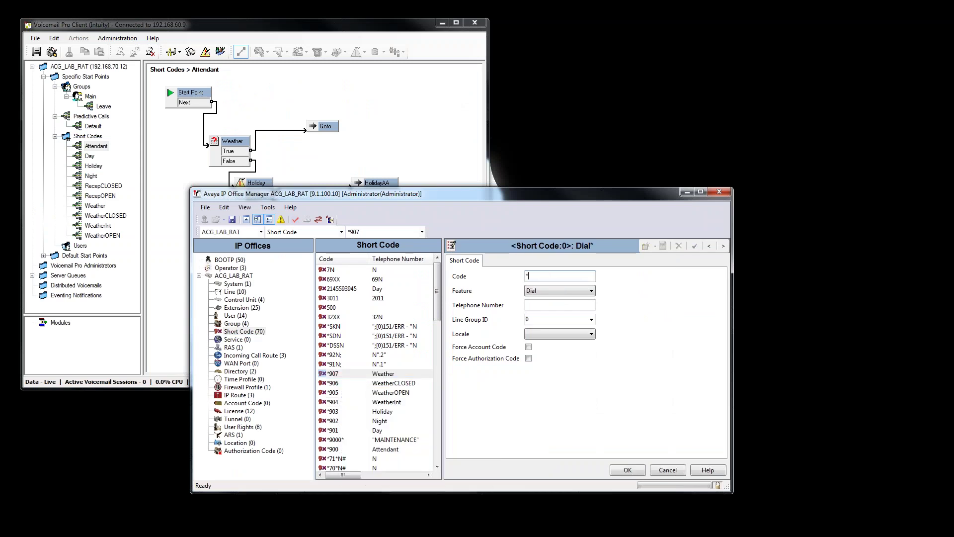
type("908")
left_click(561, 296)
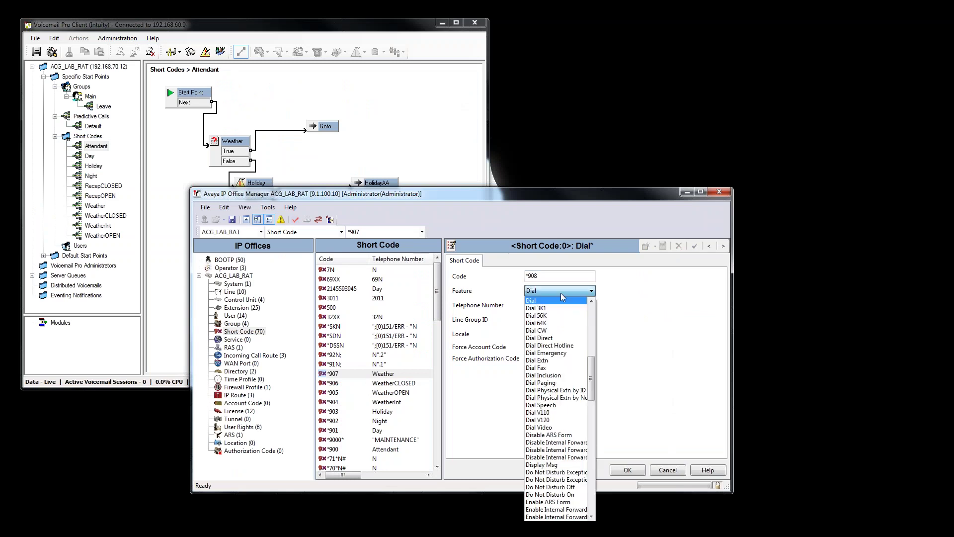
scroll(559, 397, "down", 15)
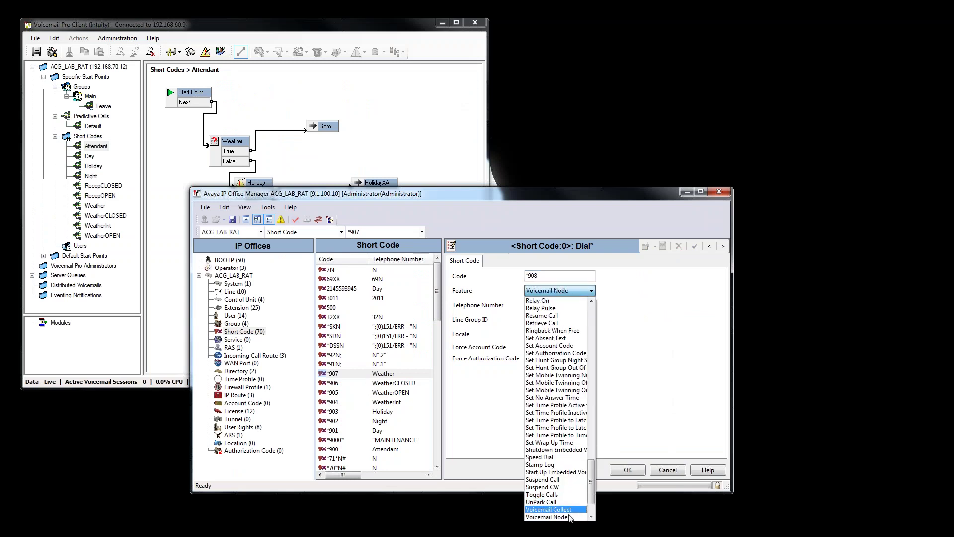
left_click(571, 517)
Copy the RecepOPEN start point name from Voicemail Pro into *908's telephone number and save.
left_click(549, 306)
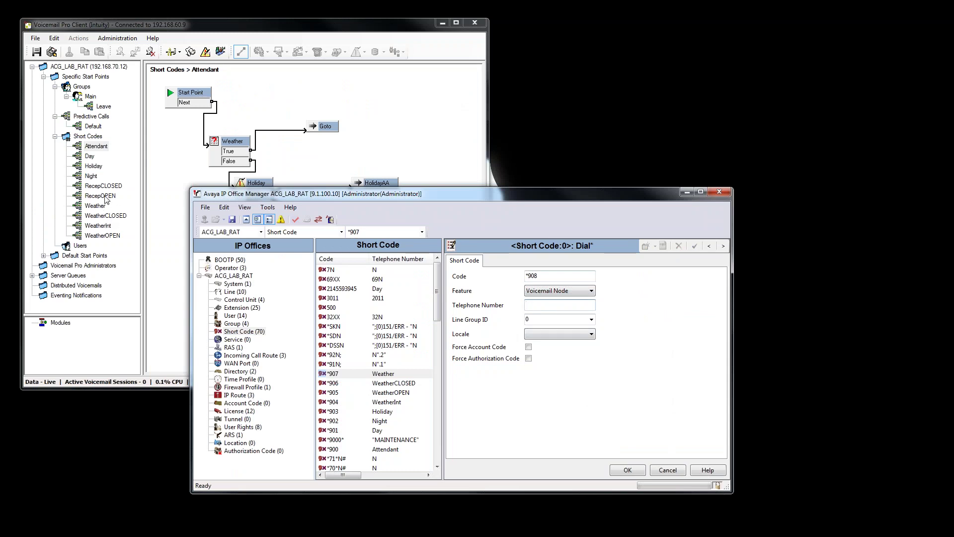
left_click(104, 197)
right_click(105, 196)
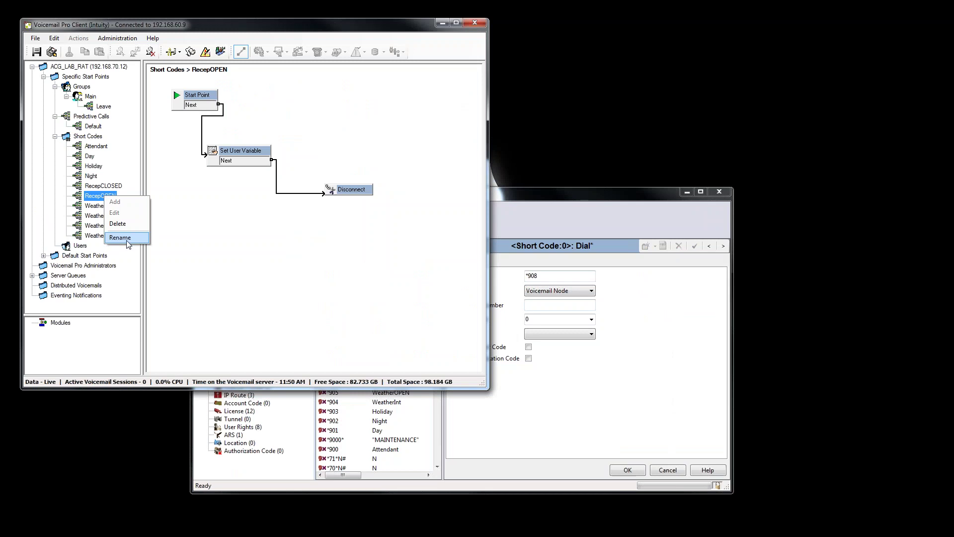
left_click(122, 245)
right_click(407, 269)
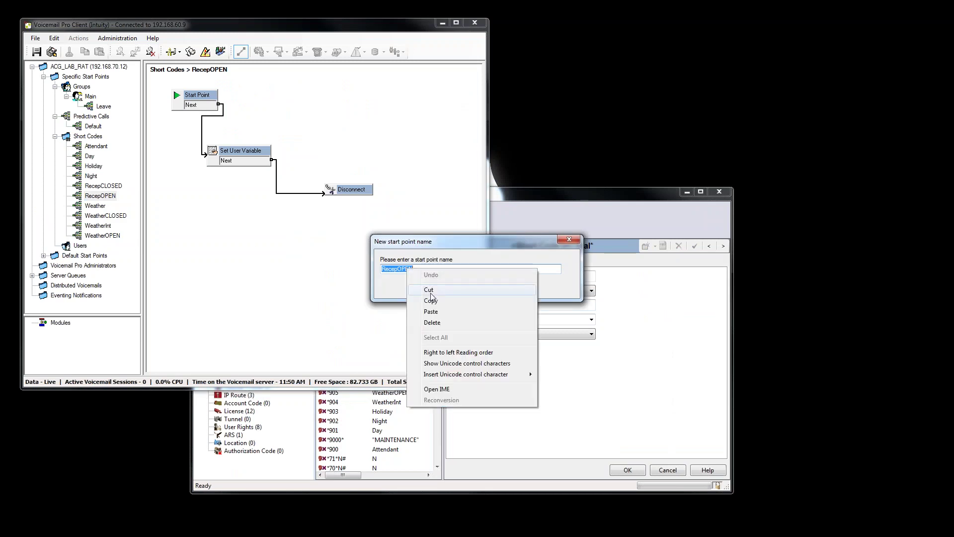
left_click(431, 300)
left_click(517, 371)
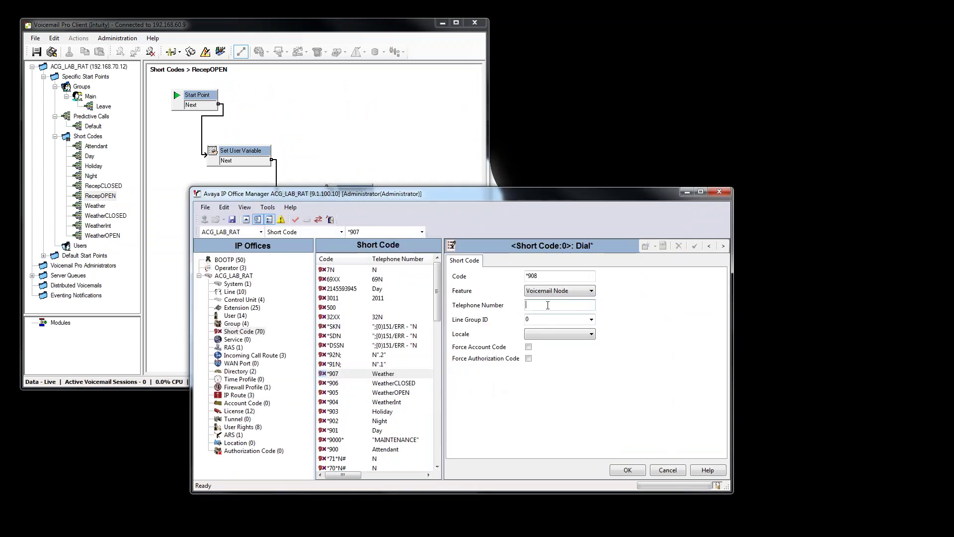
key("ctrl+v")
left_click(619, 471)
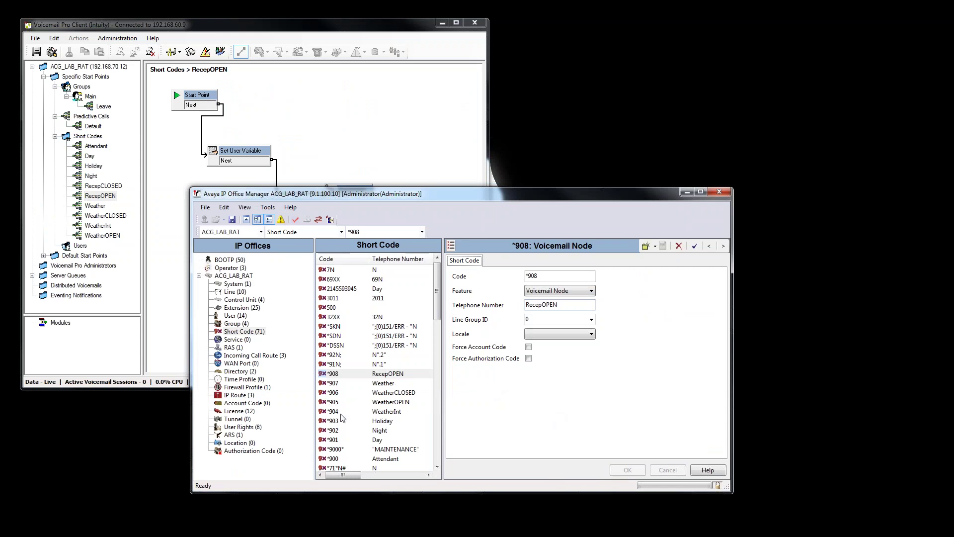
Create another short code, *909, with the Voicemail Node feature.
right_click(341, 376)
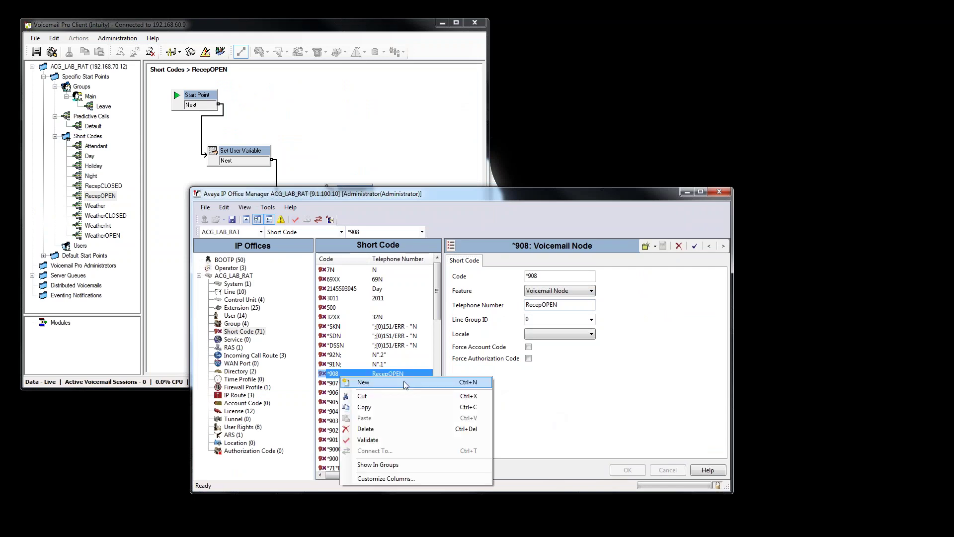
left_click(402, 383)
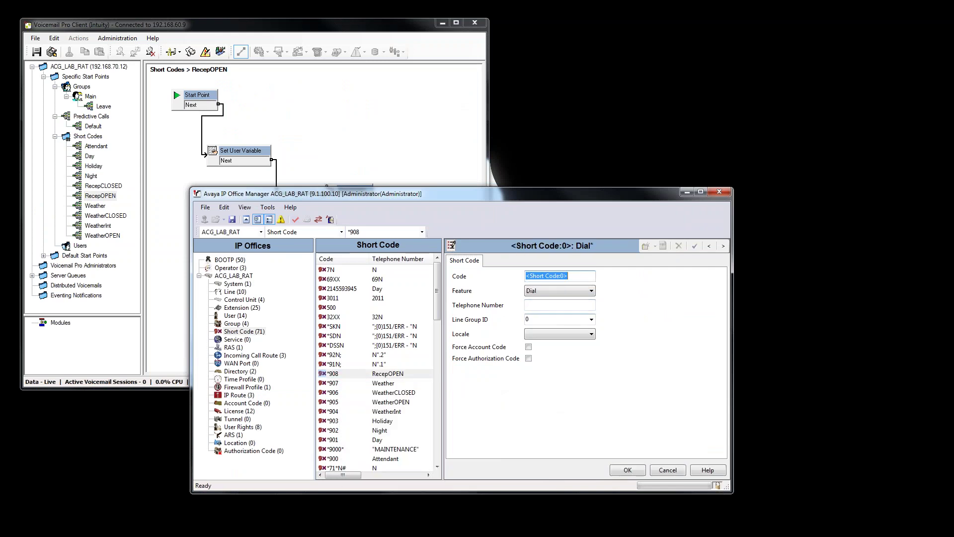
type("*")
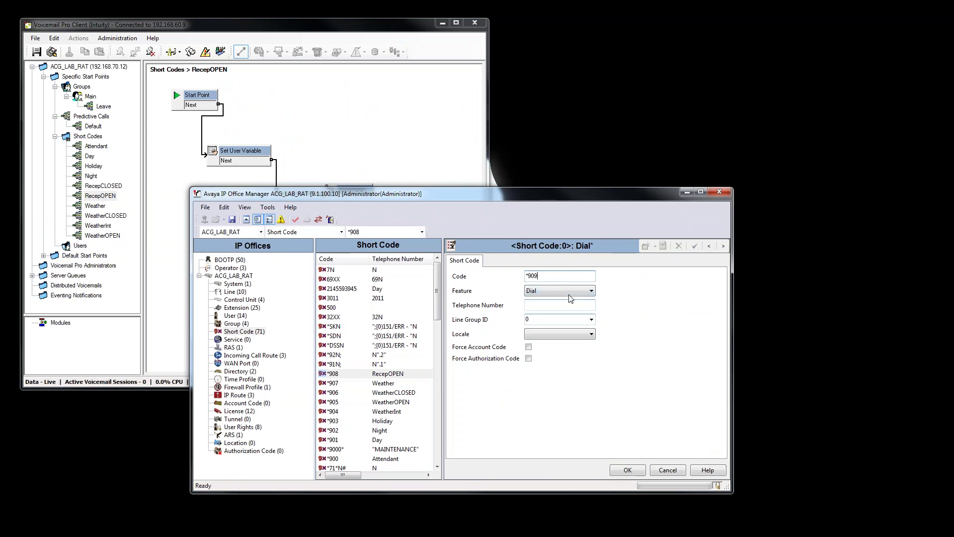
left_click(568, 293)
key("v")
key("v")
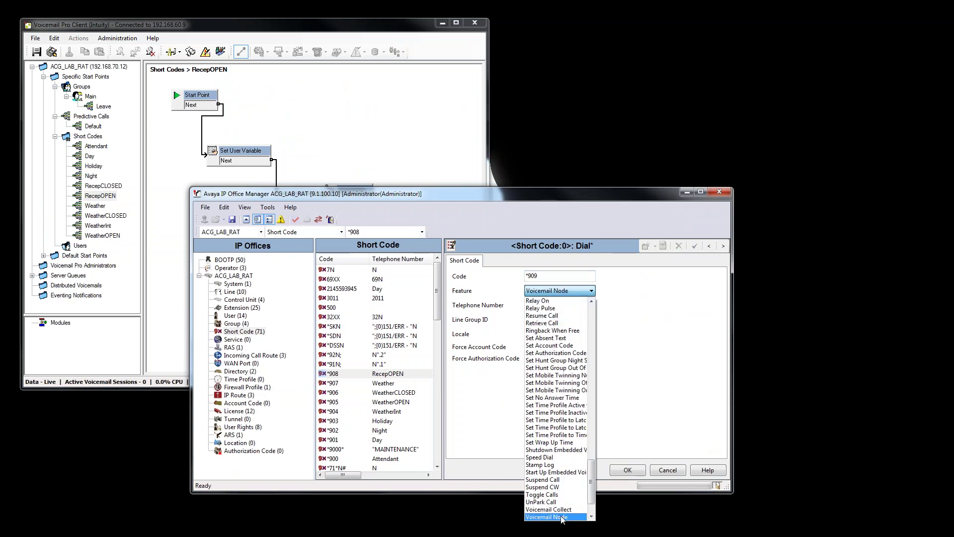
left_click(563, 517)
left_click(560, 305)
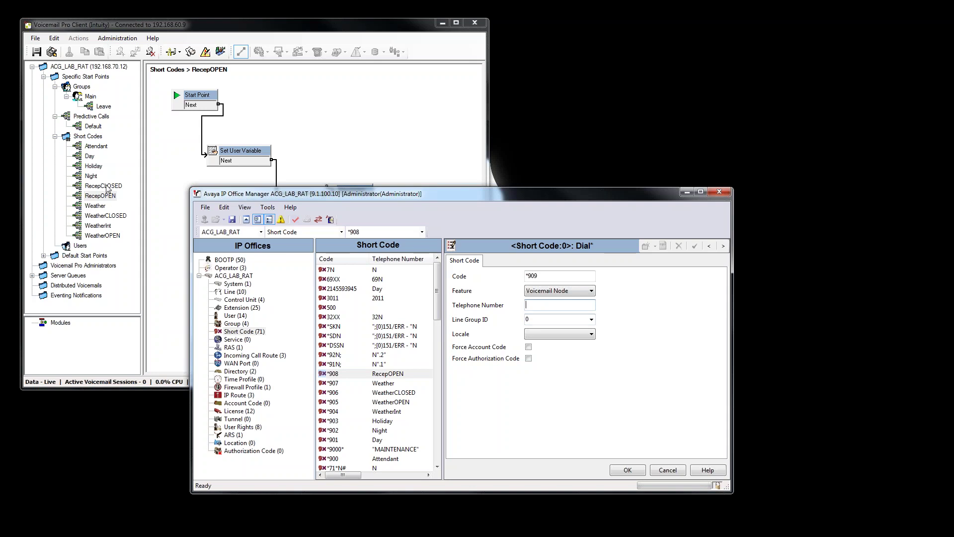
Copy the RecepCLOSED start point name from Voicemail Pro.
double_click(104, 195)
left_click(485, 291)
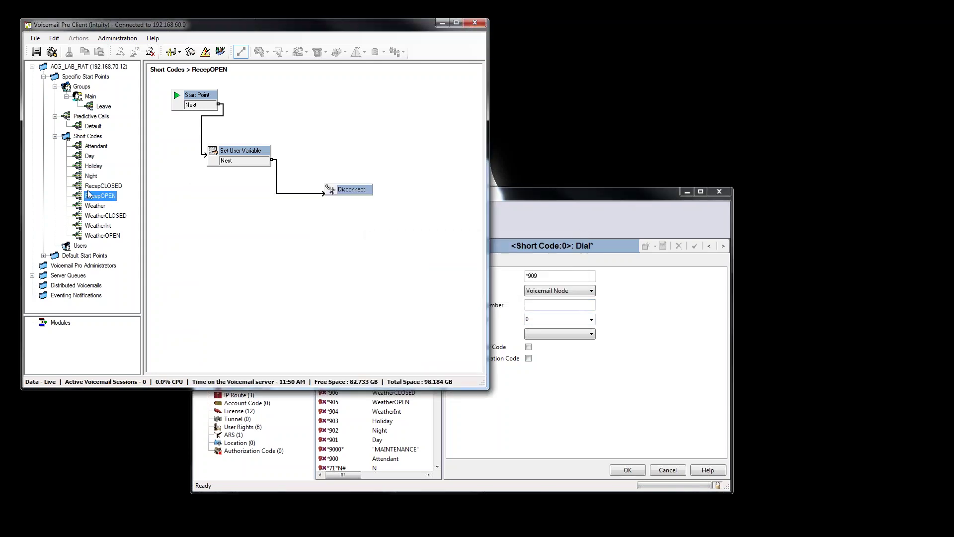
left_click(95, 187)
right_click(95, 187)
left_click(117, 209)
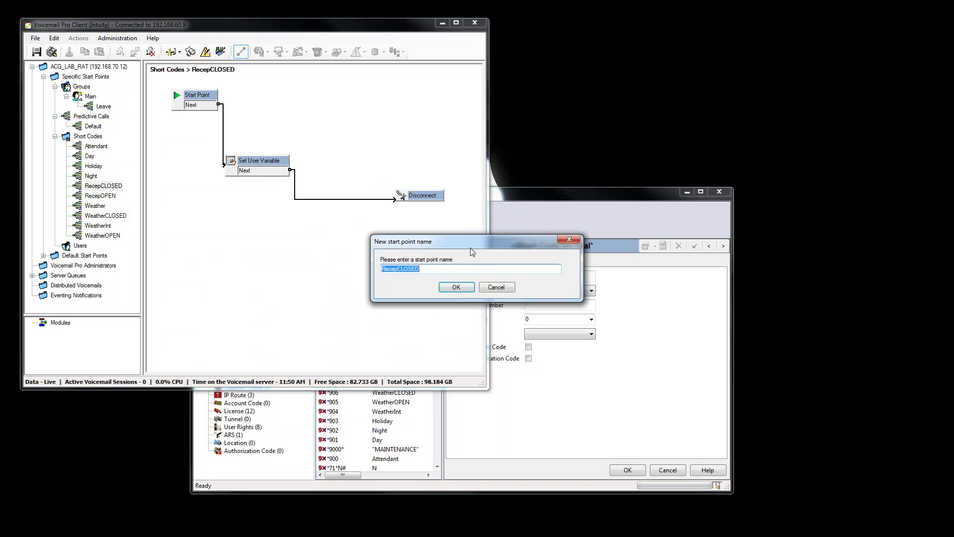
right_click(416, 271)
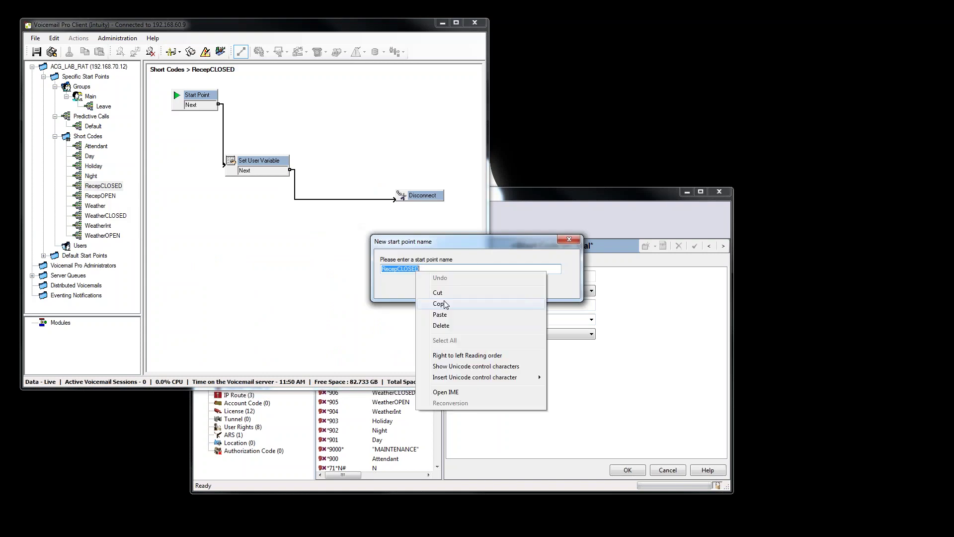
left_click(439, 304)
left_click(494, 287)
Paste RecepCLOSED as *909's telephone number, save it, and open the Reception user.
left_click(565, 392)
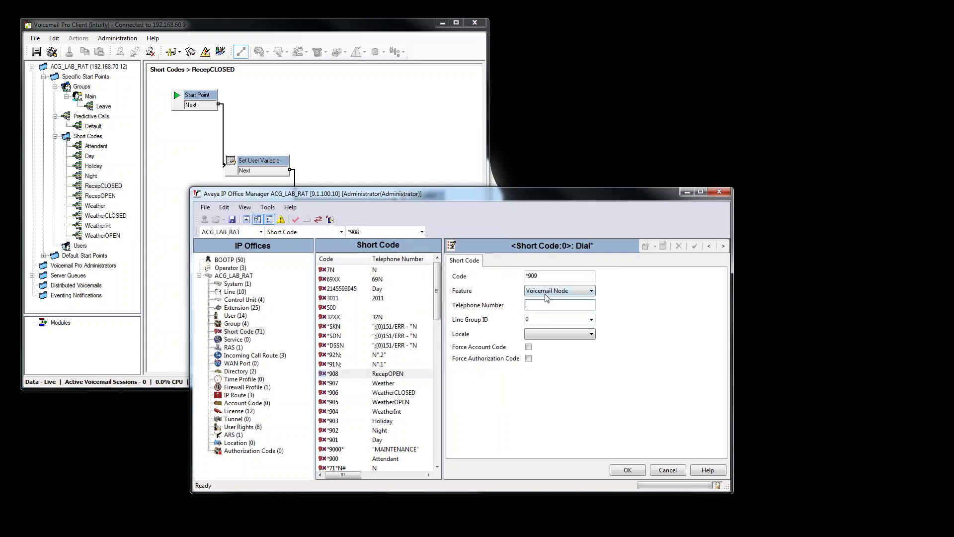
right_click(543, 304)
left_click(562, 346)
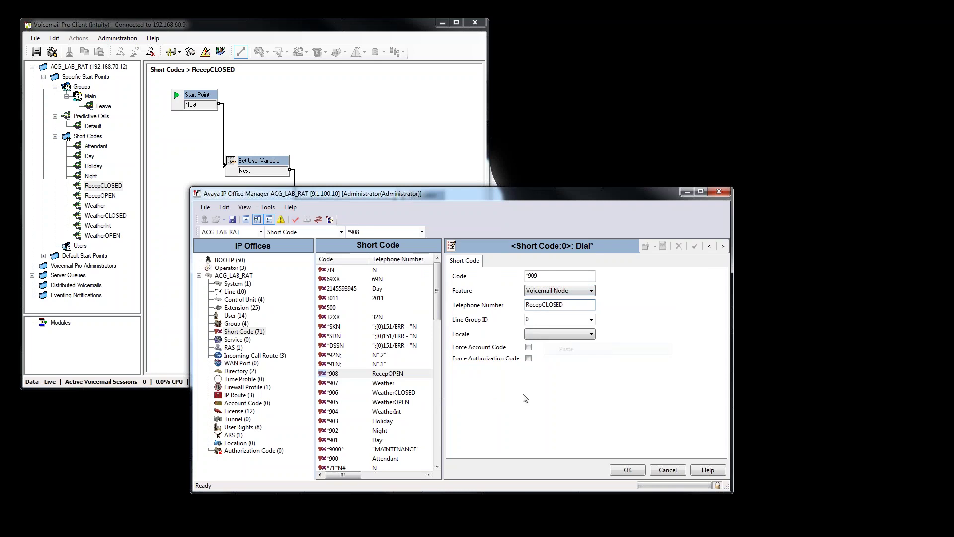
left_click(625, 470)
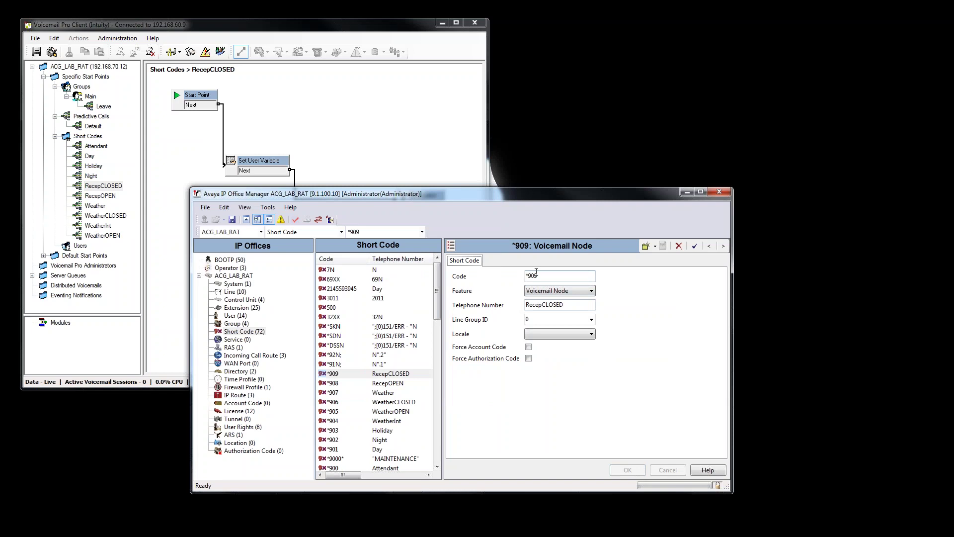
left_click(240, 319)
left_click(362, 385)
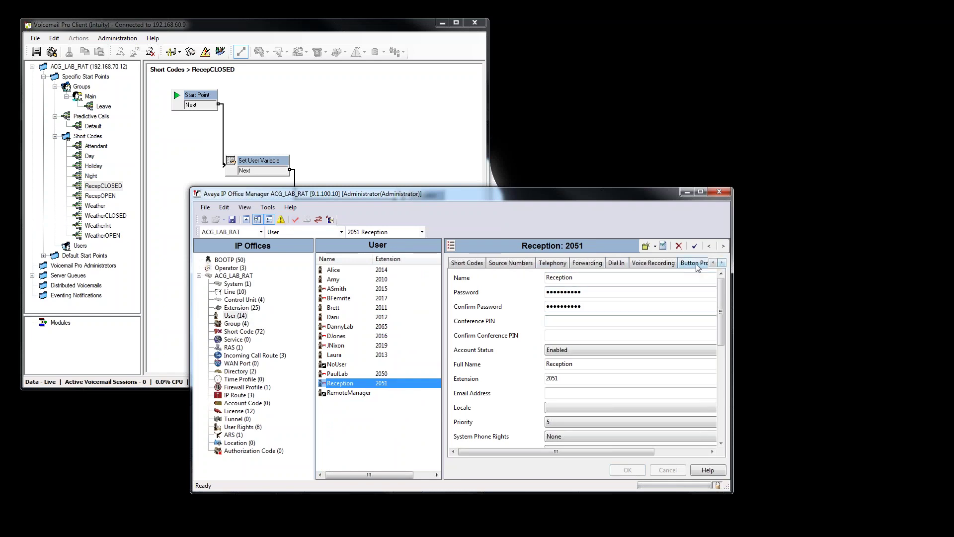
Set Reception's RecOPEN button to dial *908 and RecCLOSED button to dial *909.
left_click(698, 264)
double_click(537, 320)
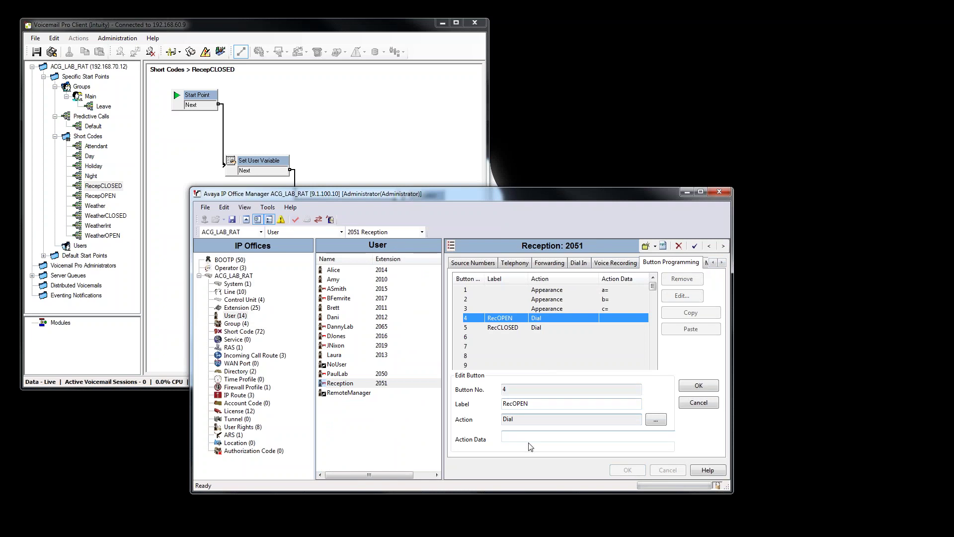
left_click(536, 437)
type("*90")
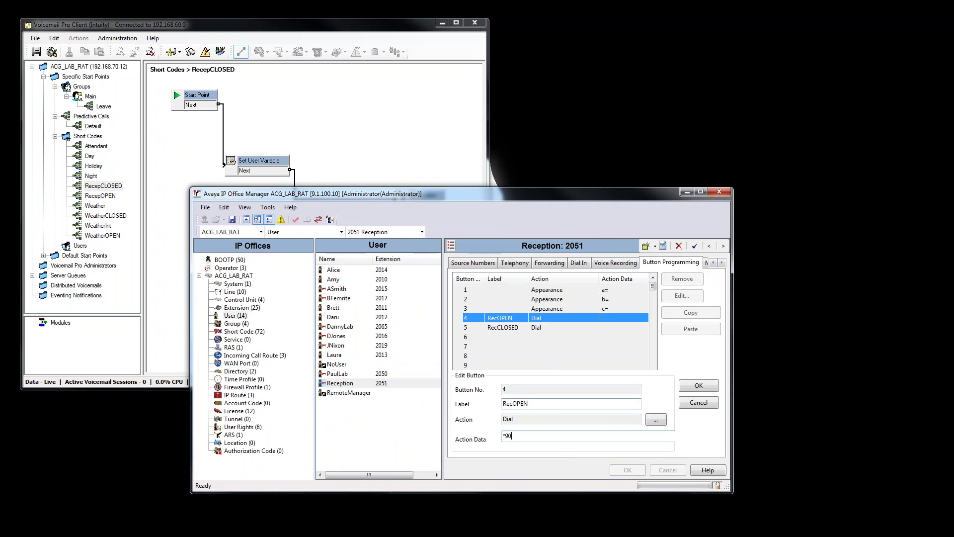
type("8")
left_click(698, 387)
double_click(598, 326)
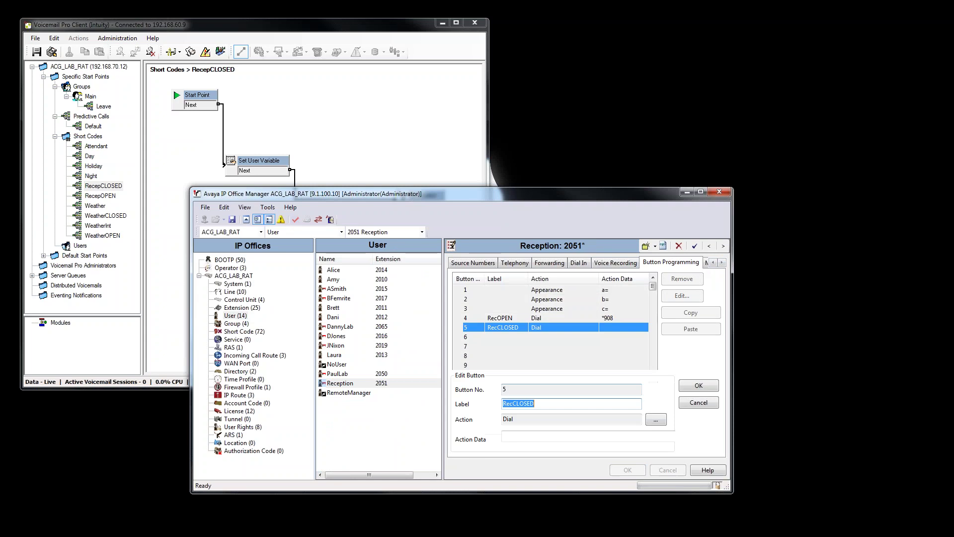
left_click(525, 439)
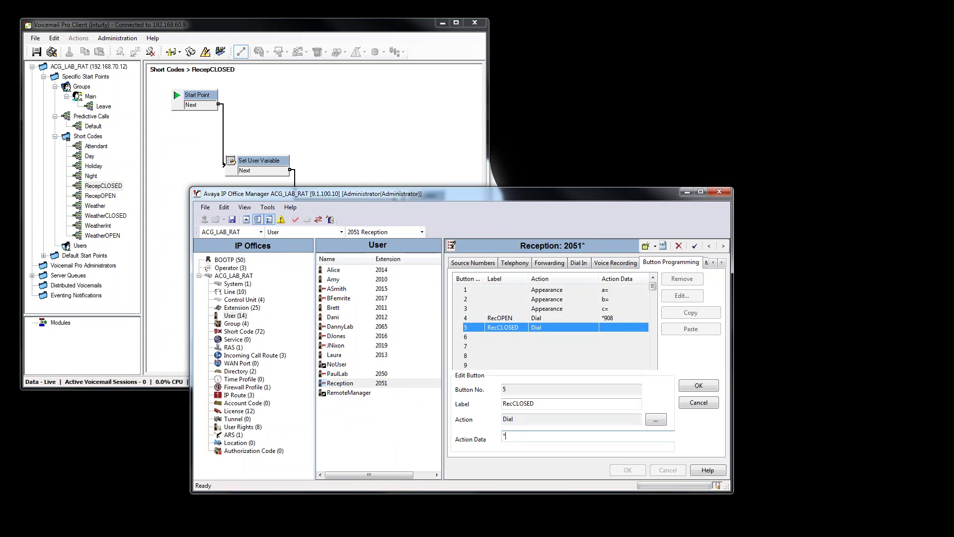
left_click(698, 386)
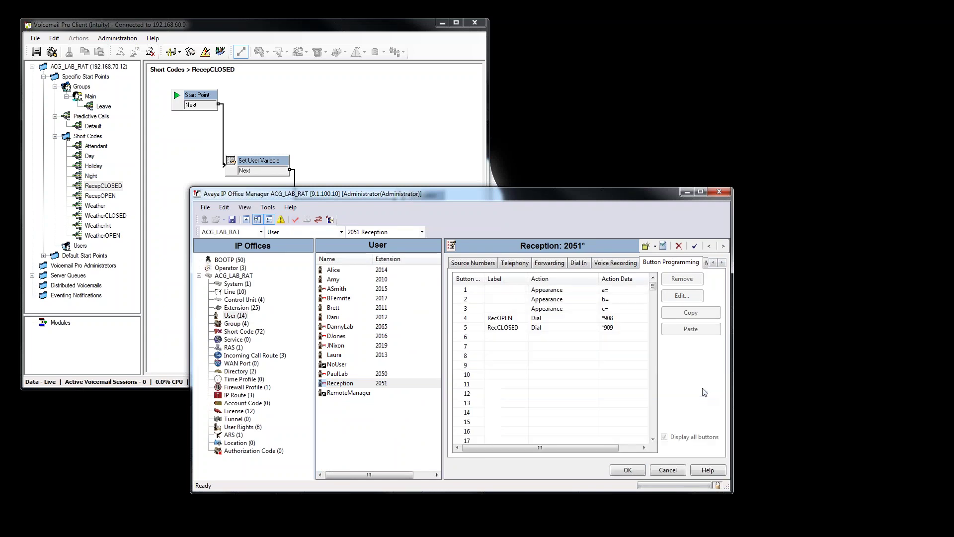
left_click(628, 470)
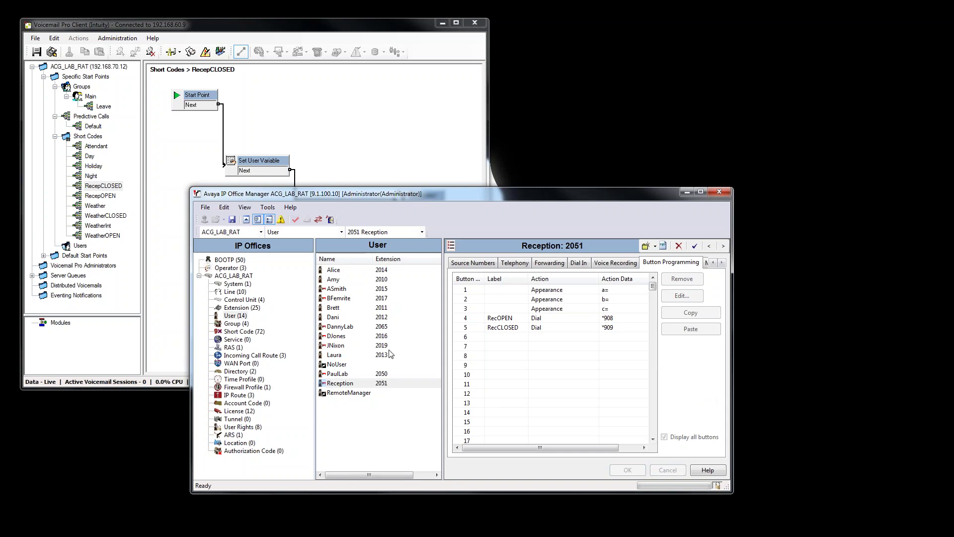
Verify short code *909, recheck Reception's button programming, and start Save Configuration.
left_click(238, 331)
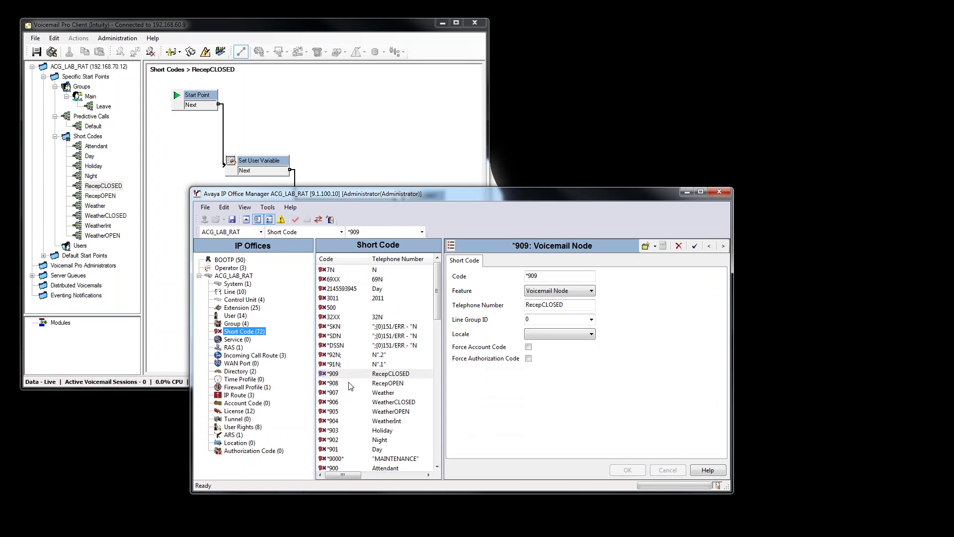
left_click(236, 315)
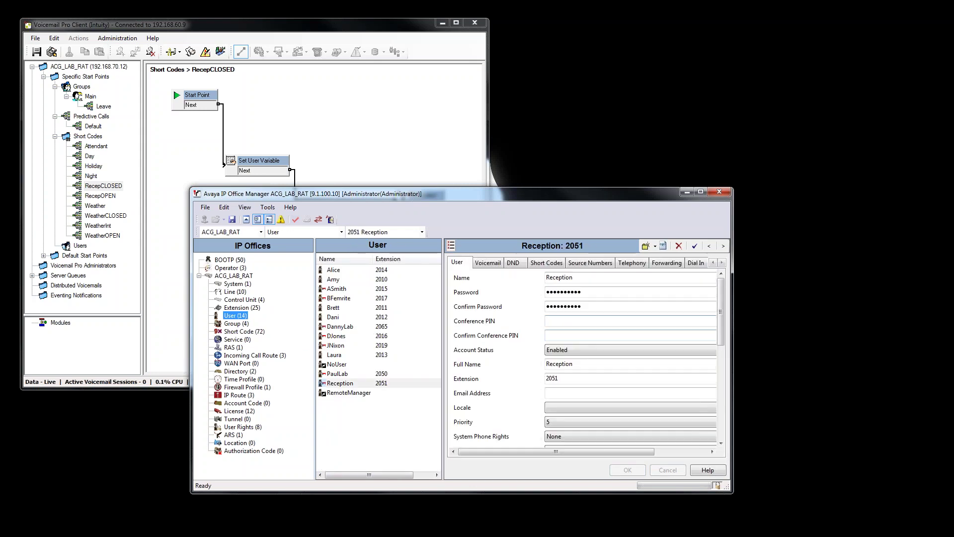
left_click(721, 262)
left_click(721, 262)
left_click(721, 263)
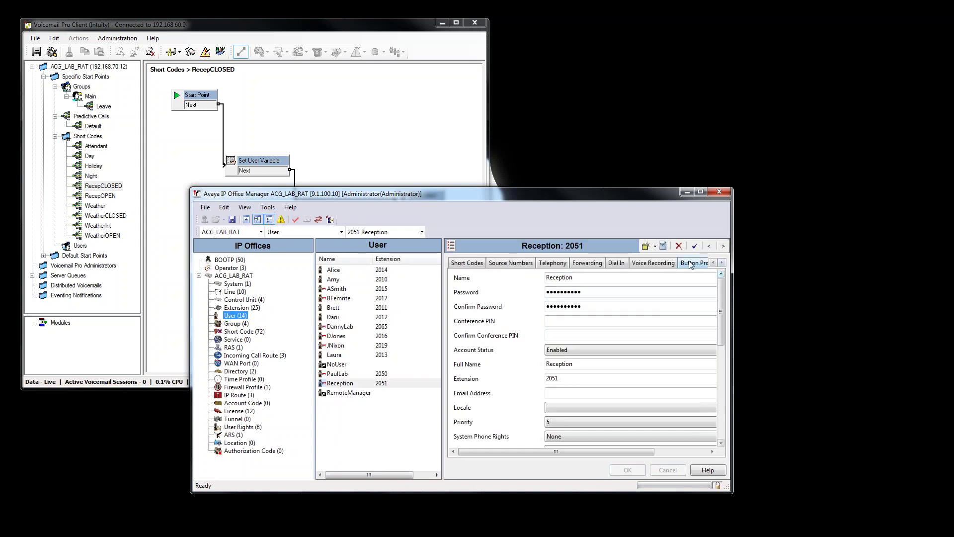
left_click(691, 263)
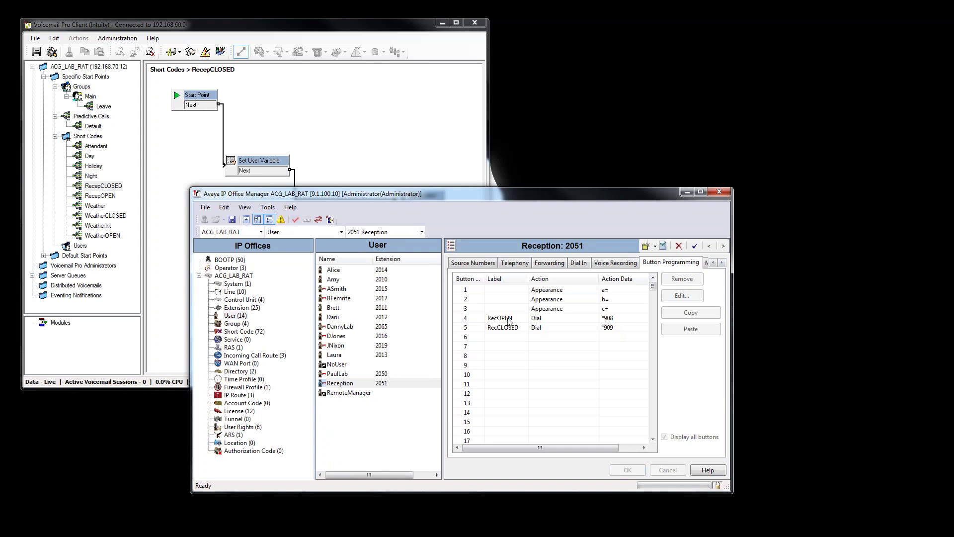
left_click(232, 219)
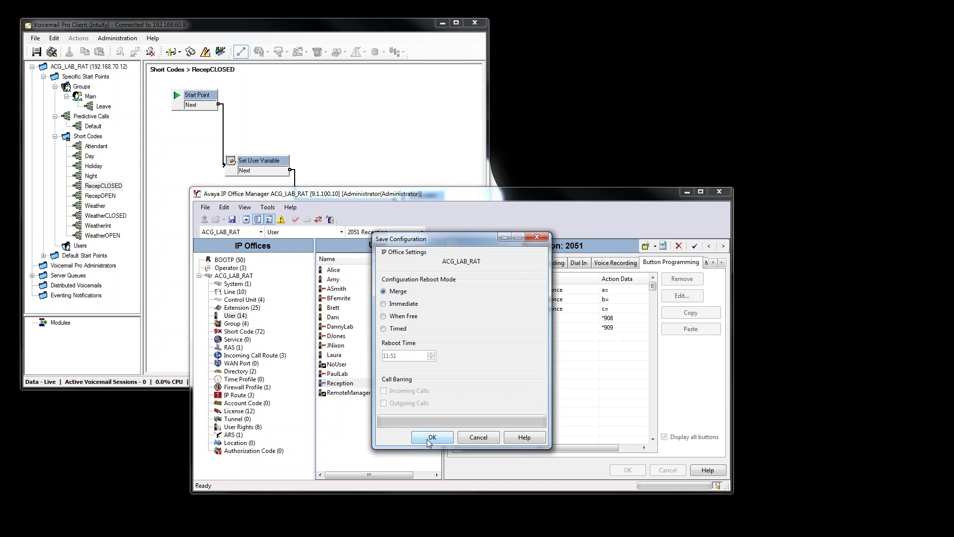
Send the merged configuration to ACG_LAB_RAT, then bring Voicemail Pro forward.
left_click(431, 437)
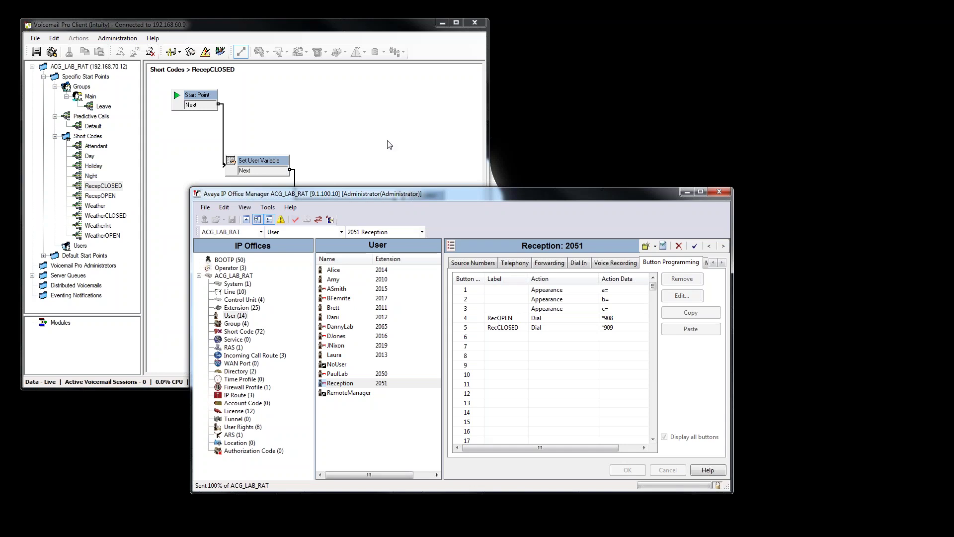
left_click(372, 142)
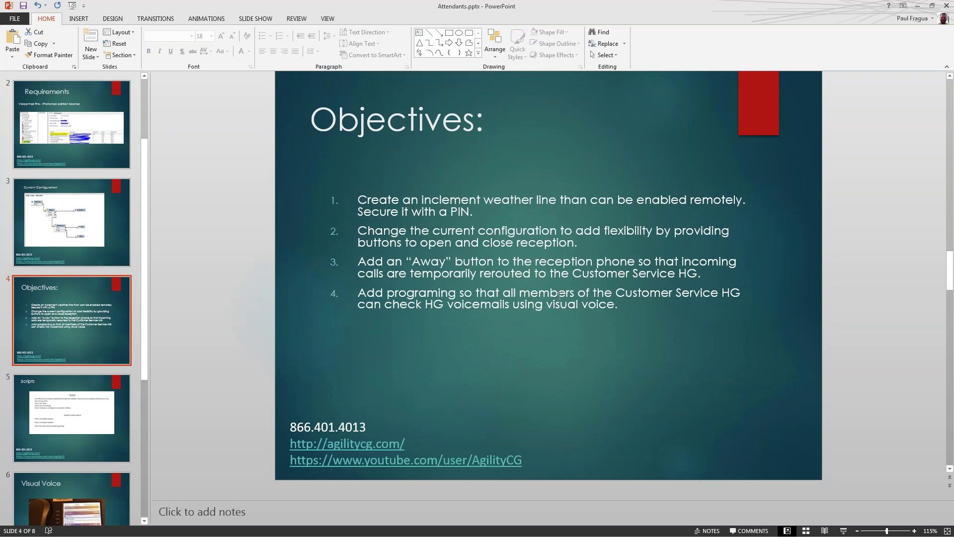
Back in IP Office Manager, label Reception's empty button 6 'Away'.
left_click(917, 6)
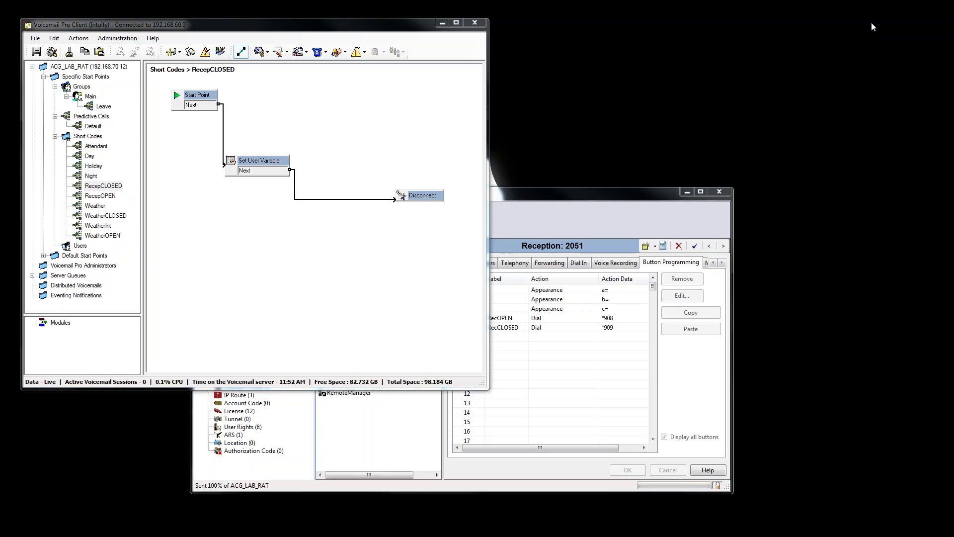
left_click(186, 189)
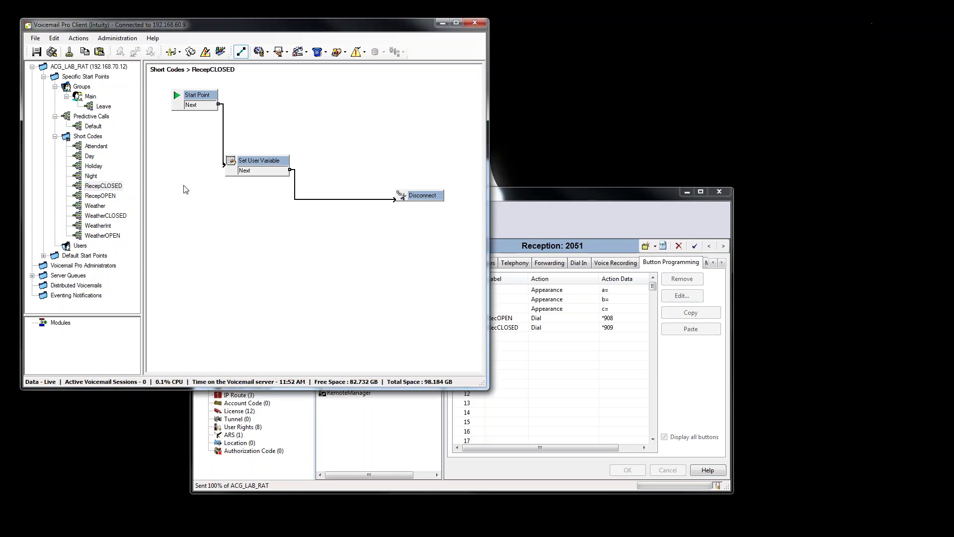
left_click(402, 435)
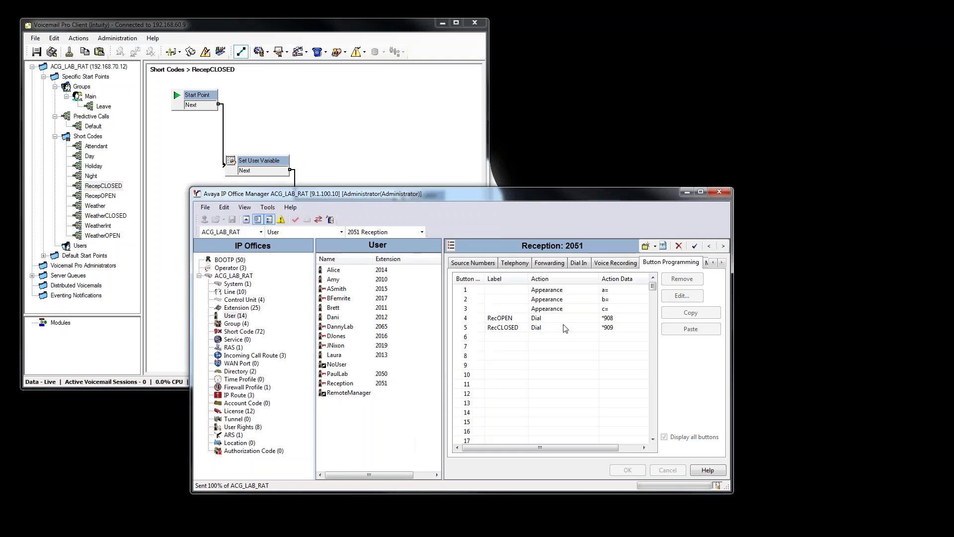
left_click(526, 338)
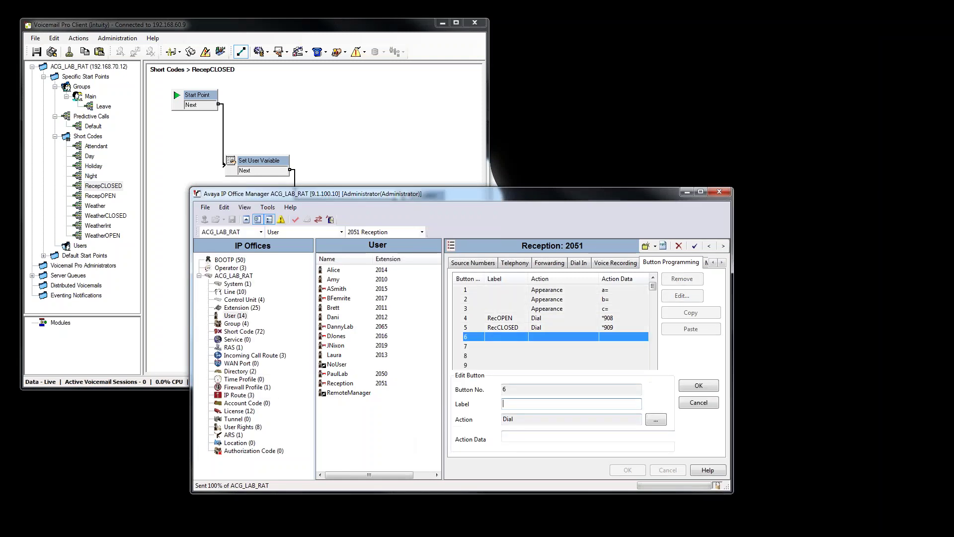
left_click(515, 407)
type("Away")
Give the Away button the Set Hunt Group Out Of Service action for 2000 Main.
left_click(656, 420)
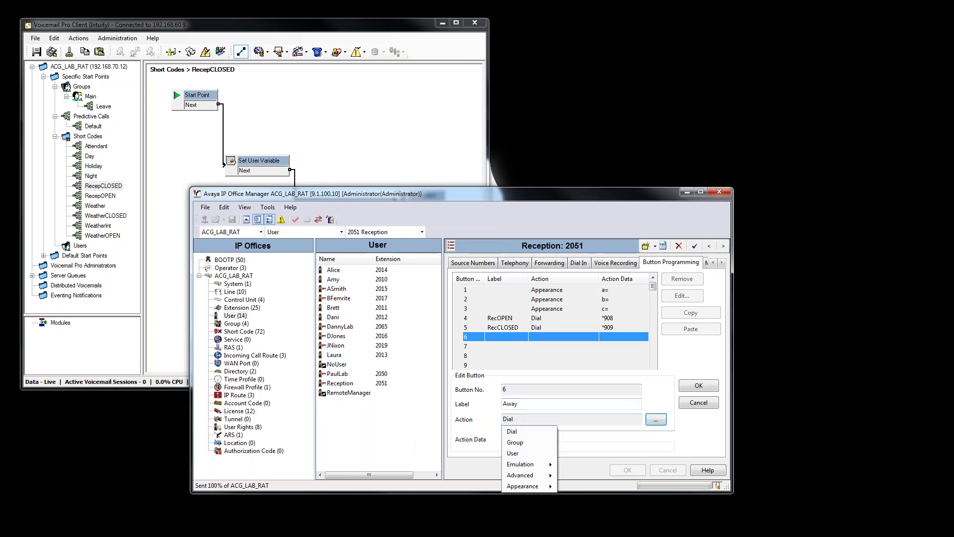
mouse_move(536, 468)
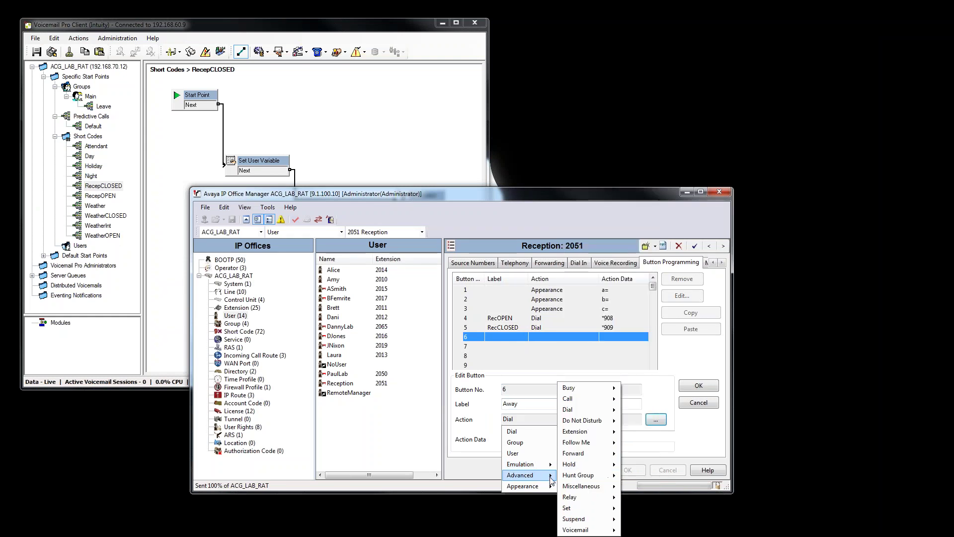
mouse_move(581, 507)
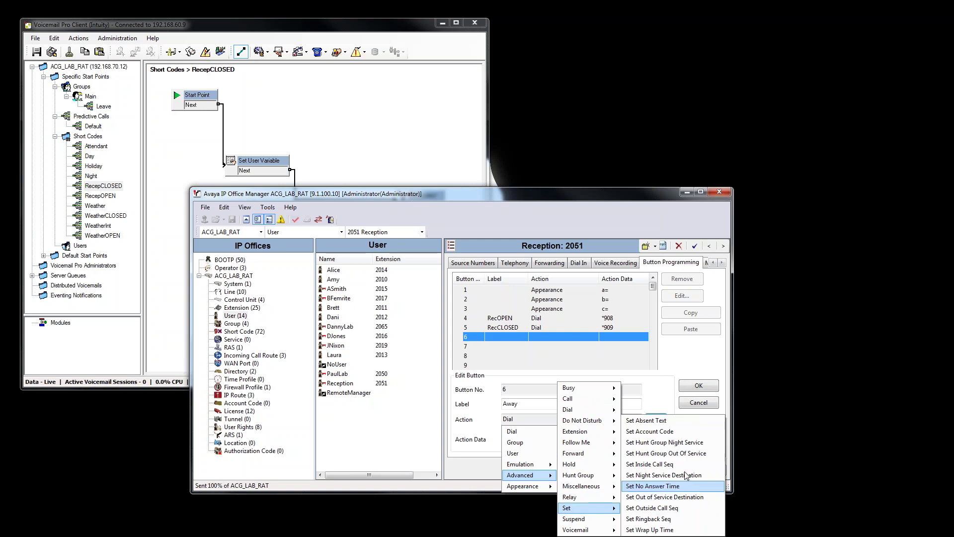
left_click(694, 453)
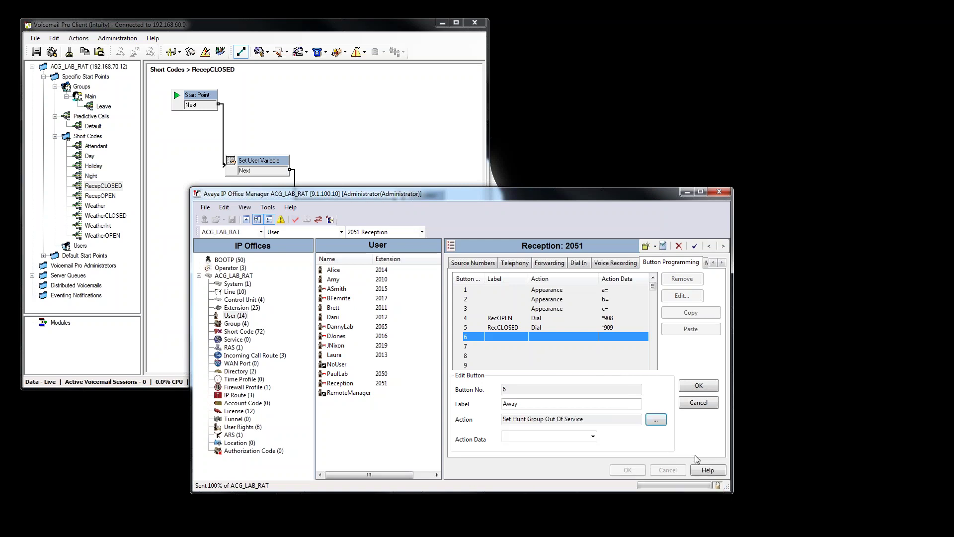
left_click(592, 436)
left_click(541, 454)
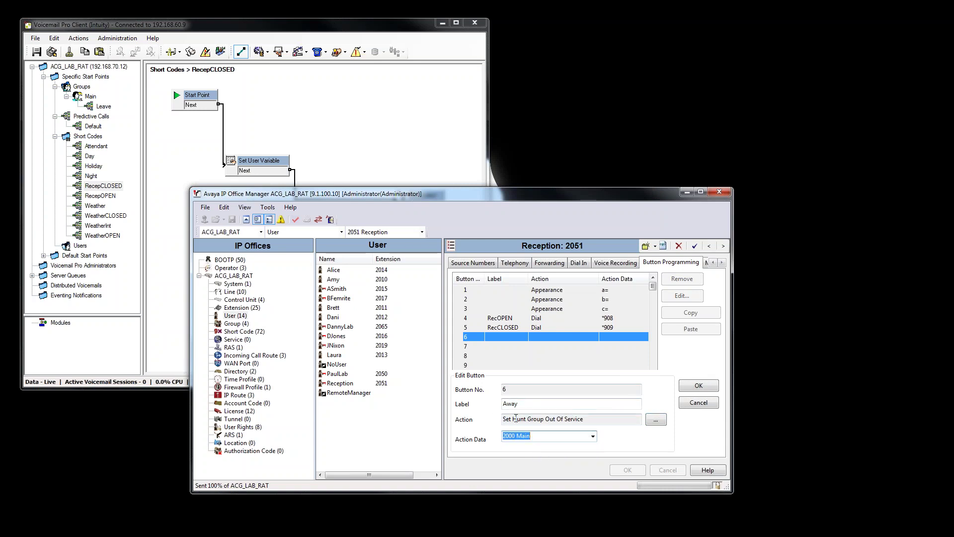
left_click(698, 386)
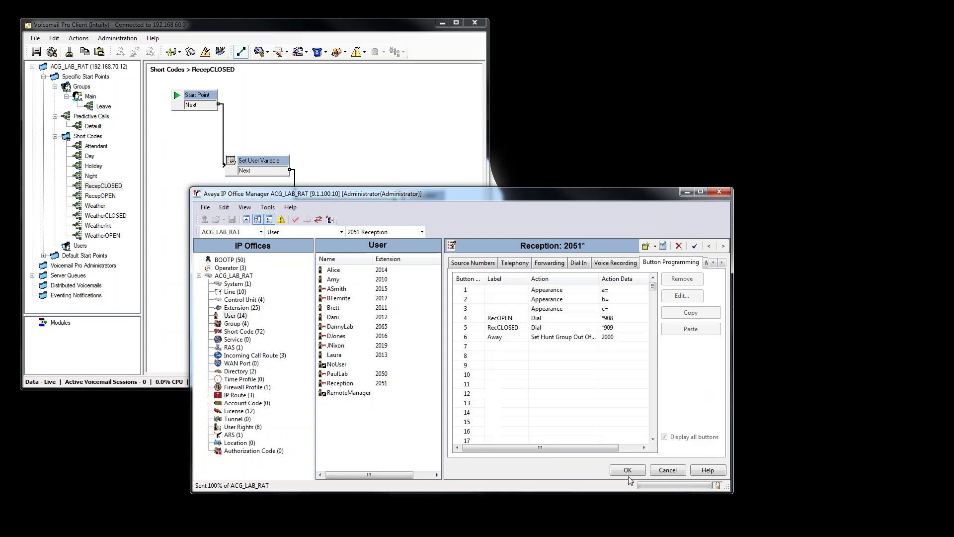
left_click(244, 324)
Set the Main group's Out Of Service Destination to 2002 CustService.
left_click(368, 299)
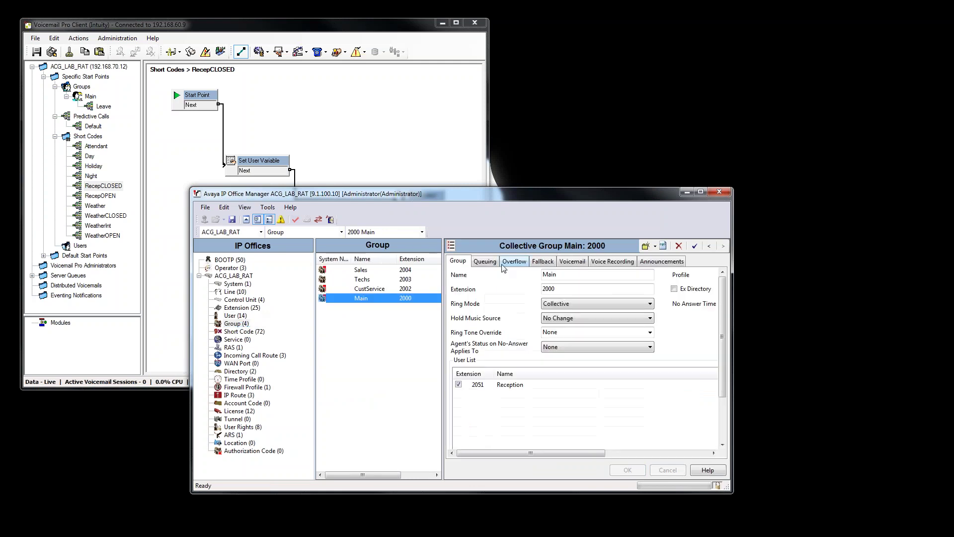
left_click(543, 262)
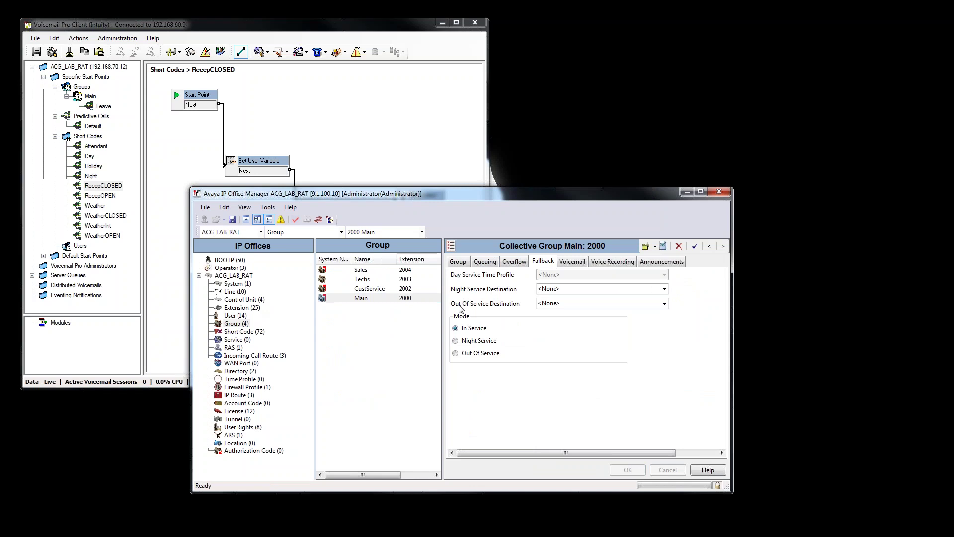
left_click(646, 304)
left_click(664, 303)
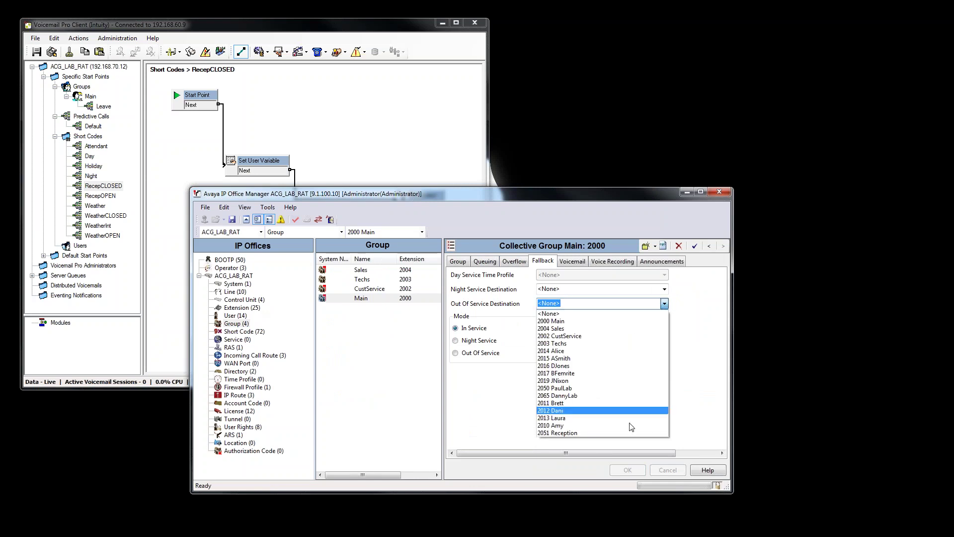
left_click(606, 335)
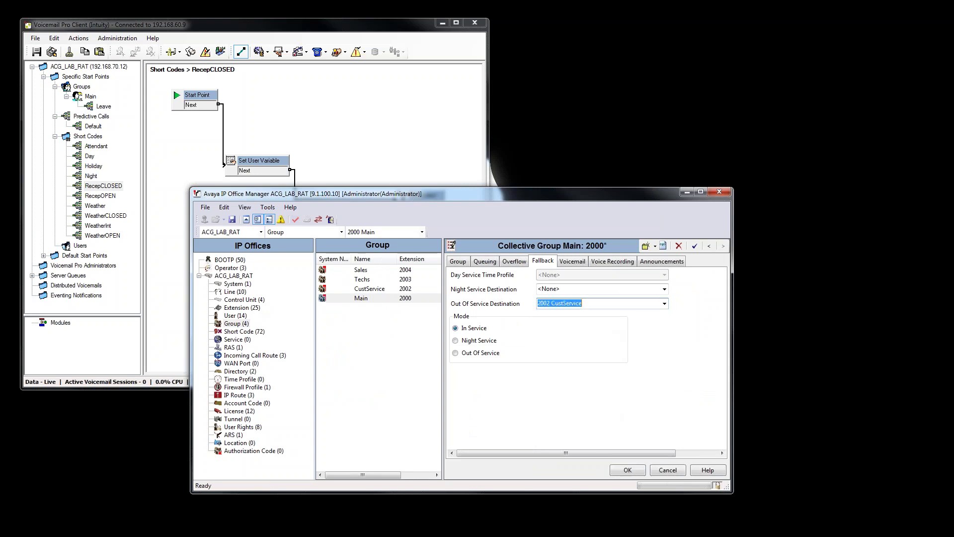
left_click(627, 470)
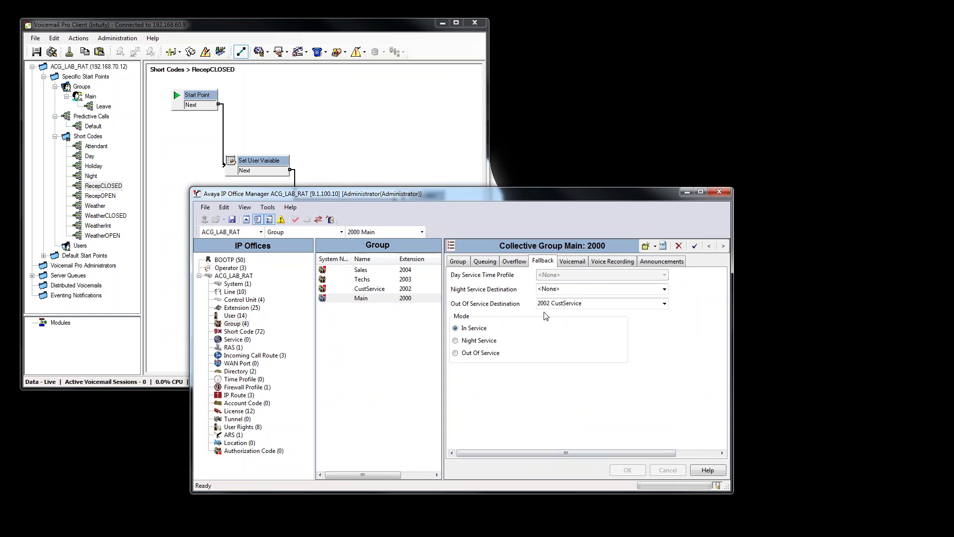
Review the CustService group's members, then return to the Main group.
left_click(370, 289)
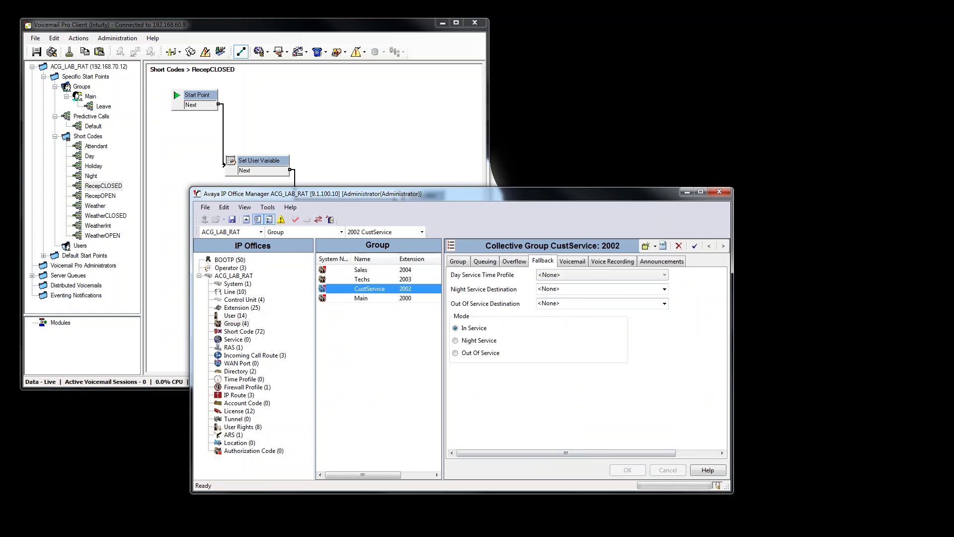
left_click(456, 263)
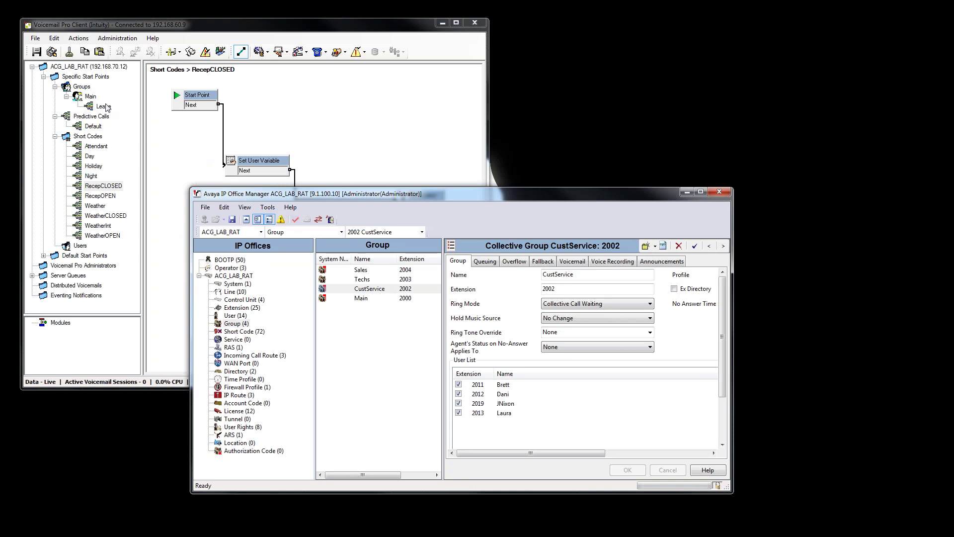
left_click(382, 298)
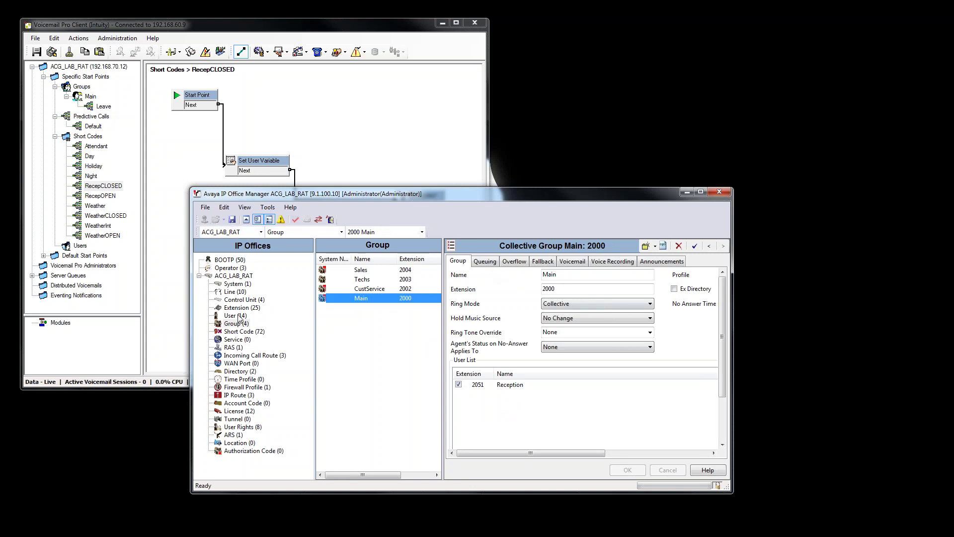
Review the Away button in Reception's button programming.
left_click(235, 316)
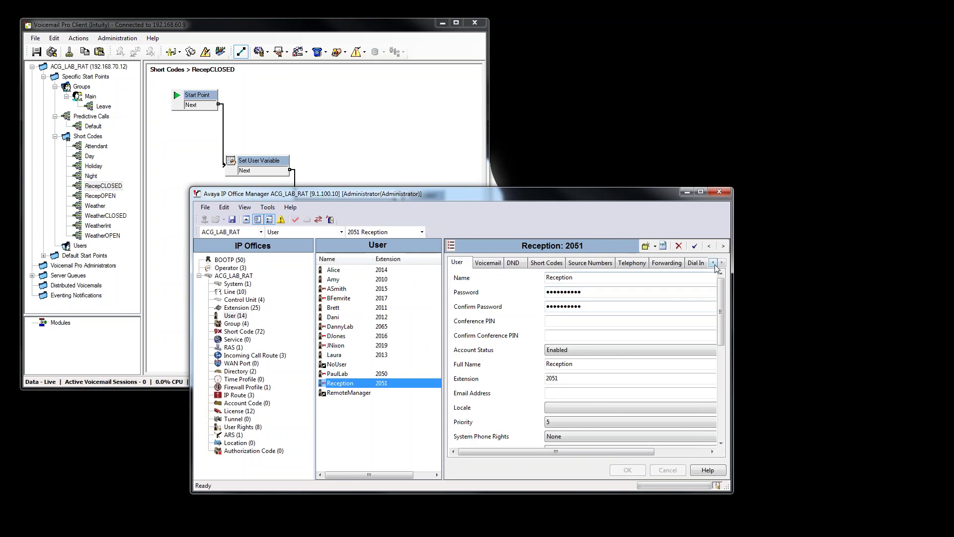
left_click(722, 263)
left_click(722, 262)
left_click(688, 263)
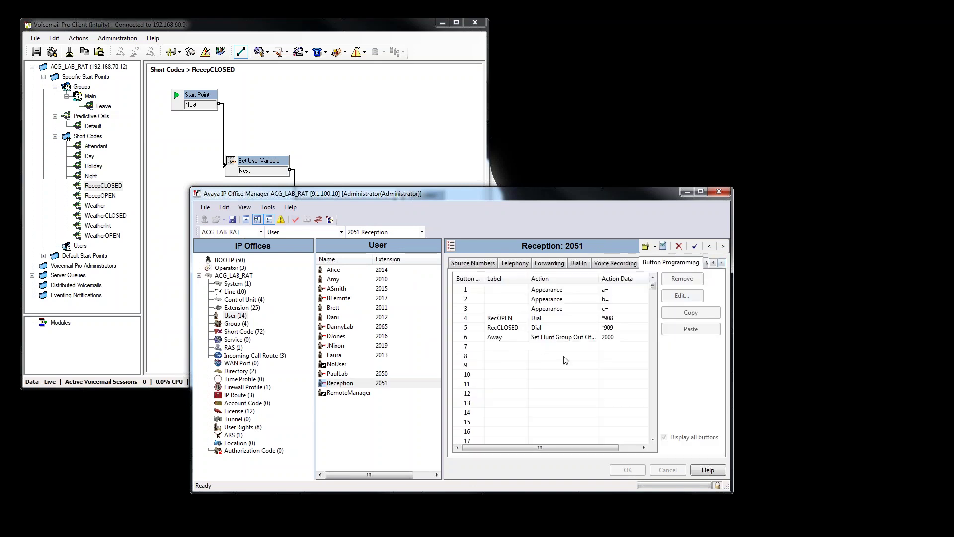
left_click(564, 336)
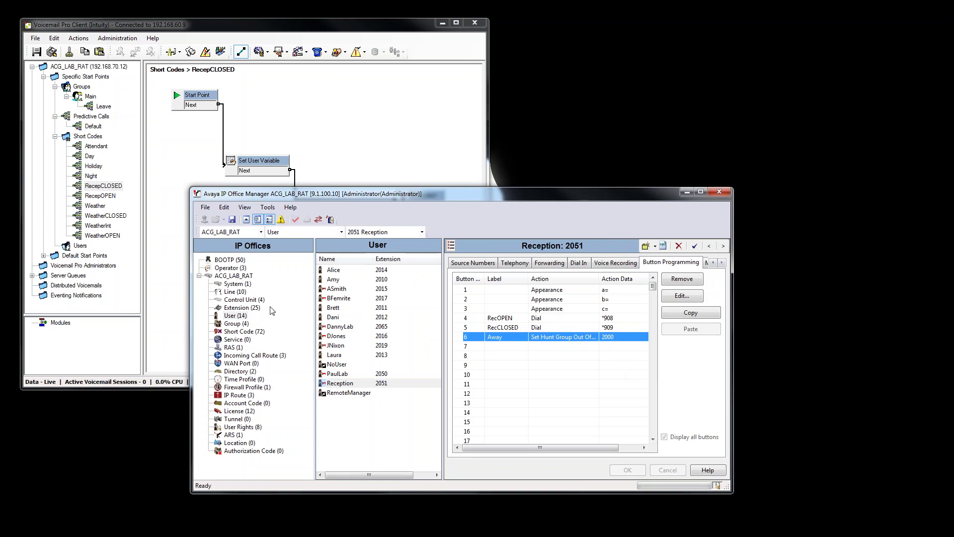
Toggle Main's fallback mode between Out Of Service and In Service, leave it In Service, and save the configuration.
left_click(246, 323)
left_click(380, 299)
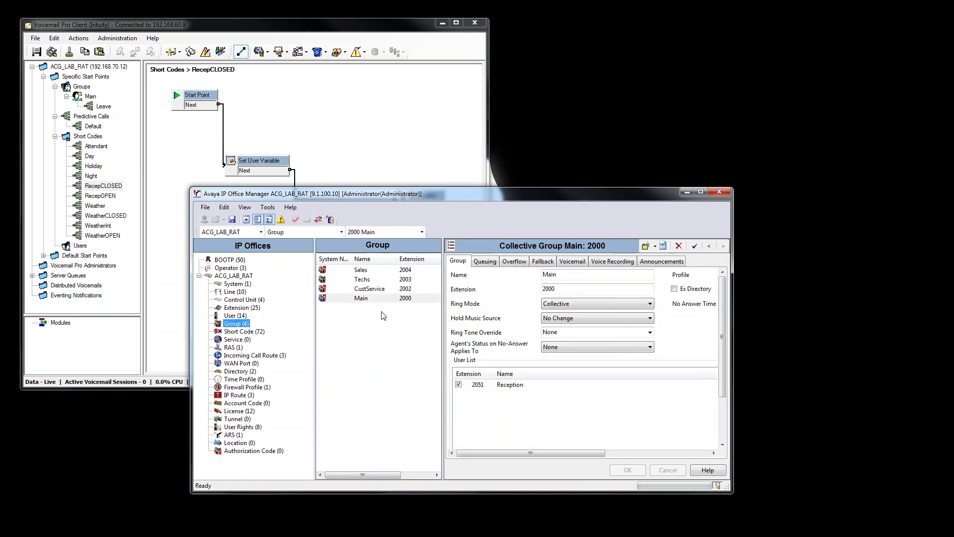
left_click(543, 261)
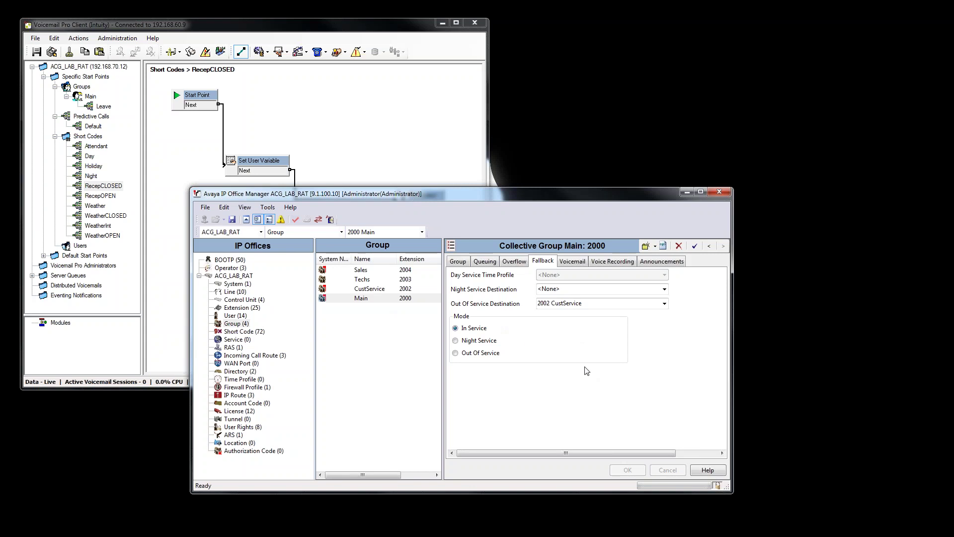
left_click(478, 354)
left_click(485, 327)
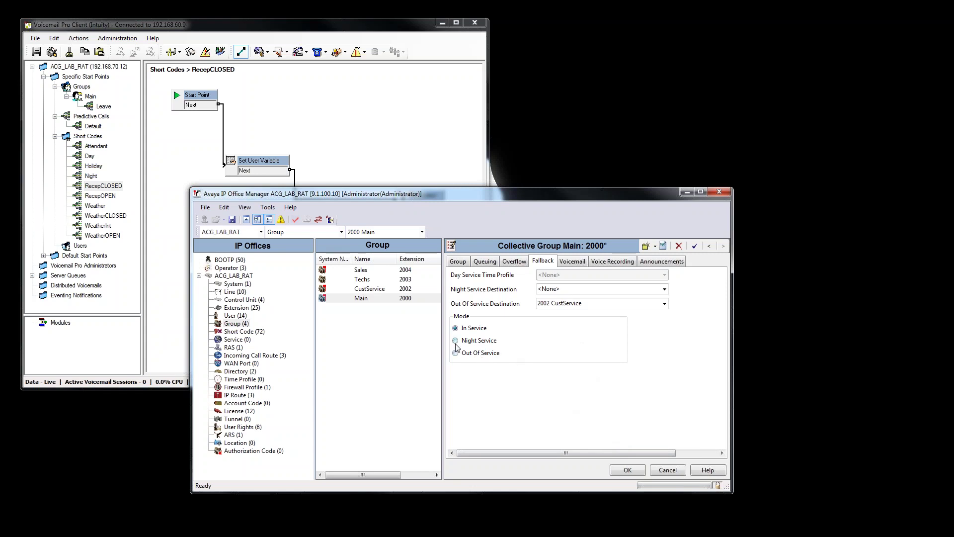
left_click(494, 354)
left_click(481, 331)
left_click(628, 469)
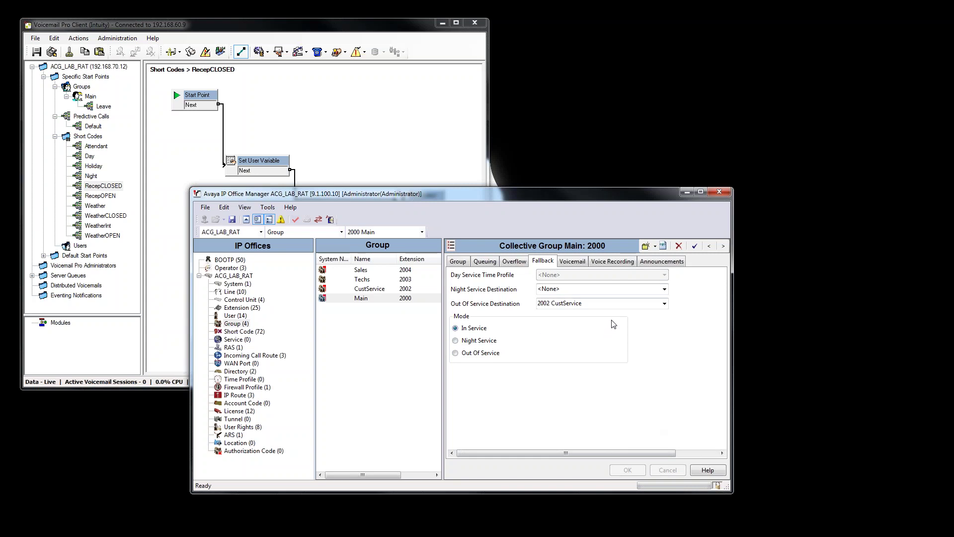
left_click(235, 222)
Copy the CustService group name from its Group tab, then show the user list.
left_click(380, 289)
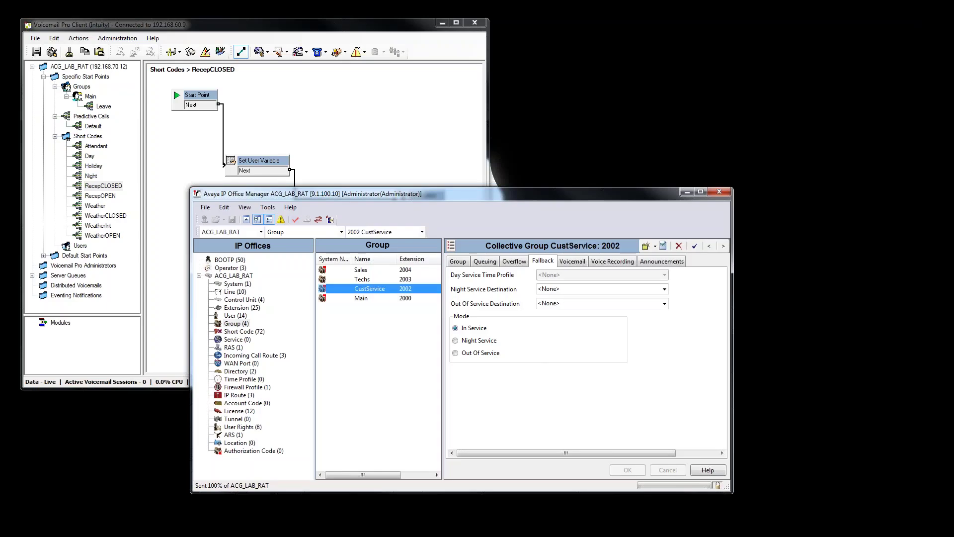
left_click(464, 263)
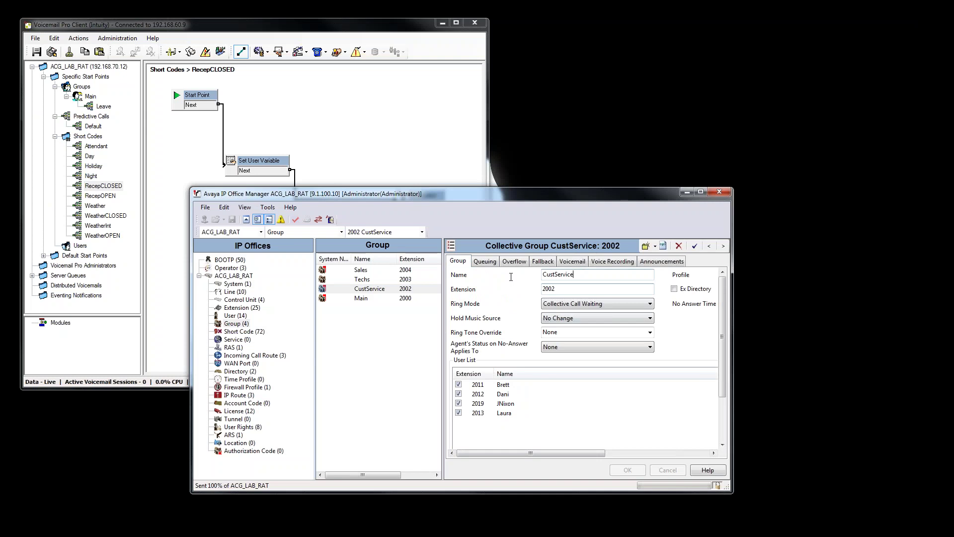
double_click(556, 275)
right_click(557, 277)
left_click(582, 310)
left_click(236, 316)
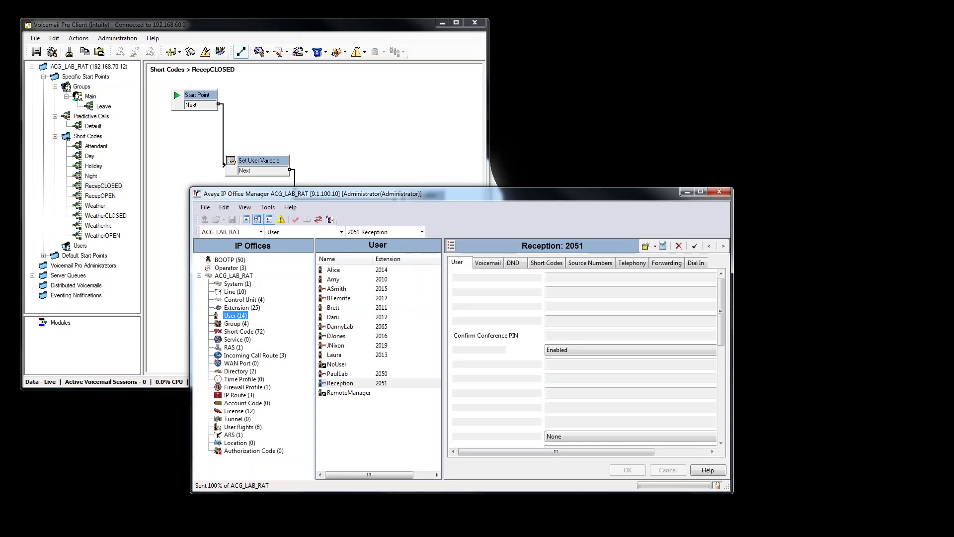
Add HCustService as a source number for user 2011.
left_click(392, 259)
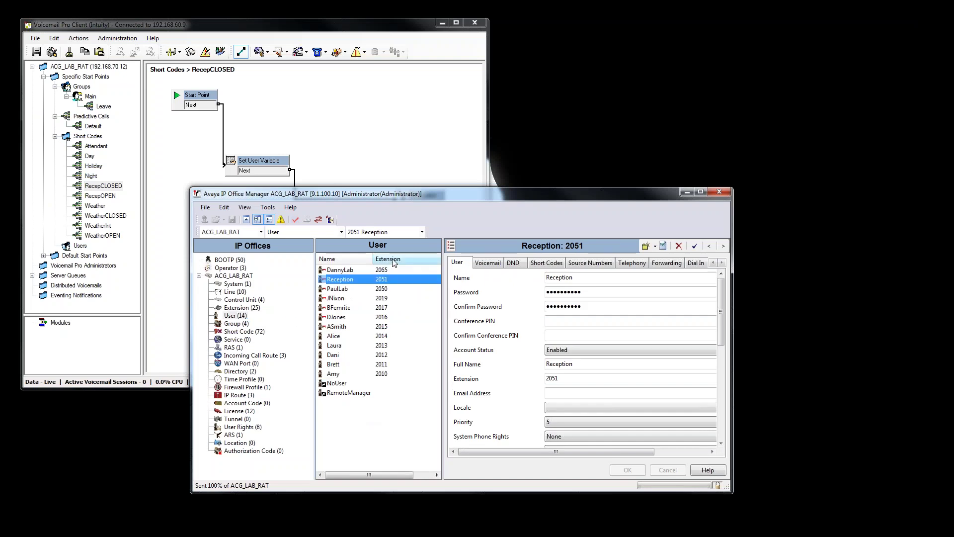
left_click(388, 366)
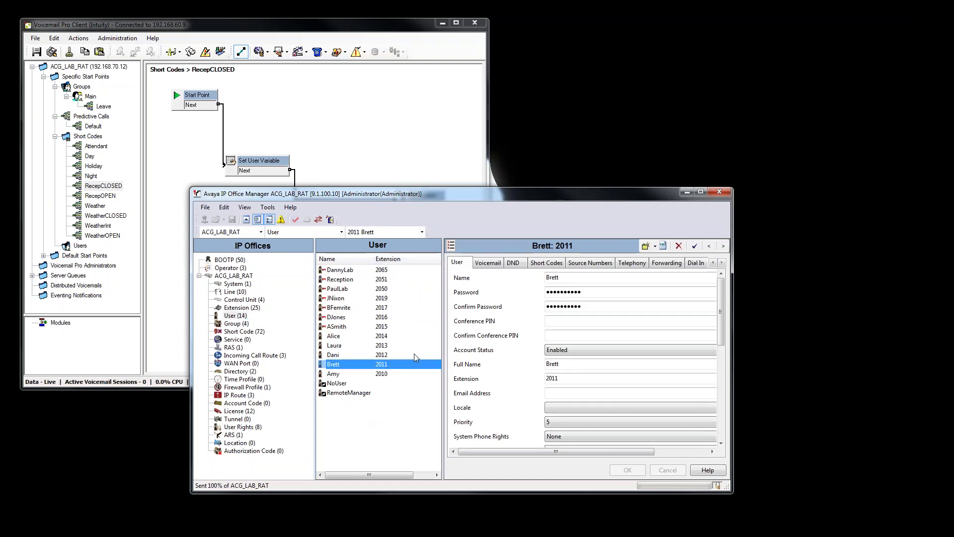
left_click(572, 265)
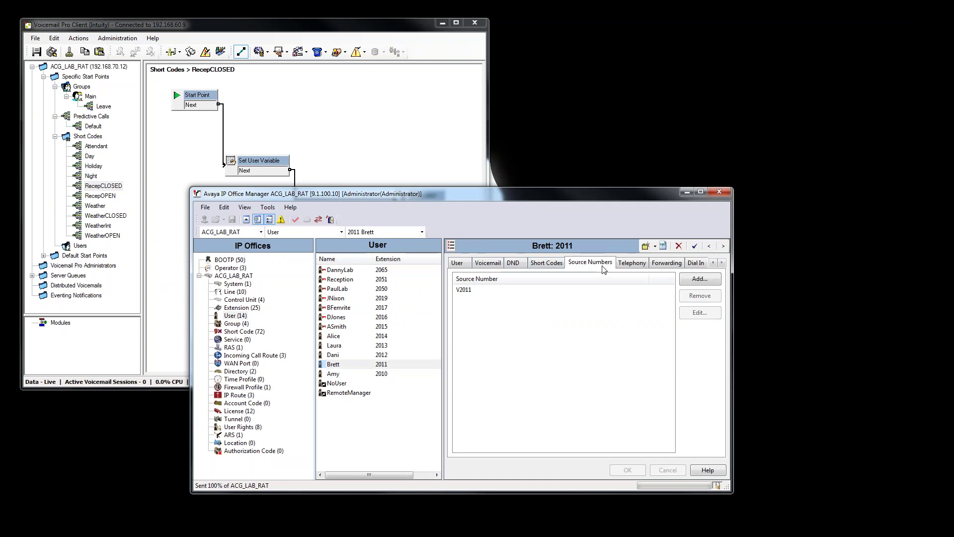
left_click(706, 279)
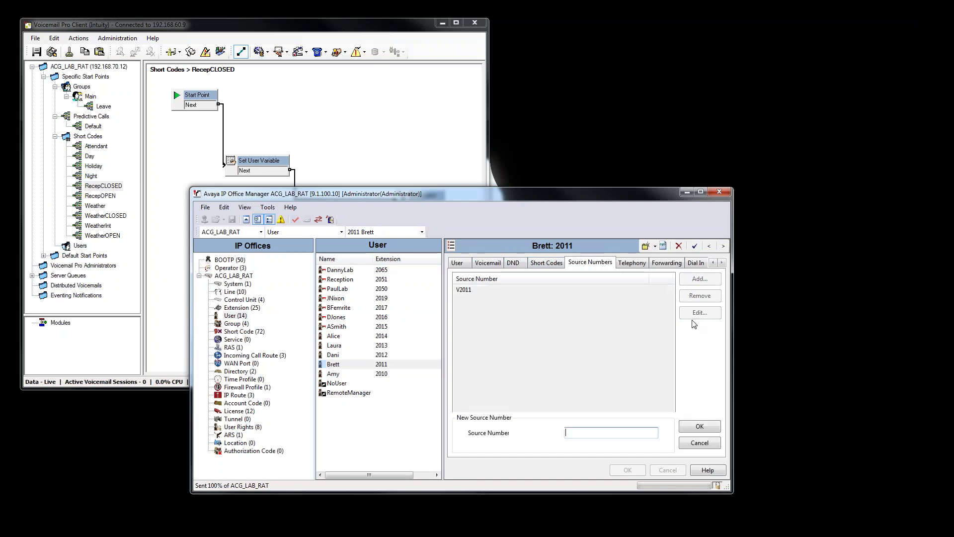
left_click(589, 436)
type("HCustService")
left_click(698, 428)
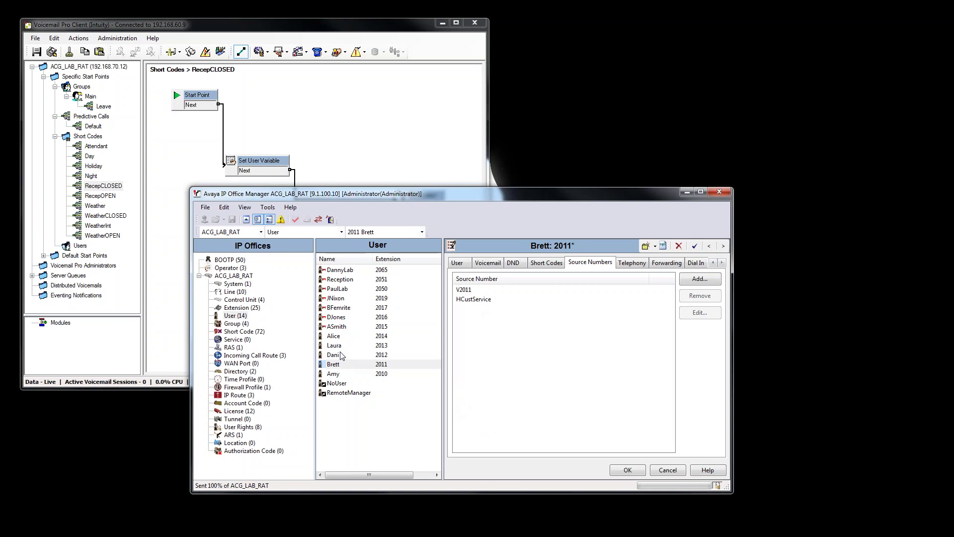
Add HCustService as a source number for user 2012.
left_click(372, 357)
left_click(483, 306)
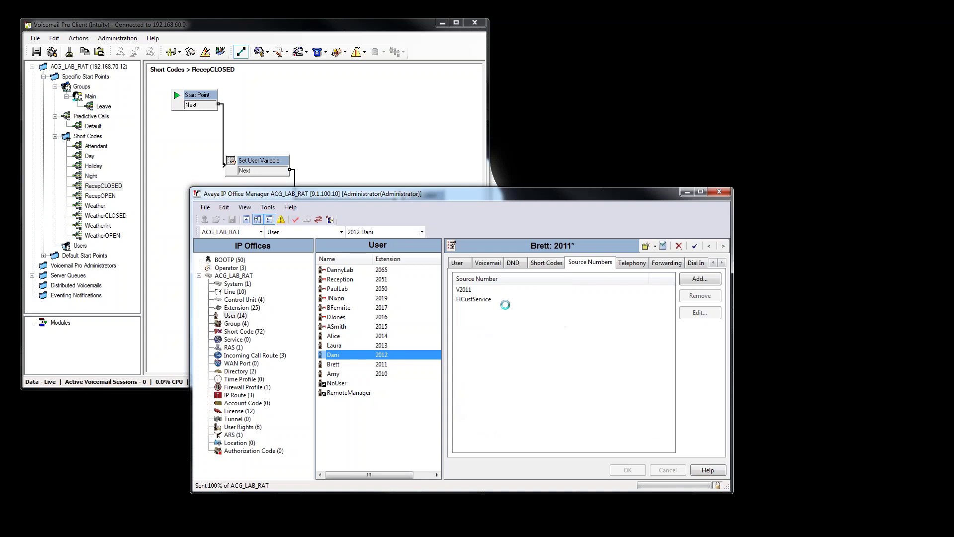
left_click(691, 280)
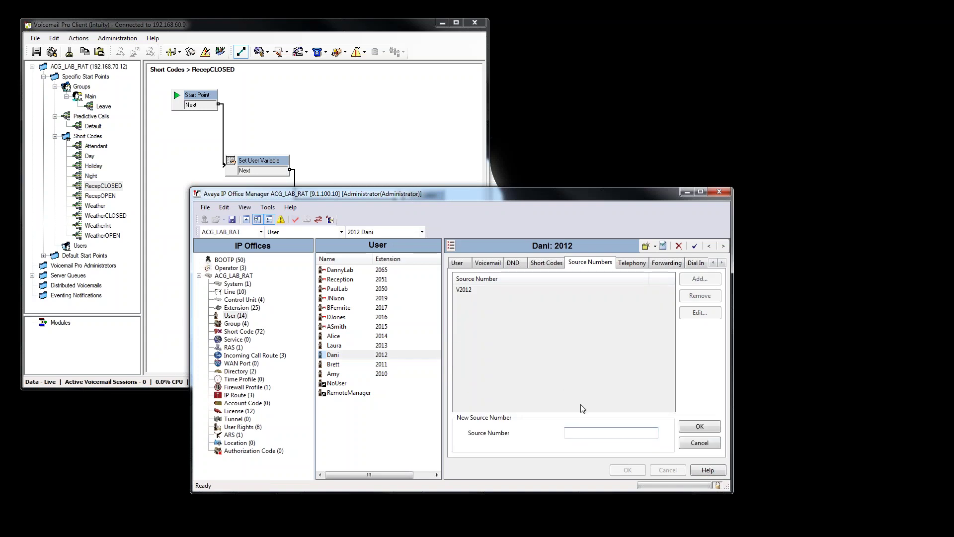
type("HCustService")
key("ctrl+a")
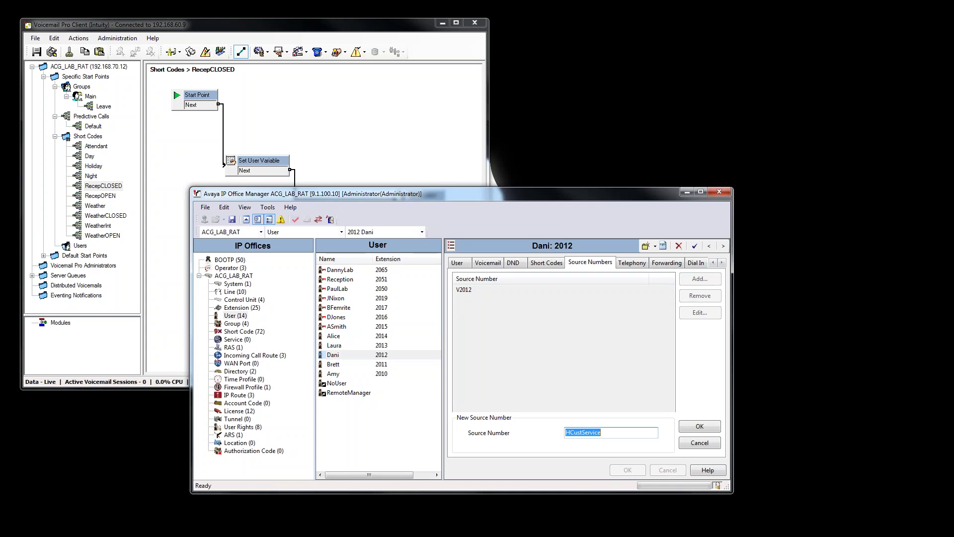
left_click(702, 430)
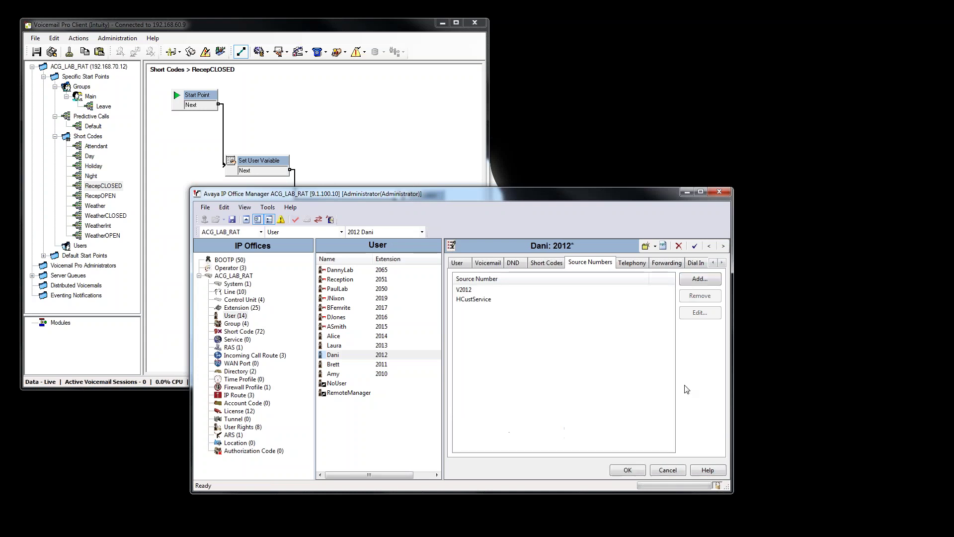
key("Return")
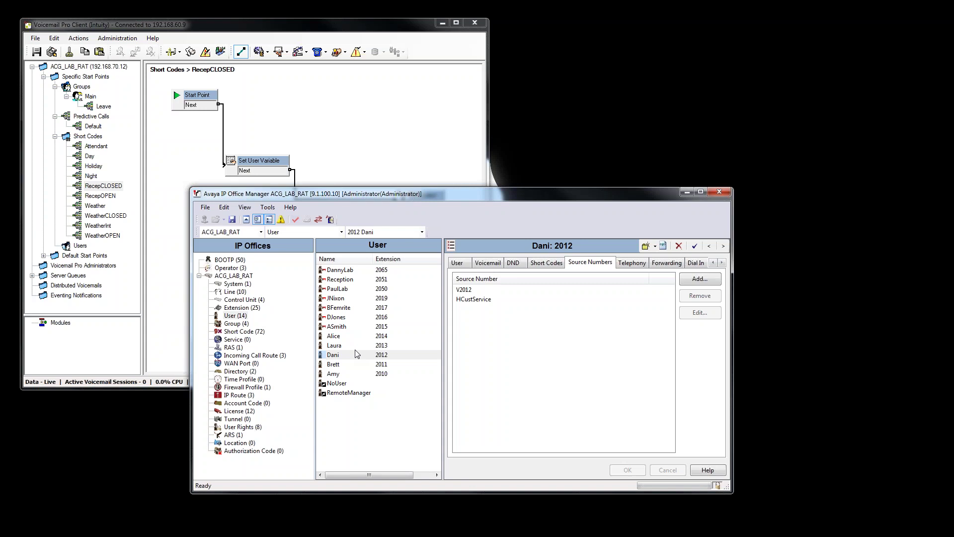
Add HCustService as a source number for user 2019.
left_click(382, 300)
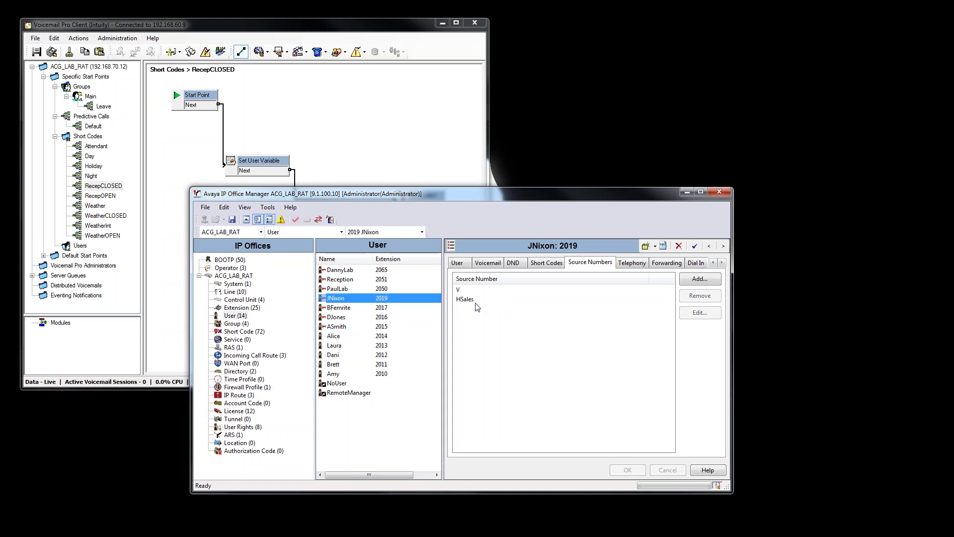
left_click(700, 278)
right_click(585, 435)
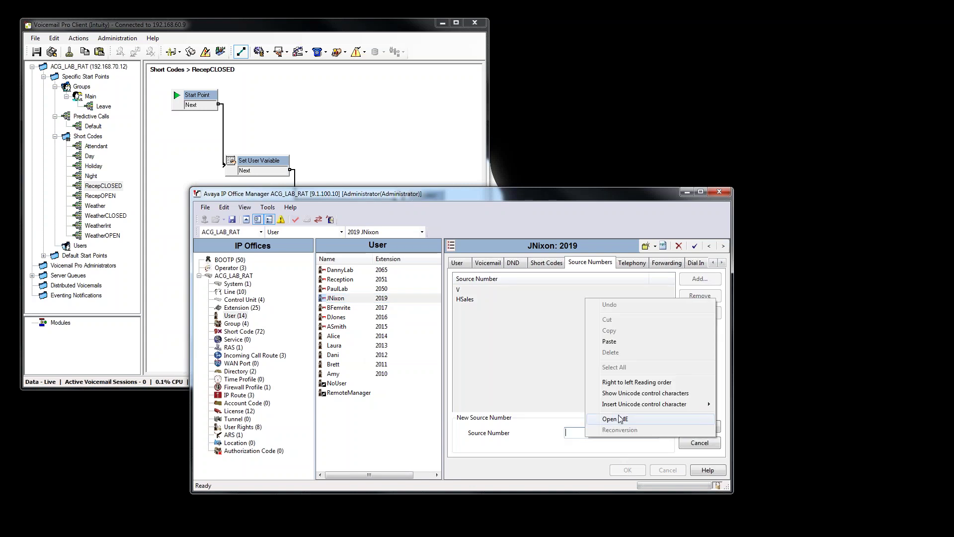
left_click(621, 337)
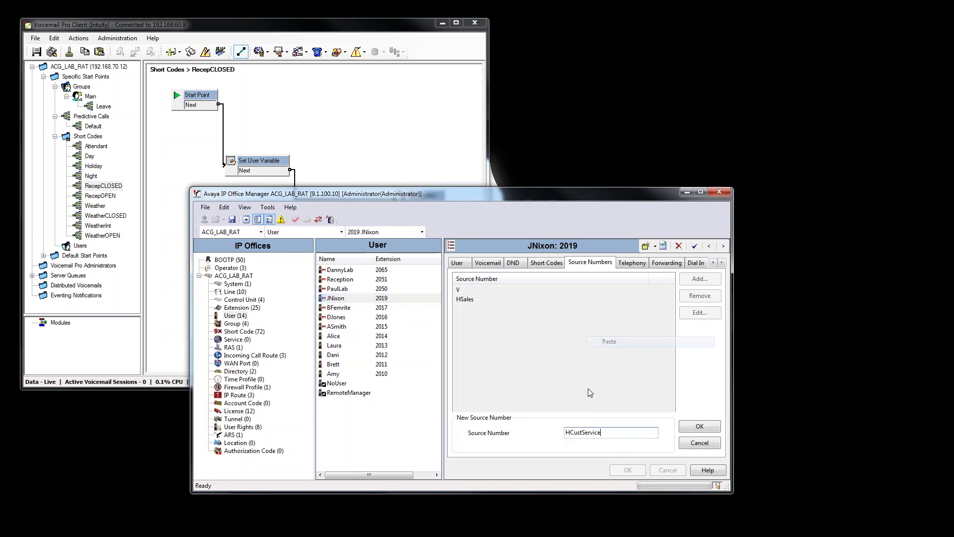
left_click(699, 426)
left_click(626, 471)
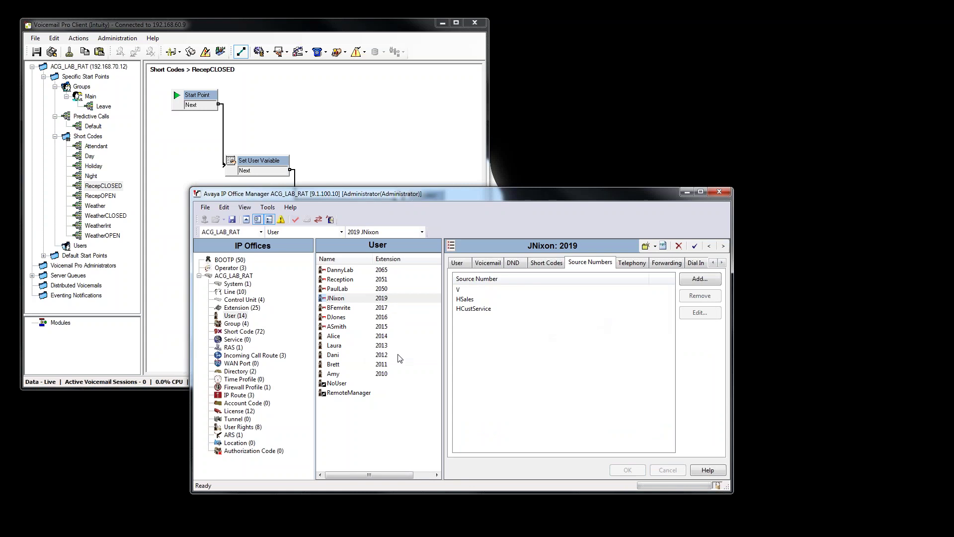
Add HCustService as a source number for user 2013 and send the configuration.
left_click(385, 346)
left_click(699, 279)
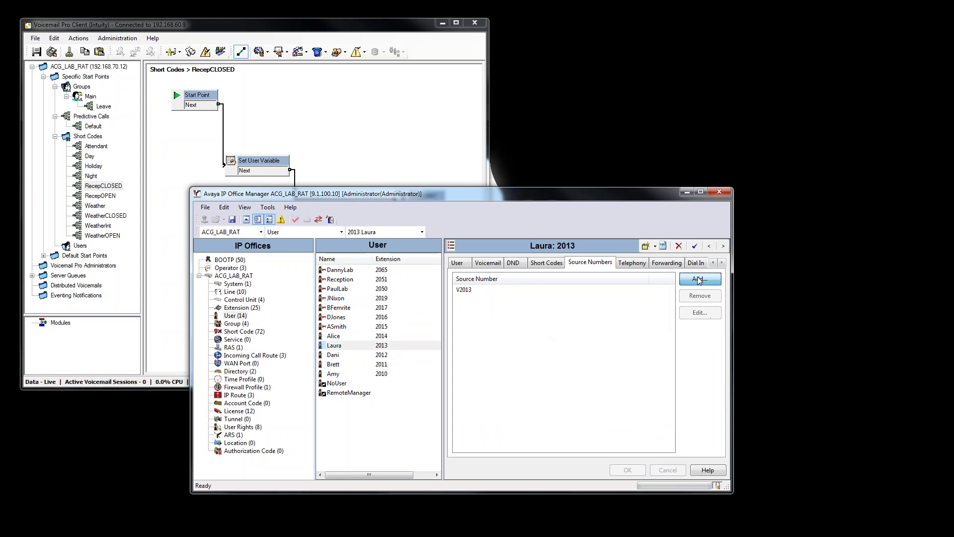
right_click(580, 434)
left_click(614, 338)
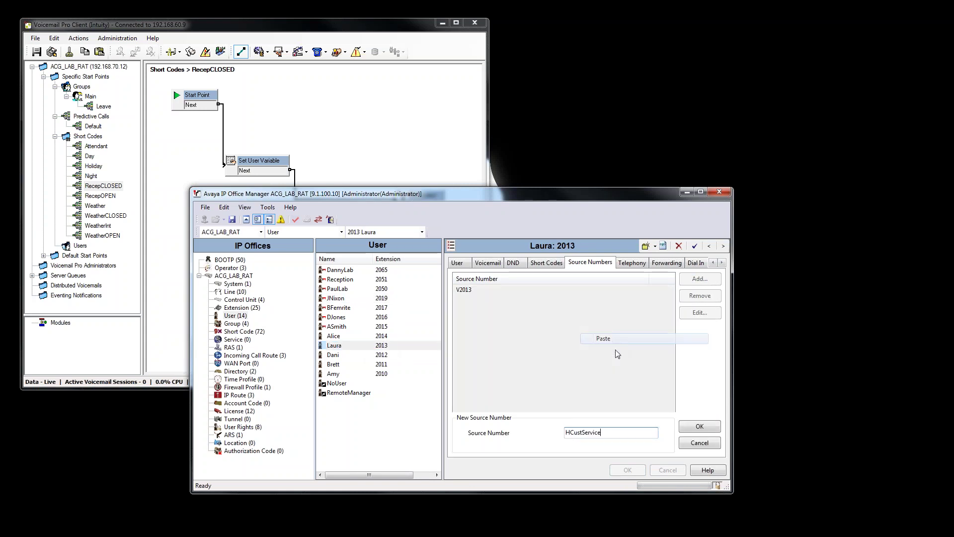
left_click(689, 429)
left_click(627, 469)
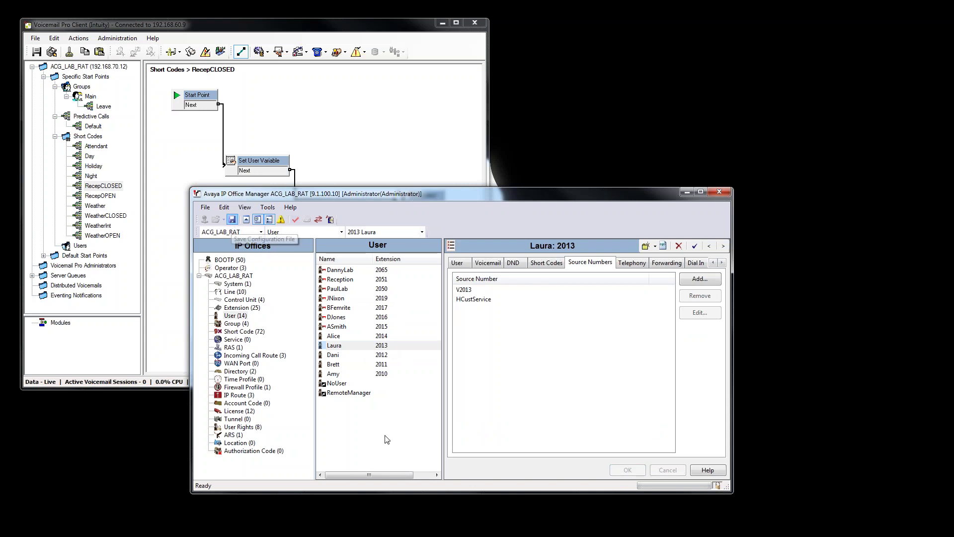
key("ctrl+s")
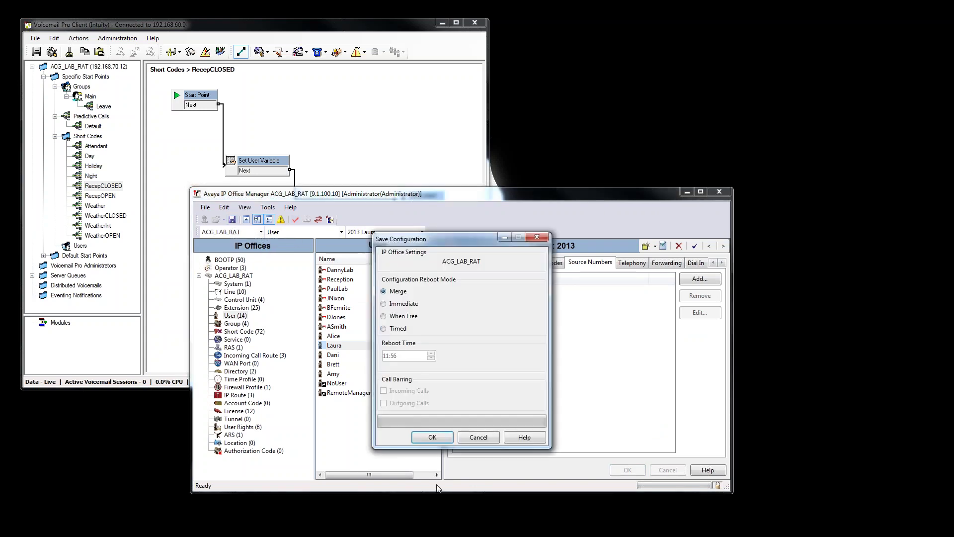
key("Return")
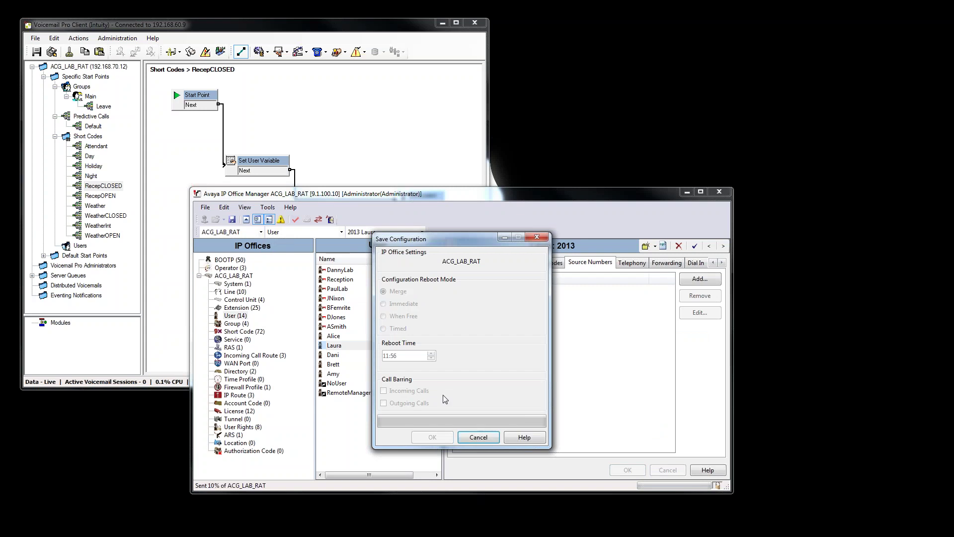